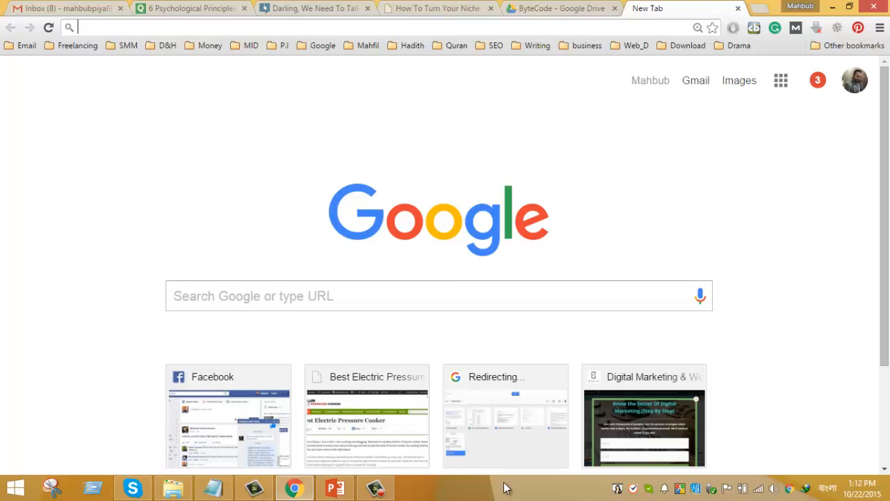
# Step: Open the WordPress admin dashboard of bestelectricpressurecooker.net
pyautogui.write('be')
pyautogui.press('Down')
pyautogui.press('Return')
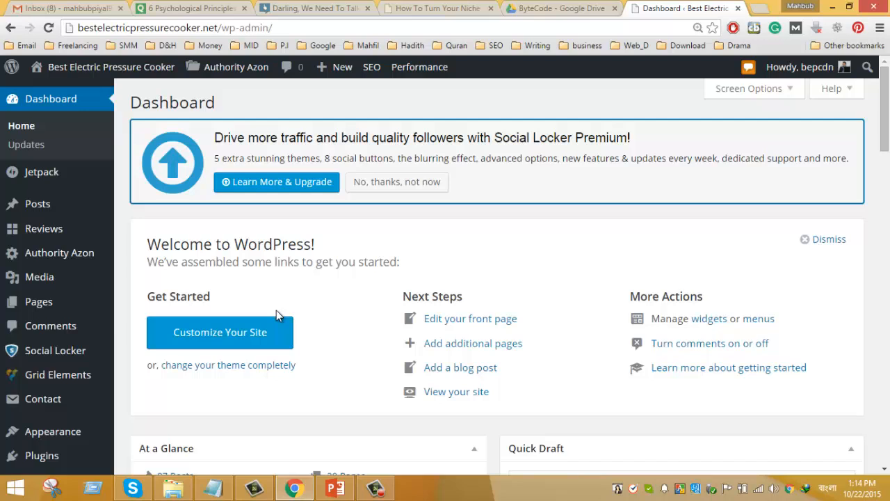
# Step: Switch to the PowerPoint presentation, highlight the slide title "Single Page Optimize", and return to the WordPress dashboard in Chrome
pyautogui.click(336, 489)
pyautogui.moveTo(341, 150); pyautogui.dragTo(692, 157)
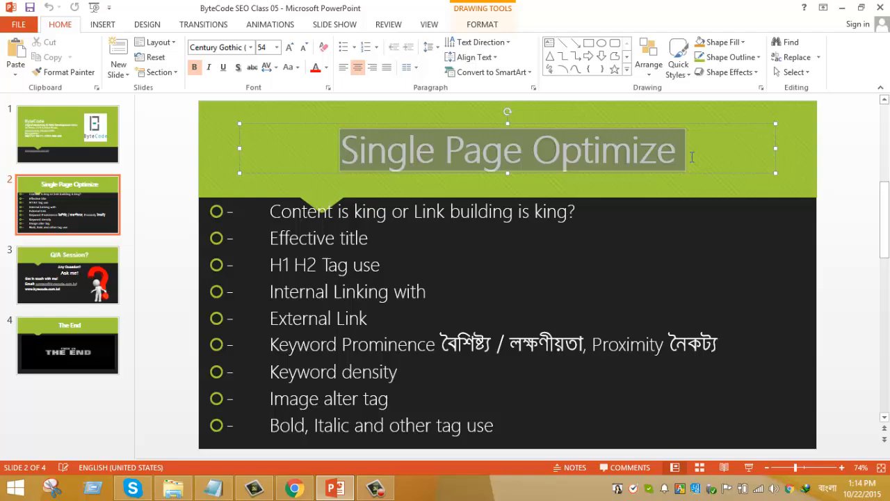
pyautogui.click(294, 489)
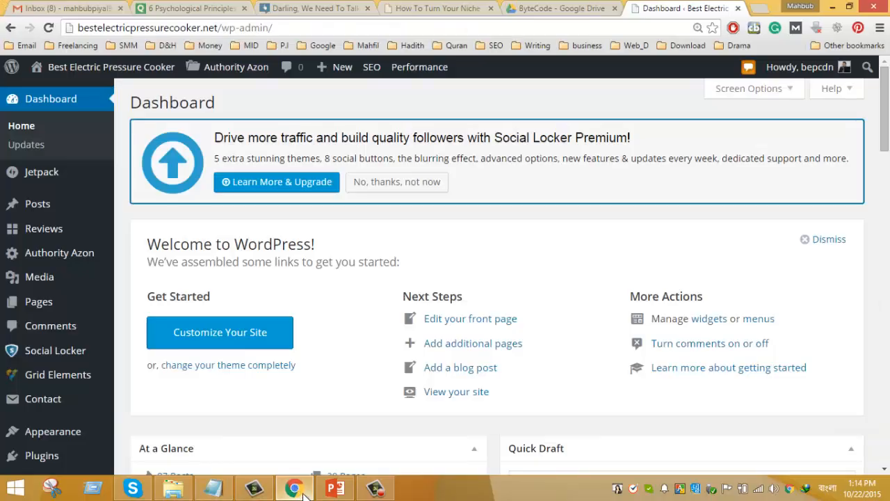
# Step: Open the first Word article, on cooking whole chicken, from the desktop folder "Pressure Cooker New article", and return to the WordPress dashboard in Chrome
pyautogui.click(298, 489)
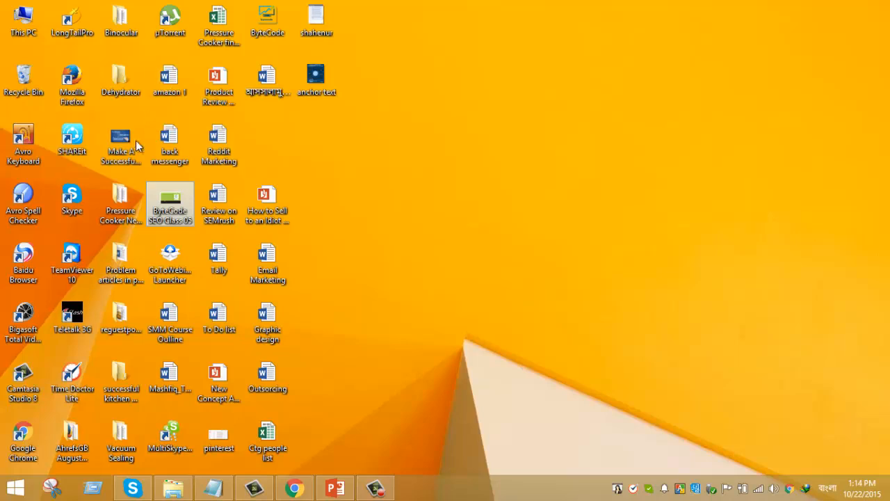
pyautogui.doubleClick(129, 203)
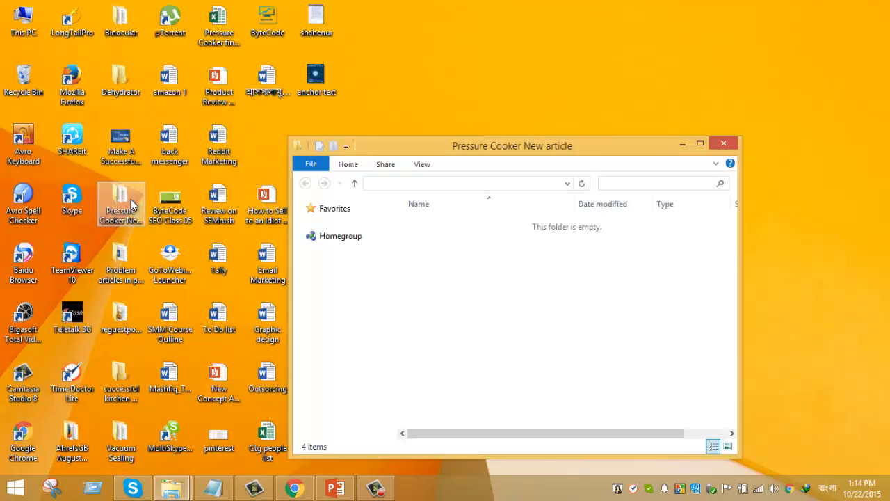
pyautogui.click(700, 144)
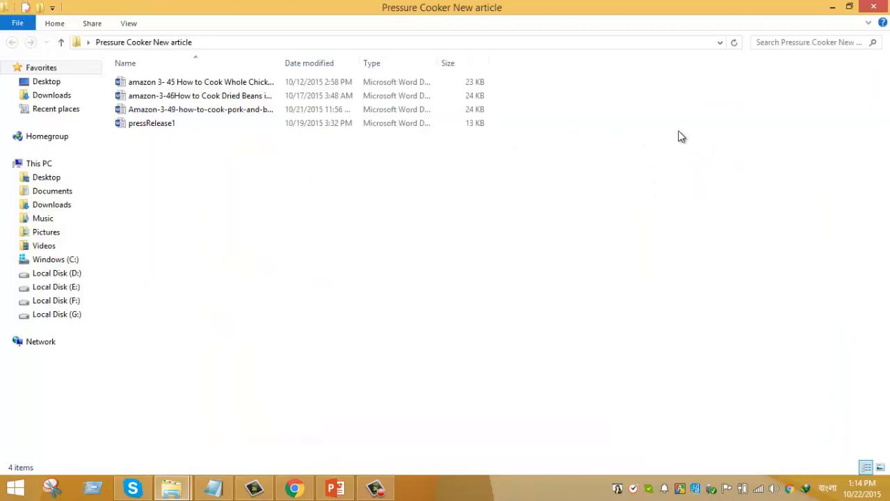
pyautogui.doubleClick(203, 85)
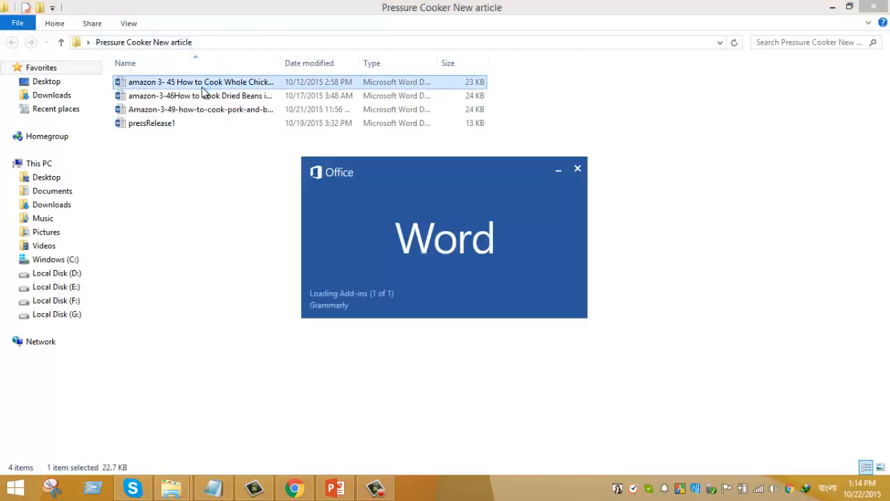
pyautogui.click(295, 488)
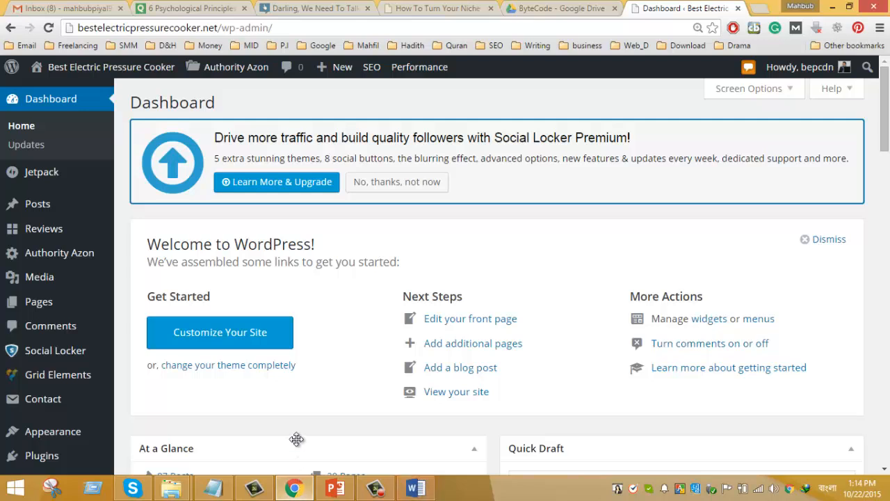
# Step: Open the Add New post page and the All Posts list in separate background browser tabs
pyautogui.moveTo(38, 212)
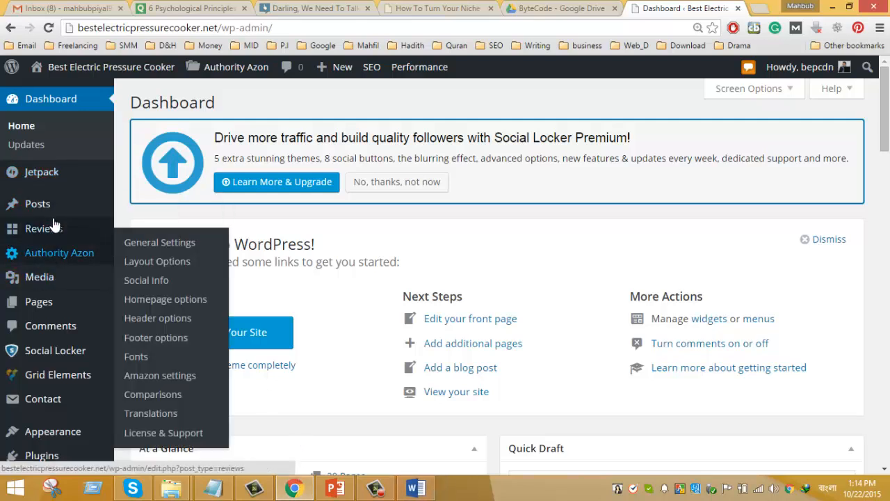
pyautogui.moveTo(51, 308)
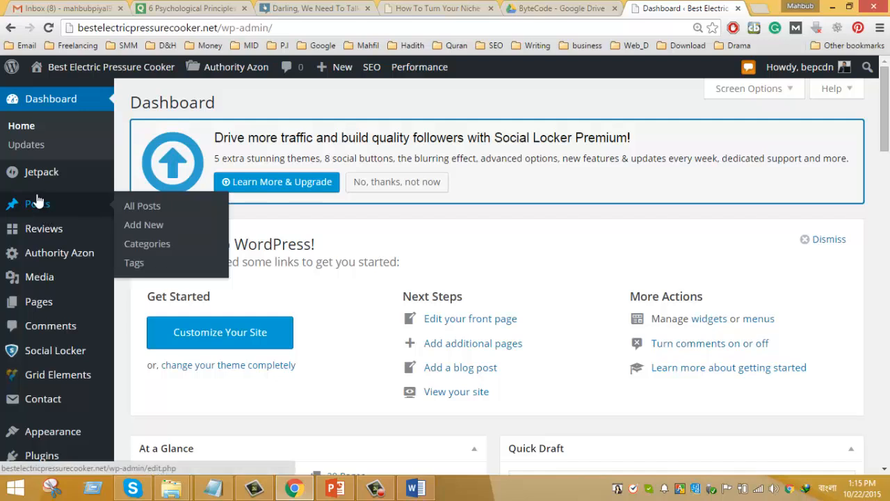
pyautogui.middleClick(154, 229)
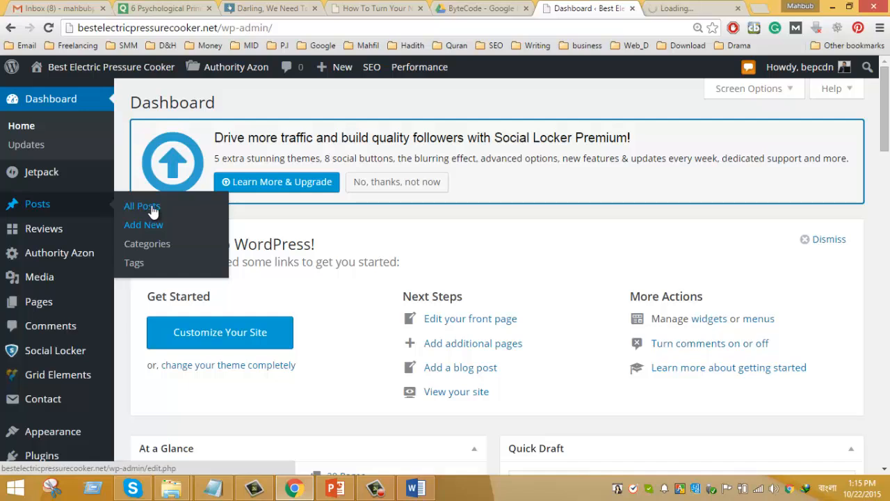
pyautogui.middleClick(146, 206)
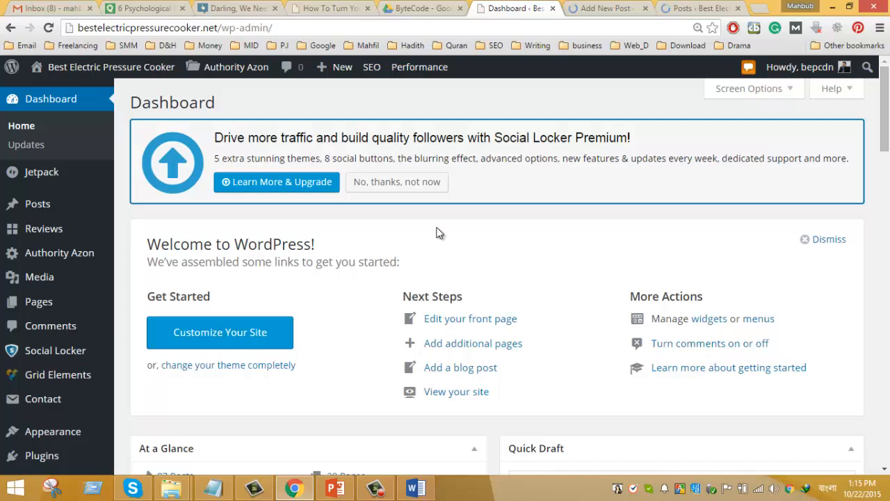
# Step: Open the list of installed plugins in the dashboard tab and briefly check the Posts list in its own tab
pyautogui.scroll(-2, 9, 250)
pyautogui.moveTo(8, 270)
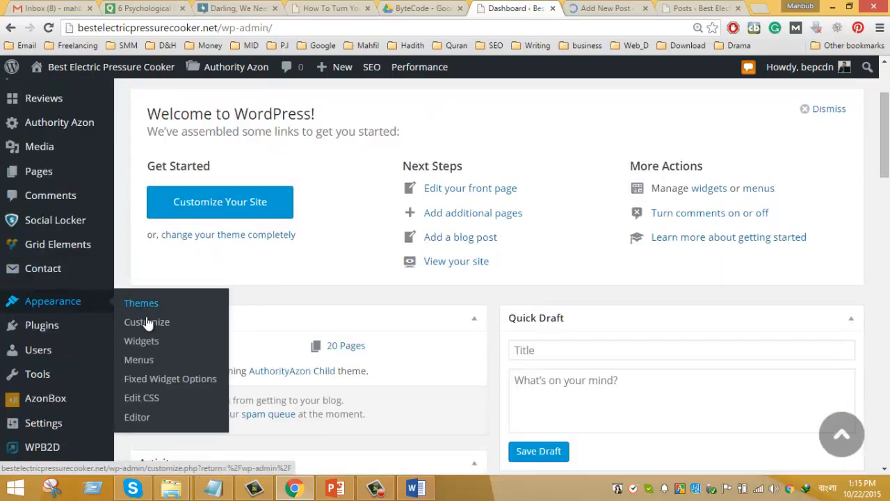
pyautogui.moveTo(36, 333)
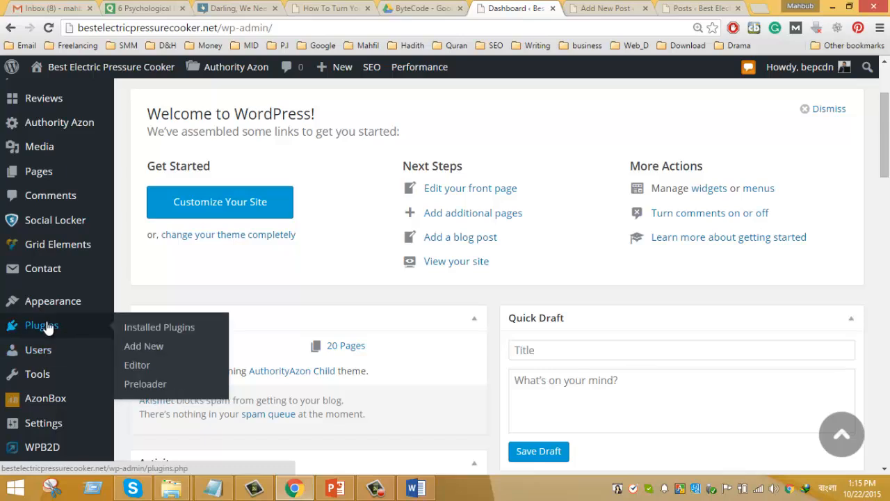
pyautogui.click(160, 327)
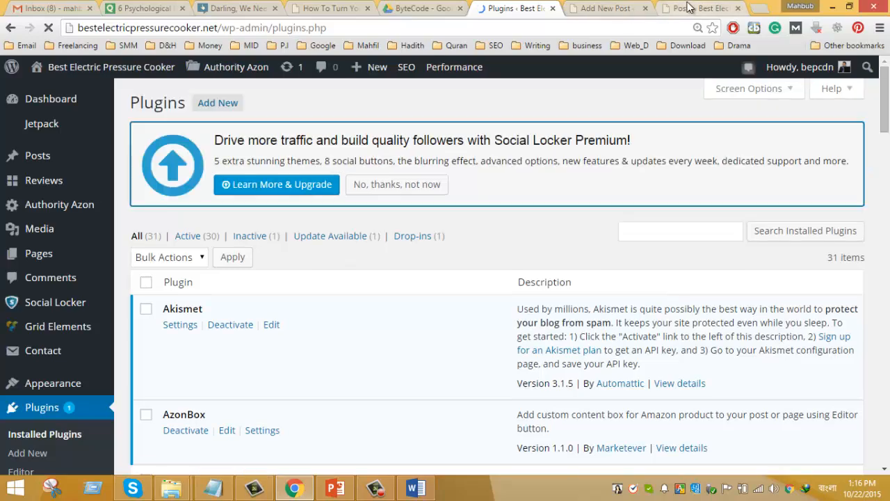
pyautogui.click(688, 7)
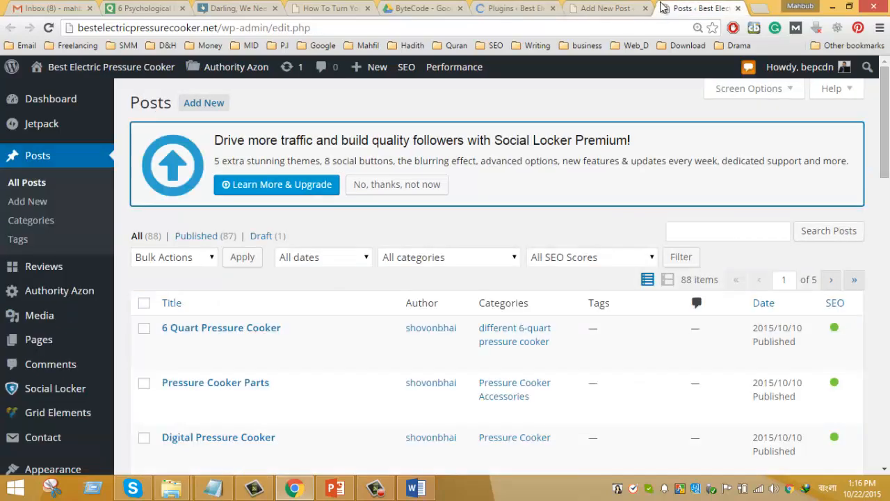
pyautogui.click(513, 9)
pyautogui.scroll(-1, 328, 212)
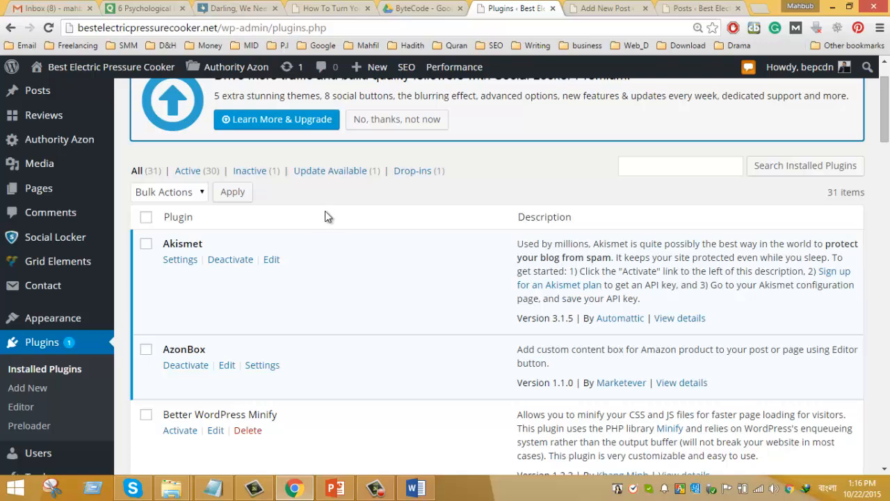
# Step: Examine the Akismet plugin's settings and its API key field in a separate tab, closing that tab and returning to the plugin list
pyautogui.keyDown('ctrl'); pyautogui.click(183, 264); pyautogui.keyUp('ctrl')
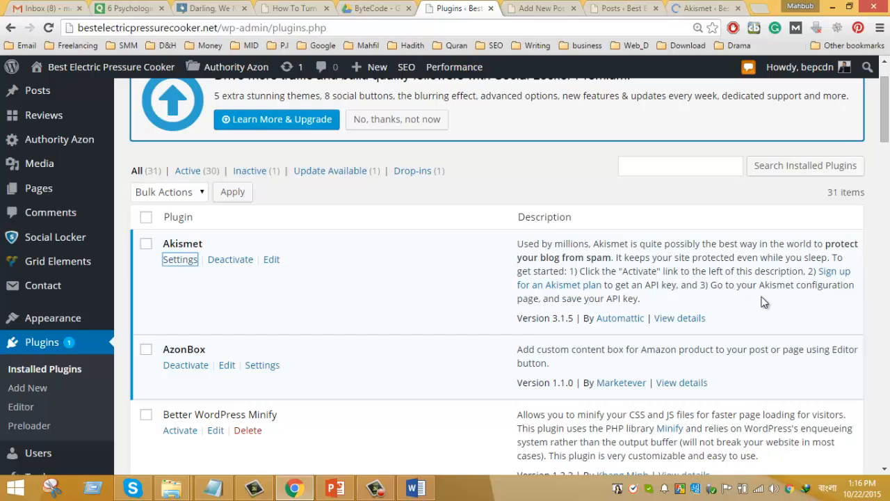
pyautogui.click(702, 8)
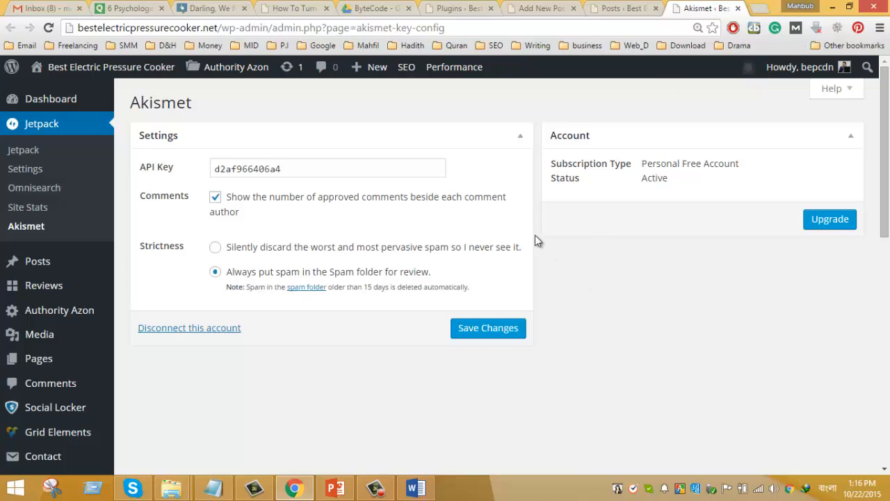
pyautogui.click(307, 169)
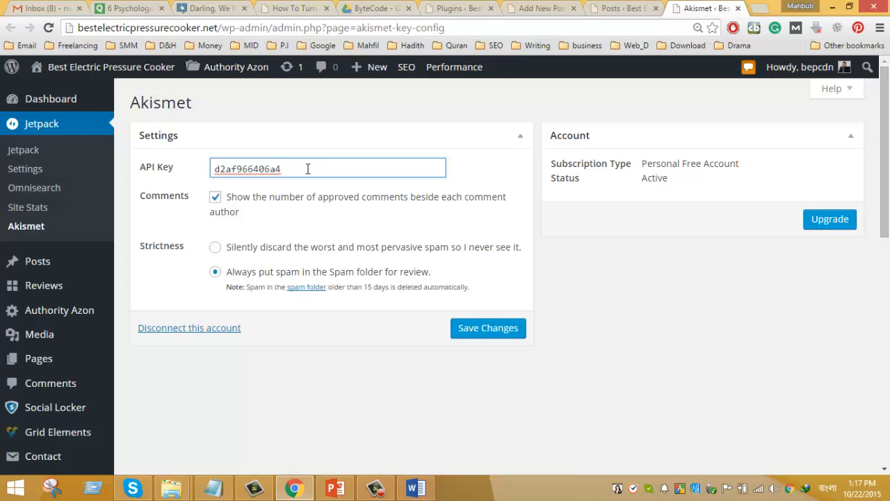
pyautogui.click(738, 10)
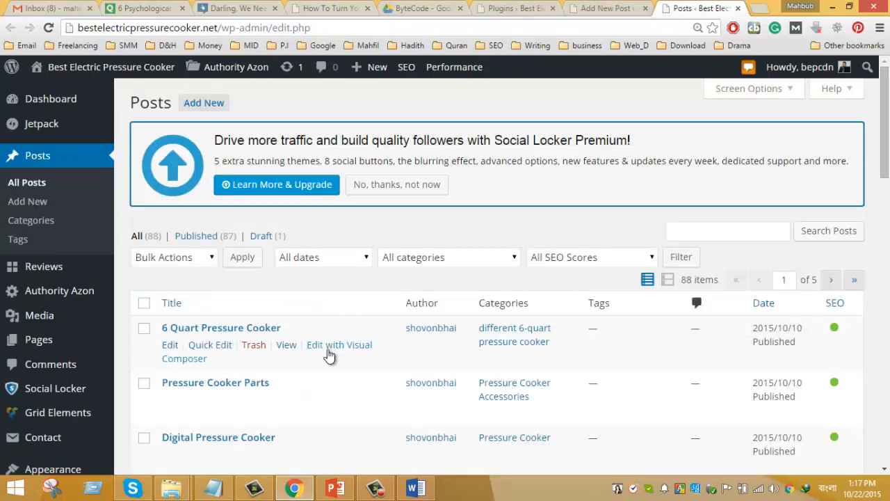
pyautogui.click(511, 10)
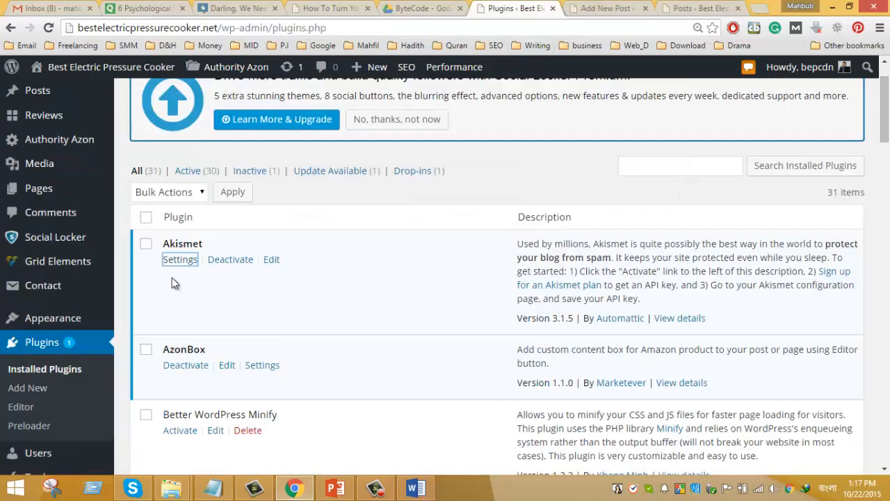
# Step: Review the installed plugins down to Contact Form 7 and open the site's home page in a new tab
pyautogui.scroll(-1, 387, 268)
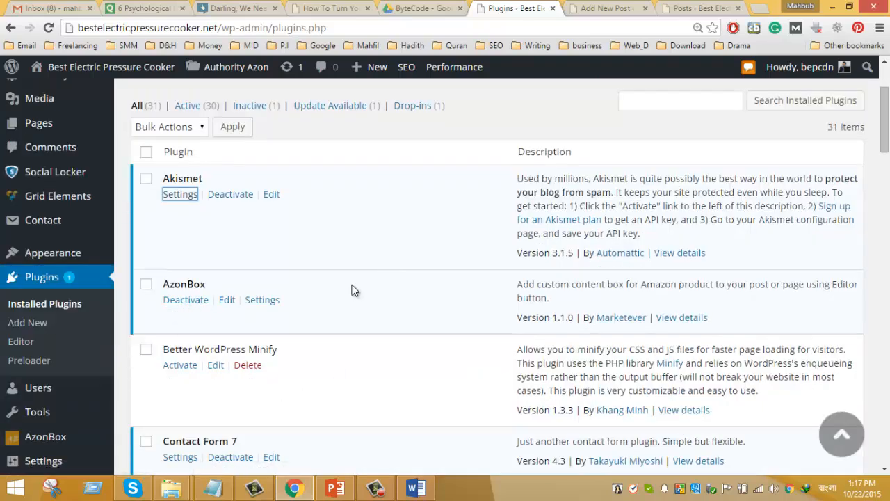
pyautogui.scroll(-1, 351, 290)
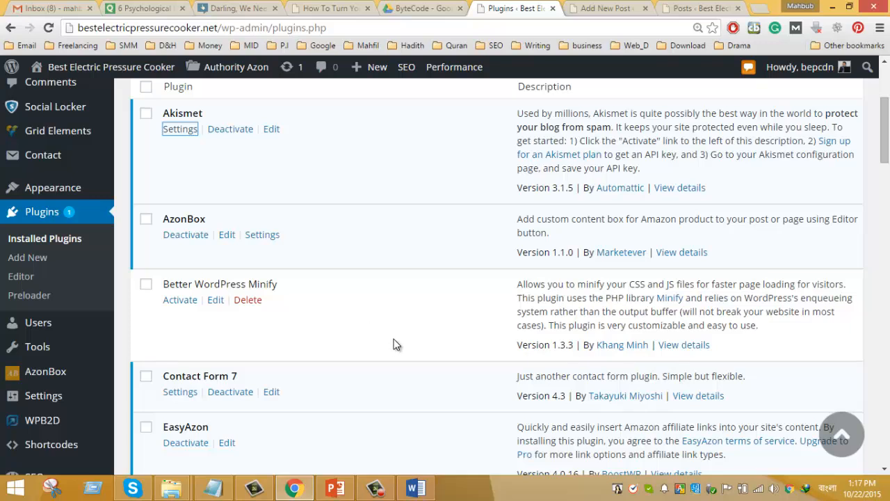
pyautogui.scroll(-1, 396, 342)
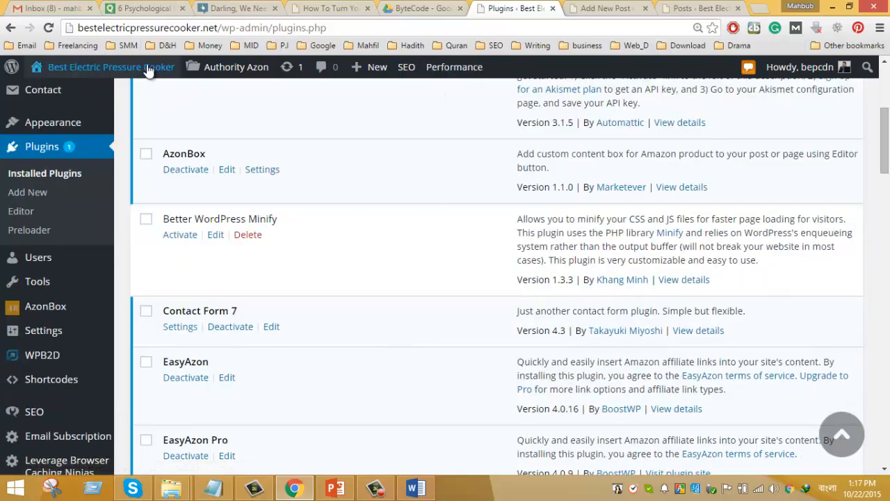
pyautogui.moveTo(148, 70)
pyautogui.middleClick(59, 90)
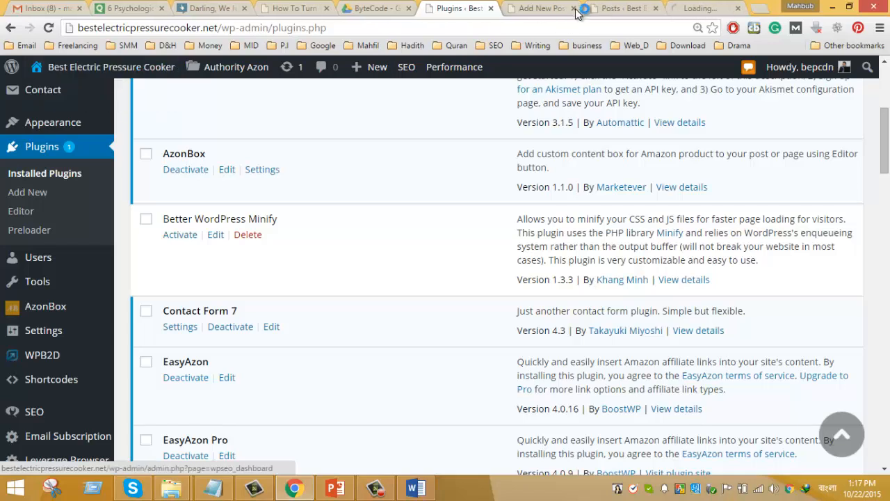
pyautogui.click(699, 7)
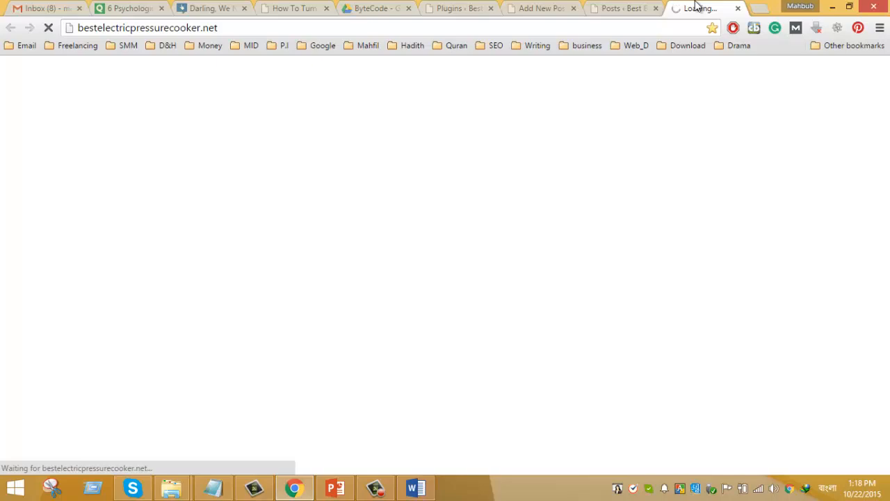
pyautogui.click(629, 8)
pyautogui.click(694, 7)
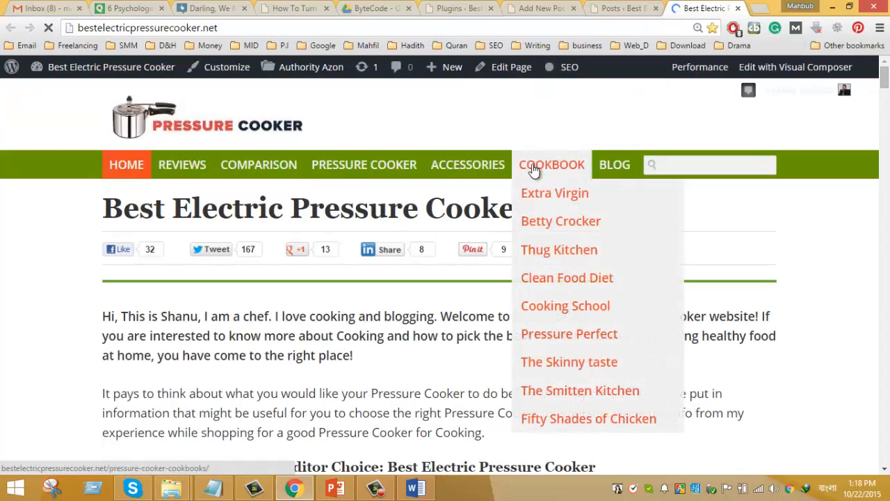
# Step: Open the site's Contact Us page in a new tab and examine its contact form fields
pyautogui.moveTo(612, 176)
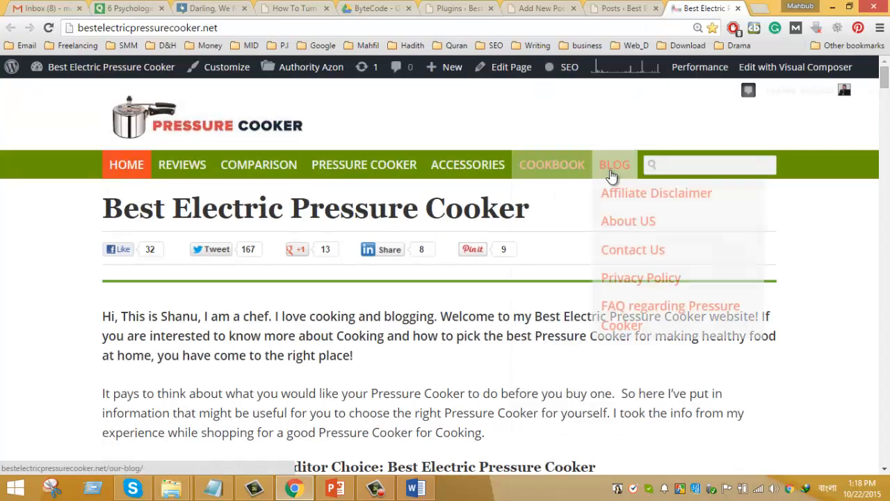
pyautogui.middleClick(636, 254)
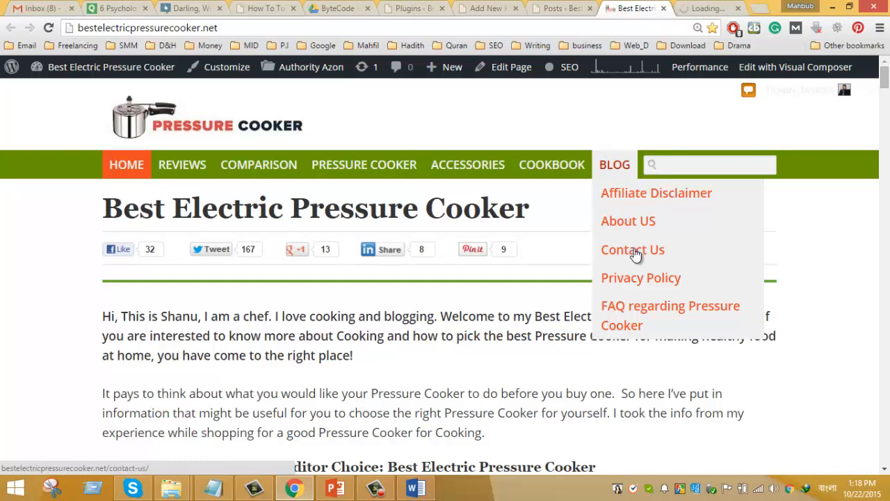
pyautogui.click(720, 8)
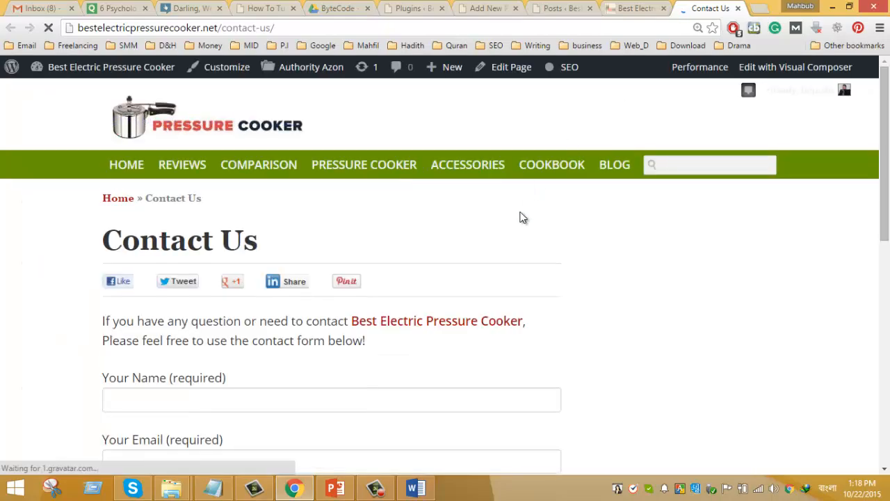
pyautogui.scroll(-6, 149, 324)
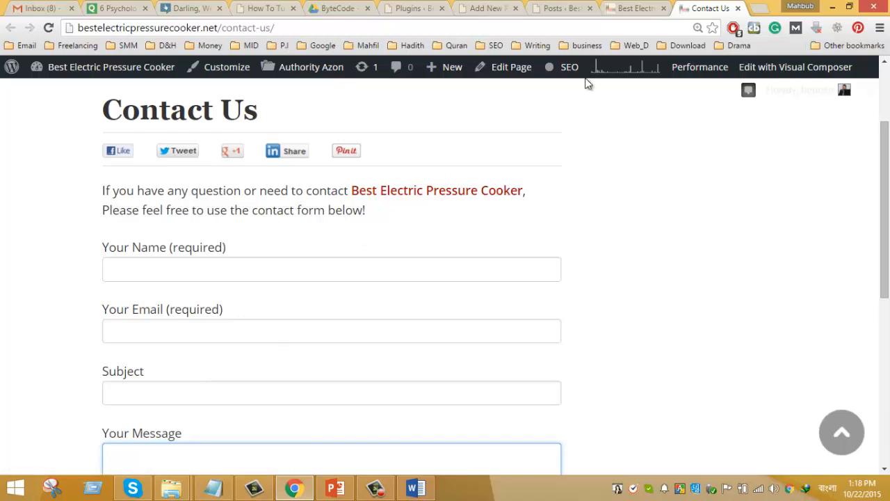
# Step: Open the Contact Form 7 plugin's settings from the plugin list in a new tab
pyautogui.click(415, 8)
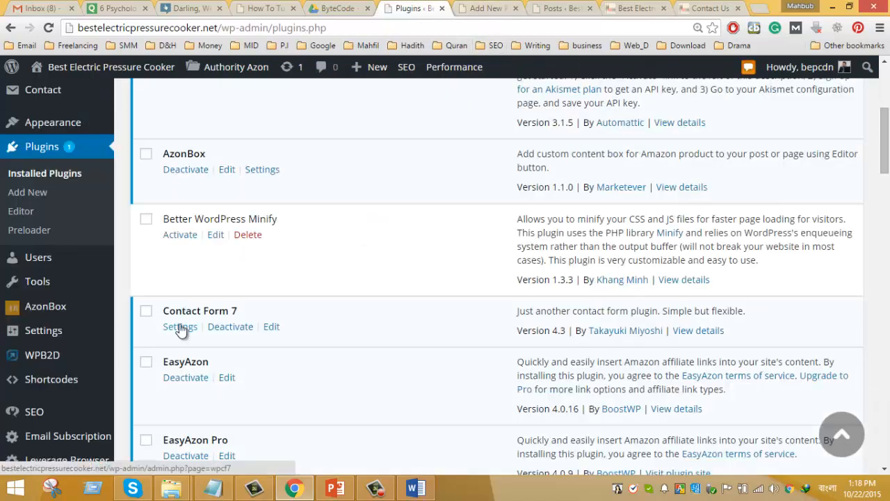
pyautogui.keyDown('ctrl'); pyautogui.click(179, 327); pyautogui.keyUp('ctrl')
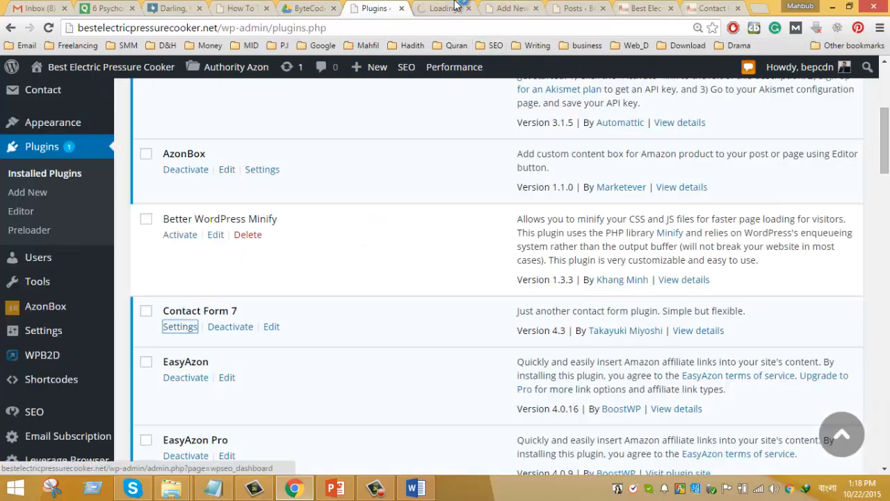
pyautogui.click(447, 7)
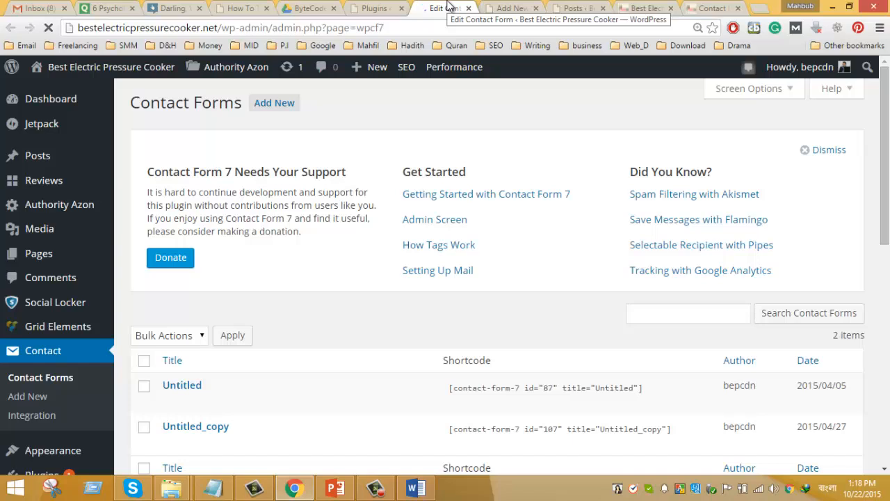
# Step: Review the Contact Form 7 form list with its shortcodes and open the Contact Us page for editing
pyautogui.scroll(-2, 231, 270)
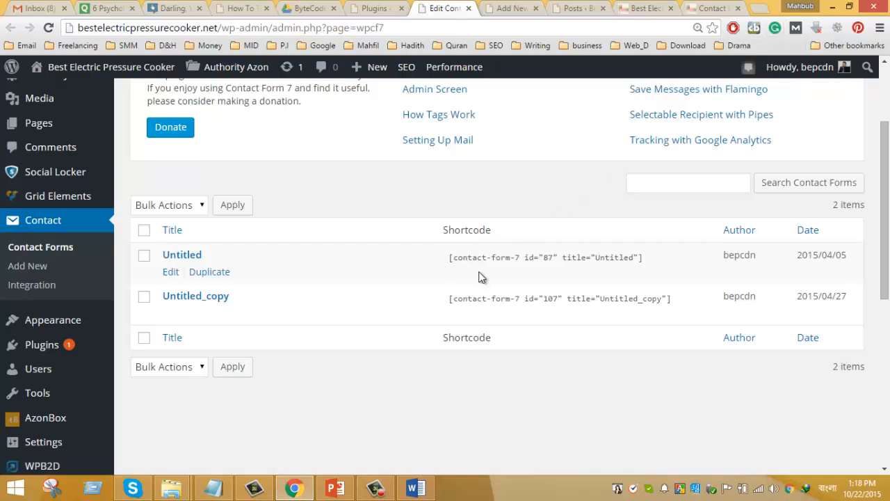
pyautogui.click(718, 8)
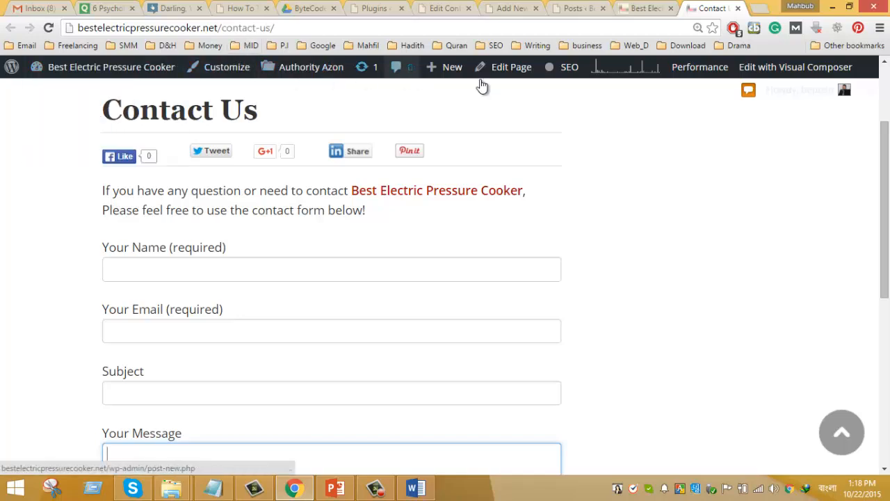
pyautogui.click(517, 73)
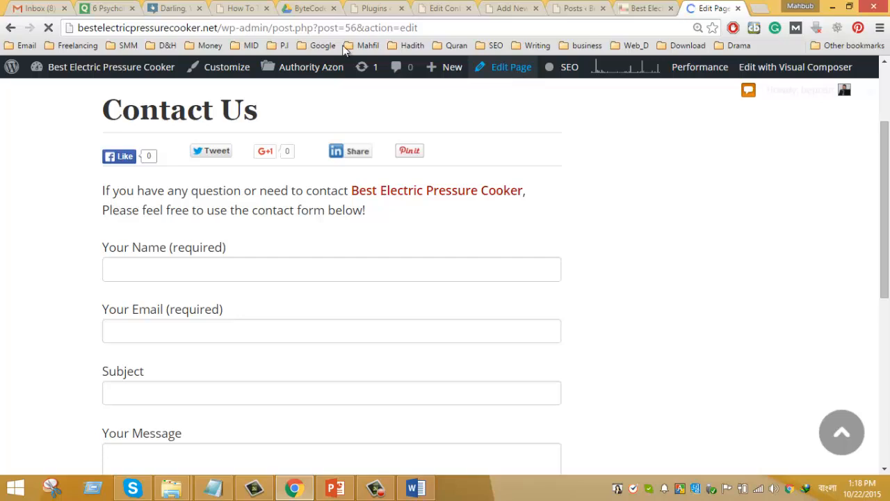
# Step: Check the contact form list again, then highlight the contact form shortcode in the Contact Us page's content
pyautogui.click(373, 9)
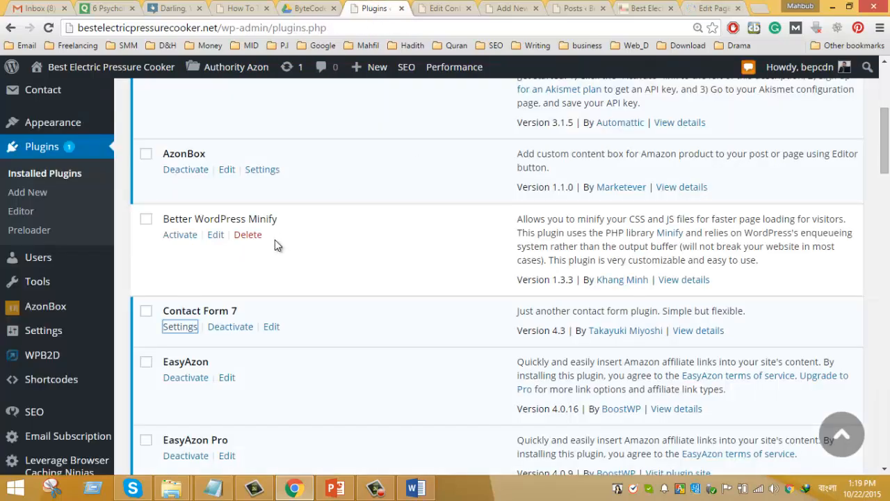
pyautogui.click(448, 10)
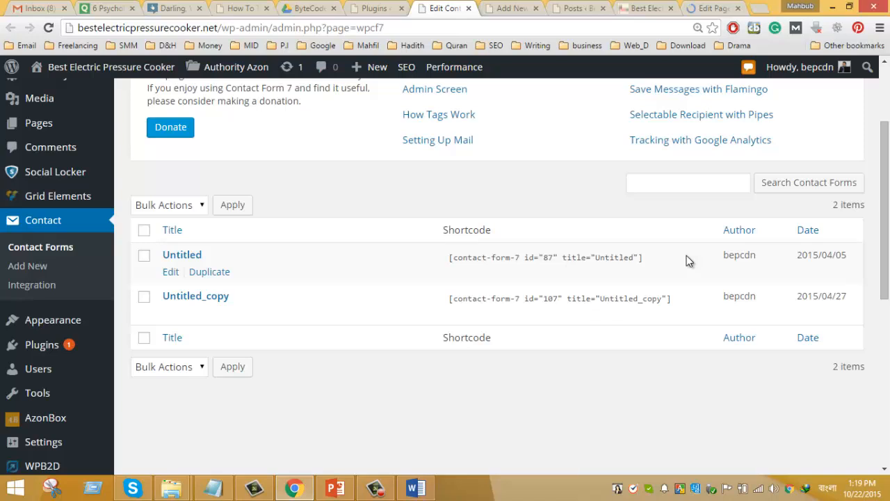
pyautogui.click(706, 9)
pyautogui.moveTo(347, 399); pyautogui.dragTo(141, 399)
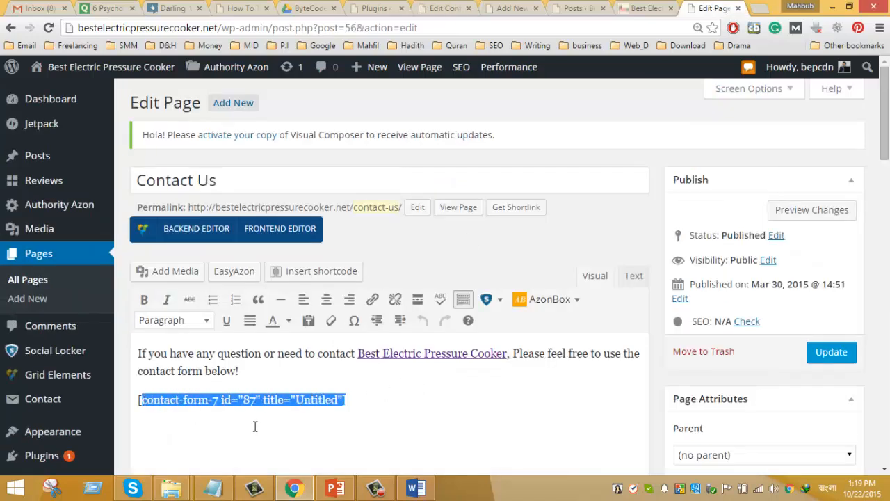
pyautogui.click(296, 408)
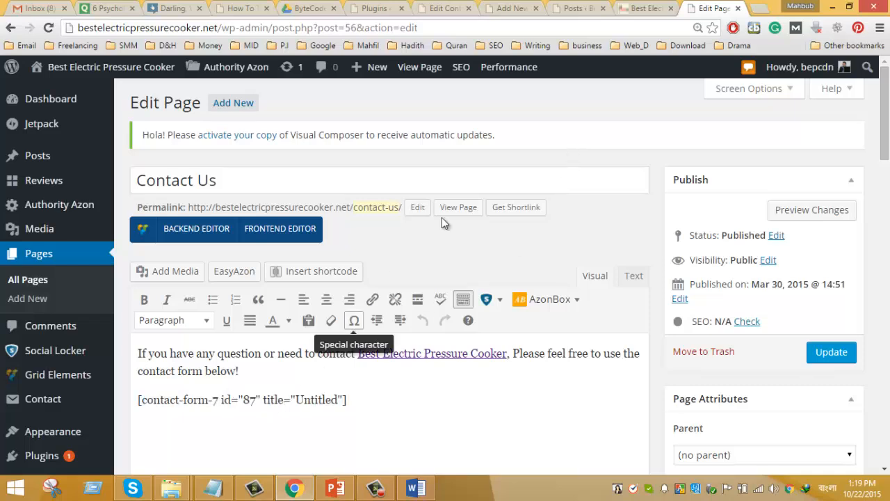
# Step: Compare the first contact form's listed shortcode with the shortcode embedded in the Contact Us page editor
pyautogui.click(575, 11)
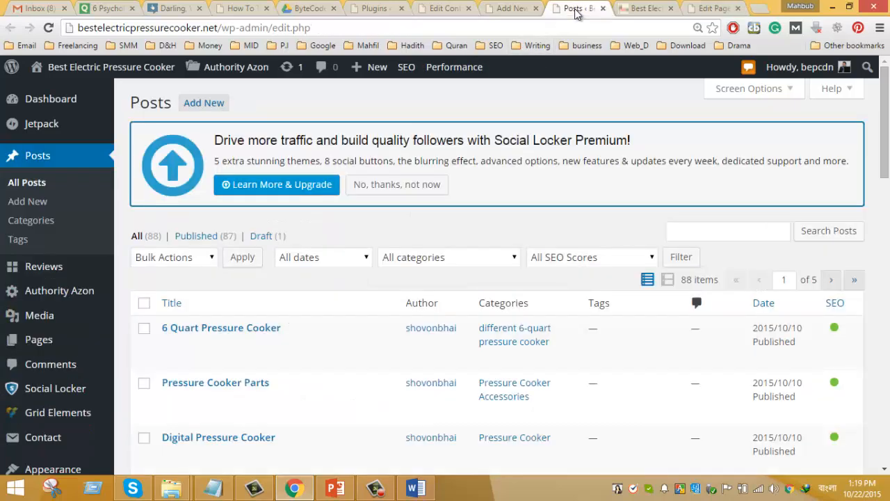
pyautogui.click(444, 12)
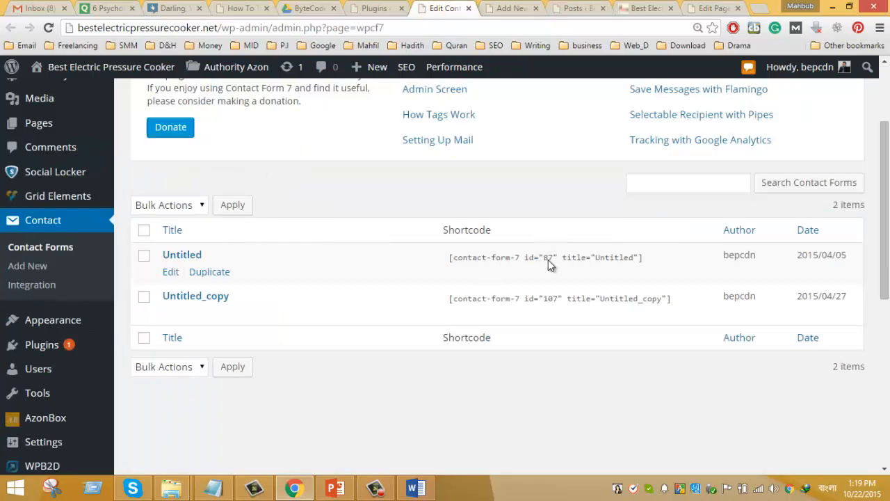
pyautogui.hotkey('ctrl', '+')
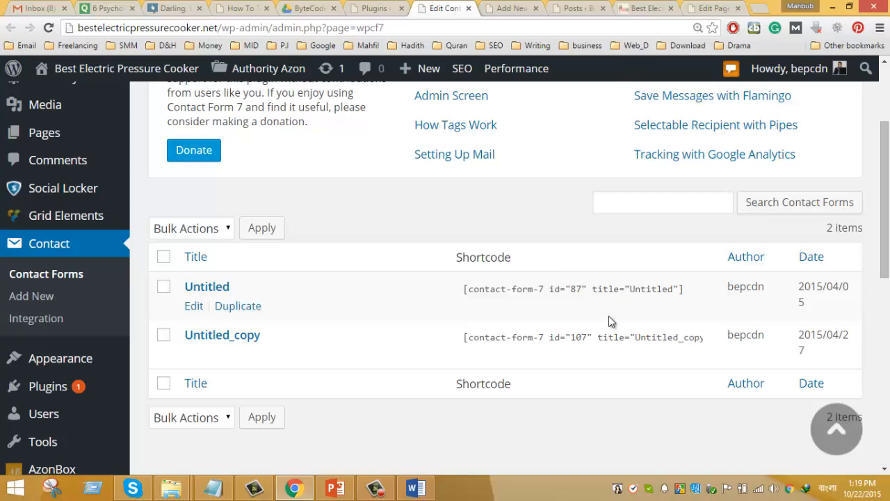
pyautogui.click(713, 8)
pyautogui.scroll(-3, 307, 397)
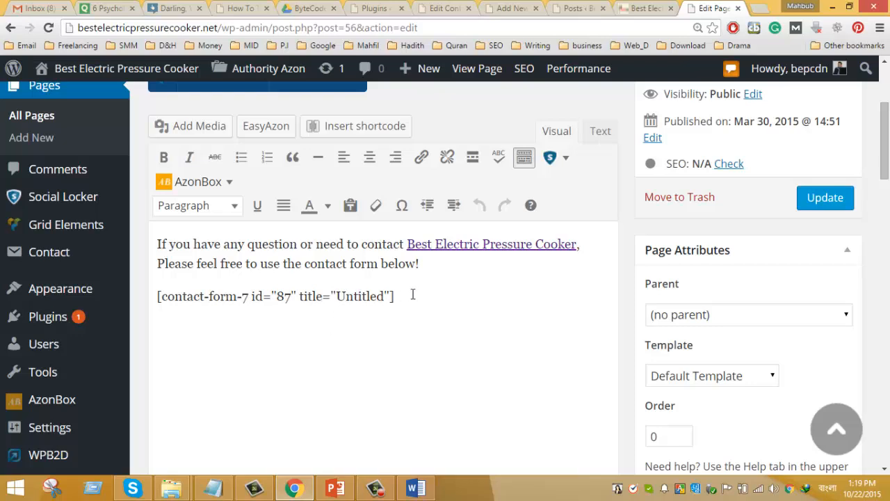
pyautogui.click(217, 263)
pyautogui.moveTo(414, 299); pyautogui.dragTo(129, 299)
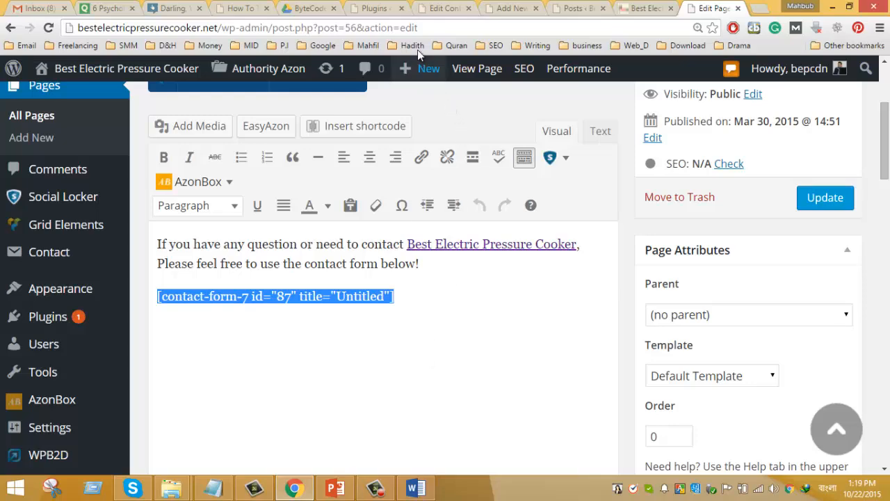
# Step: Return to the installed plugins and review the entries from AzonBox down to FeedPress
pyautogui.click(376, 9)
pyautogui.hotkey('ctrl', '+')
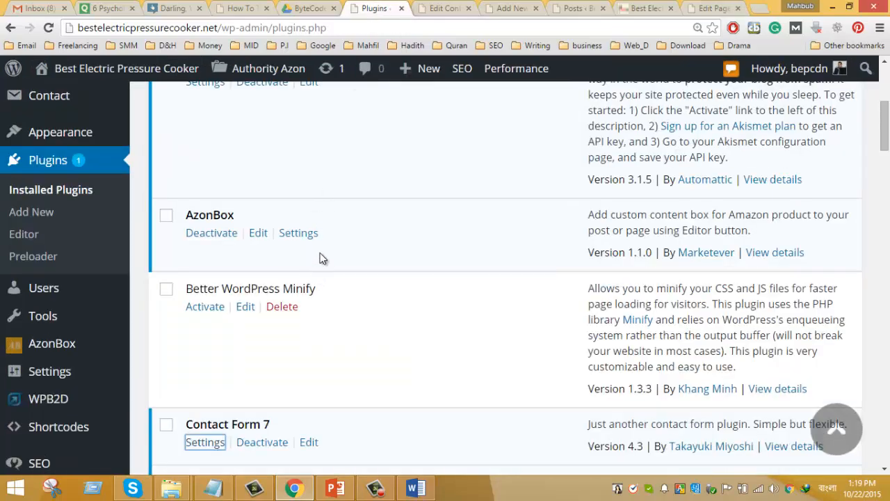
pyautogui.scroll(-1, 334, 304)
pyautogui.scroll(-1, 332, 303)
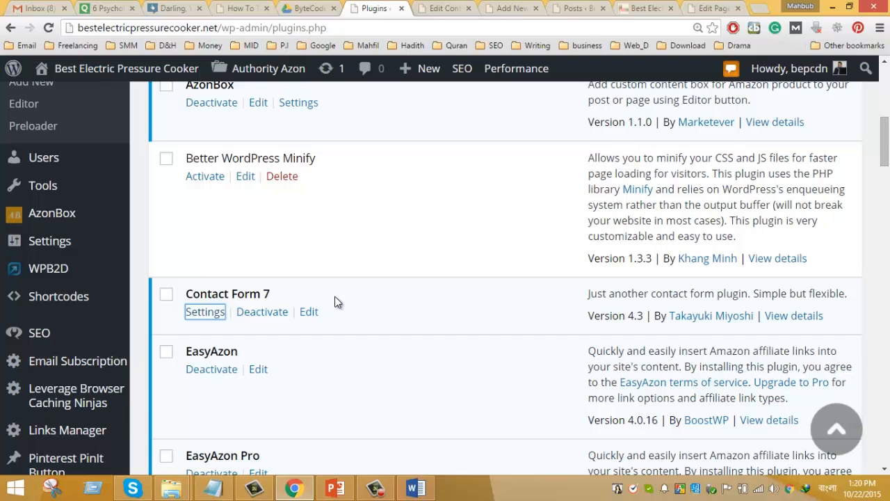
pyautogui.scroll(-3, 334, 302)
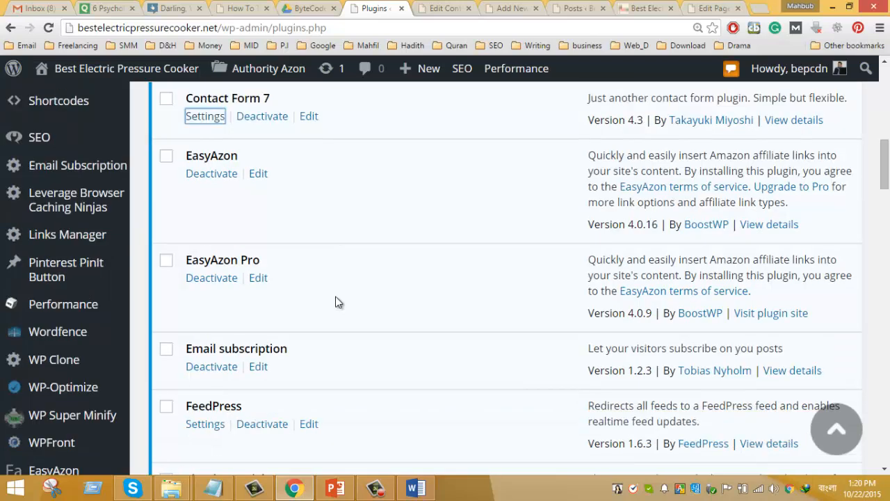
# Step: Examine the Amazon product comparison table and product reviews on the site's home page
pyautogui.click(632, 8)
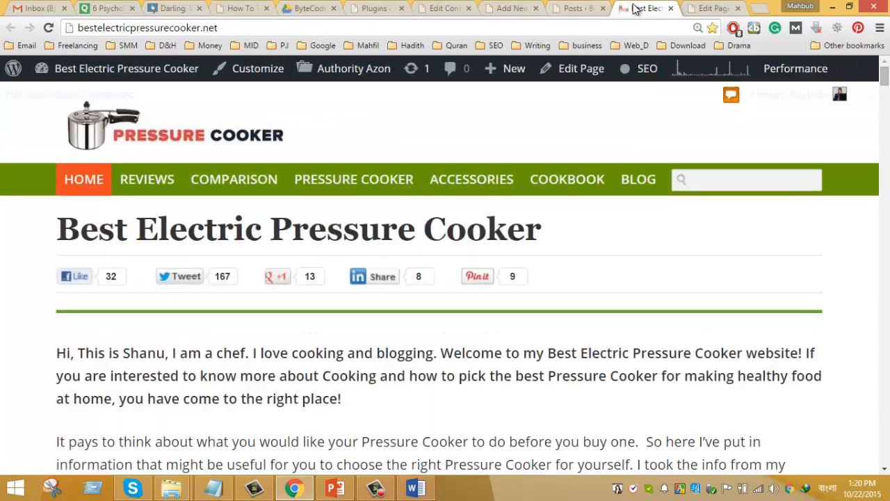
pyautogui.scroll(-8, 279, 294)
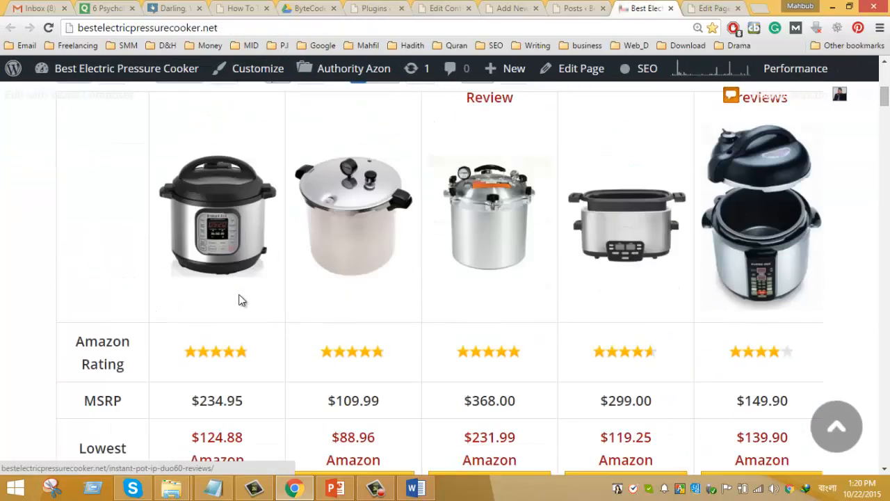
pyautogui.scroll(-3, 238, 301)
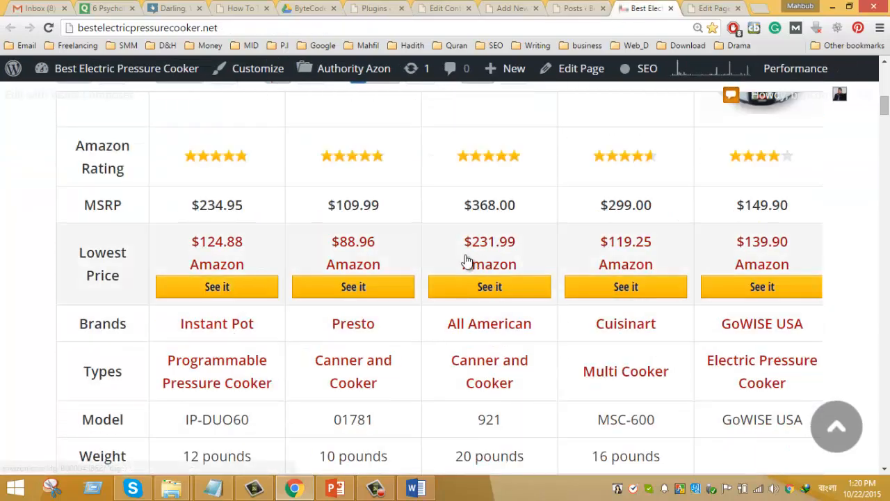
pyautogui.scroll(-4, 324, 361)
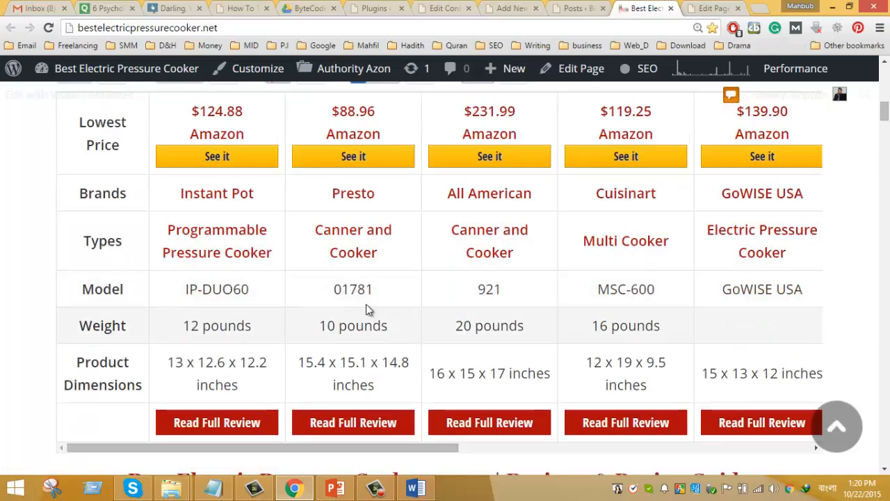
pyautogui.scroll(-10, 466, 355)
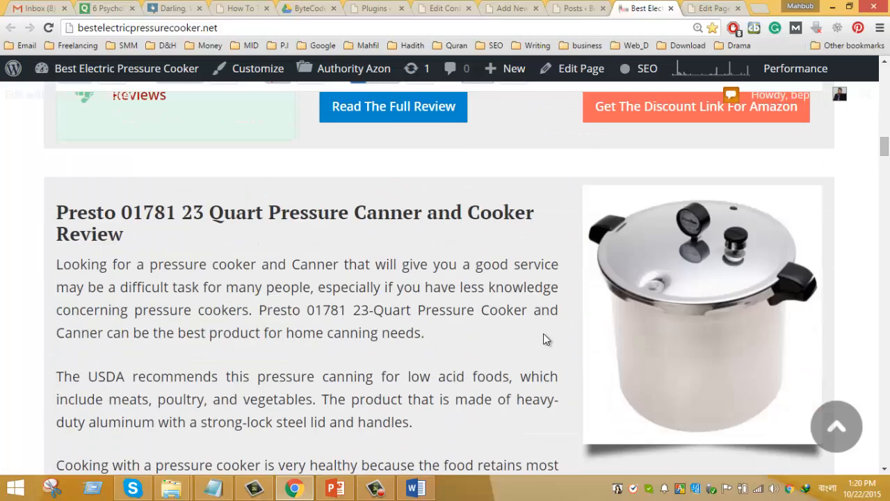
# Step: Open the Floating Social Bar plugin's settings from the plugin list in a new tab, closing the contact form, home and Contact Us tabs
pyautogui.click(370, 10)
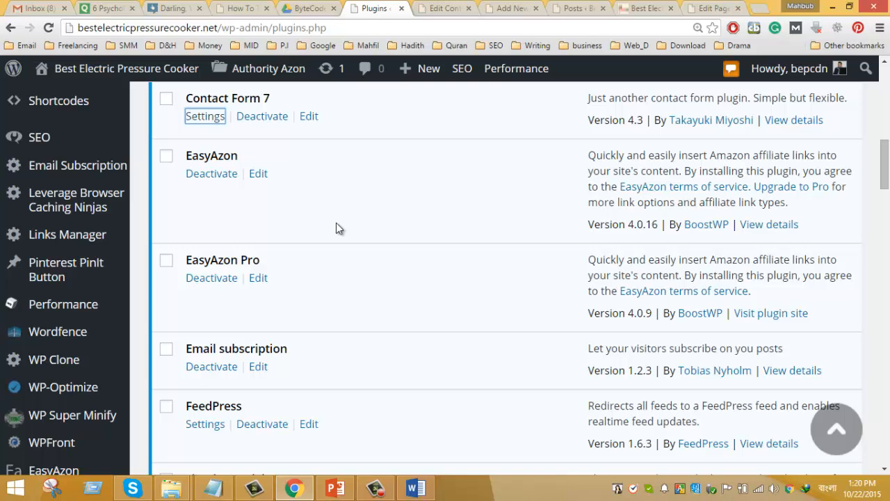
pyautogui.scroll(-2, 309, 237)
pyautogui.scroll(-1, 312, 235)
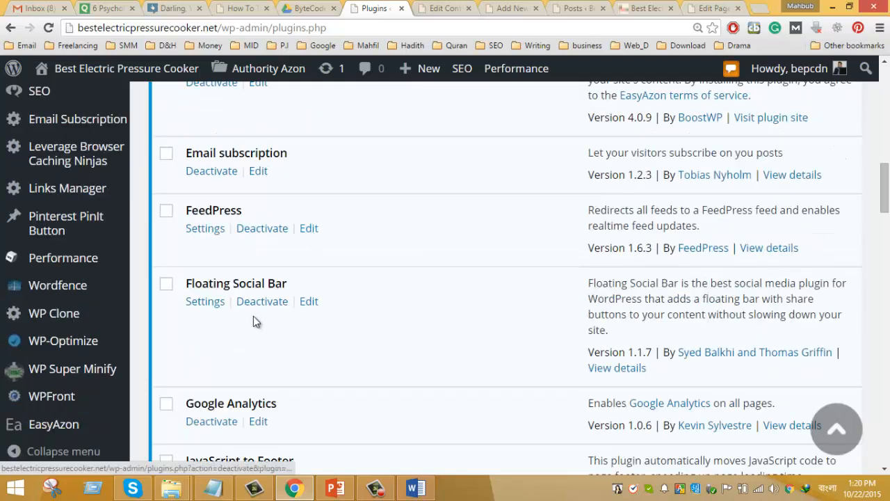
pyautogui.keyDown('ctrl'); pyautogui.click(206, 303); pyautogui.keyUp('ctrl')
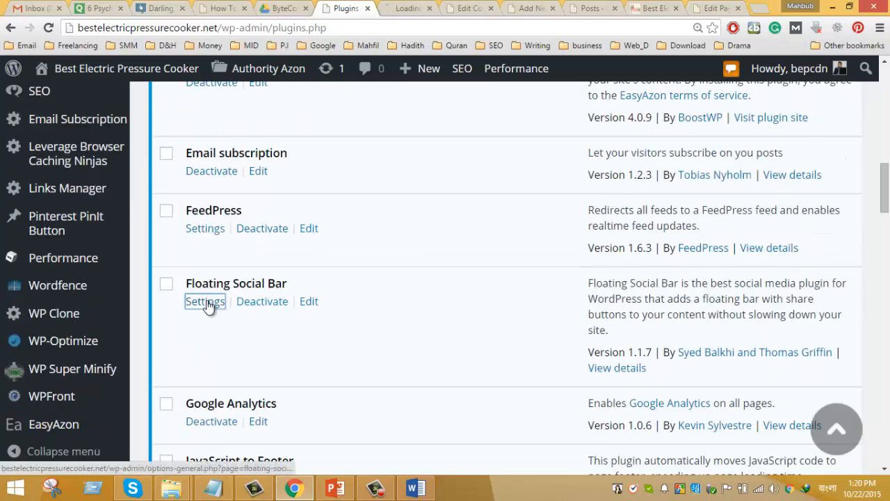
pyautogui.click(477, 9)
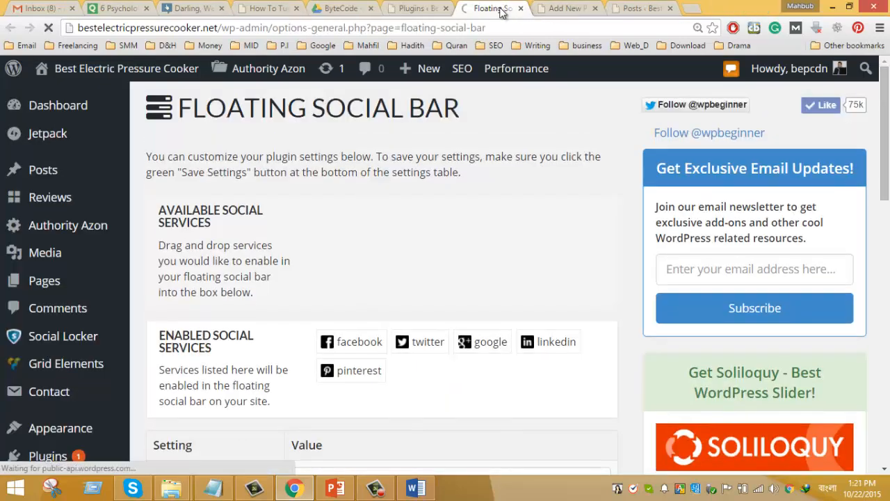
# Step: Examine the Floating Social Bar's enabled services and compare them with the share buttons on the home page in a new tab
pyautogui.scroll(-2, 430, 229)
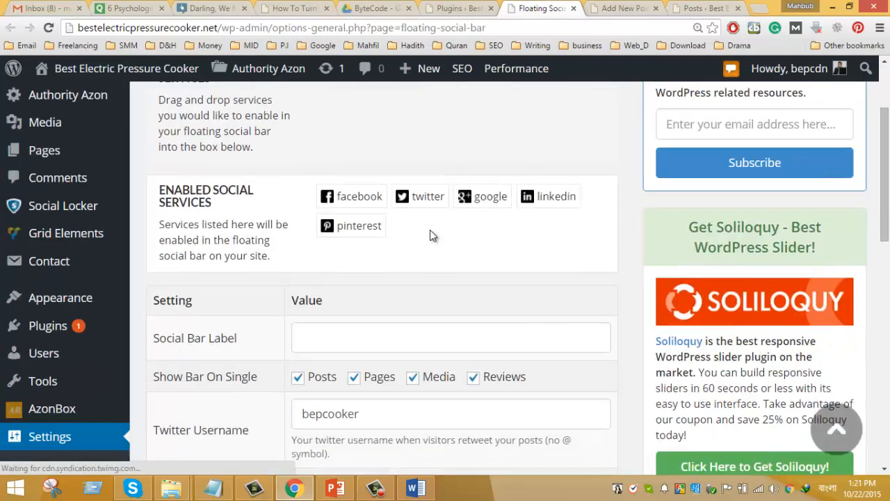
pyautogui.scroll(2, 409, 273)
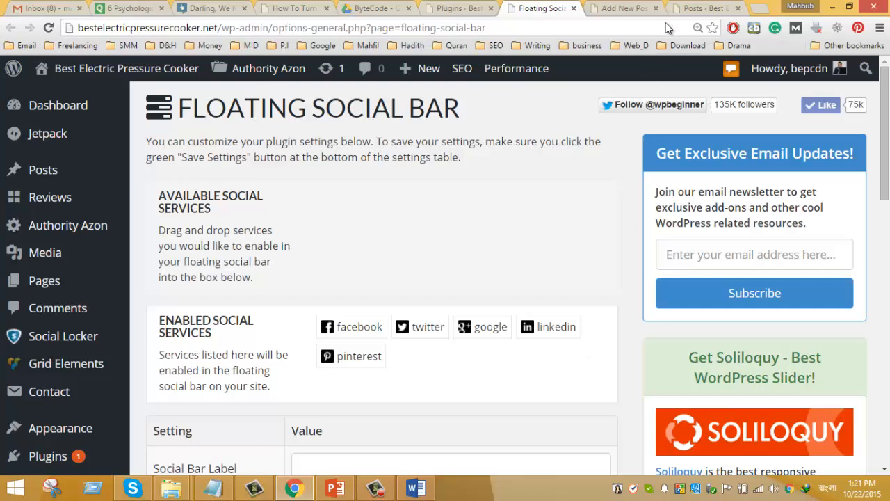
pyautogui.middleClick(59, 97)
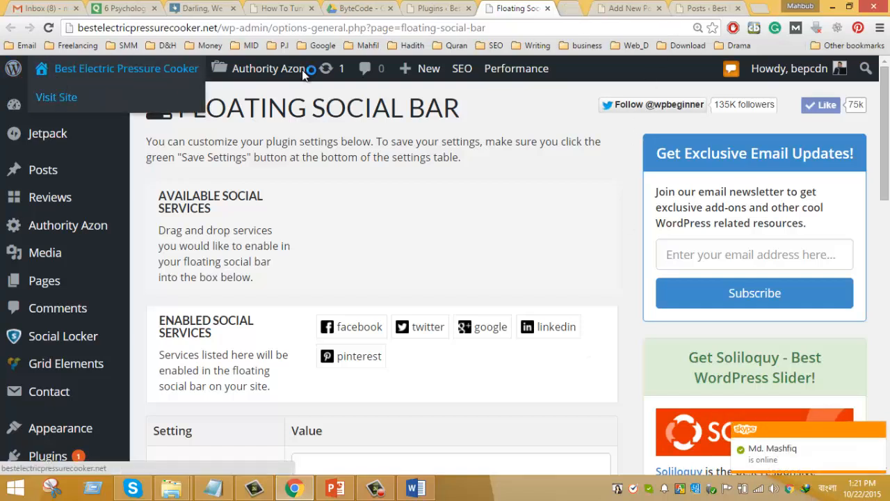
pyautogui.click(549, 7)
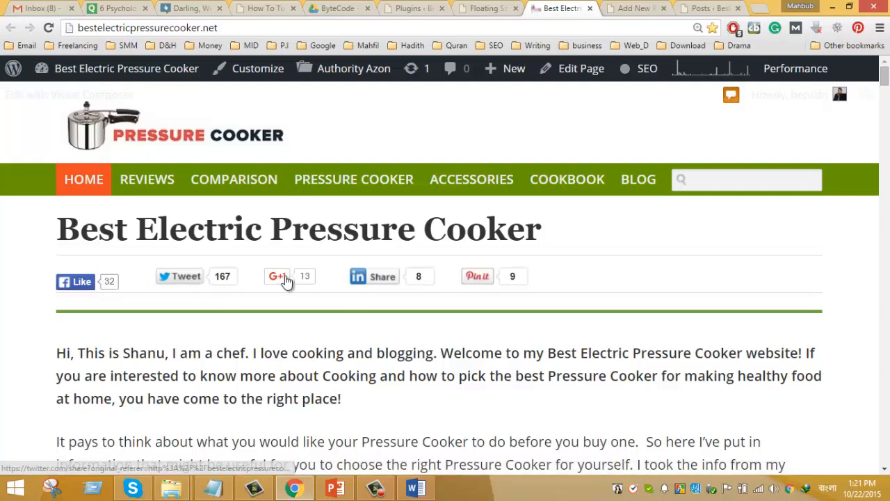
pyautogui.click(483, 7)
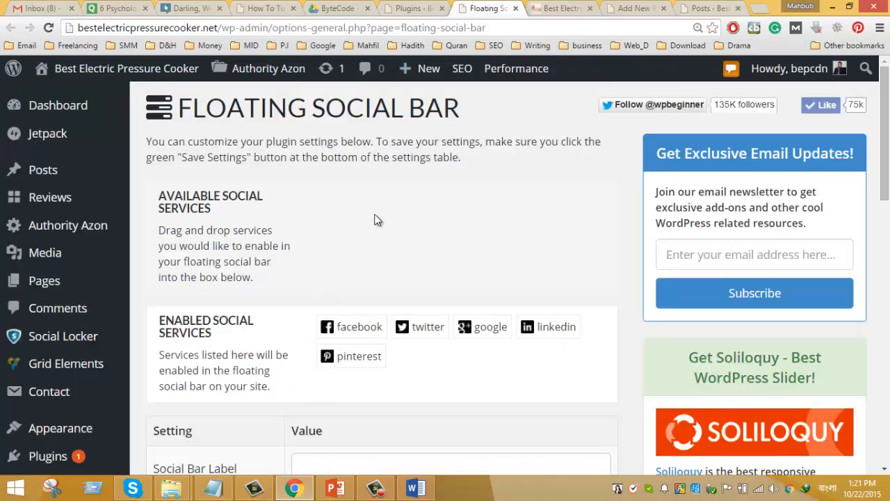
# Step: Turn off the Floating Social Bar on single Media items and save the plugin settings
pyautogui.scroll(-4, 370, 381)
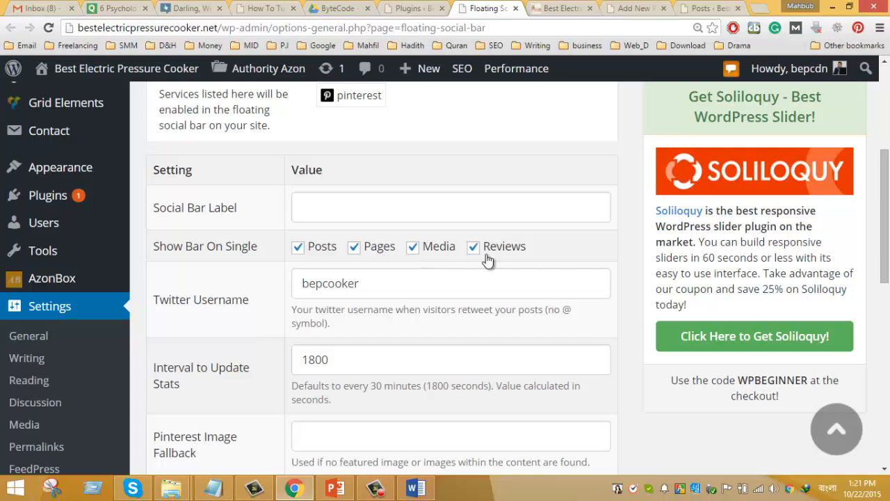
pyautogui.click(414, 251)
pyautogui.click(414, 251)
pyautogui.scroll(-3, 416, 251)
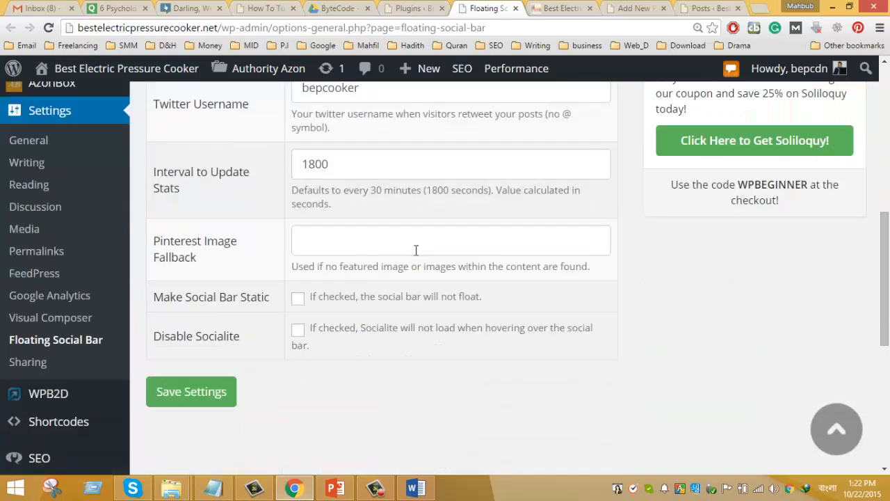
pyautogui.scroll(2, 416, 250)
pyautogui.click(411, 184)
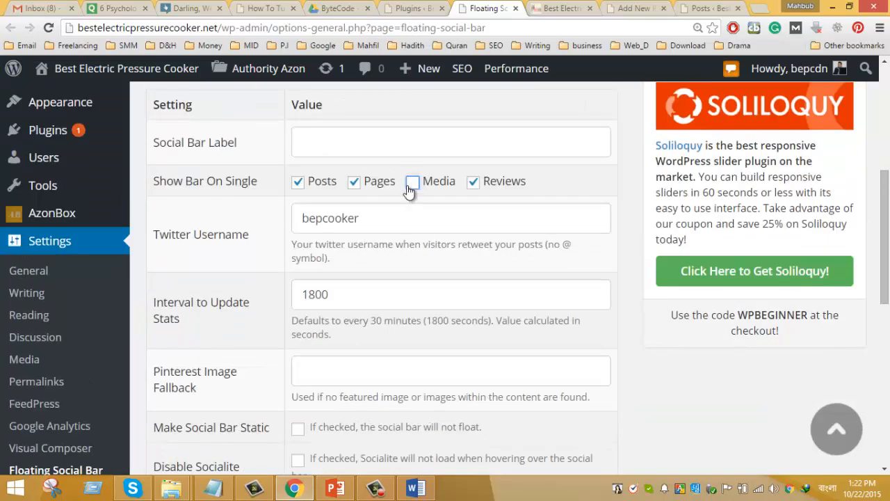
pyautogui.scroll(-1, 409, 192)
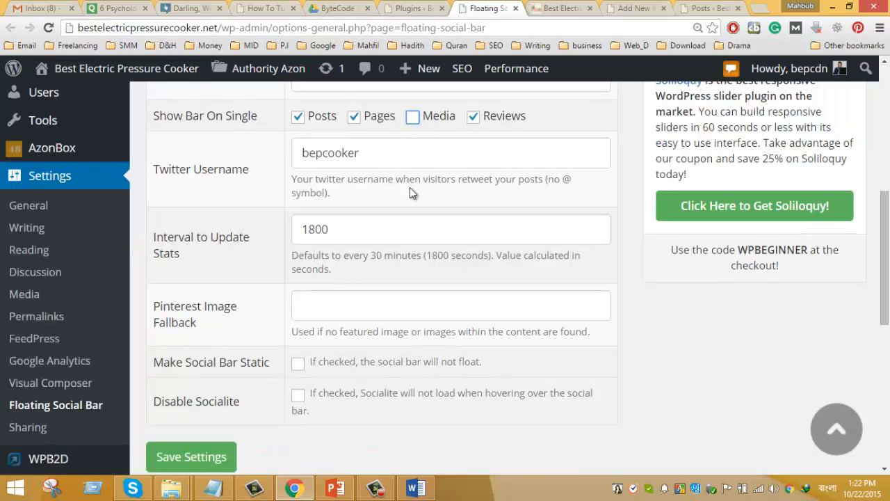
pyautogui.scroll(-1, 409, 187)
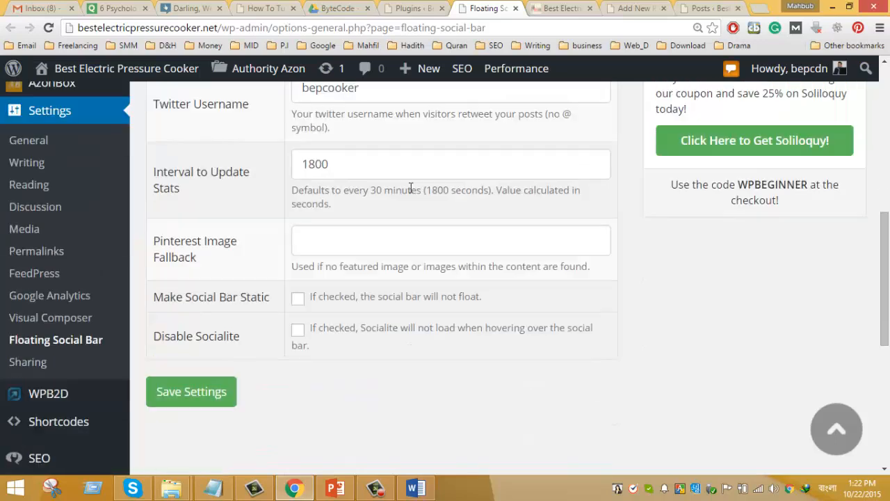
pyautogui.click(200, 396)
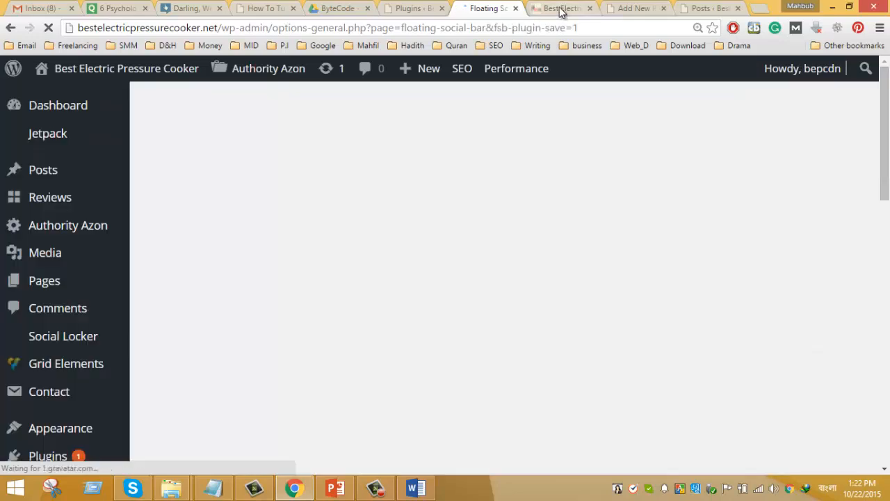
# Step: Check the share buttons on the home page and review the entries following Floating Social Bar in the installed plugin list
pyautogui.click(556, 8)
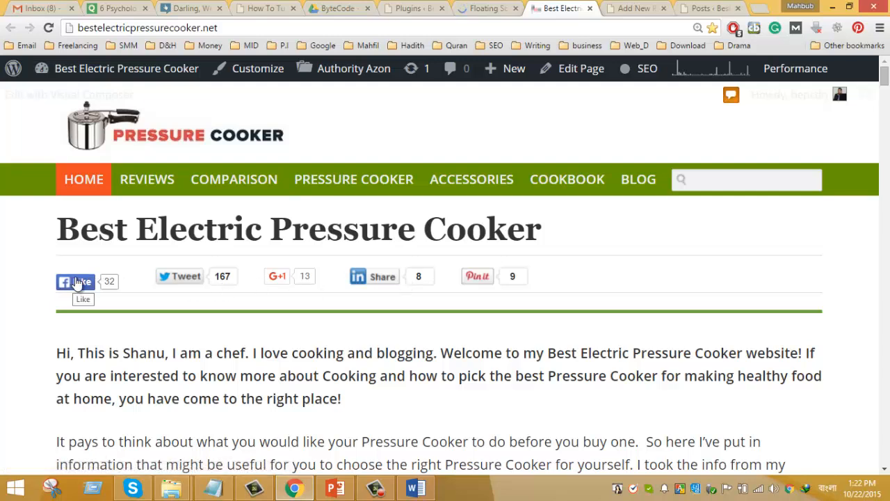
pyautogui.click(415, 8)
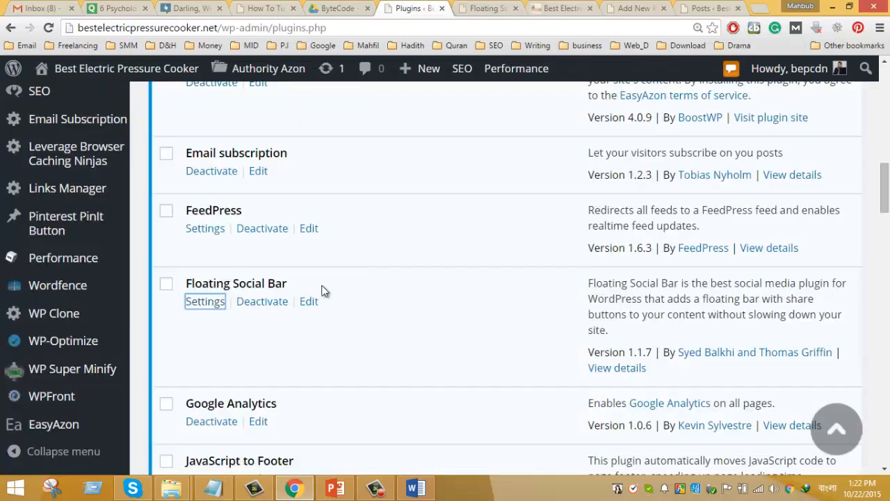
pyautogui.scroll(-2, 350, 305)
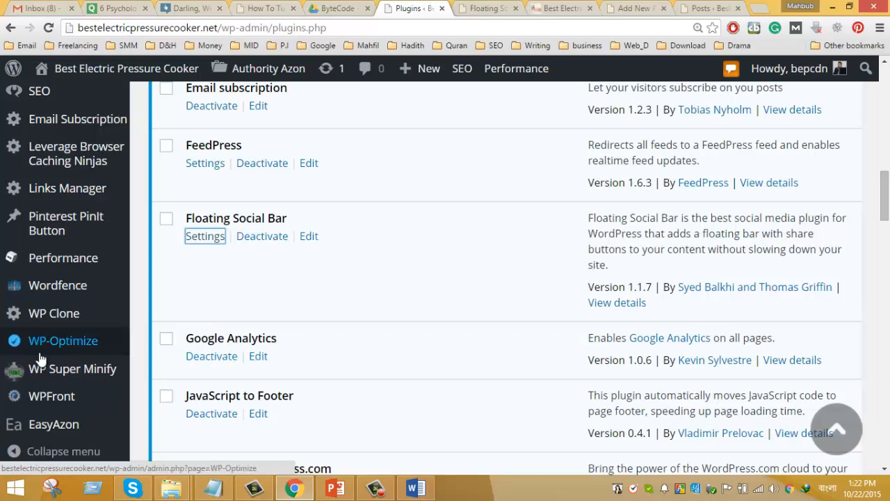
pyautogui.scroll(-2, 40, 324)
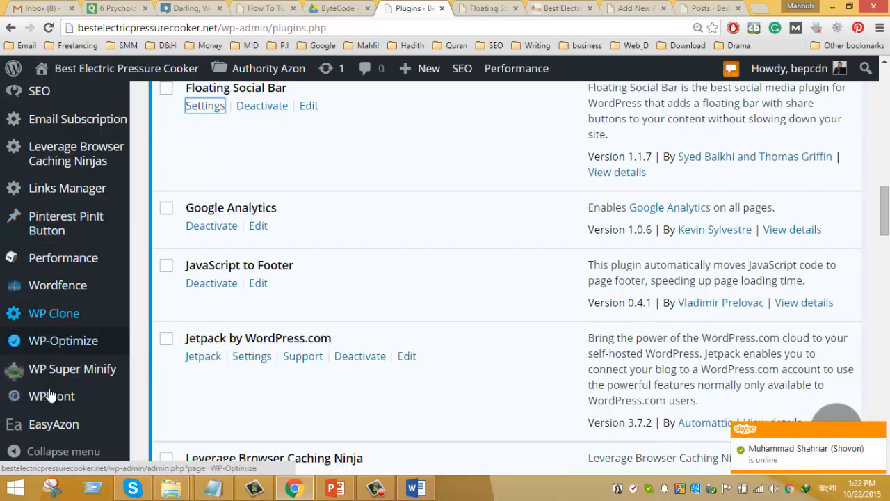
# Step: Open the Google Analytics plugin's settings page in a new tab
pyautogui.scroll(3, 48, 396)
pyautogui.moveTo(52, 404)
pyautogui.scroll(5, 54, 308)
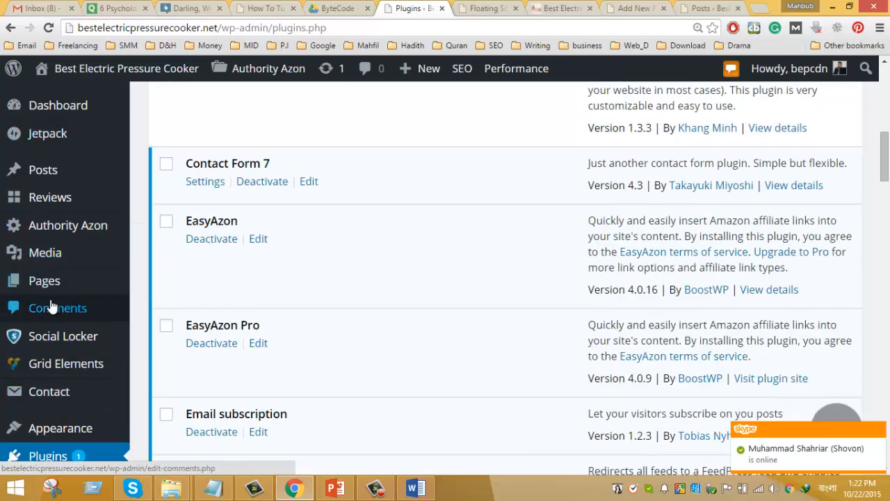
pyautogui.scroll(-3, 56, 306)
pyautogui.scroll(-2, 55, 310)
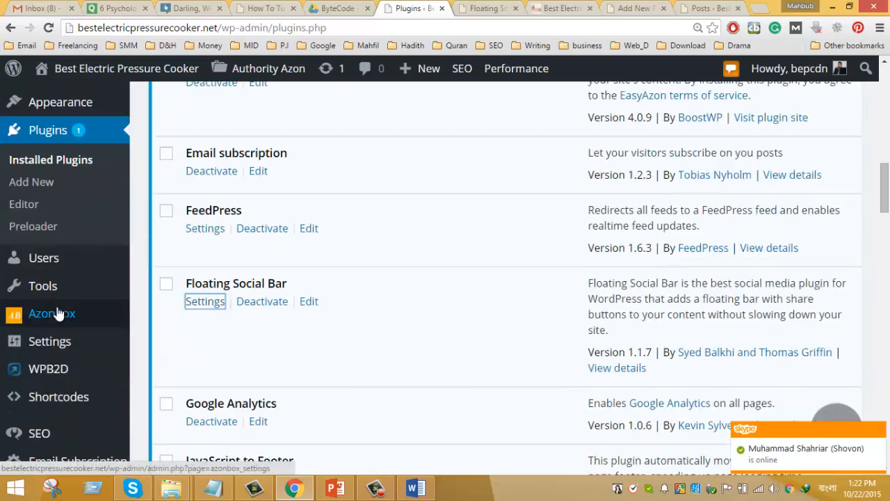
pyautogui.moveTo(62, 344)
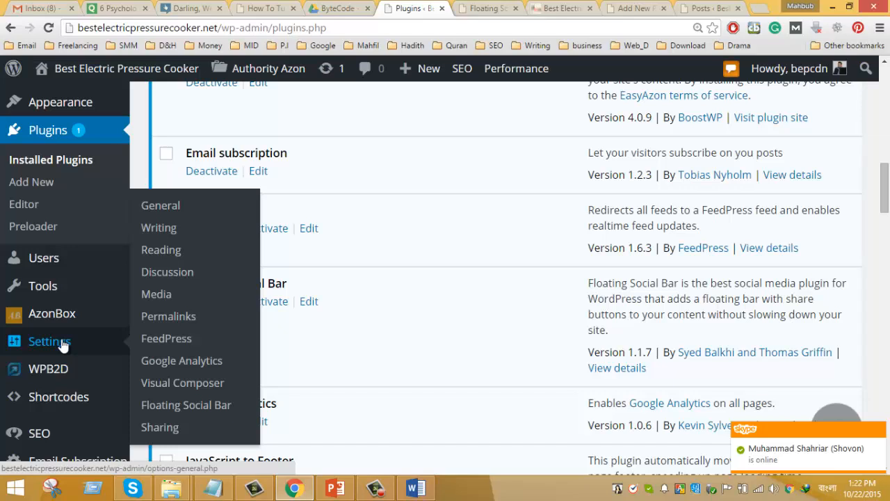
pyautogui.middleClick(187, 369)
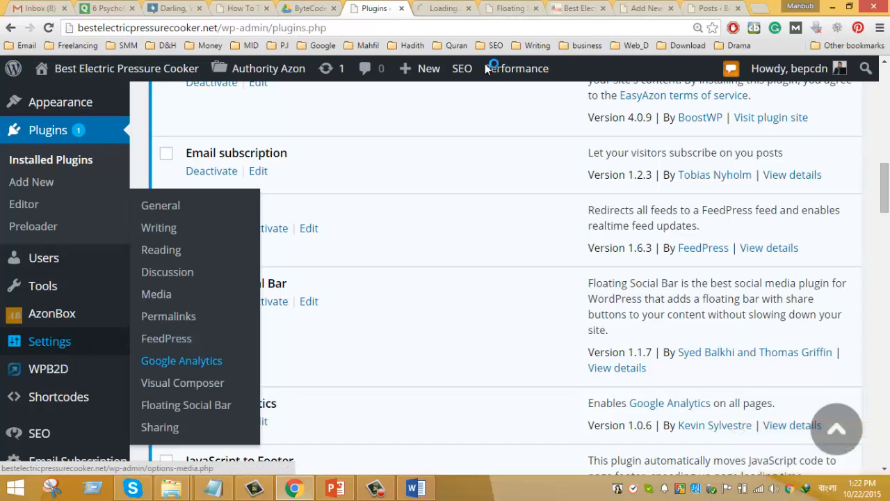
pyautogui.click(444, 7)
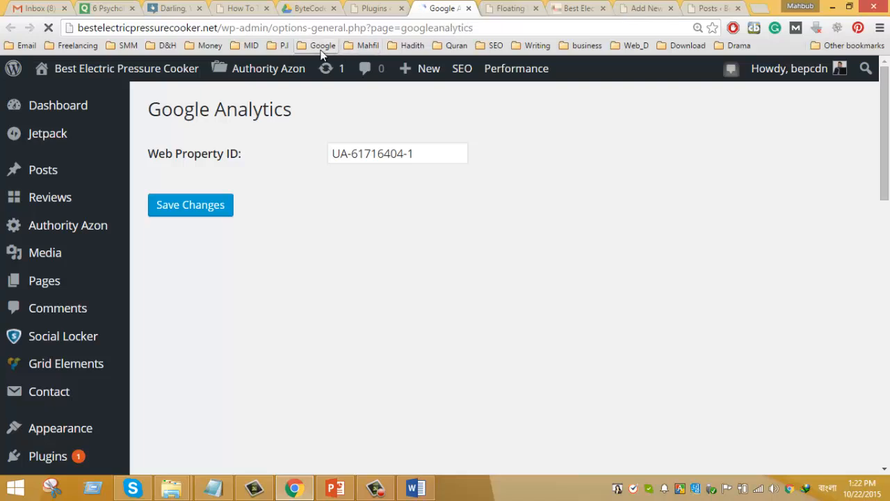
# Step: Open the bookmarked Google Analytics website in a new tab and enter the Google Analytics account home
pyautogui.click(322, 47)
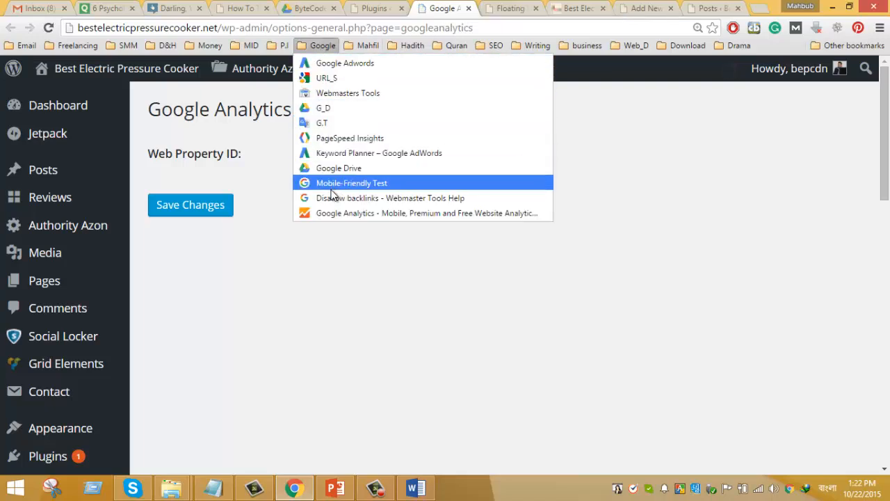
pyautogui.middleClick(333, 217)
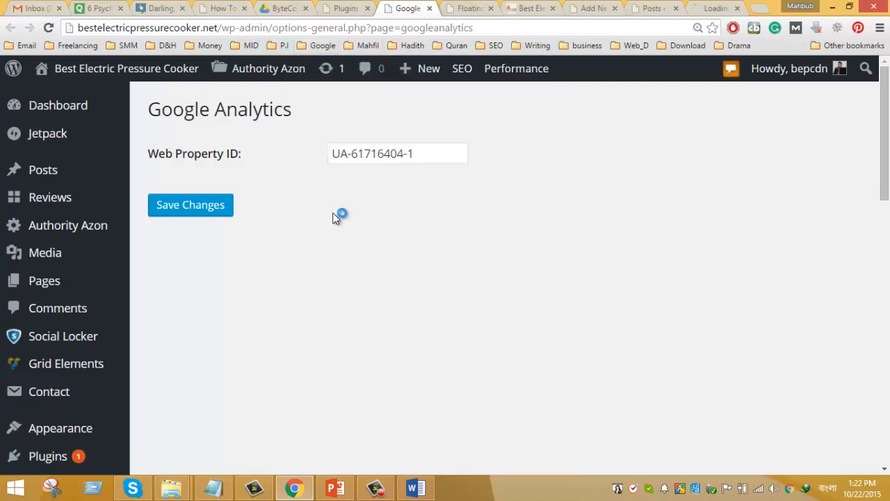
pyautogui.click(426, 151)
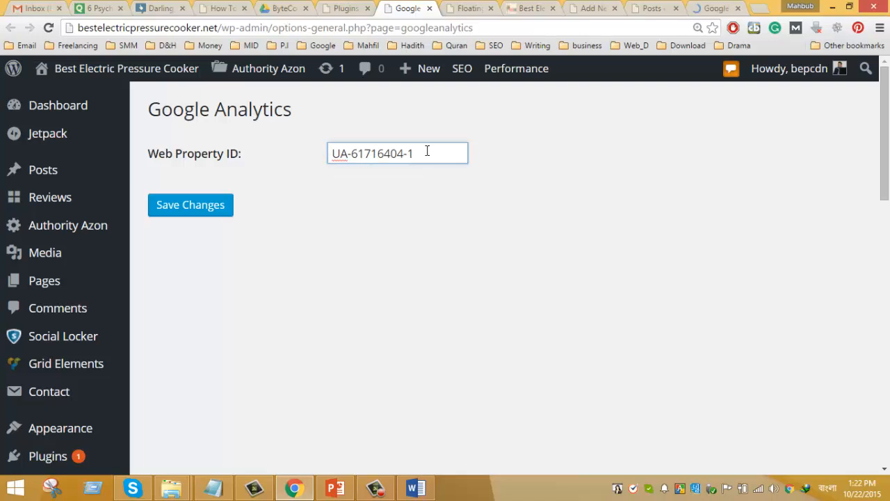
pyautogui.click(719, 9)
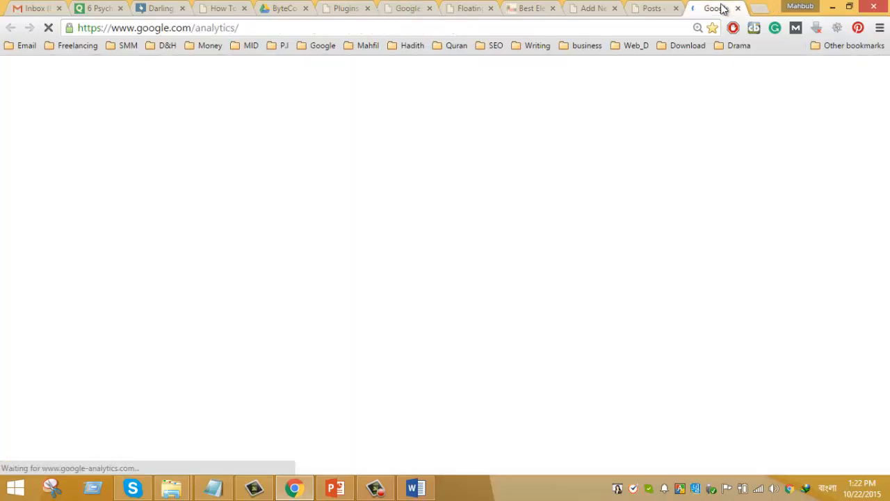
pyautogui.click(817, 84)
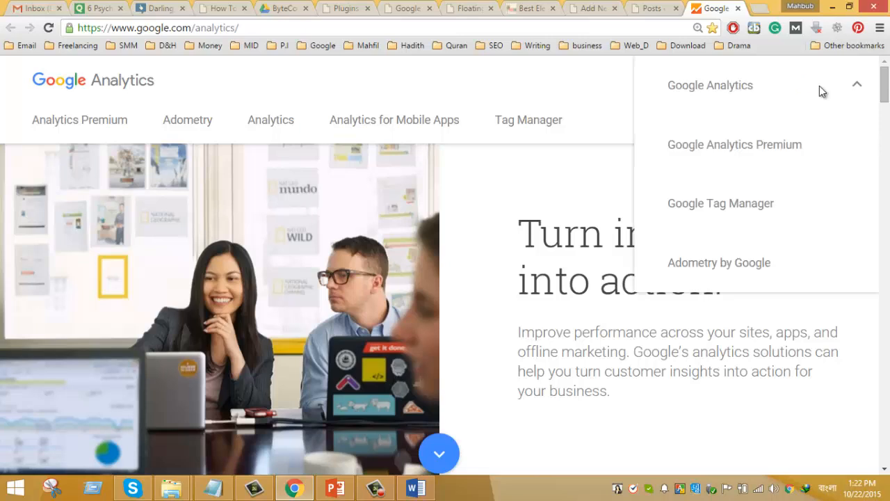
pyautogui.click(725, 85)
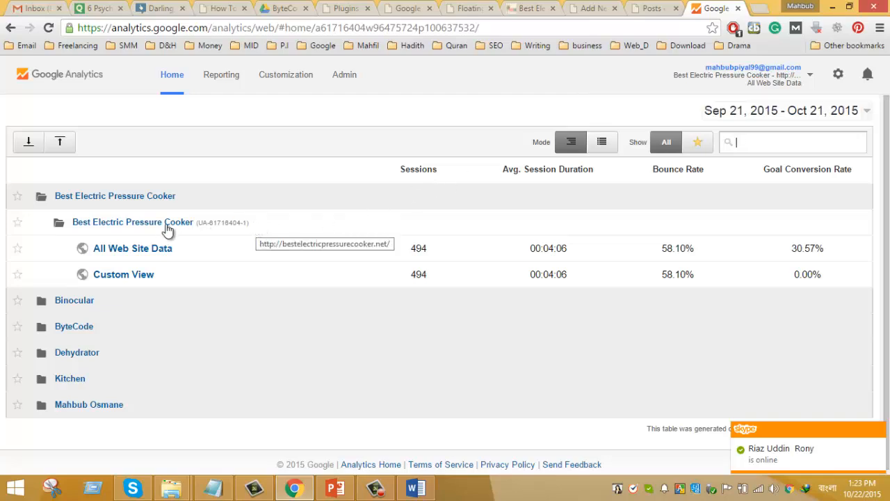
# Step: Open the All Web Site Data view for Best Electric Pressure Cooker and look over its available reports
pyautogui.click(146, 247)
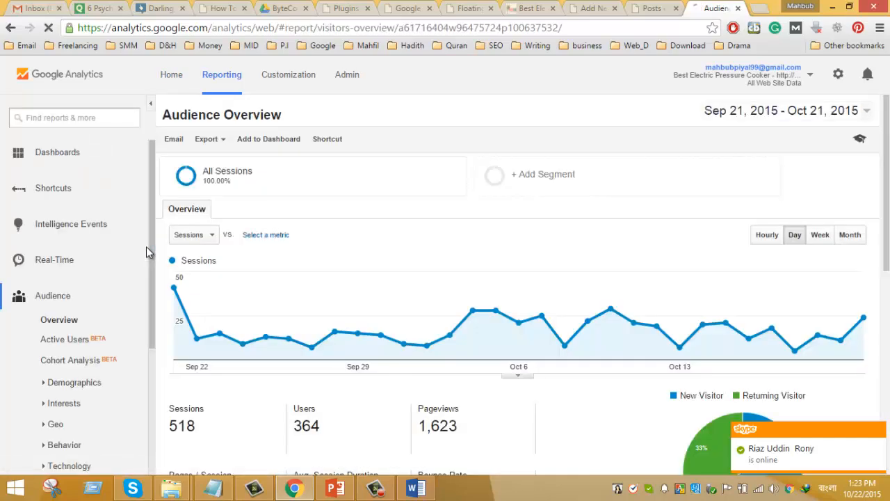
pyautogui.scroll(-2, 146, 246)
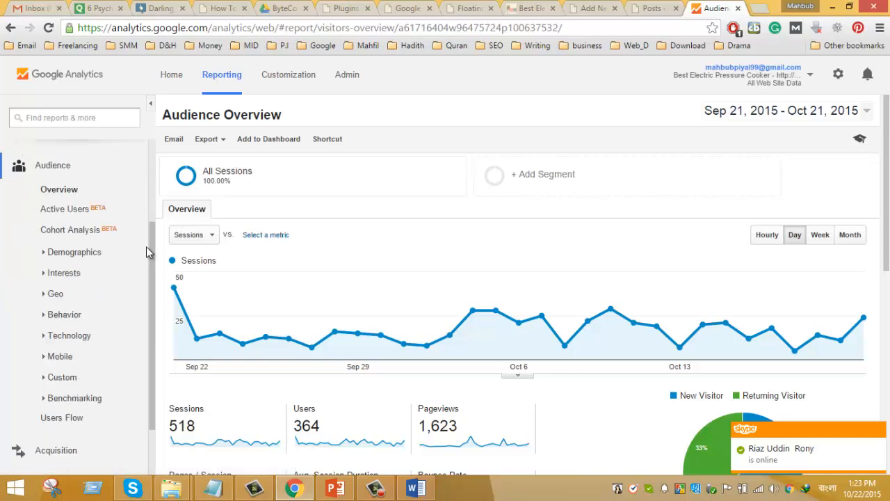
pyautogui.scroll(-1, 470, 267)
pyautogui.scroll(1, 470, 260)
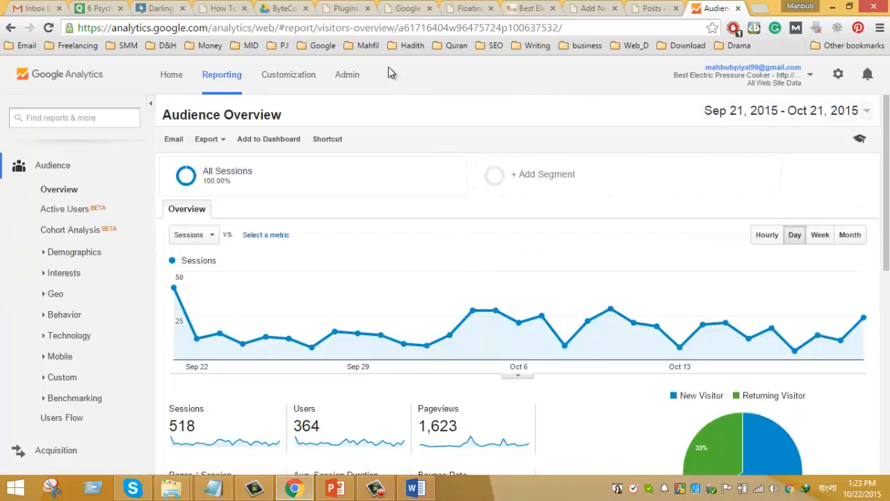
# Step: Open the Best Electric Pressure Cooker property's tracking code page in the Analytics administration and highlight the tracking ID
pyautogui.click(347, 78)
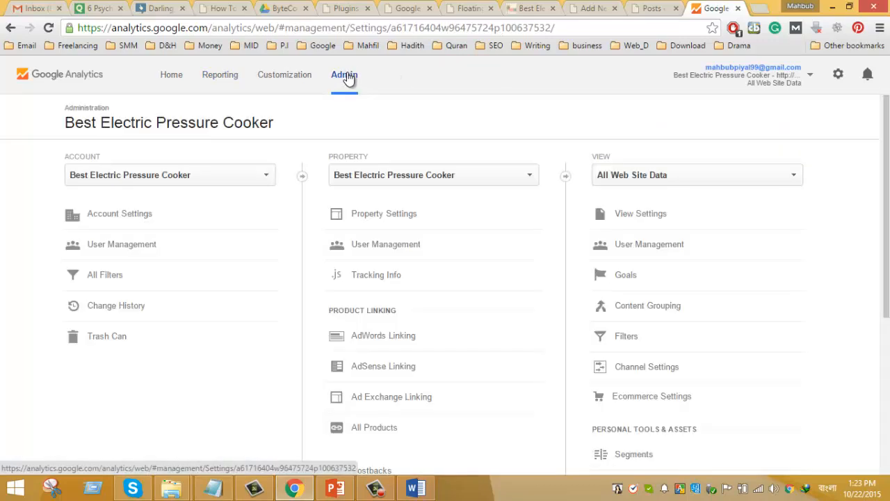
pyautogui.click(382, 278)
pyautogui.click(381, 298)
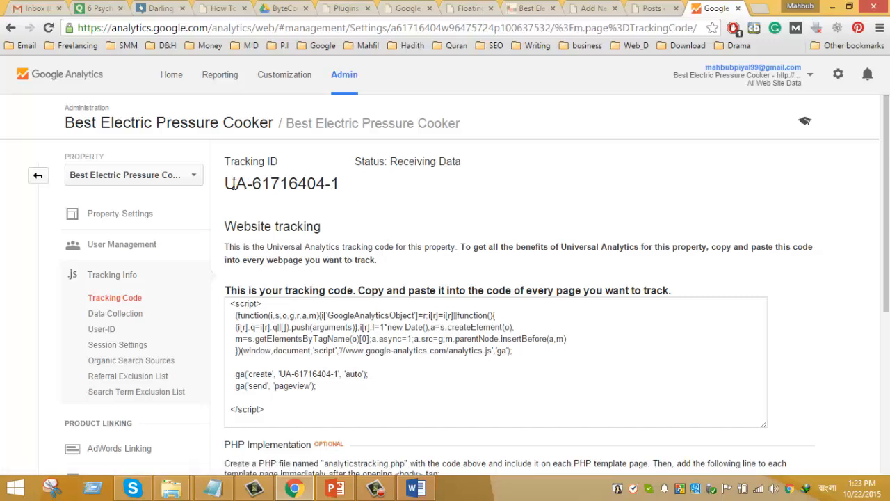
pyautogui.moveTo(227, 184); pyautogui.dragTo(319, 187)
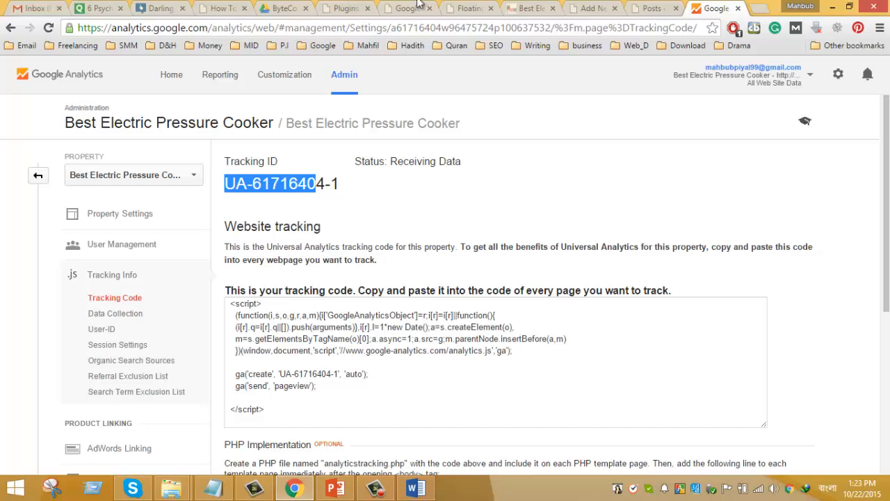
# Step: Compare the tracking ID with the Web Property ID in the WordPress plugin settings and close that settings tab
pyautogui.click(345, 8)
pyautogui.click(403, 12)
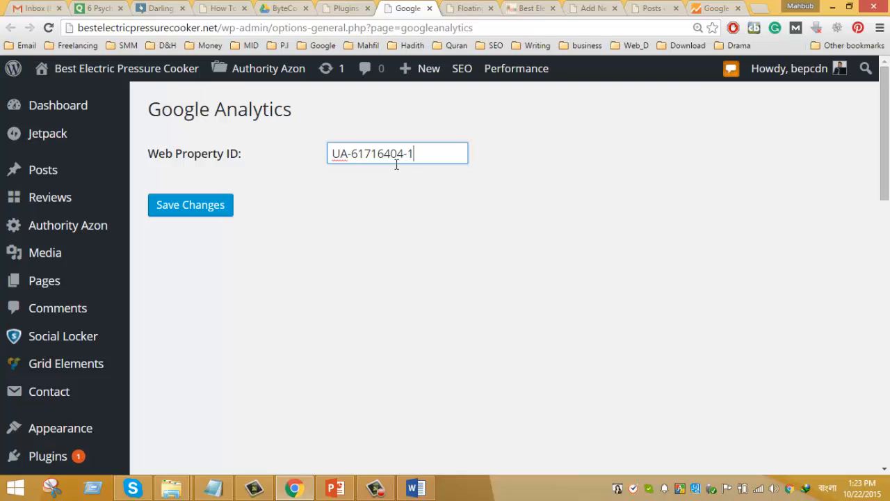
pyautogui.click(430, 8)
# Step: Reopen All Web Site Data in Analytics and examine the session, user and new versus returning visitor figures at larger page zoom
pyautogui.click(654, 9)
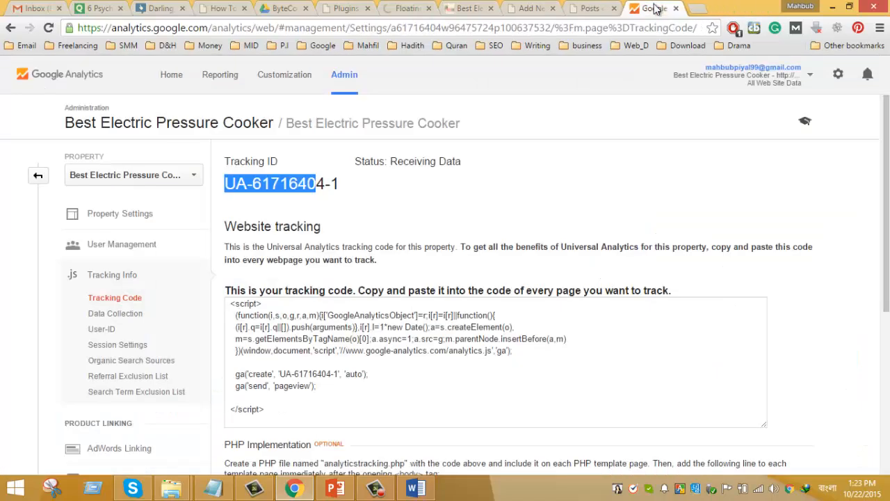
pyautogui.click(178, 76)
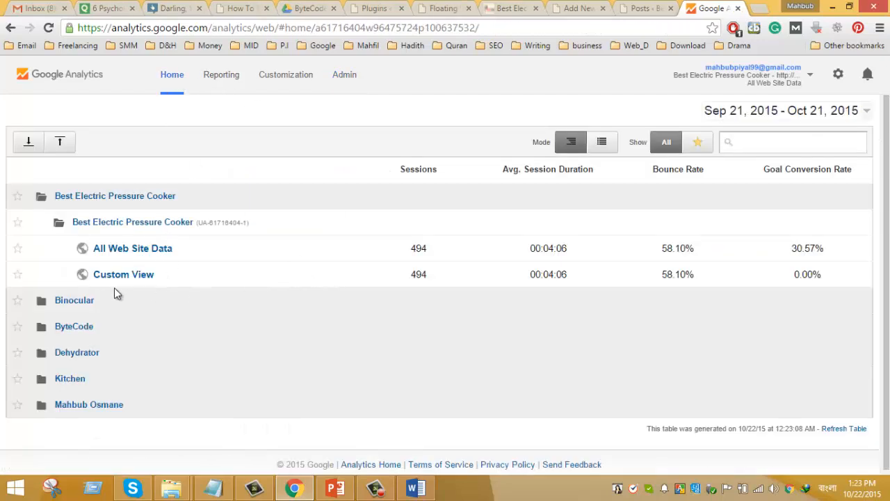
pyautogui.click(138, 249)
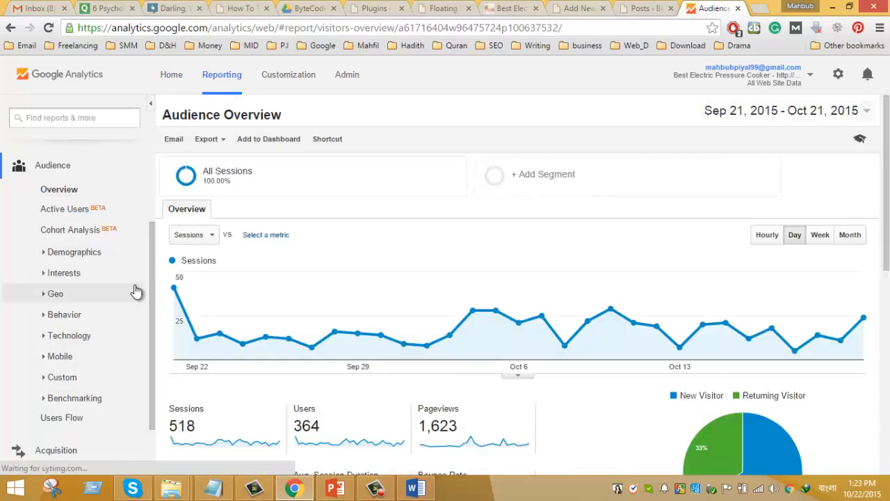
pyautogui.hotkey('ctrl', '+')
pyautogui.hotkey('ctrl', '+')
pyautogui.scroll(-1, 135, 292)
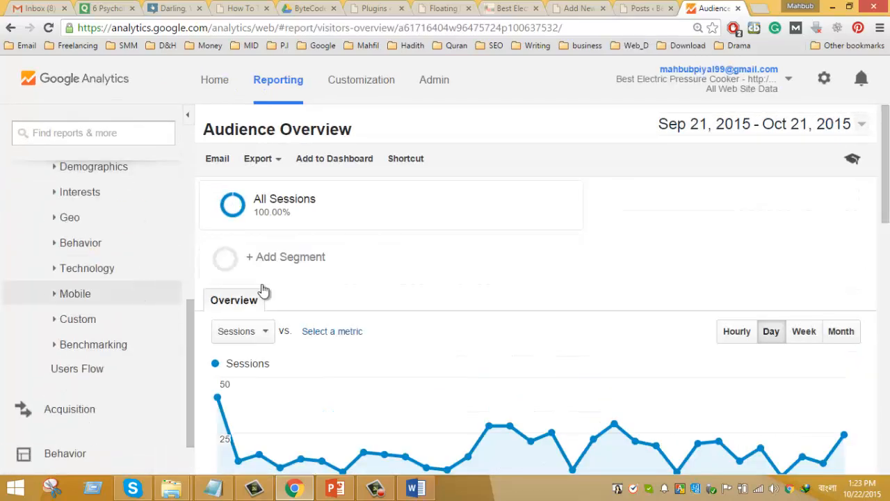
pyautogui.scroll(-2, 260, 292)
pyautogui.scroll(-3, 630, 275)
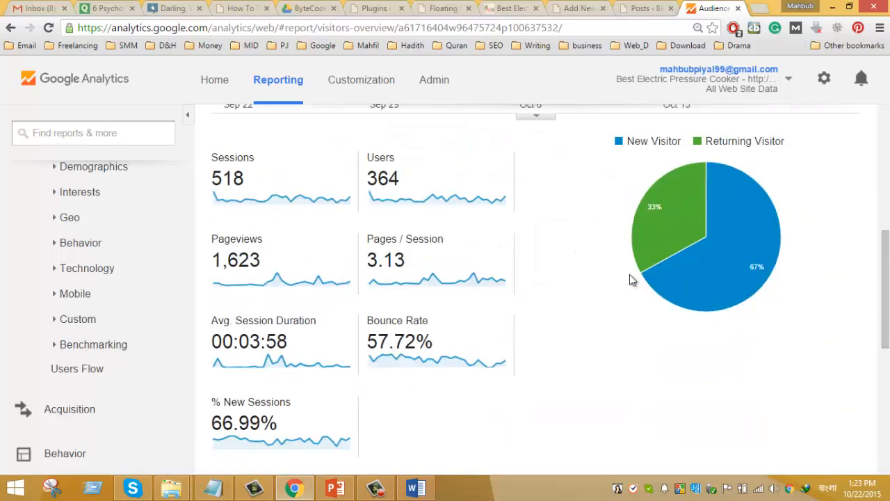
pyautogui.scroll(-1, 92, 302)
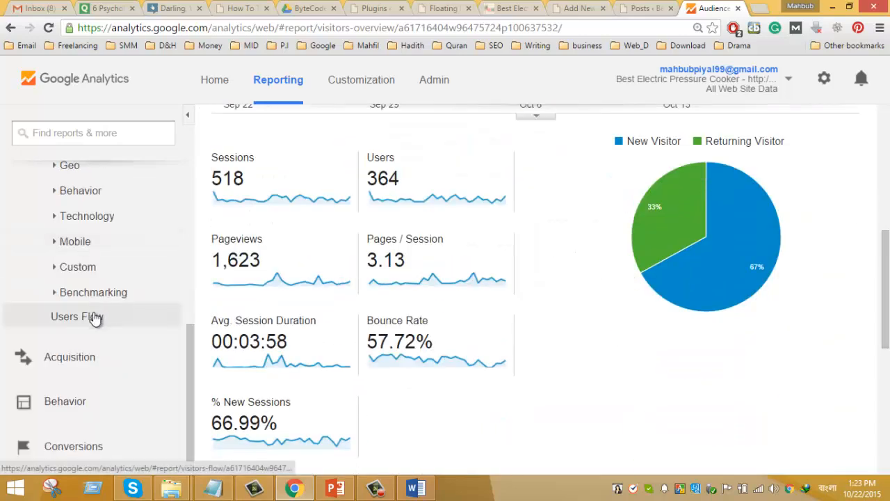
# Step: Open the Search Engine Optimization Queries report under Acquisition
pyautogui.click(65, 360)
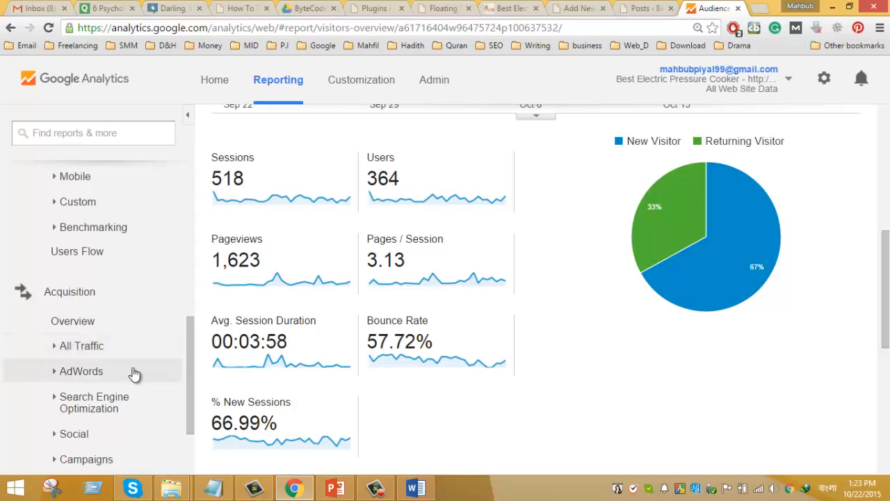
pyautogui.click(95, 413)
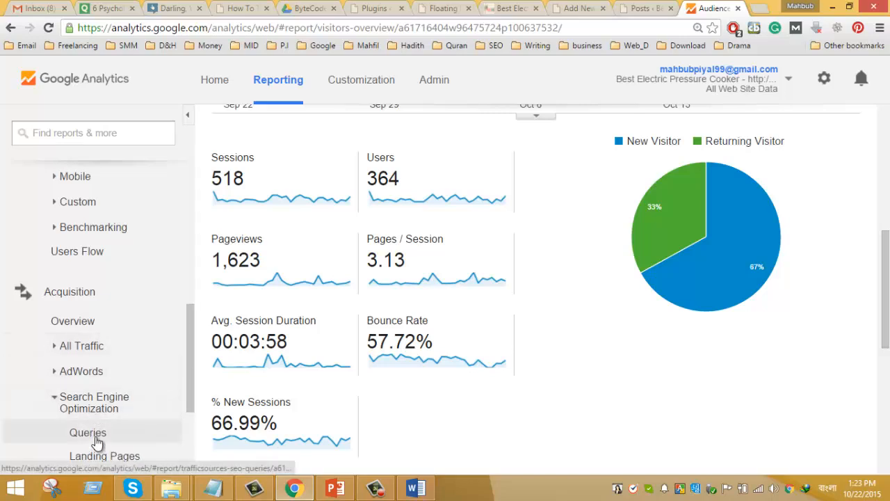
pyautogui.click(93, 434)
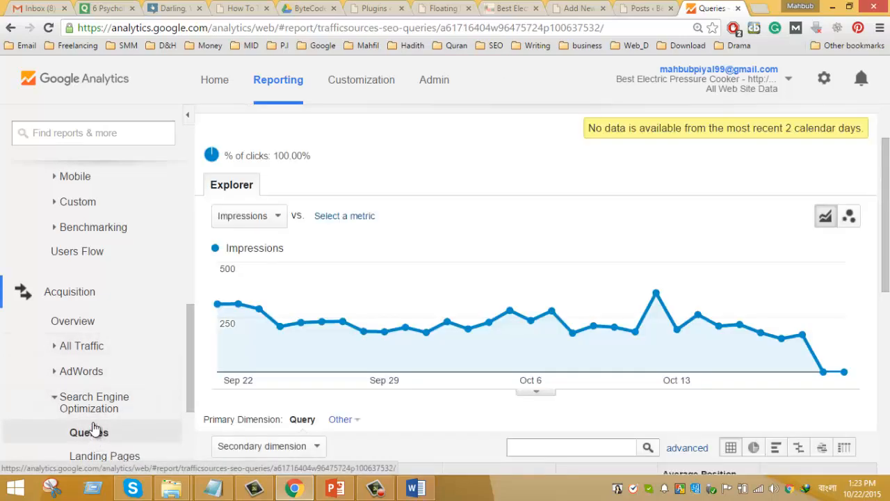
# Step: Examine the search queries with their impressions, clicks, average position and CTR, and close the Analytics tab
pyautogui.scroll(-3, 515, 312)
pyautogui.scroll(-3, 517, 313)
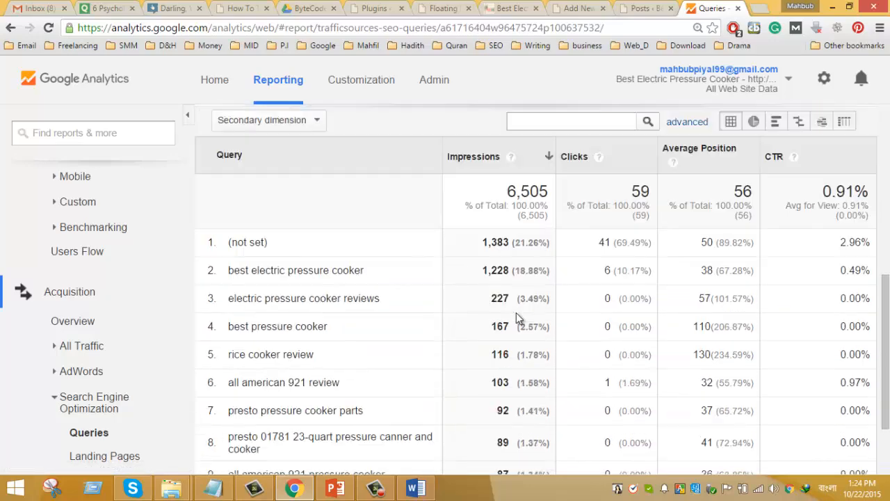
pyautogui.scroll(-1, 515, 312)
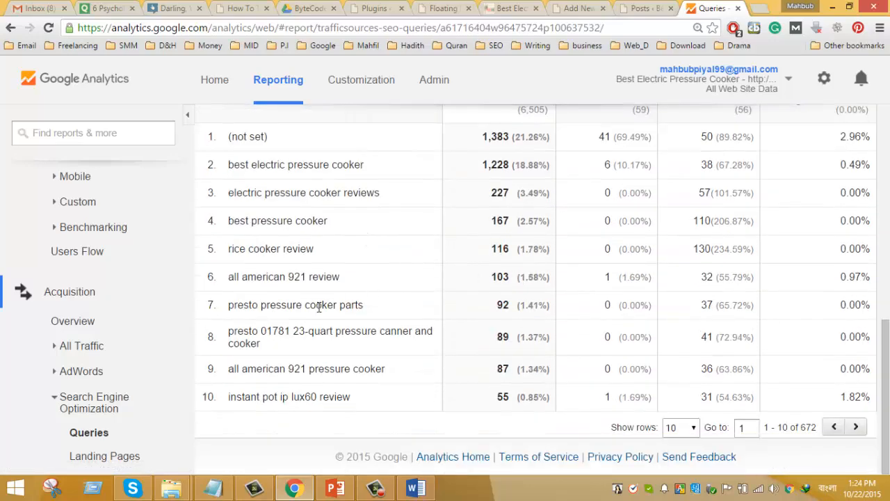
pyautogui.scroll(7, 308, 316)
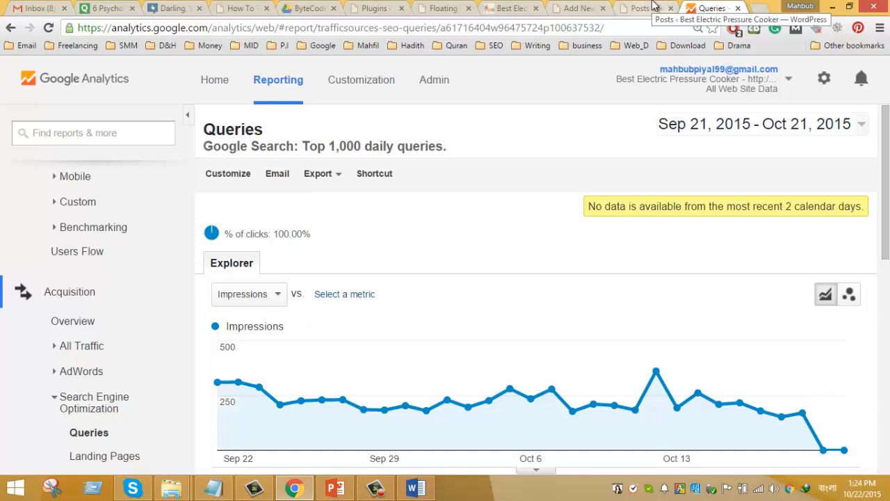
pyautogui.click(738, 8)
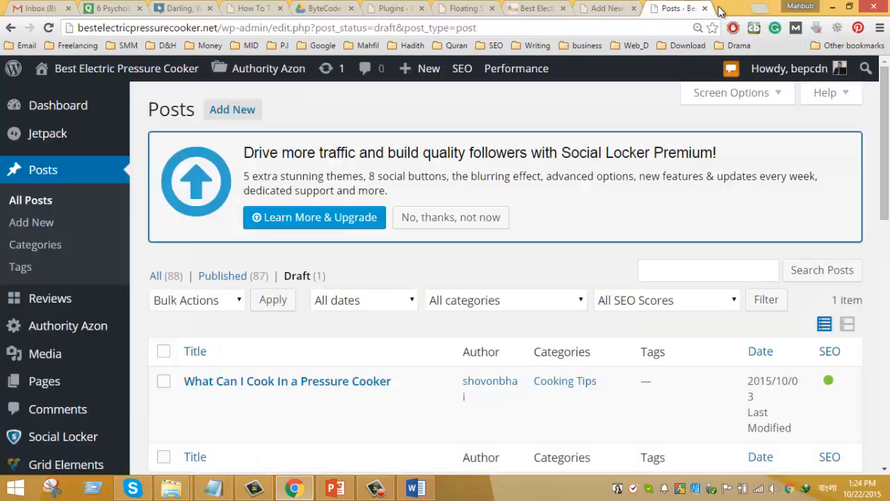
# Step: Close the Floating Social Bar settings tab and look through the installed plugins list as far as Jetpack by WordPress.com
pyautogui.click(407, 8)
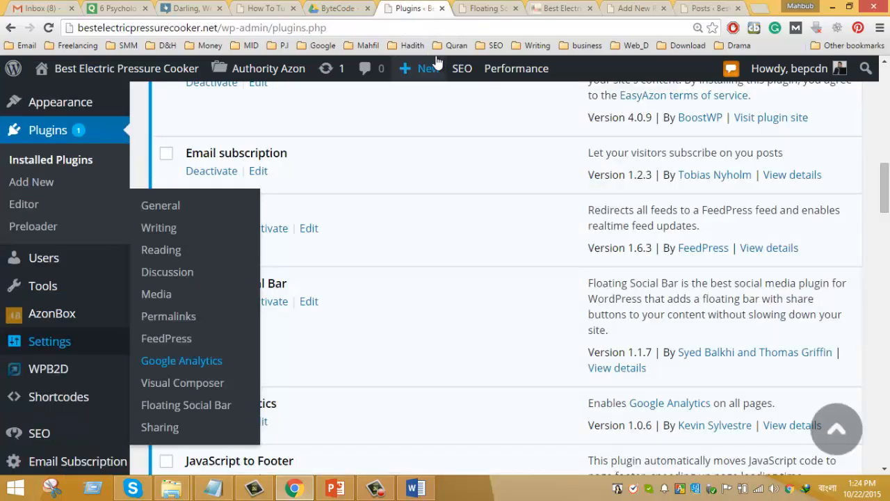
pyautogui.click(500, 7)
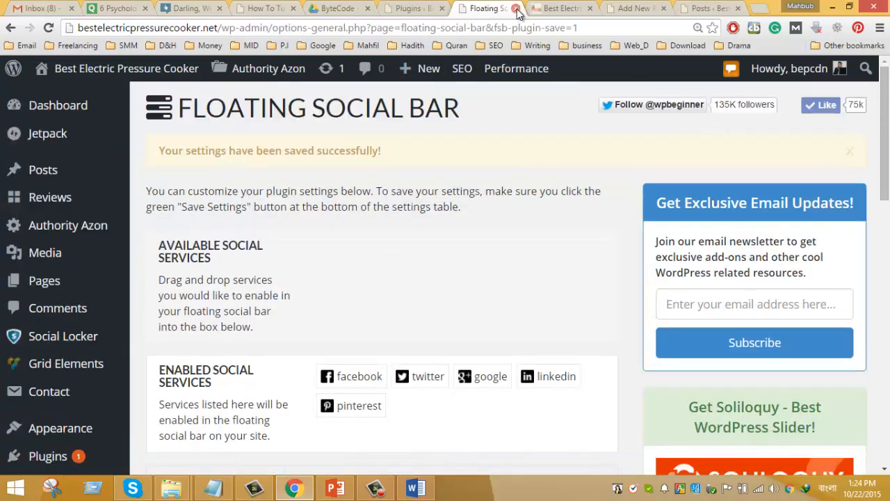
pyautogui.click(515, 8)
pyautogui.click(416, 8)
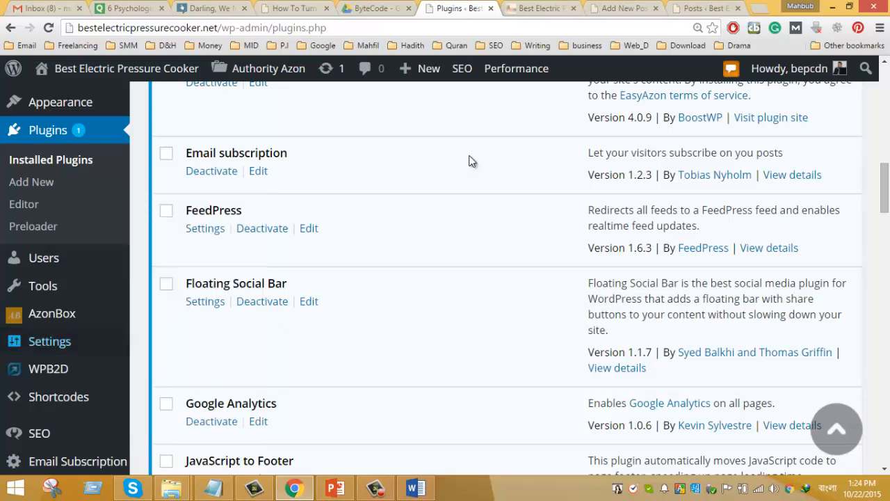
pyautogui.scroll(-2, 444, 240)
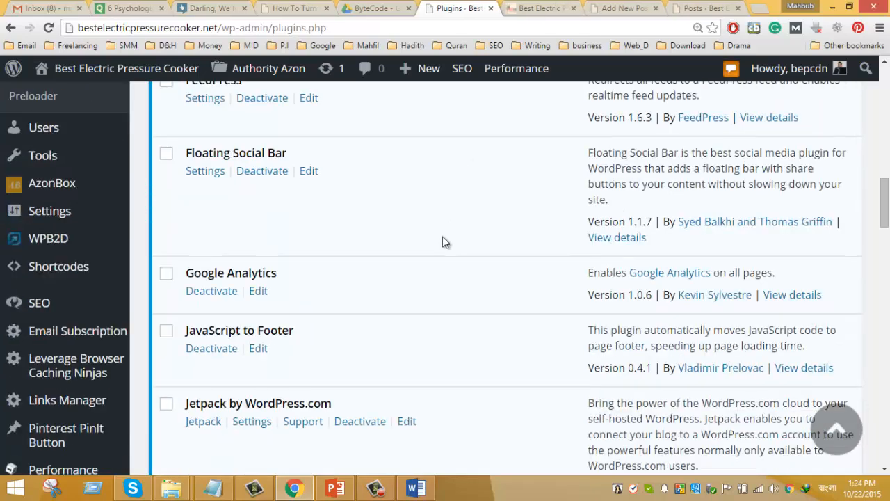
pyautogui.scroll(-1, 443, 236)
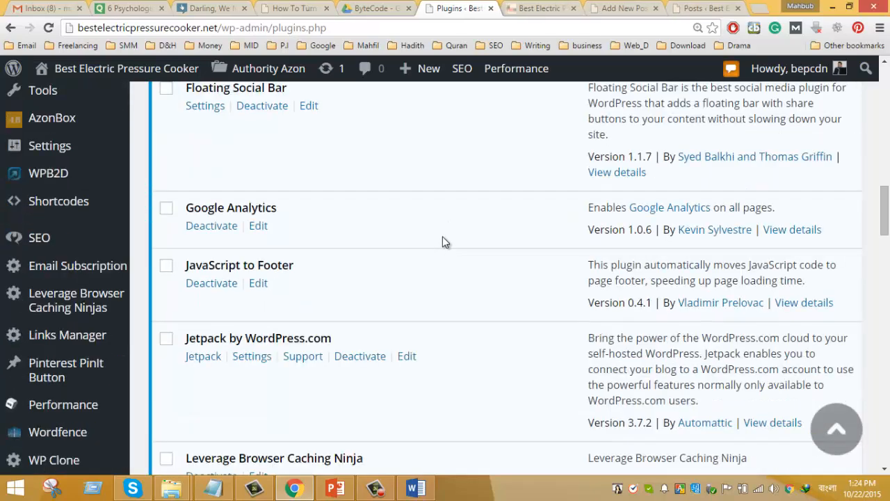
pyautogui.scroll(-1, 445, 241)
pyautogui.scroll(-1, 445, 241)
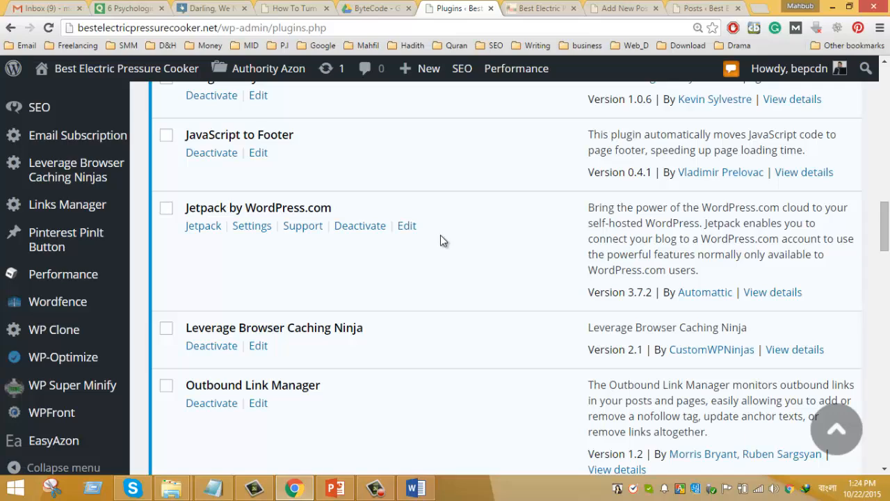
# Step: Open the site's WordPress Dashboard in a separate browser tab
pyautogui.scroll(7, 441, 240)
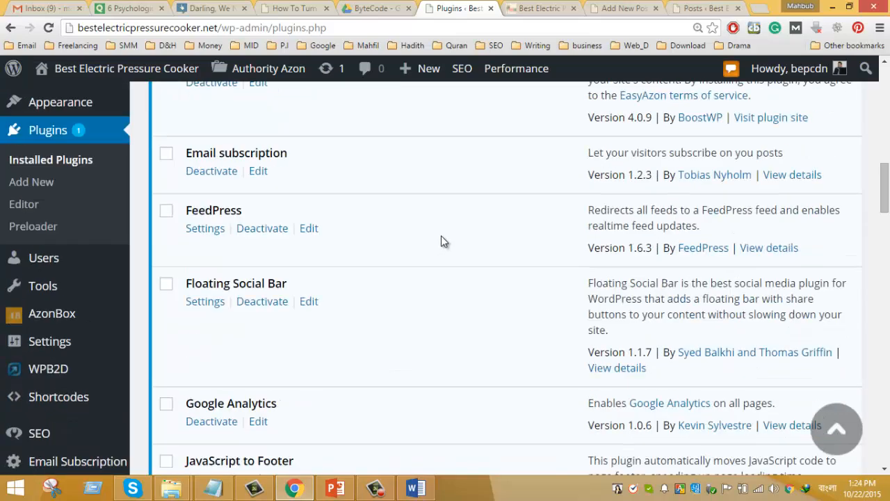
pyautogui.scroll(9, 145, 187)
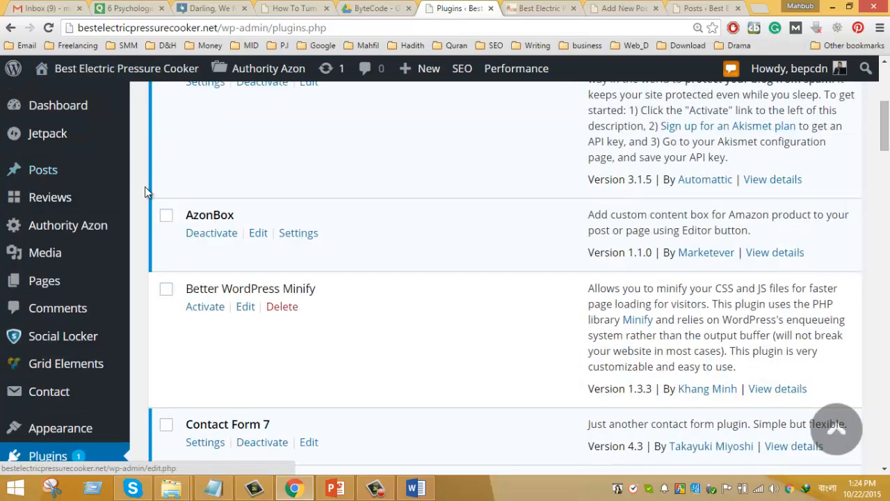
pyautogui.middleClick(50, 108)
pyautogui.click(468, 7)
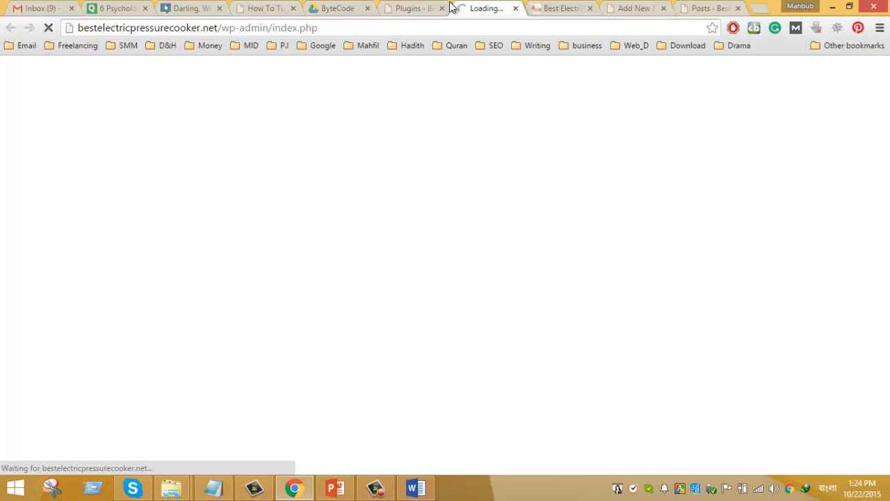
# Step: Open the settings of Jetpack by WordPress.com from the installed plugins list in a separate browser tab
pyautogui.click(415, 8)
pyautogui.scroll(-5, 233, 315)
pyautogui.scroll(-12, 233, 317)
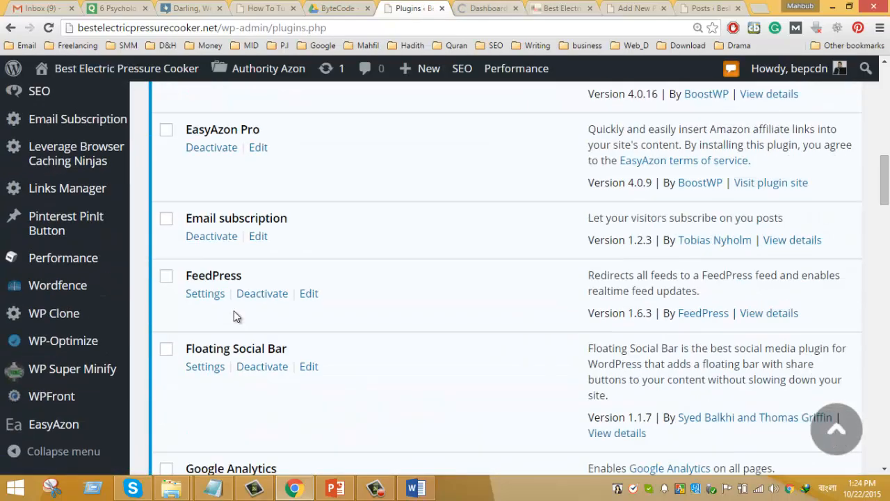
pyautogui.middleClick(240, 228)
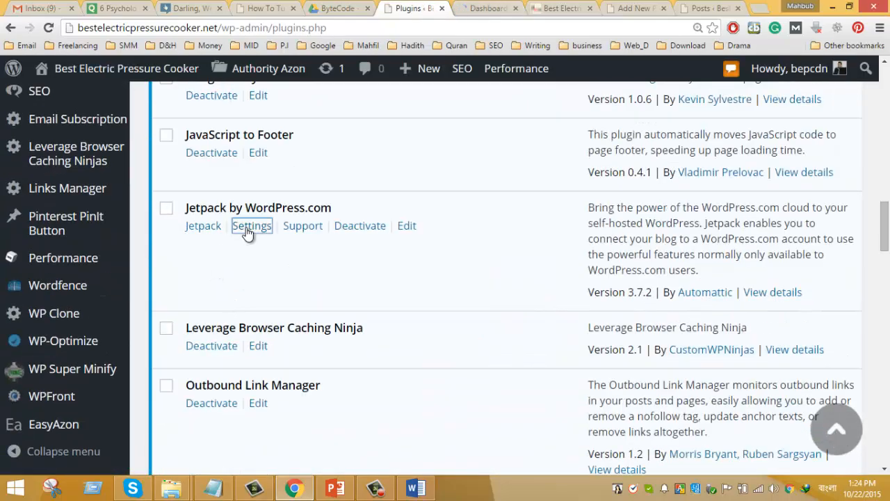
pyautogui.click(442, 8)
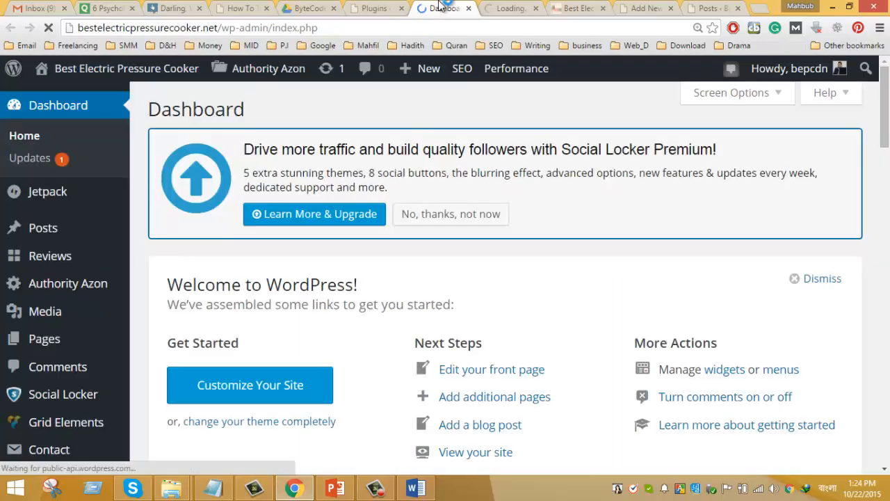
pyautogui.click(498, 7)
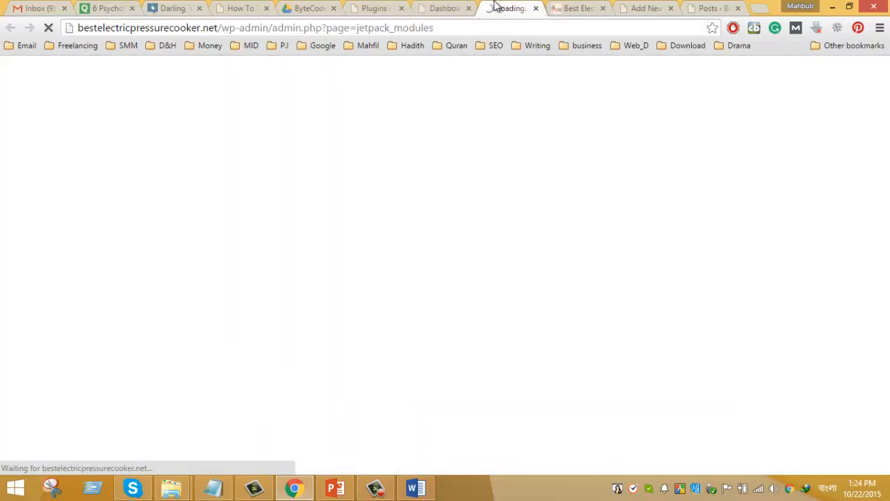
# Step: Examine the Jetpack Site Stats chart with its top posts and top searches on the WordPress Dashboard
pyautogui.click(442, 8)
pyautogui.scroll(-3, 303, 249)
pyautogui.scroll(-9, 302, 249)
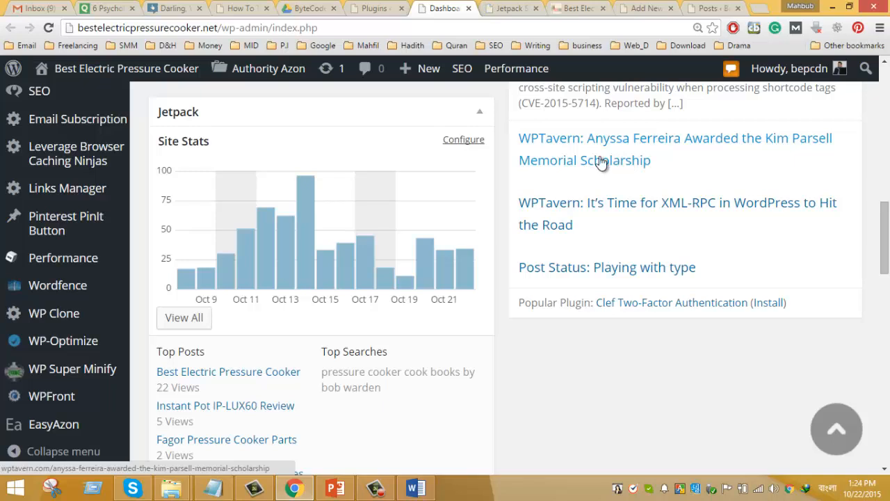
pyautogui.moveTo(473, 266)
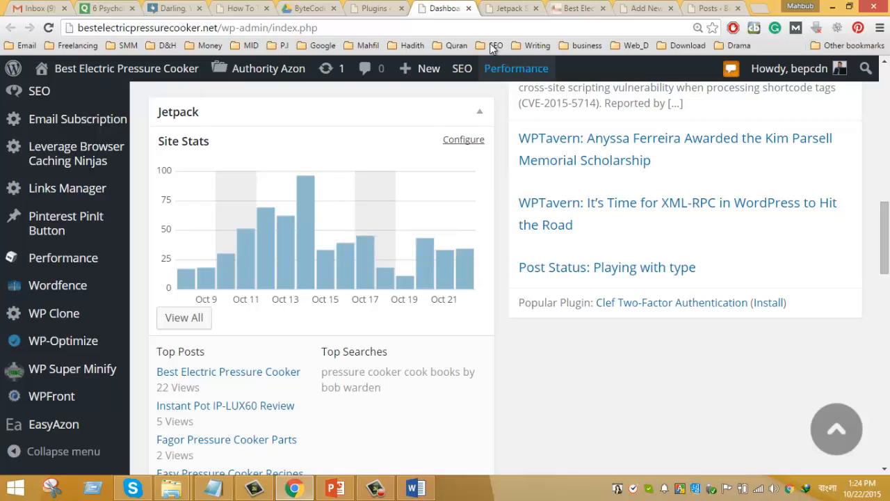
# Step: Examine the Dashboard's blocked login attempts, Wordfence activity tables, needed updates and Yoast SEO Posts Overview
pyautogui.scroll(-3, 386, 289)
pyautogui.scroll(-6, 491, 290)
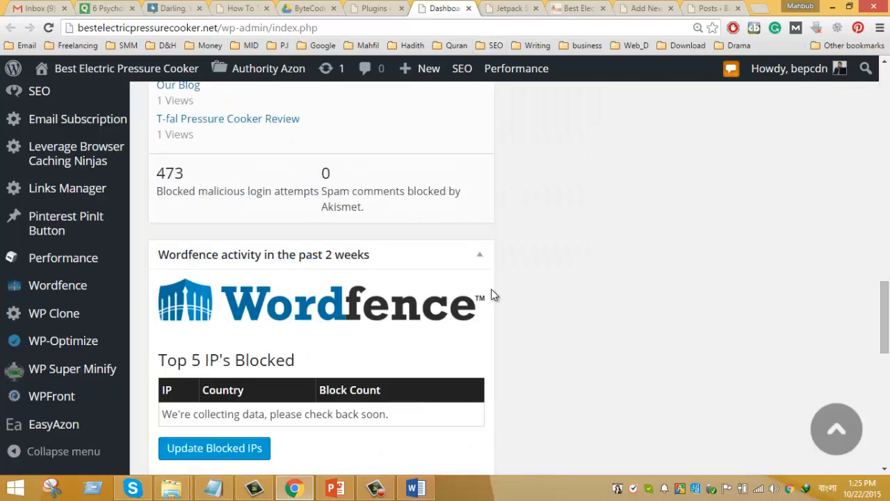
pyautogui.scroll(-5, 491, 292)
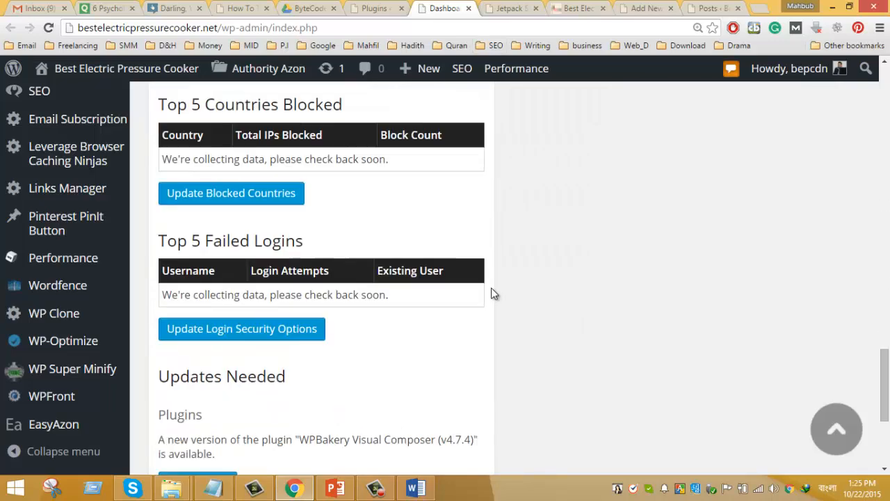
pyautogui.scroll(6, 257, 278)
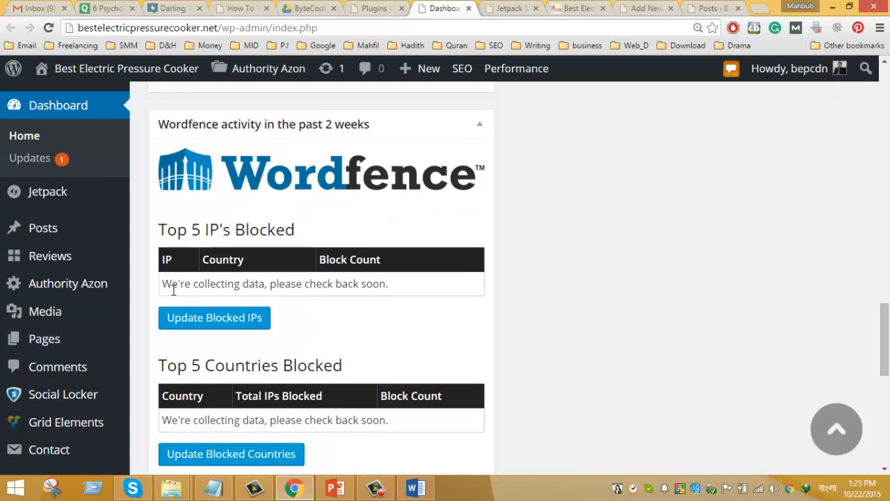
pyautogui.scroll(-4, 343, 314)
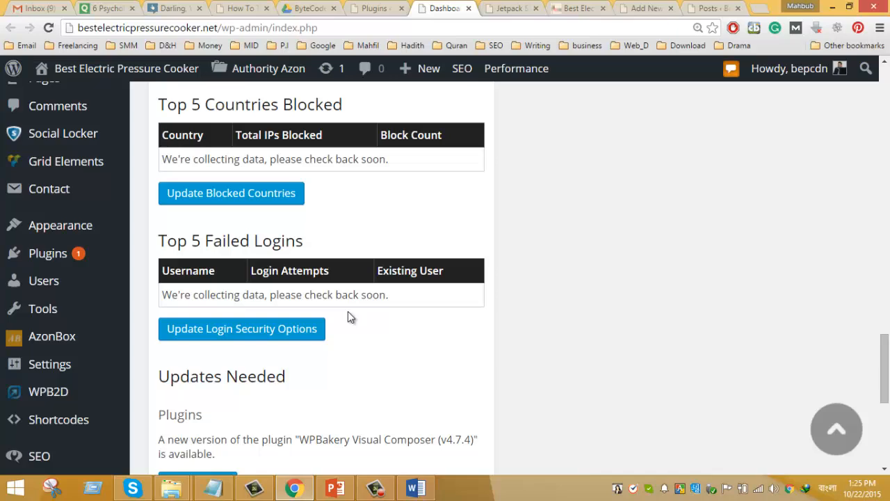
pyautogui.scroll(-4, 349, 314)
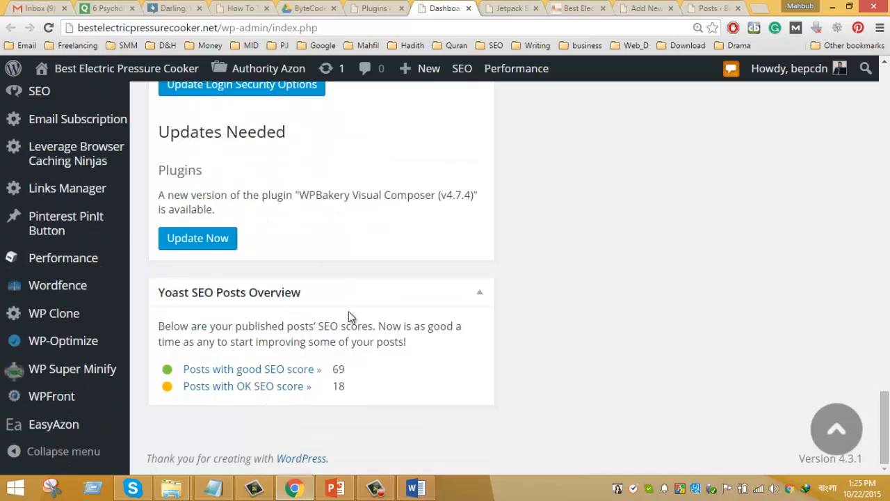
pyautogui.scroll(15, 348, 310)
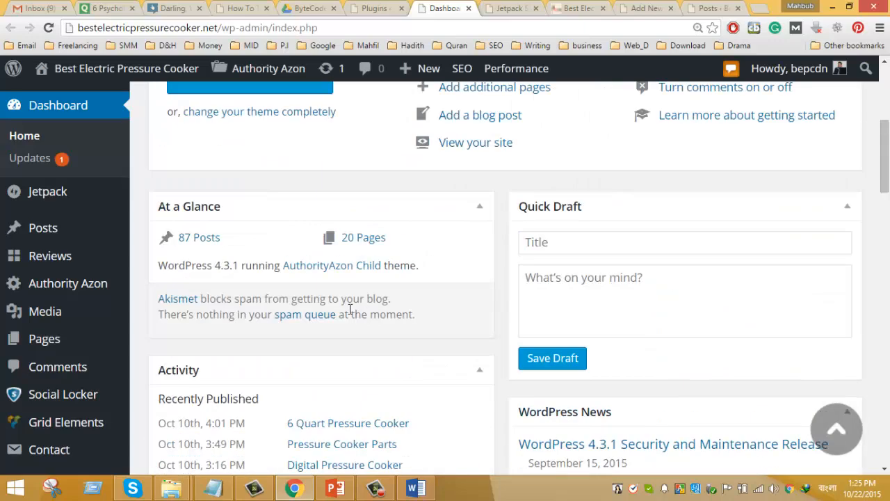
pyautogui.scroll(4, 355, 304)
# Step: Show the Jetpack settings page and look through its complete module list from Beautiful Math to VaultPress
pyautogui.click(510, 10)
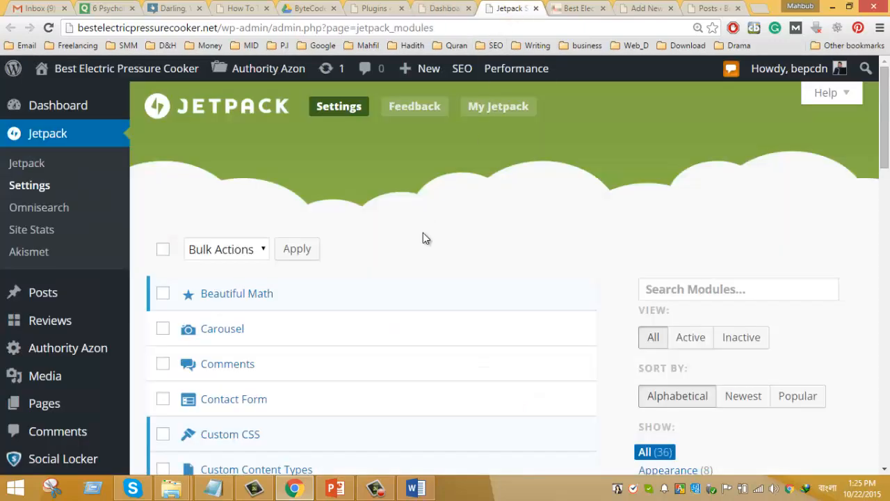
pyautogui.scroll(-3, 423, 234)
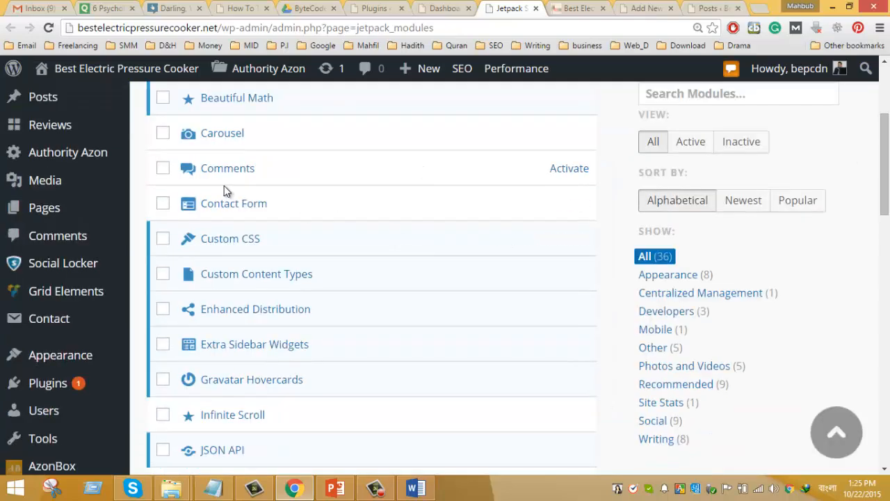
pyautogui.scroll(-5, 264, 238)
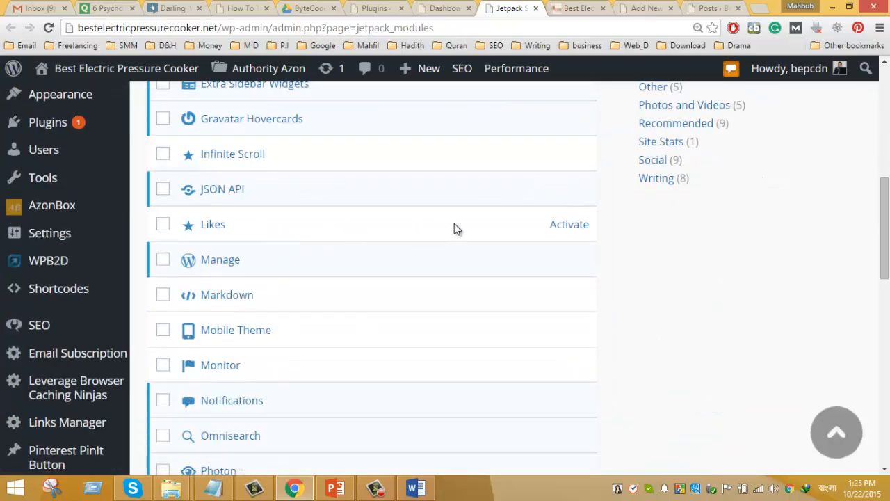
pyautogui.scroll(-3, 445, 251)
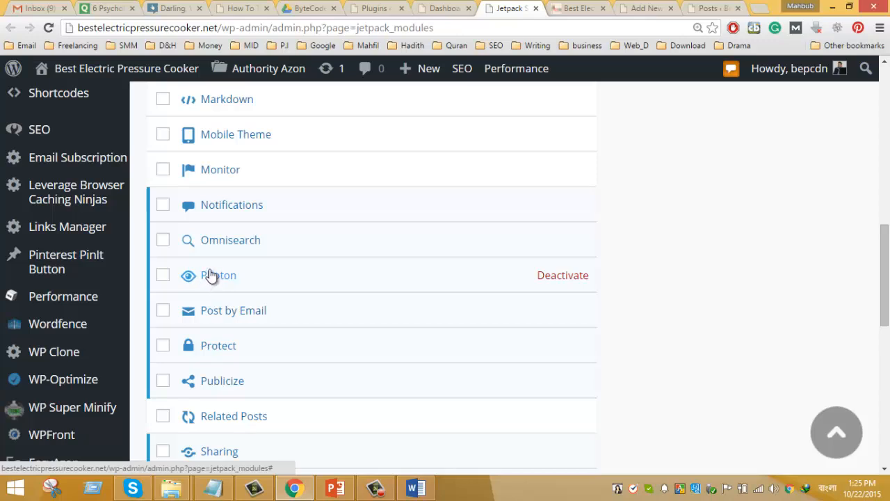
pyautogui.scroll(-3, 211, 274)
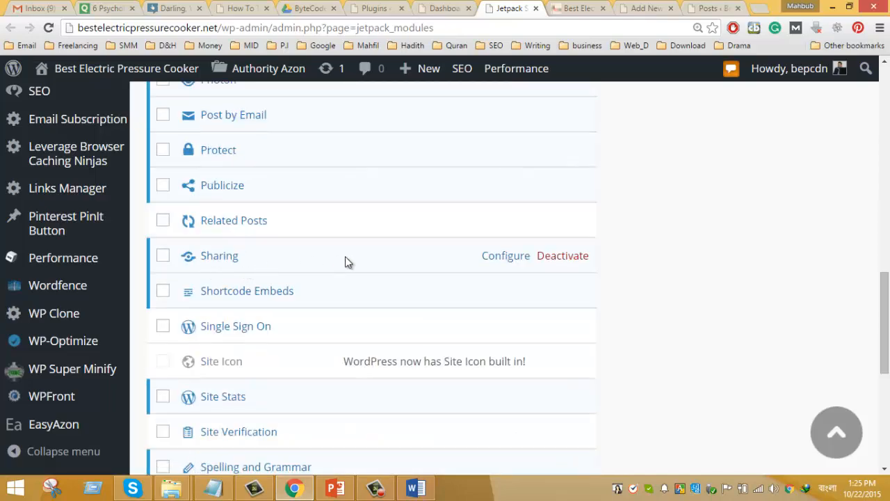
pyautogui.scroll(-5, 345, 259)
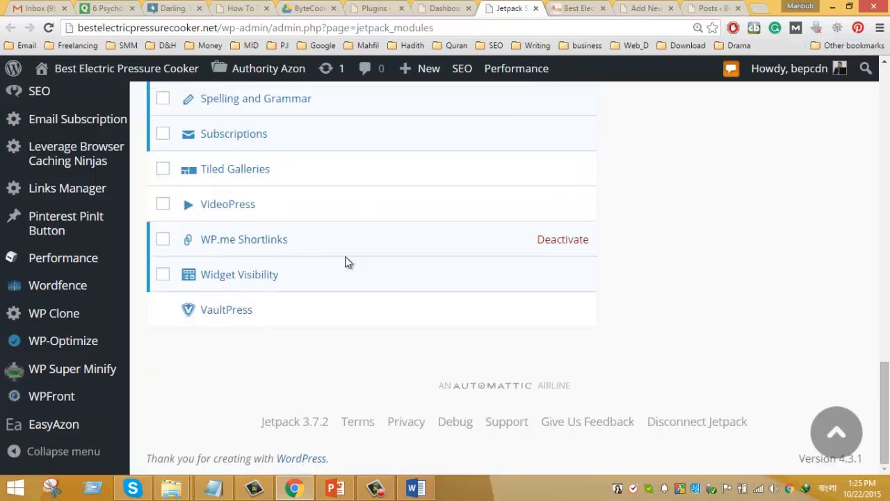
pyautogui.scroll(15, 309, 318)
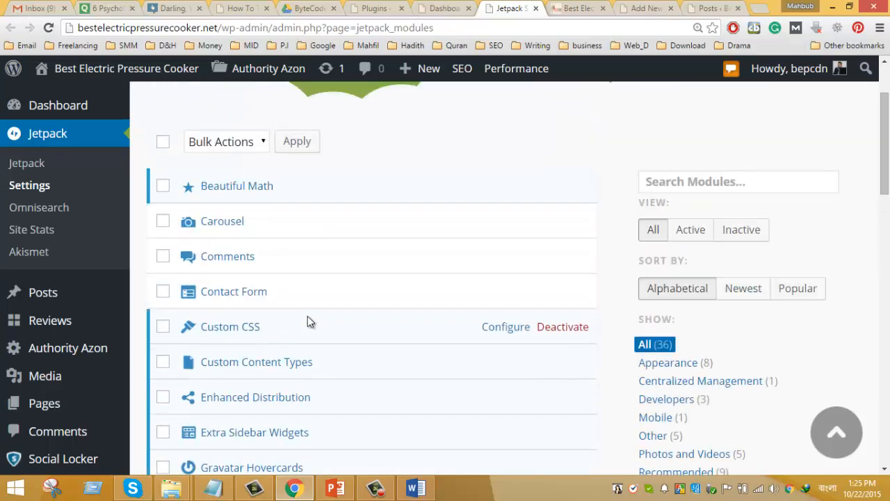
pyautogui.scroll(2, 309, 318)
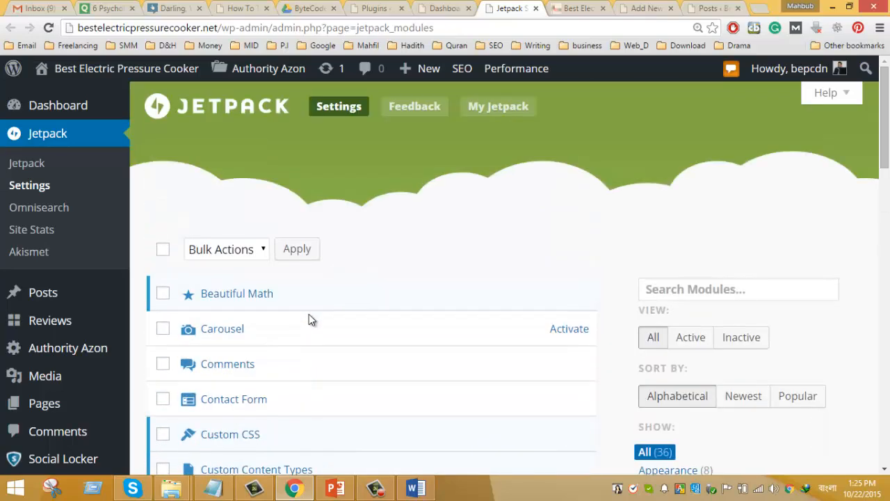
# Step: Examine which Jetpack modules are activated or deactivated, including Enhanced Distribution, Custom Content Types, JSON API and Photon
pyautogui.scroll(-1, 311, 318)
pyautogui.scroll(1, 308, 317)
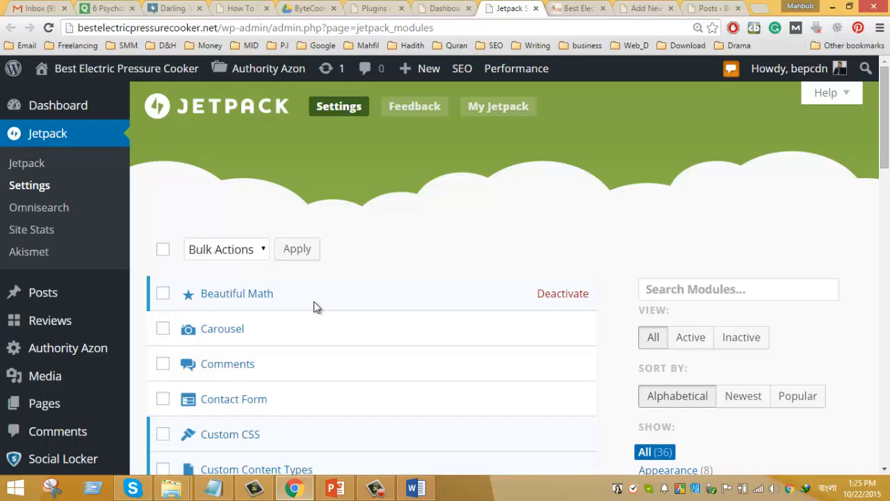
pyautogui.scroll(-4, 683, 252)
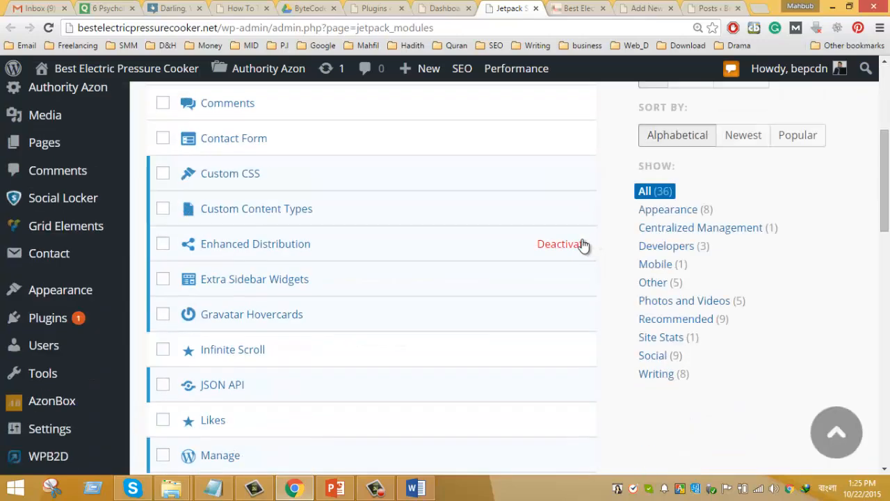
pyautogui.scroll(-1, 455, 109)
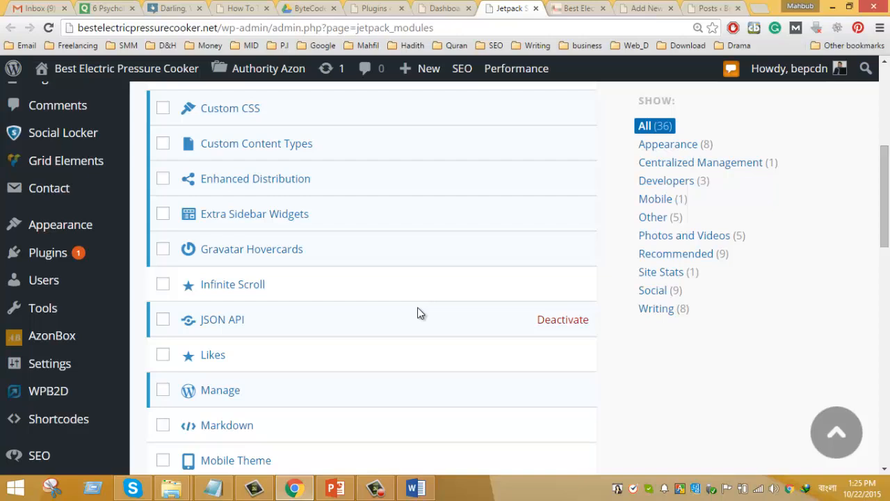
pyautogui.scroll(2, 264, 284)
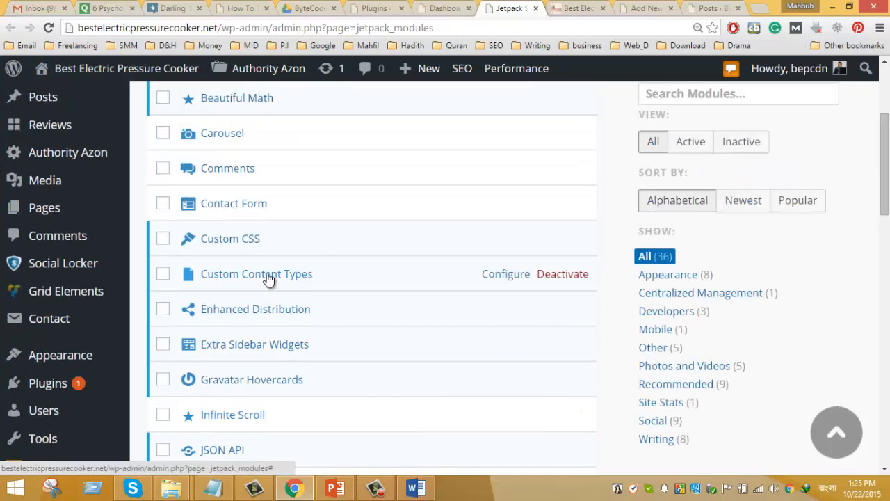
pyautogui.scroll(-2, 268, 278)
pyautogui.scroll(-1, 268, 278)
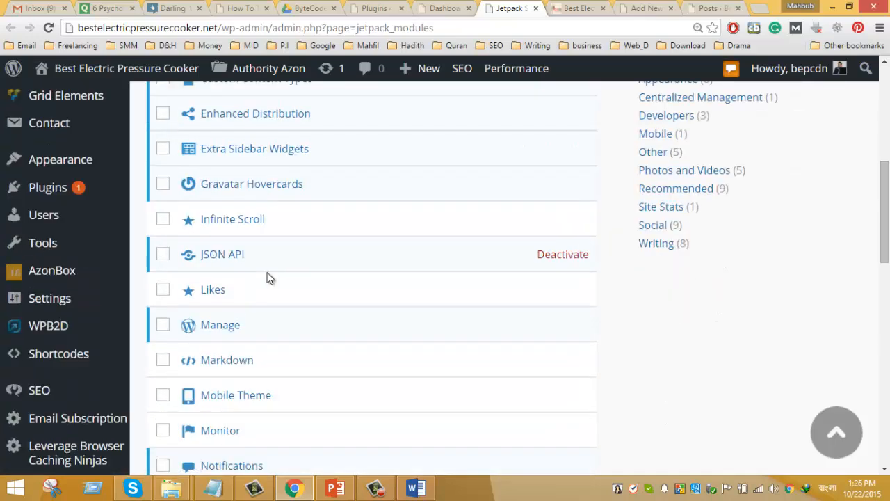
pyautogui.scroll(-4, 270, 277)
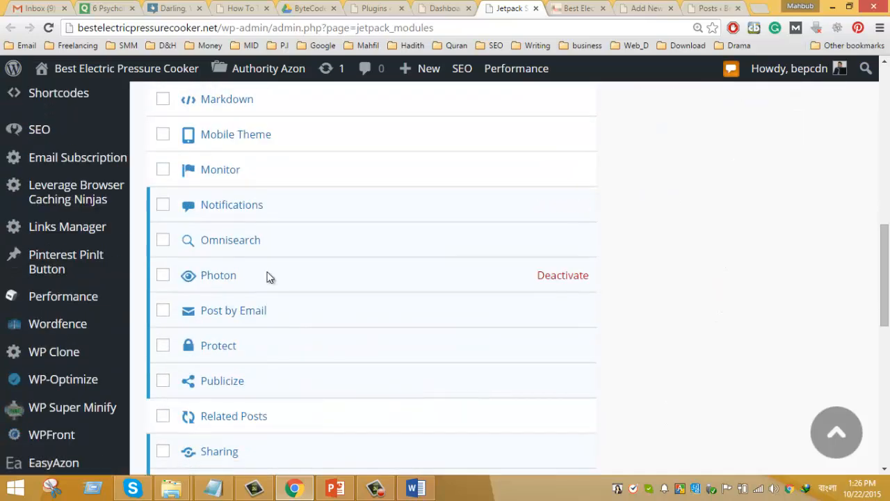
# Step: Examine the activation state of the Jetpack modules in the lower half of the list, from Photon and Related Posts to VaultPress
pyautogui.scroll(-3, 270, 277)
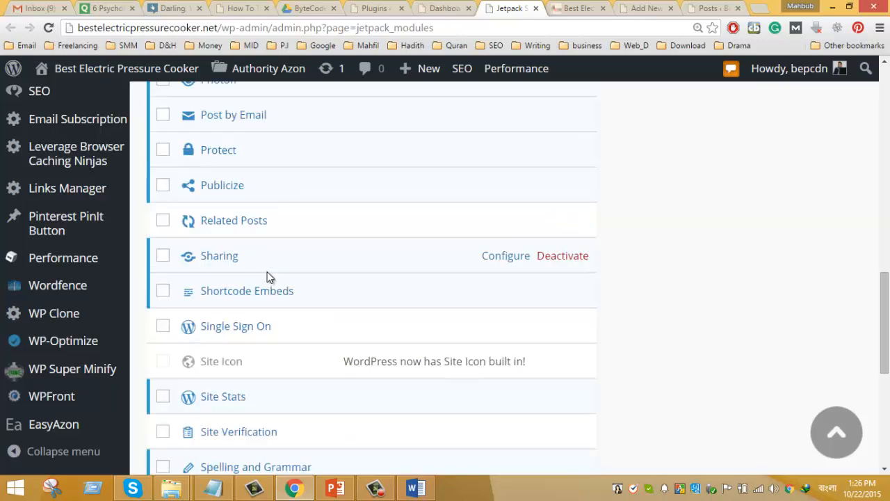
pyautogui.scroll(-1, 269, 277)
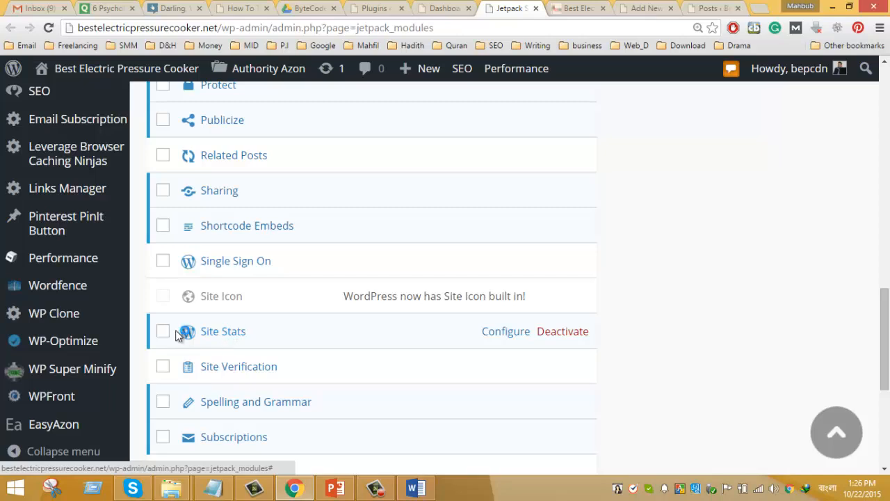
pyautogui.scroll(-2, 273, 334)
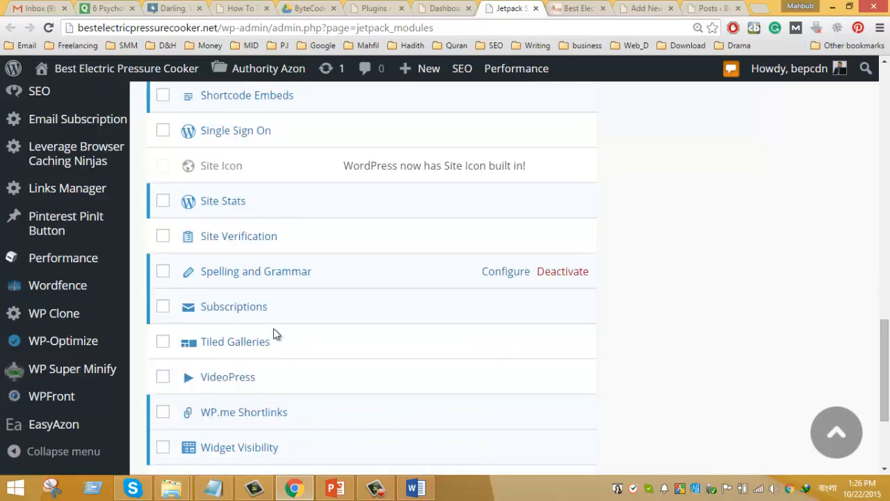
pyautogui.scroll(-2, 274, 328)
pyautogui.scroll(1, 274, 327)
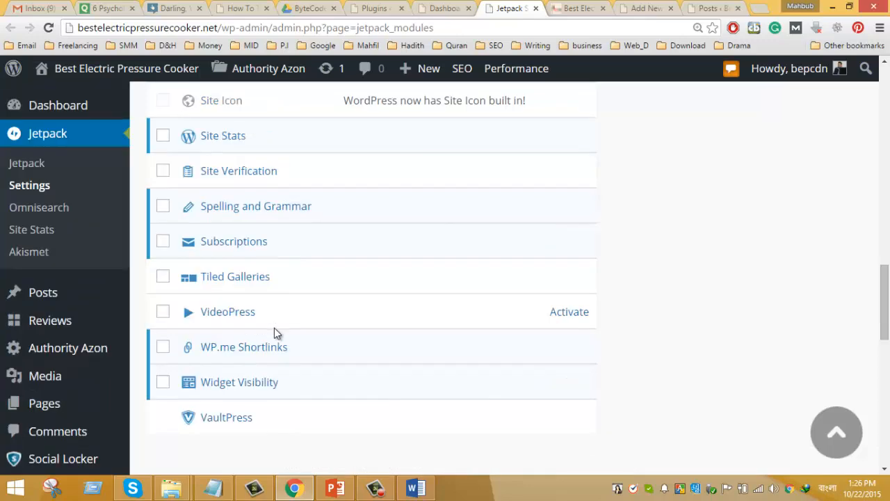
pyautogui.scroll(3, 274, 328)
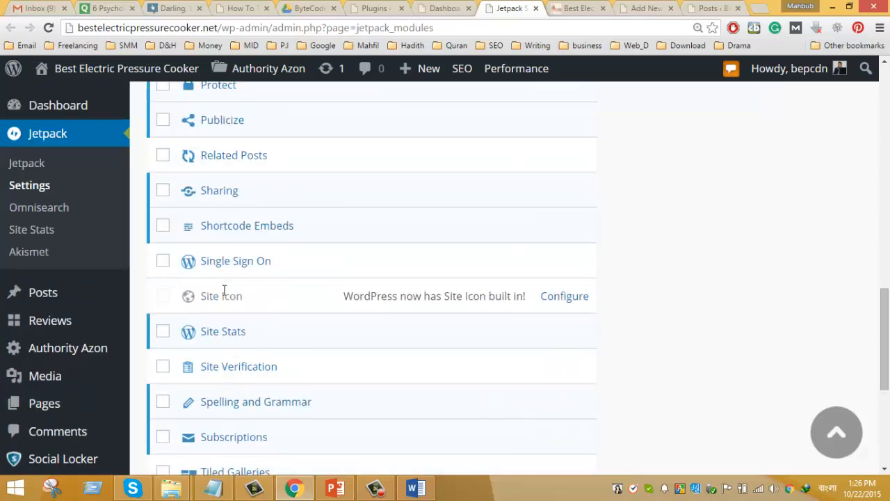
pyautogui.scroll(1, 224, 290)
pyautogui.scroll(1, 223, 292)
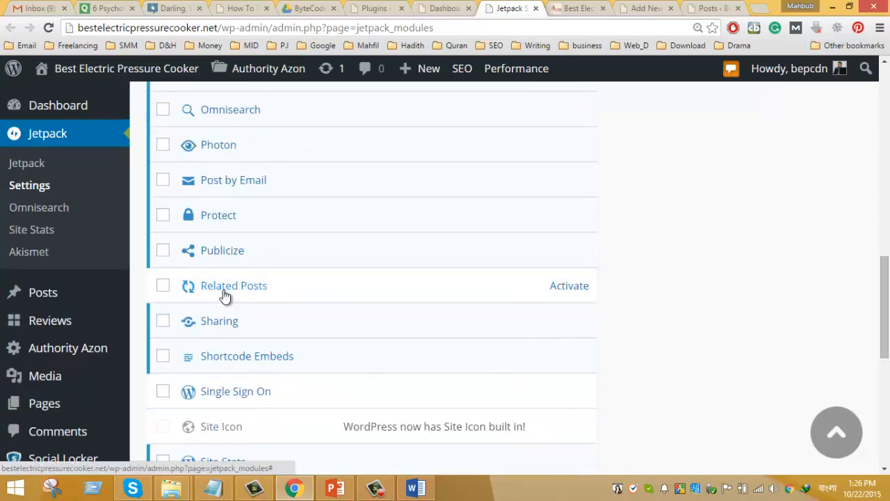
pyautogui.scroll(2, 223, 296)
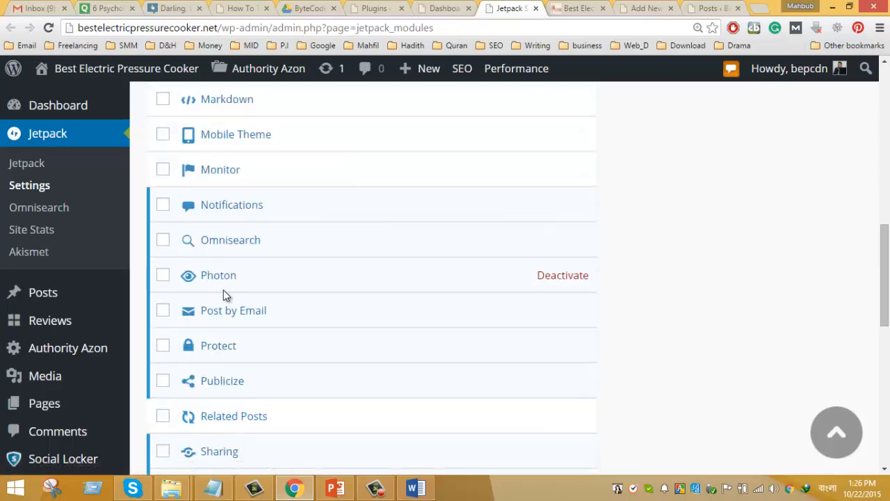
pyautogui.scroll(2, 224, 295)
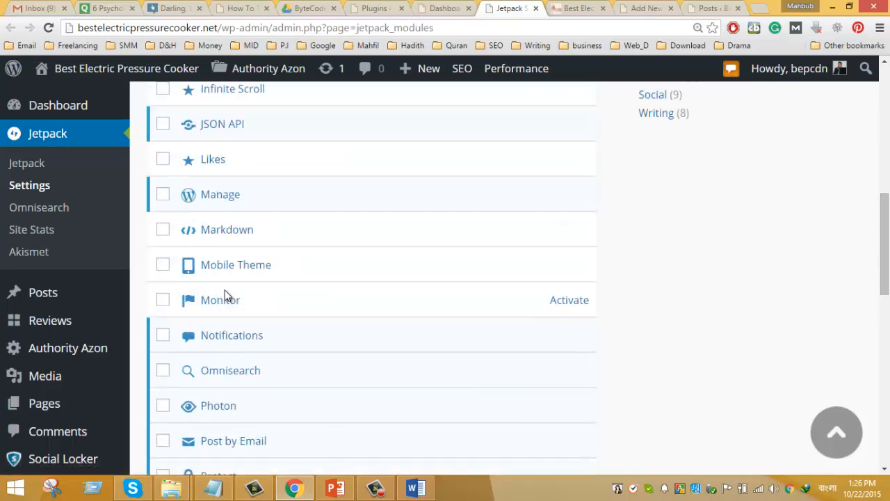
# Step: Review the whole Jetpack module list once more from Beautiful Math, checking modules such as Extra Sidebar Widgets, Monitor and Site Icon
pyautogui.scroll(4, 224, 295)
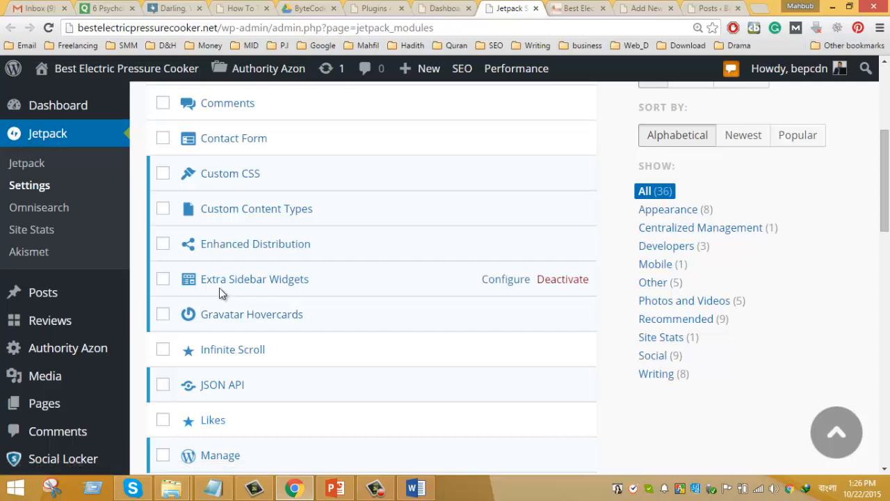
pyautogui.scroll(2, 219, 287)
pyautogui.scroll(2, 219, 287)
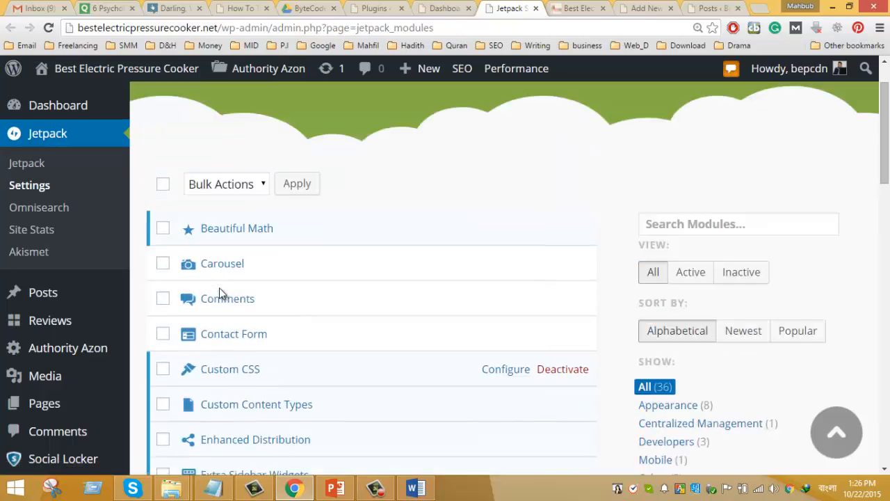
pyautogui.scroll(-2, 219, 287)
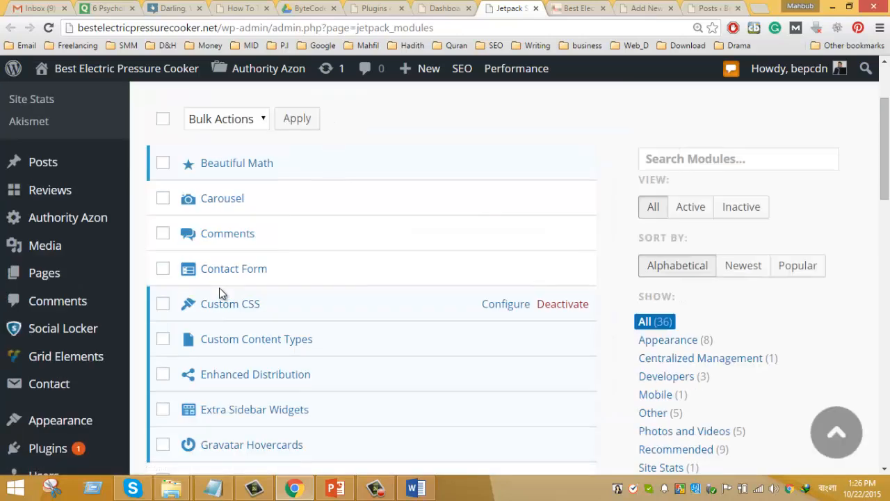
pyautogui.scroll(-3, 219, 287)
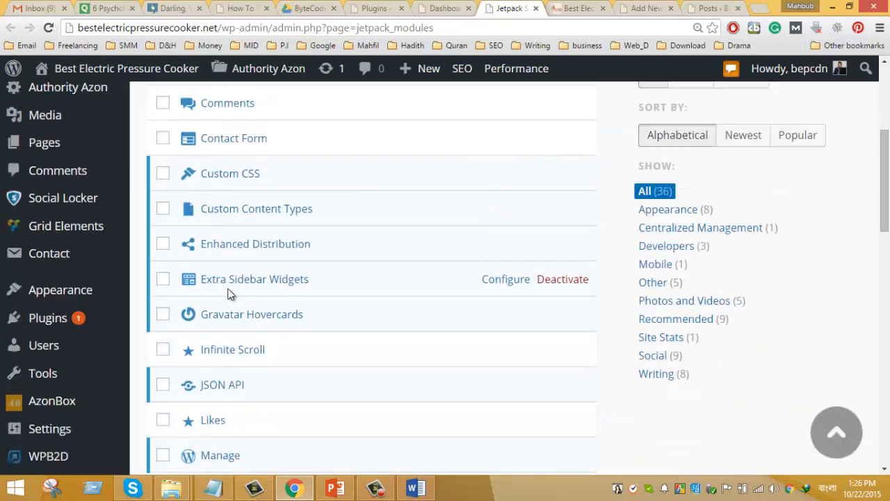
pyautogui.scroll(-1, 231, 302)
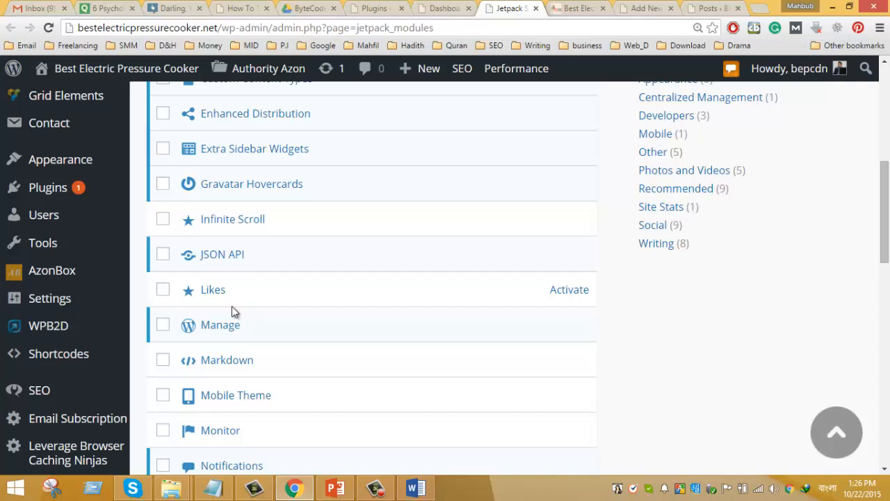
pyautogui.scroll(-1, 232, 306)
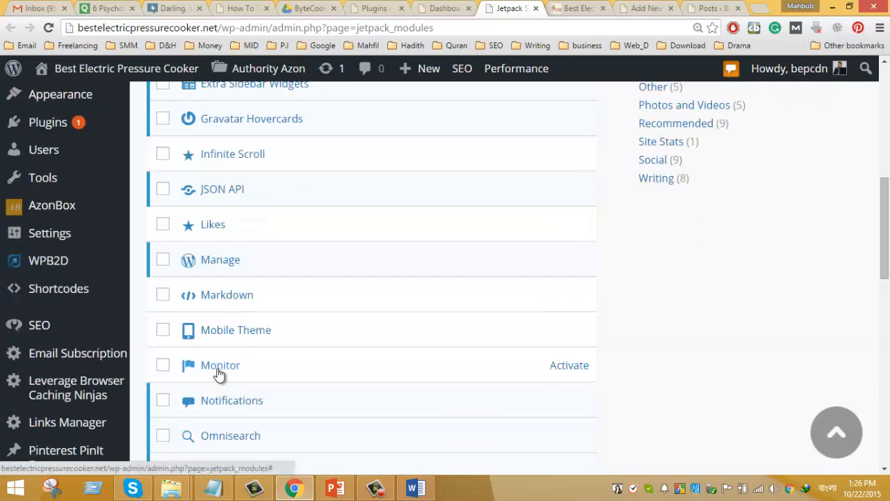
pyautogui.scroll(-12, 218, 372)
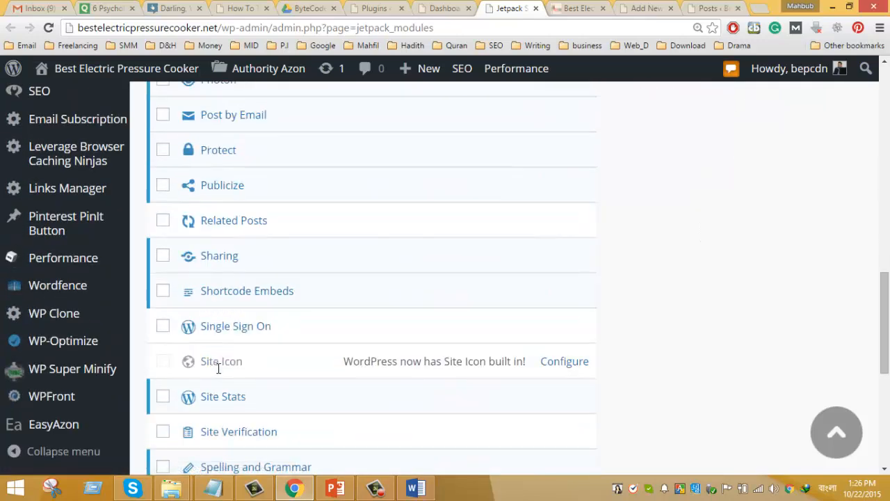
pyautogui.scroll(2, 218, 365)
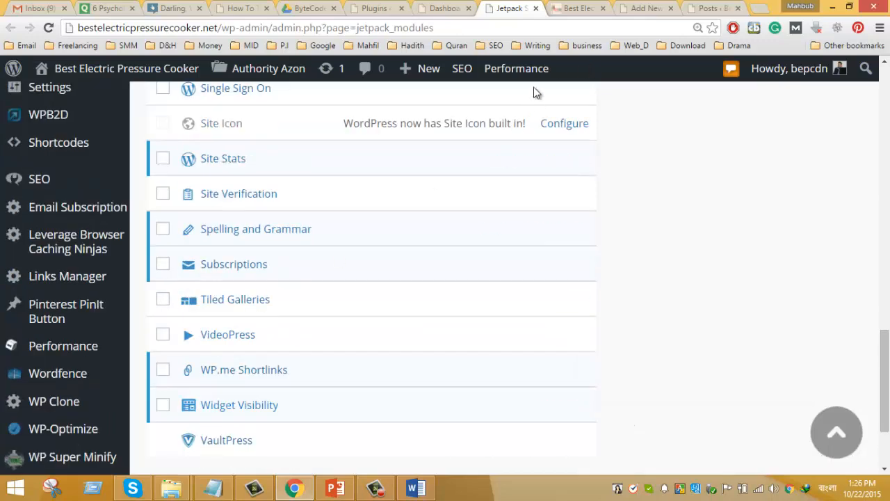
# Step: Close the Jetpack settings, return to the installed plugins list and open the Links Manager's Manage page in a new tab
pyautogui.click(536, 9)
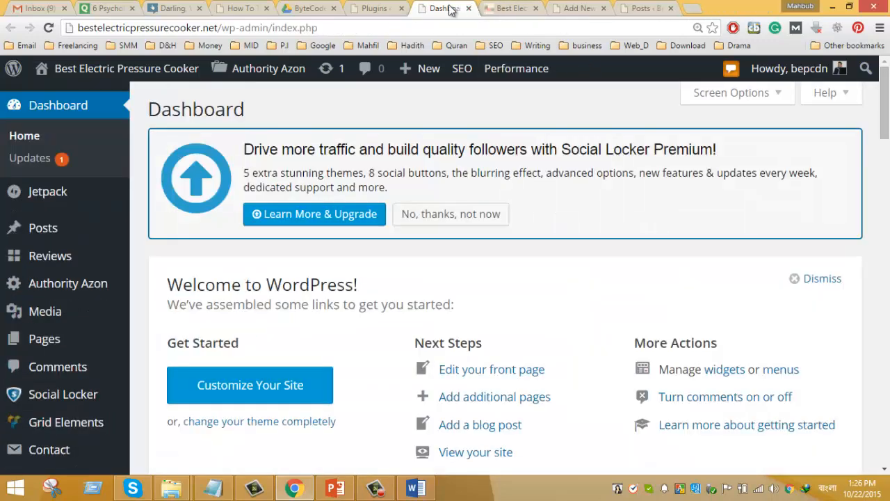
pyautogui.click(417, 8)
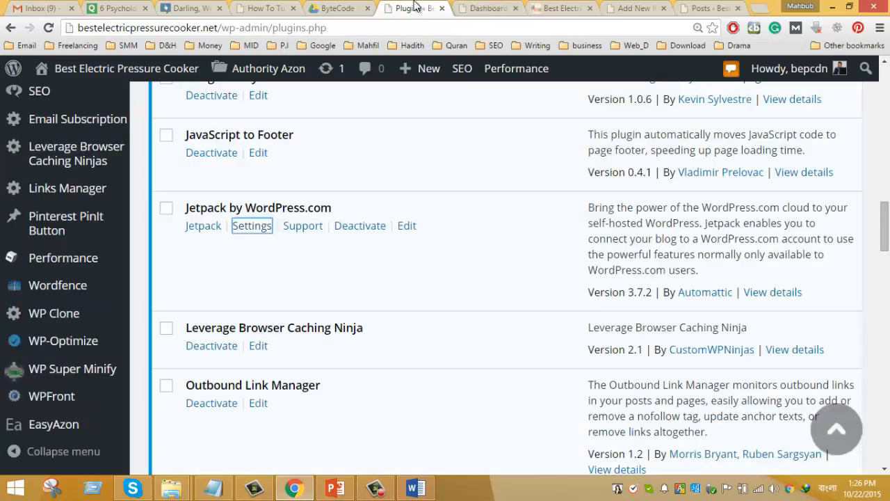
pyautogui.scroll(-1, 386, 250)
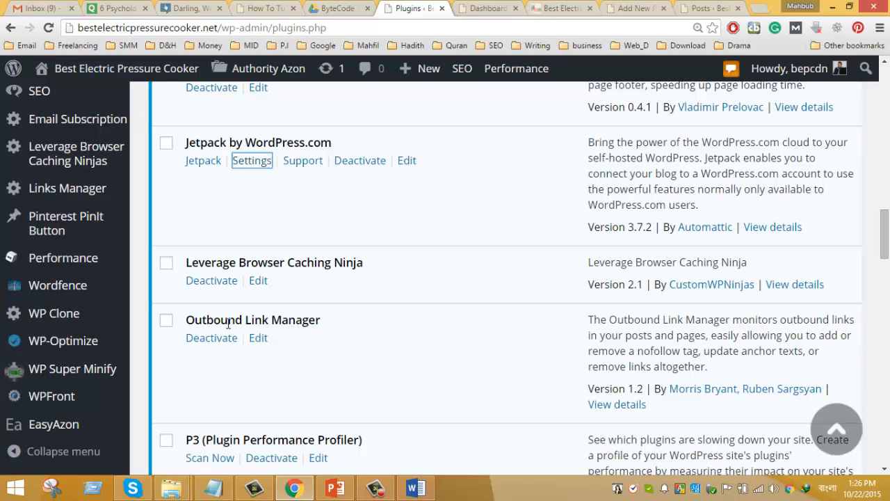
pyautogui.scroll(-1, 230, 327)
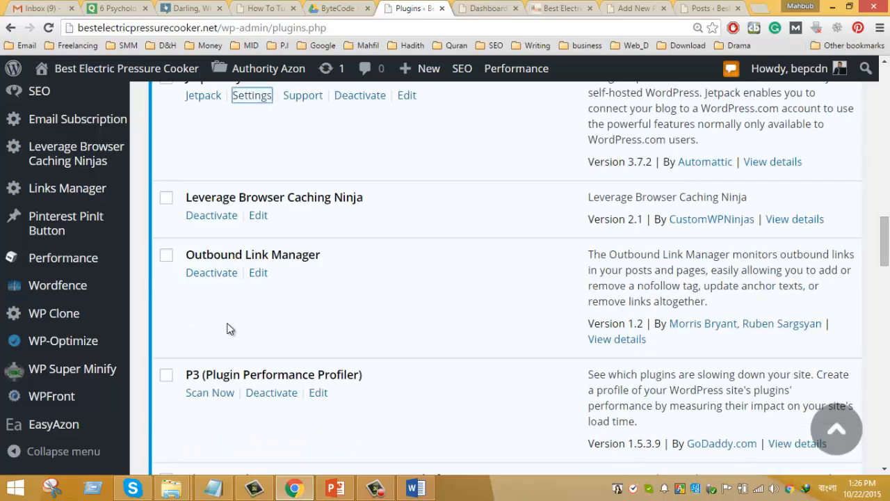
pyautogui.moveTo(99, 196)
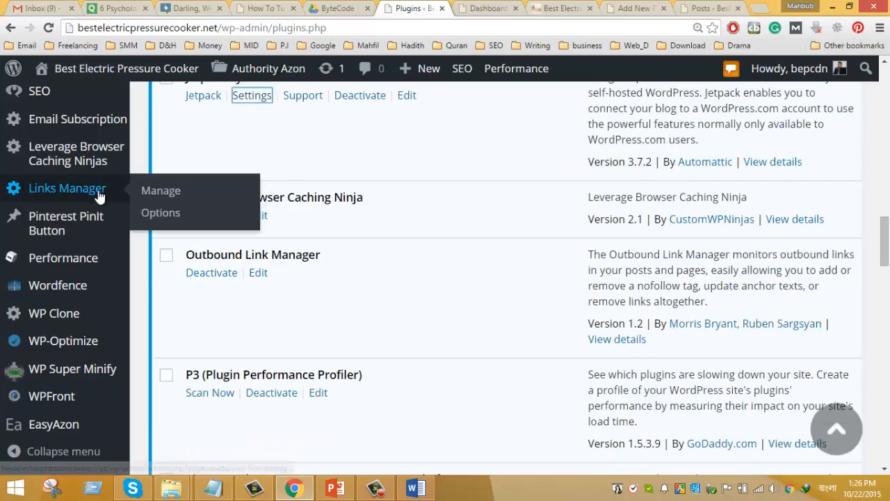
pyautogui.middleClick(160, 199)
# Step: Look through the installed plugins from P3 (Plugin Performance Profiler) and Preloader to Social Icons Widget and Social Locker
pyautogui.scroll(-2, 307, 336)
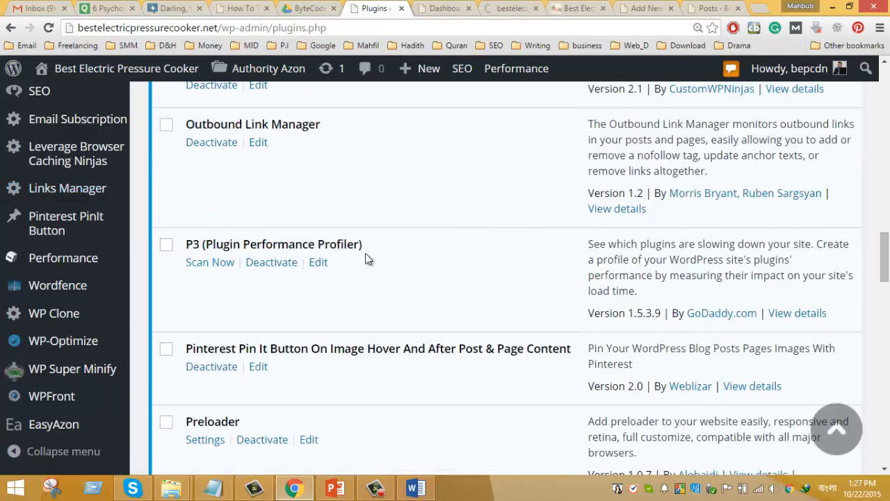
pyautogui.scroll(-1, 306, 304)
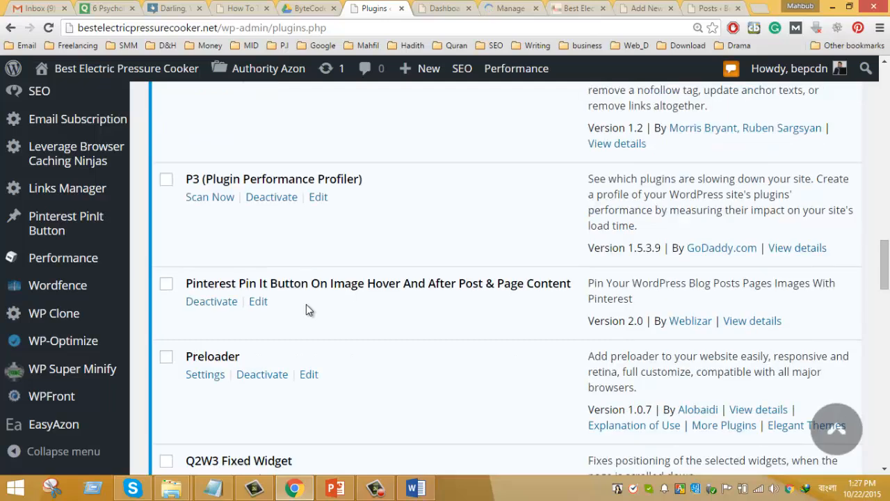
pyautogui.scroll(-1, 333, 304)
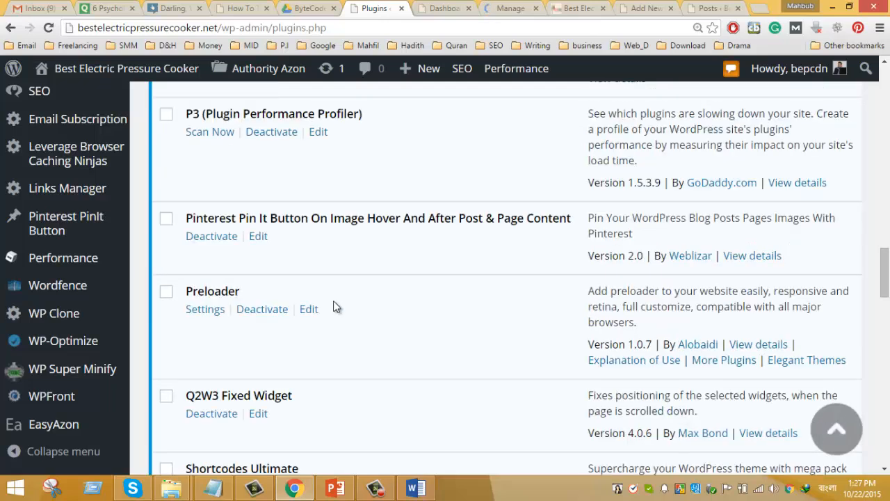
pyautogui.scroll(-4, 333, 306)
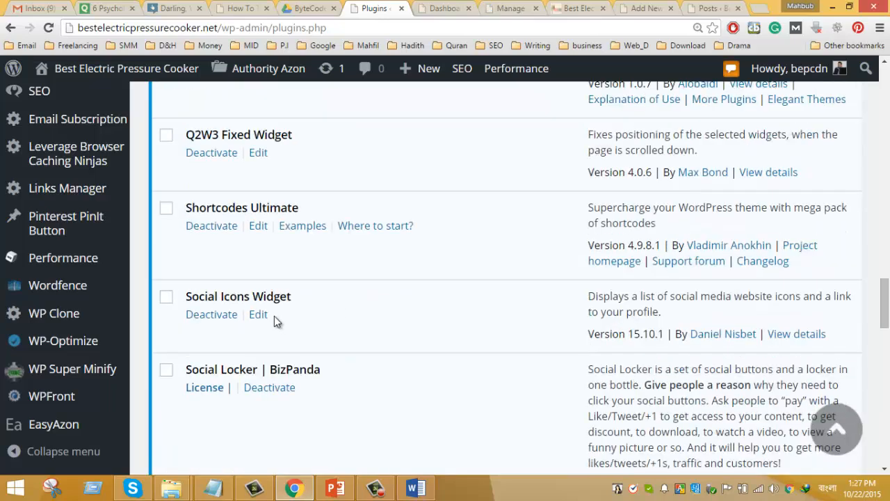
pyautogui.scroll(-1, 273, 318)
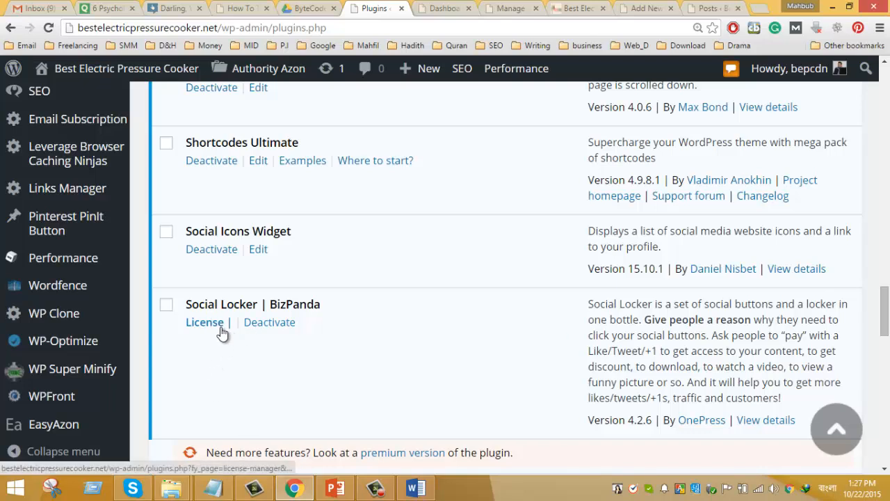
pyautogui.scroll(2, 42, 194)
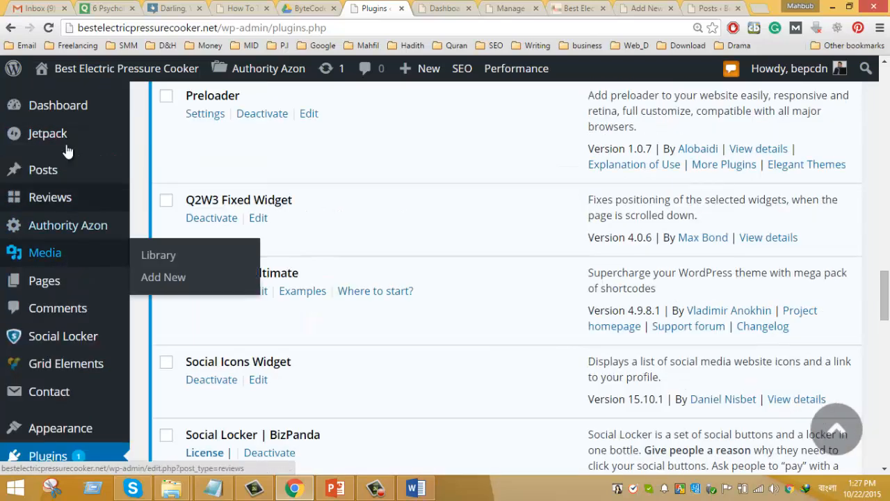
pyautogui.moveTo(66, 139)
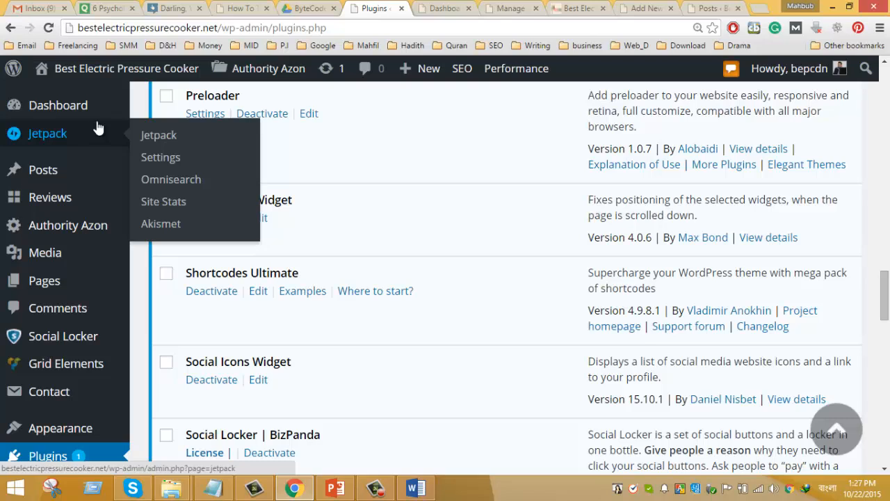
pyautogui.moveTo(116, 118)
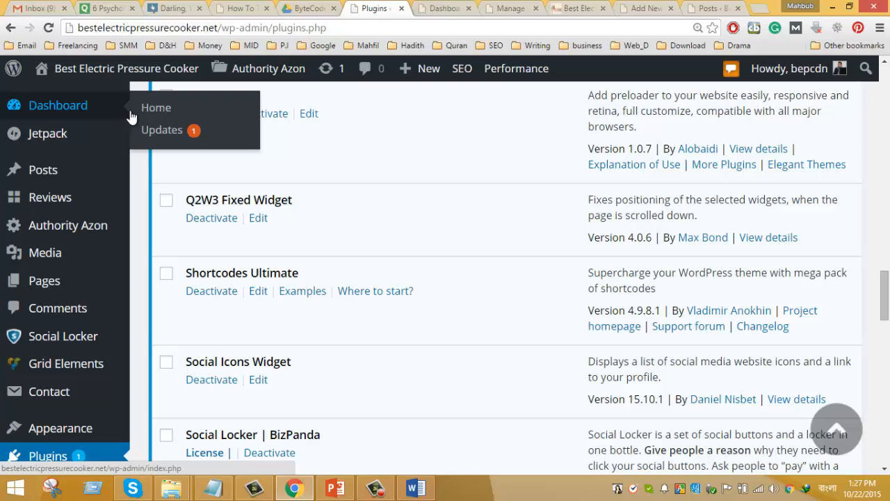
# Step: Close the Dashboard tab and examine the posts and their links on the Manage Outbound Links page
pyautogui.click(441, 7)
pyautogui.click(469, 9)
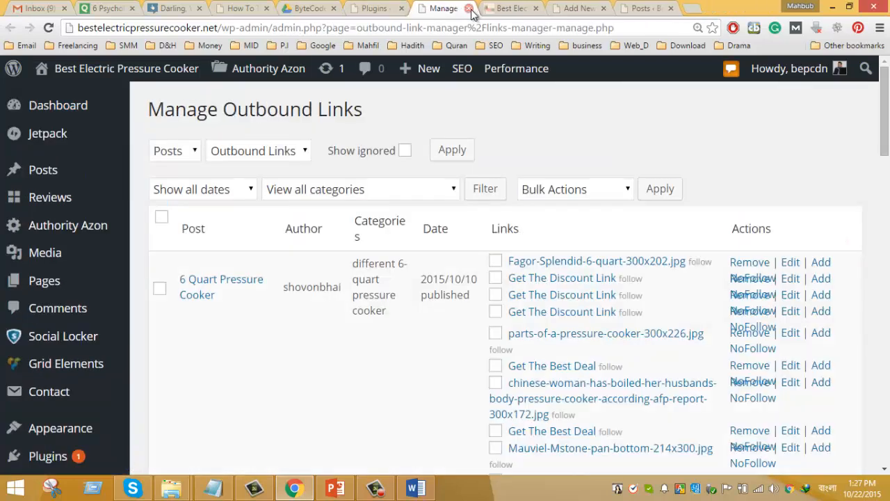
pyautogui.scroll(-3, 473, 338)
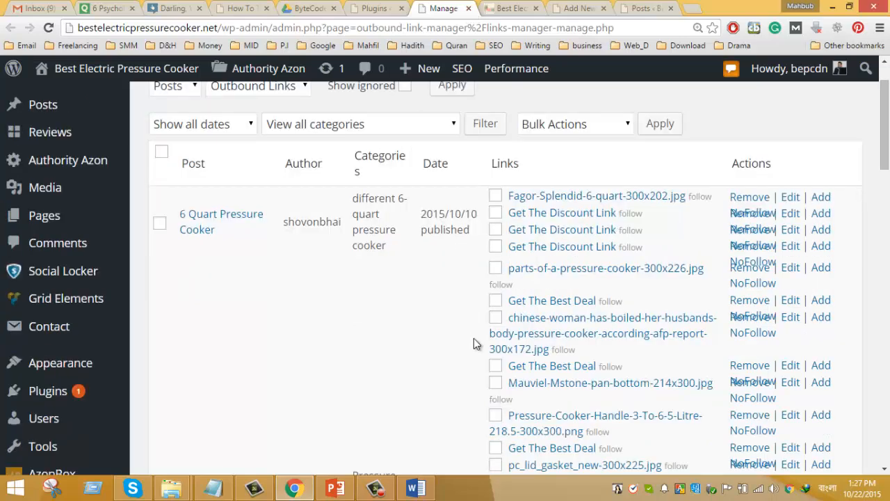
pyautogui.scroll(-2, 478, 339)
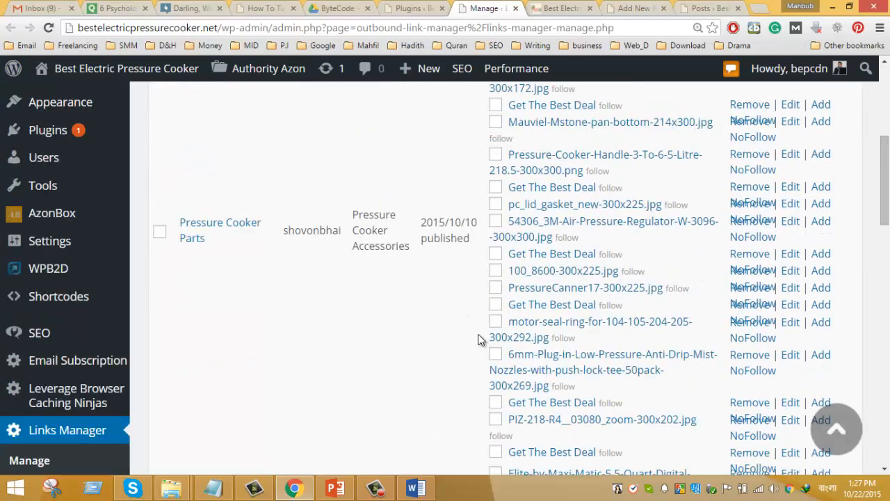
pyautogui.scroll(-8, 479, 339)
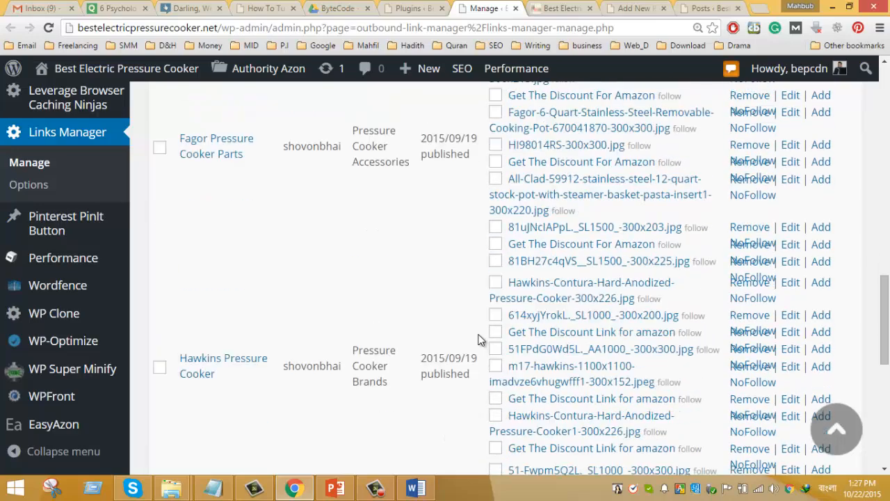
pyautogui.scroll(-6, 478, 339)
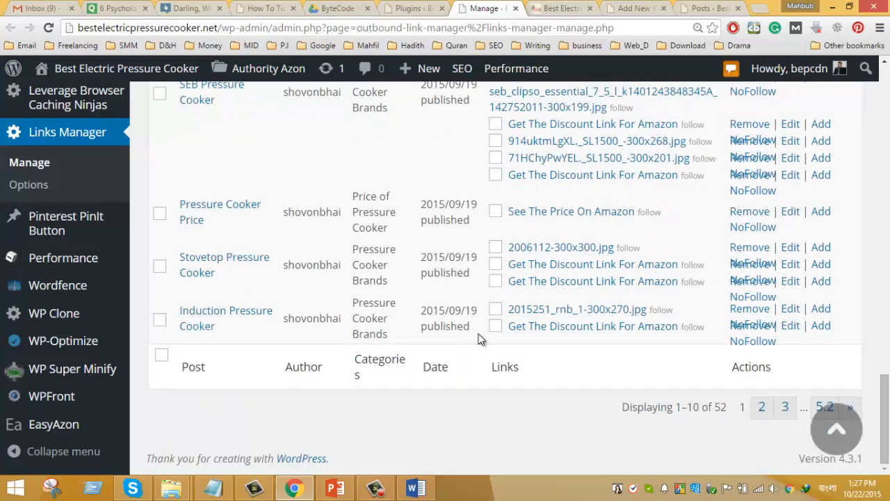
pyautogui.scroll(12, 478, 339)
pyautogui.scroll(5, 478, 340)
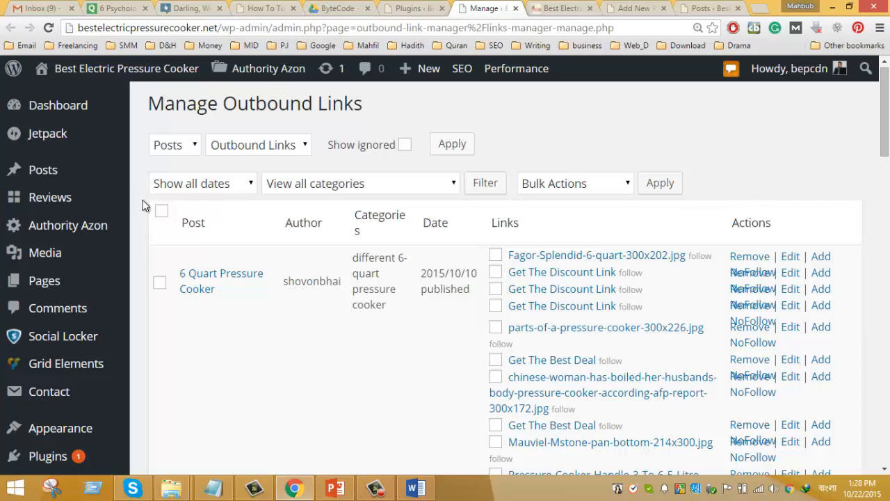
# Step: Select all listed posts on the Manage Outbound Links page and apply the Add NoFollow bulk action to them
pyautogui.click(162, 212)
pyautogui.click(570, 186)
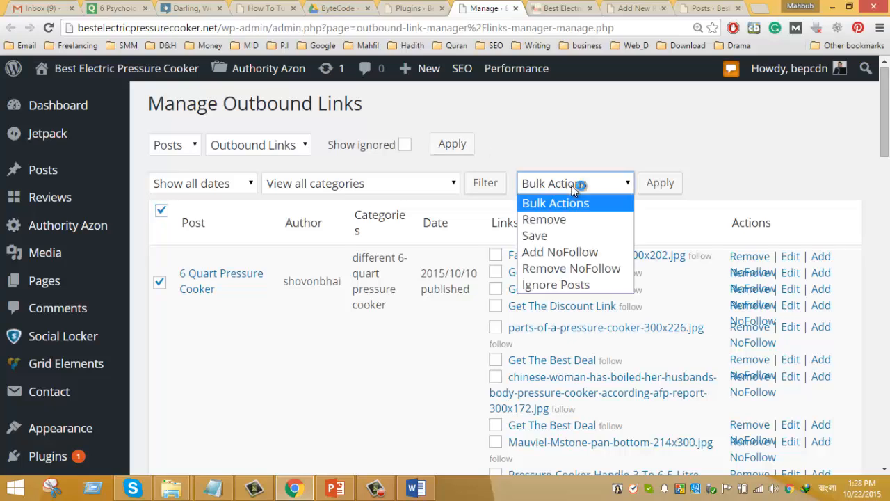
pyautogui.click(557, 258)
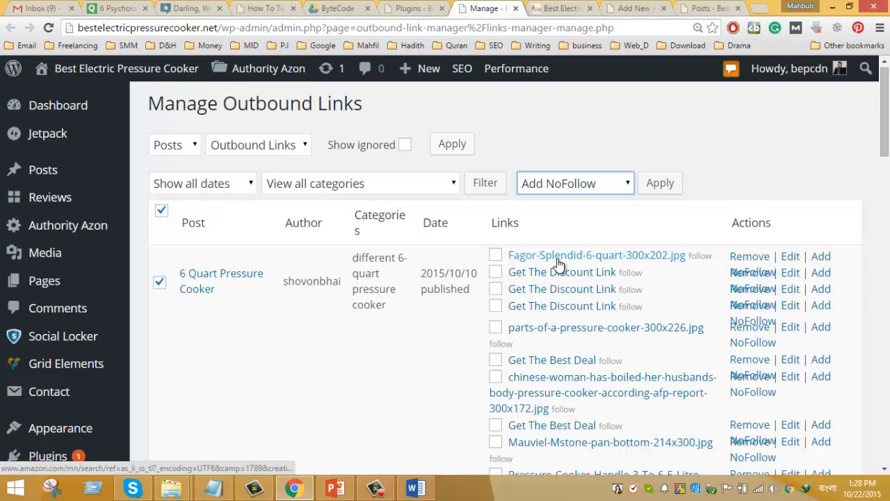
pyautogui.scroll(-15, 181, 454)
pyautogui.scroll(2, 270, 431)
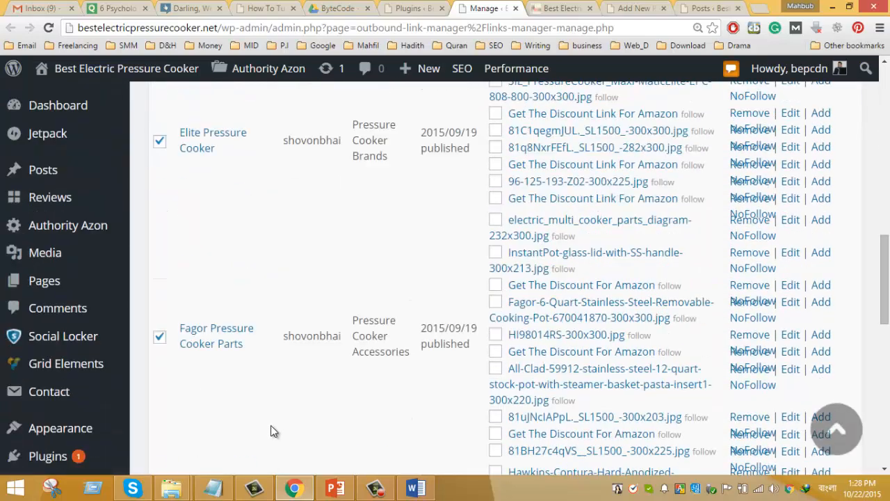
pyautogui.scroll(15, 273, 431)
pyautogui.click(668, 191)
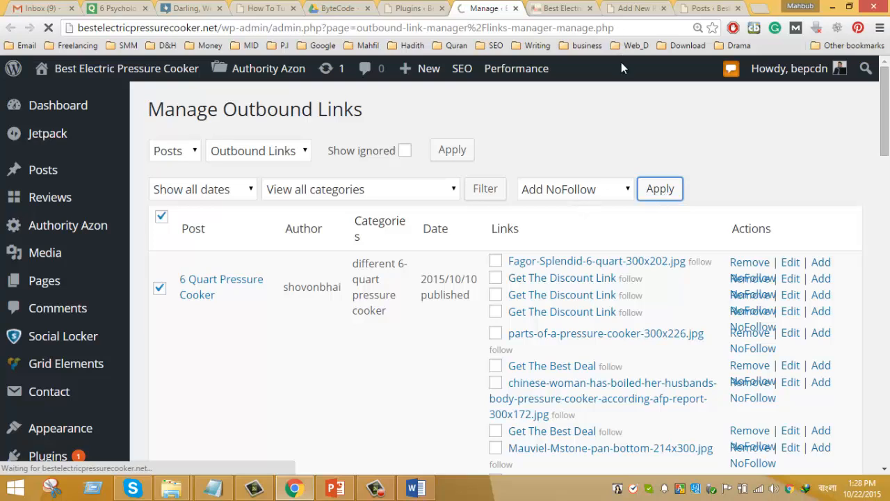
pyautogui.moveTo(554, 61)
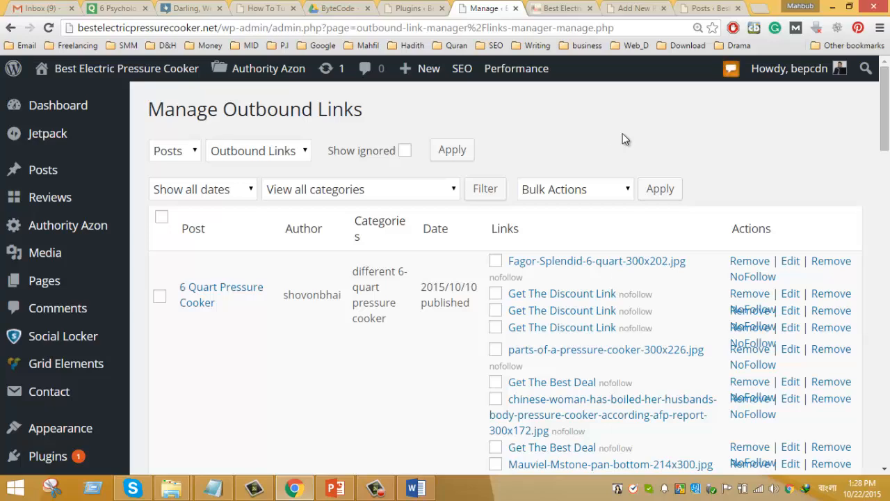
# Step: Check the follow status of the links in the listed posts, from 6 Quart Pressure Cooker to Induction Pressure Cooker
pyautogui.scroll(-1, 586, 216)
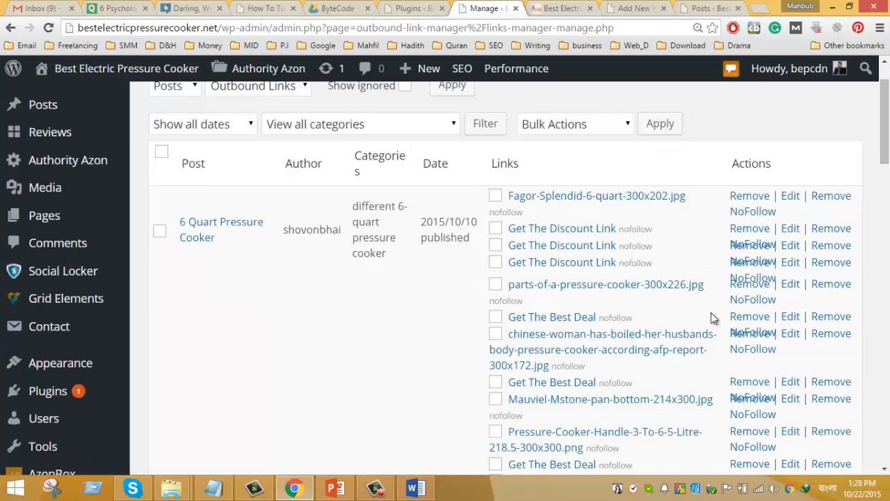
pyautogui.scroll(-2, 725, 317)
pyautogui.scroll(3, 724, 317)
pyautogui.scroll(-2, 724, 317)
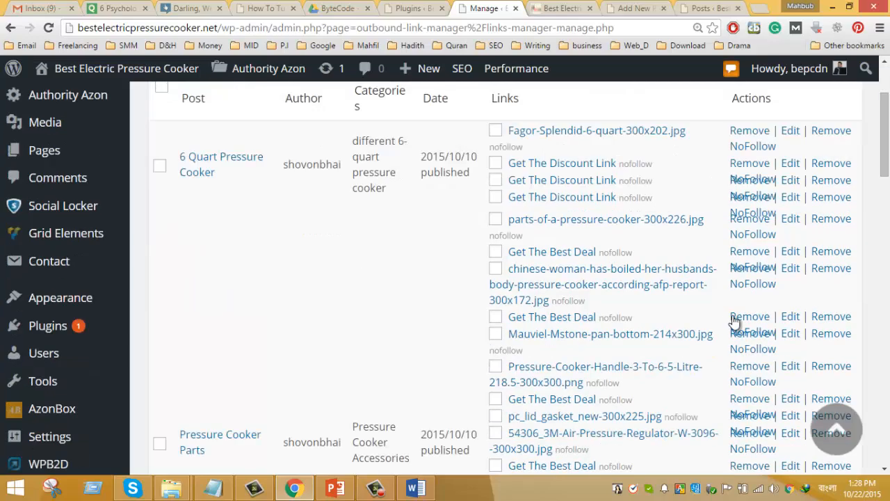
pyautogui.scroll(-1, 741, 396)
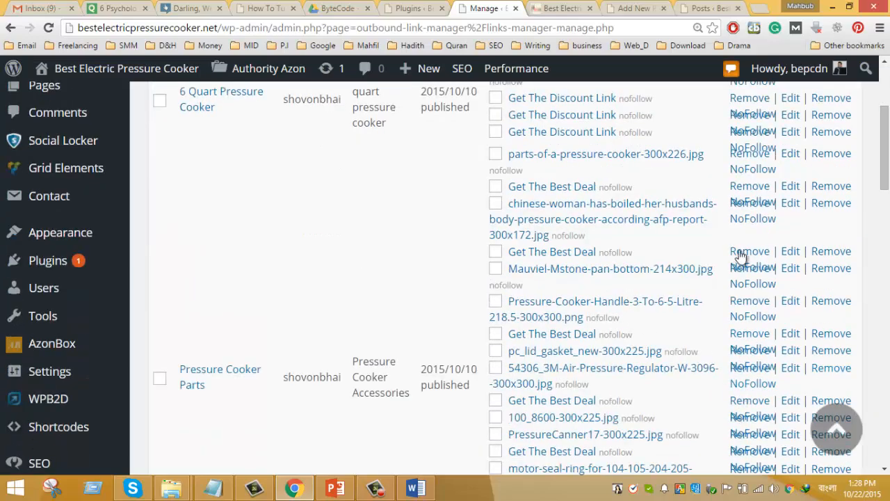
pyautogui.scroll(-3, 354, 386)
pyautogui.scroll(-10, 356, 386)
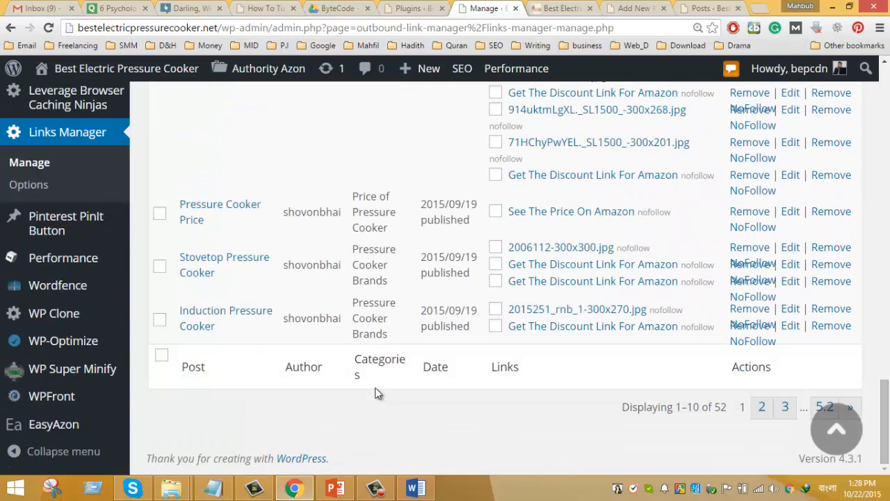
# Step: Open page 5.2 of the outbound links list, look through its posts' links and close the tab
pyautogui.click(824, 408)
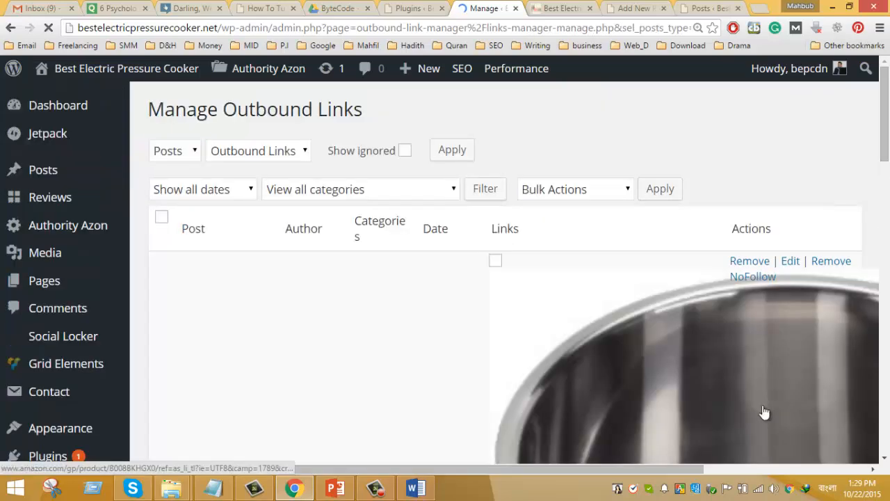
pyautogui.scroll(-5, 380, 312)
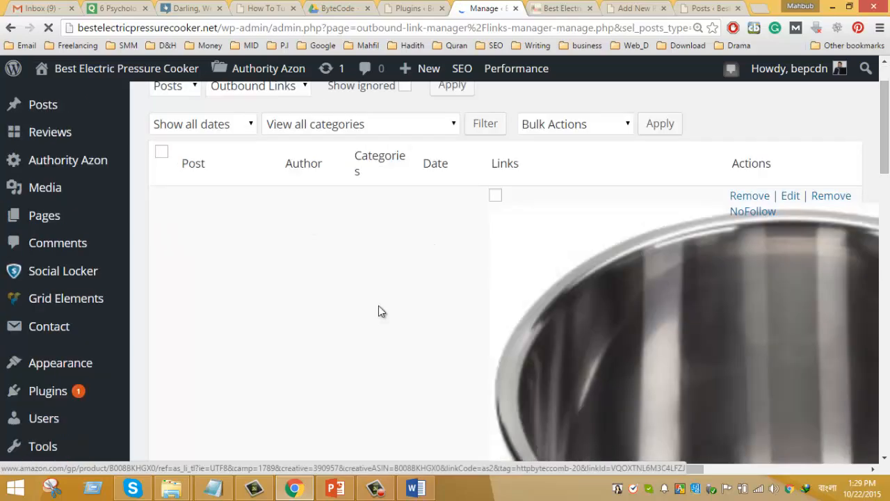
pyautogui.scroll(-12, 381, 311)
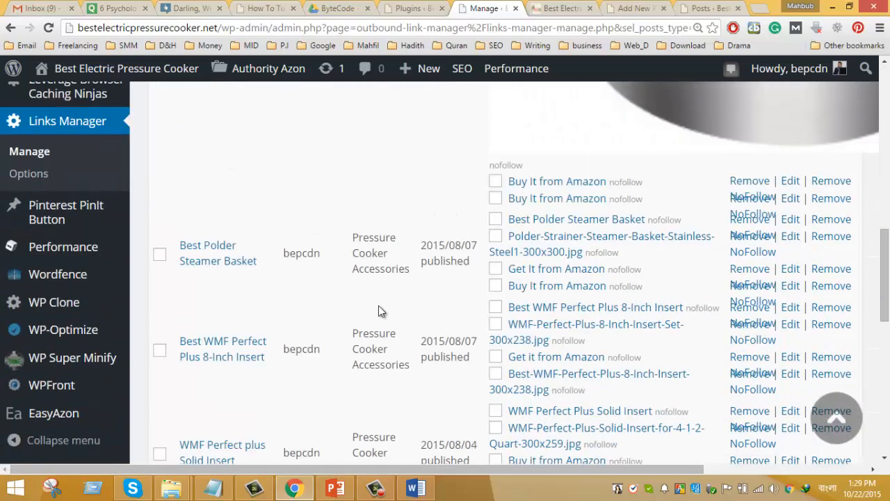
pyautogui.scroll(-3, 379, 306)
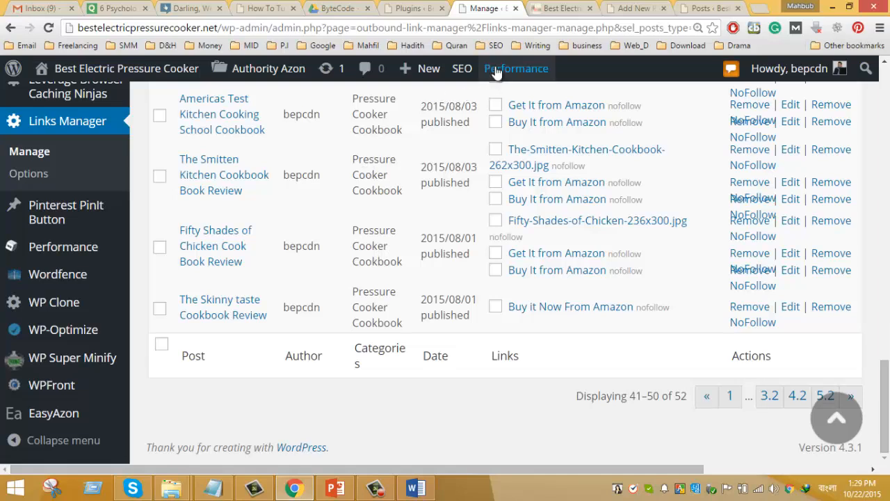
pyautogui.click(515, 8)
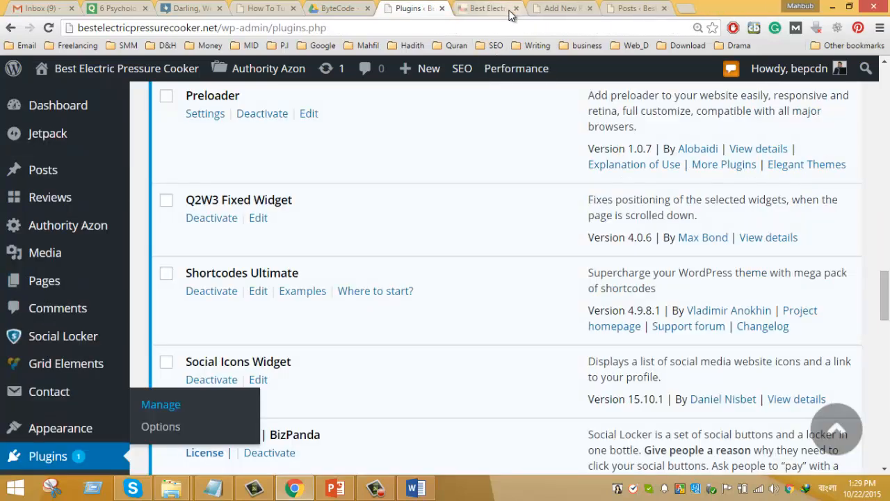
# Step: Look through the installed plugins from Social Icons Widget to WPFront Scroll Top and return to W3 Total Cache
pyautogui.scroll(-3, 400, 275)
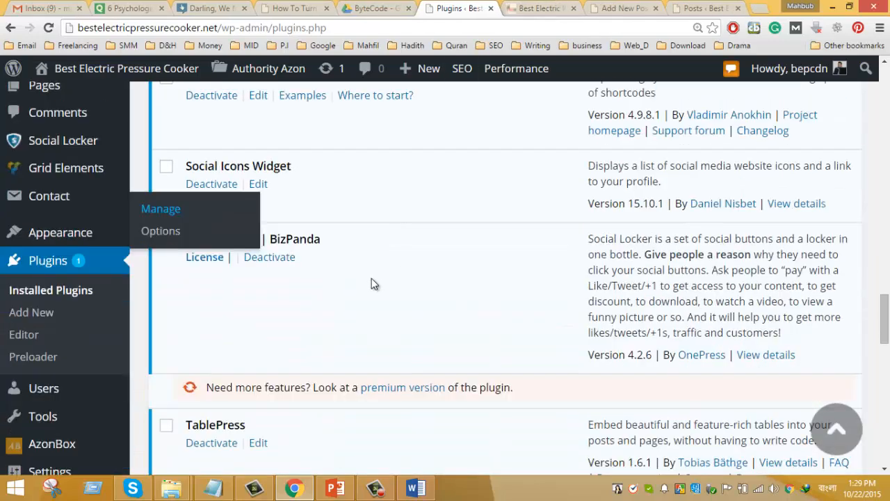
pyautogui.scroll(-6, 371, 284)
pyautogui.scroll(-5, 371, 284)
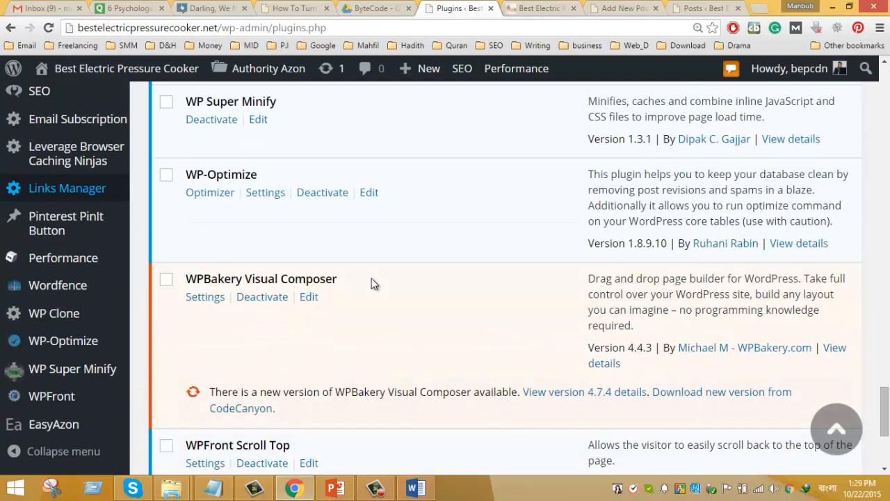
pyautogui.scroll(-1, 371, 284)
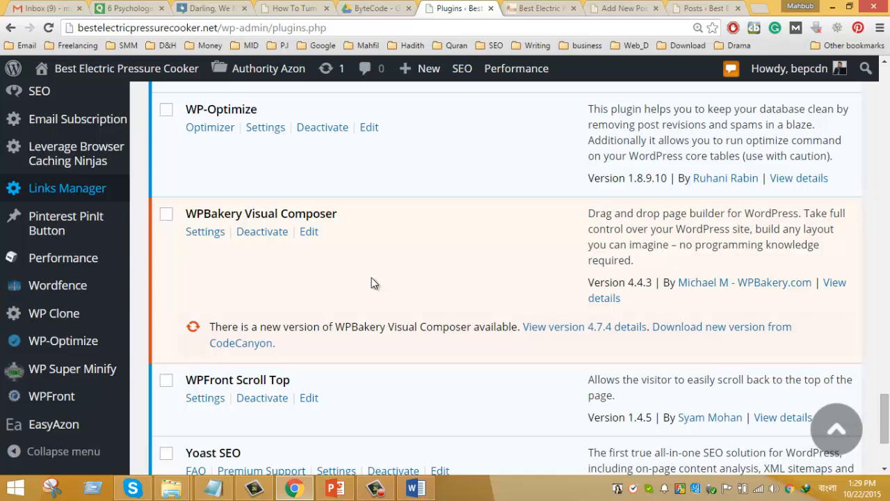
pyautogui.scroll(4, 373, 282)
pyautogui.scroll(3, 374, 278)
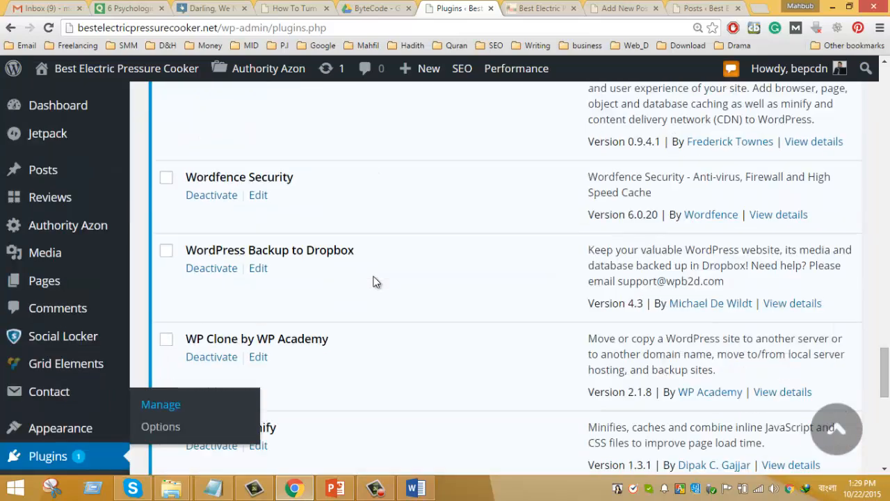
pyautogui.scroll(2, 376, 278)
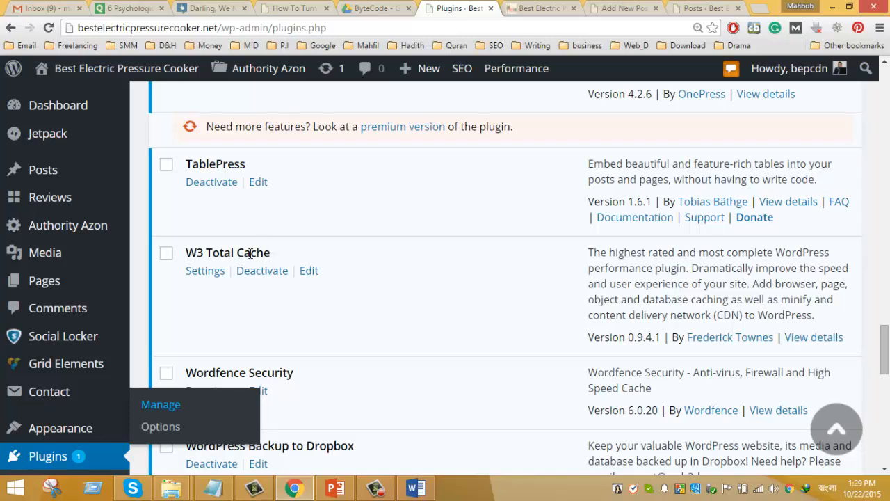
# Step: Empty all W3 Total Cache caches in a new tab, check that tab and close it
pyautogui.moveTo(513, 76)
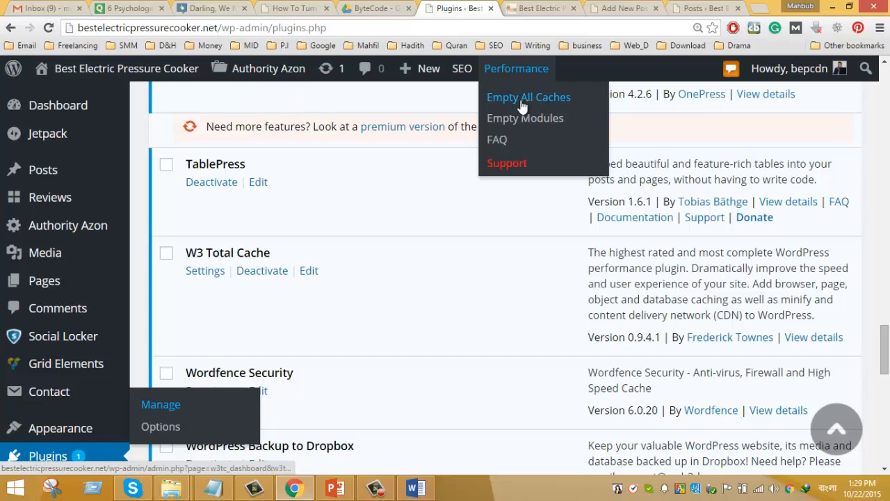
pyautogui.middleClick(523, 103)
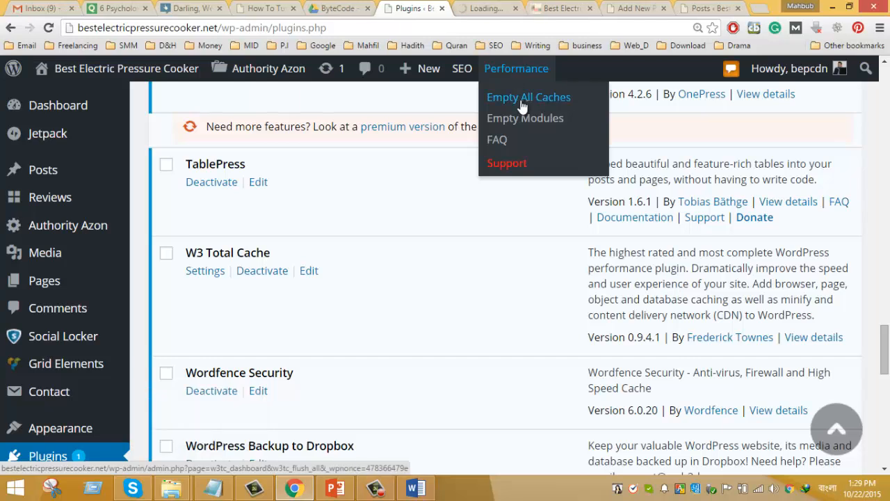
pyautogui.click(491, 10)
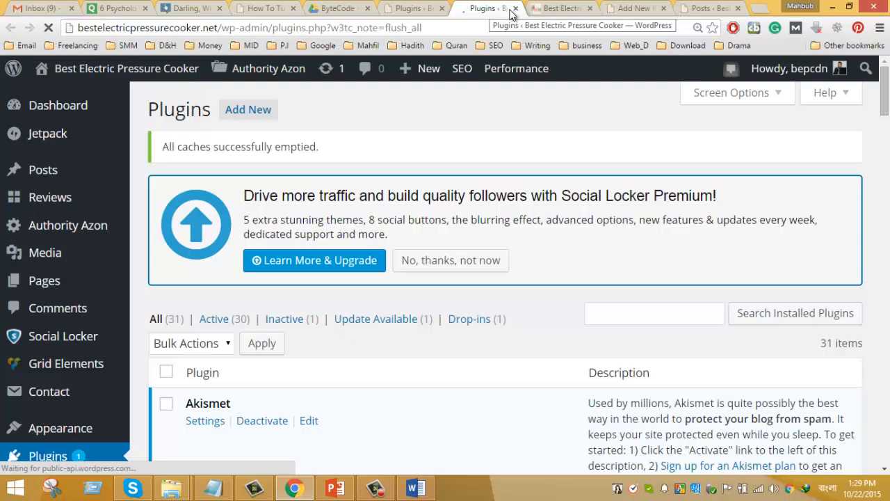
pyautogui.click(515, 9)
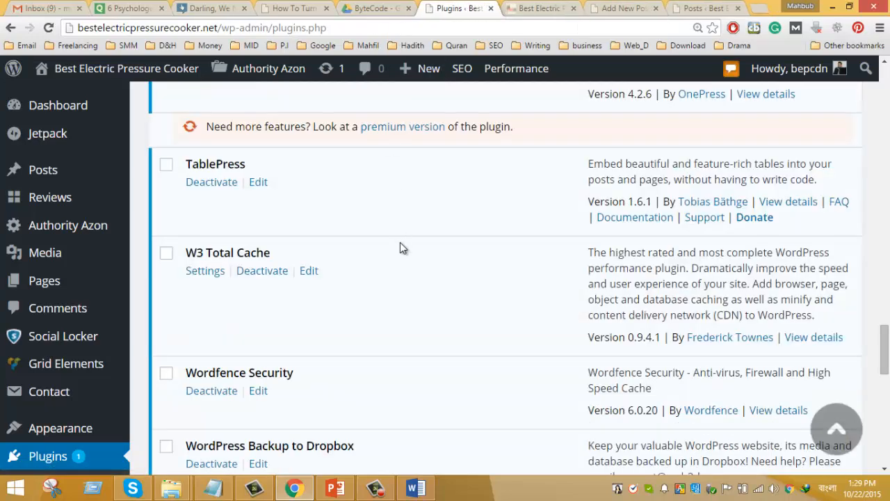
# Step: Review the installed plugins from Wordfence Security and WordPress Backup to Dropbox to WP-Optimize and WPBakery Visual Composer
pyautogui.scroll(-2, 400, 243)
pyautogui.scroll(-2, 400, 244)
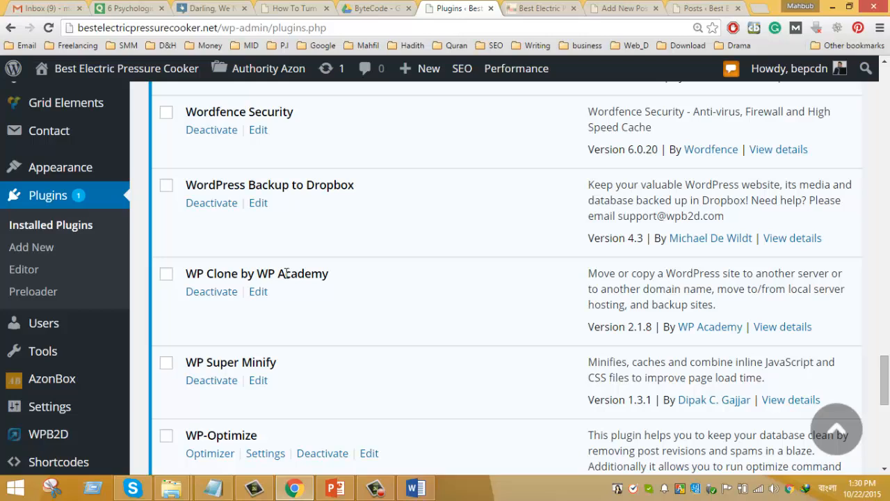
pyautogui.scroll(-2, 285, 274)
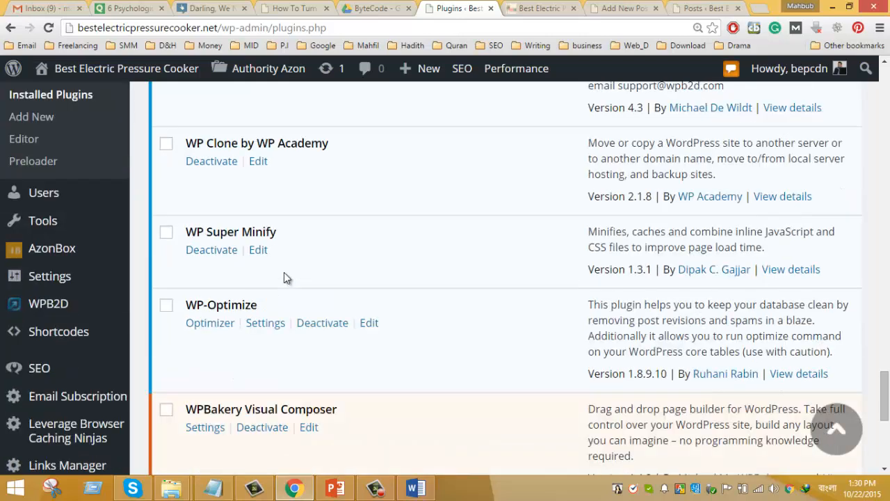
pyautogui.scroll(-3, 283, 273)
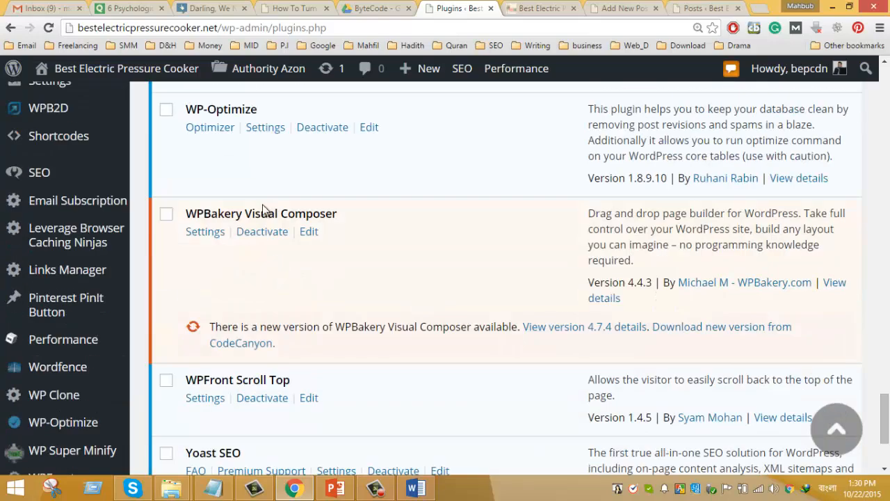
# Step: Switch to the site's home page and examine its layout of review blocks, buttons and benefits table
pyautogui.click(536, 6)
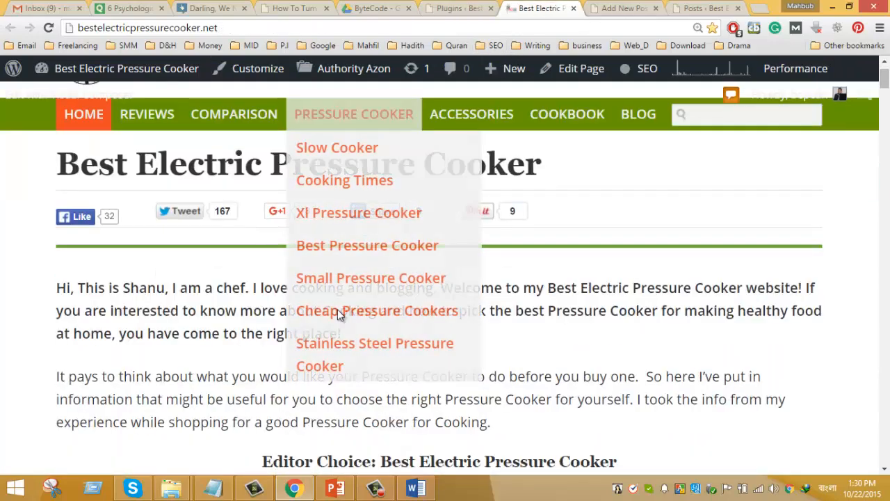
pyautogui.scroll(-10, 329, 317)
pyautogui.scroll(-8, 327, 328)
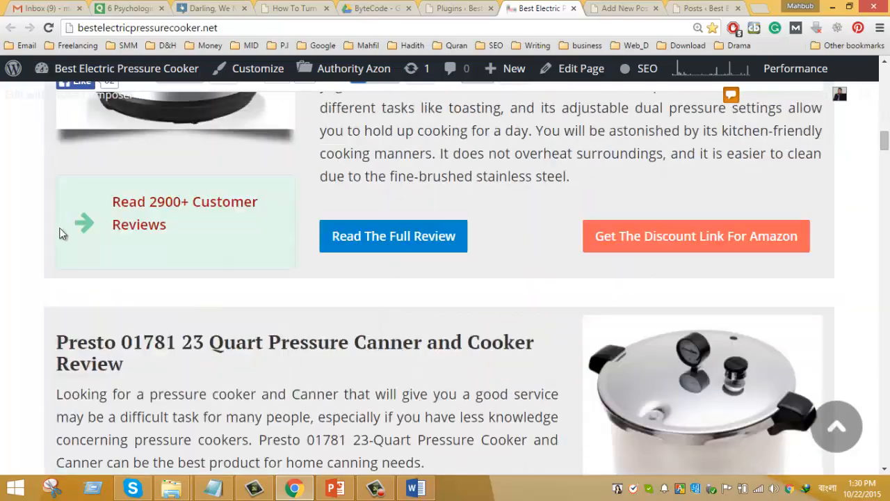
pyautogui.scroll(-15, 369, 410)
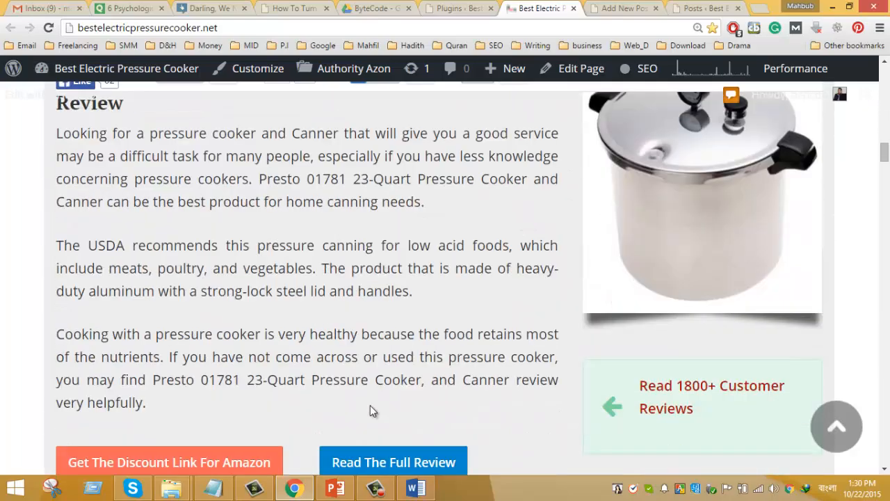
pyautogui.scroll(-10, 370, 406)
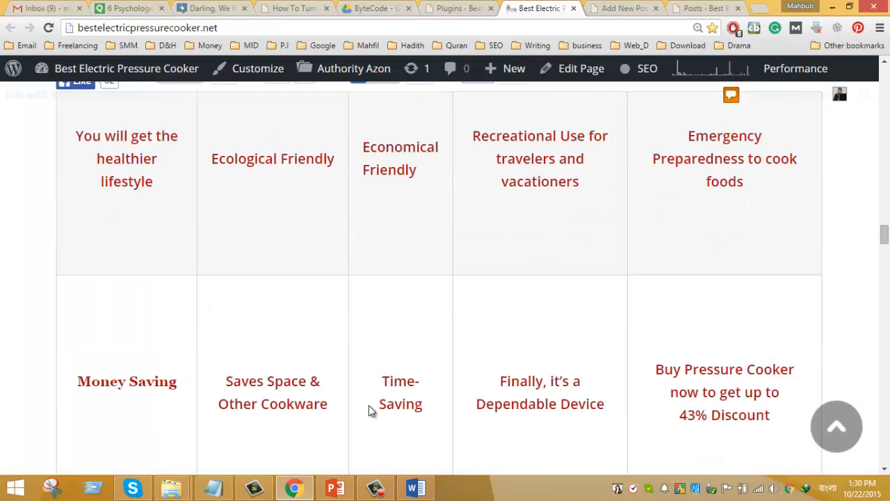
pyautogui.scroll(-15, 368, 406)
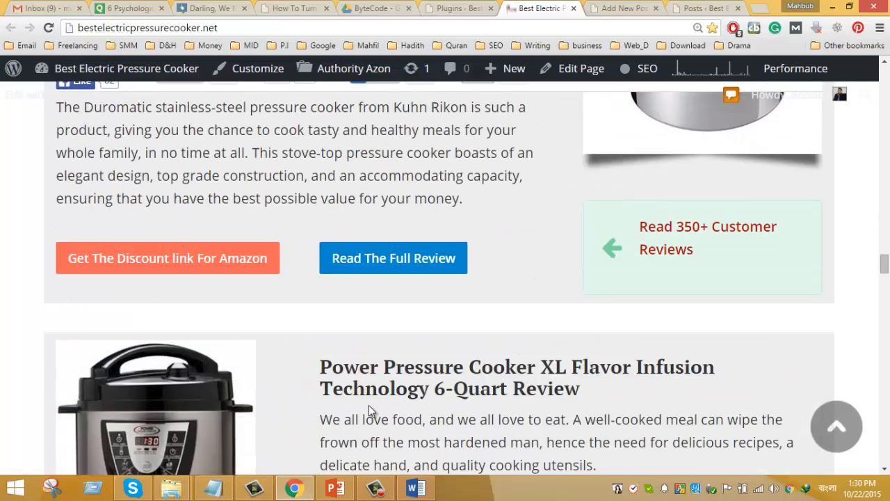
pyautogui.scroll(-5, 362, 411)
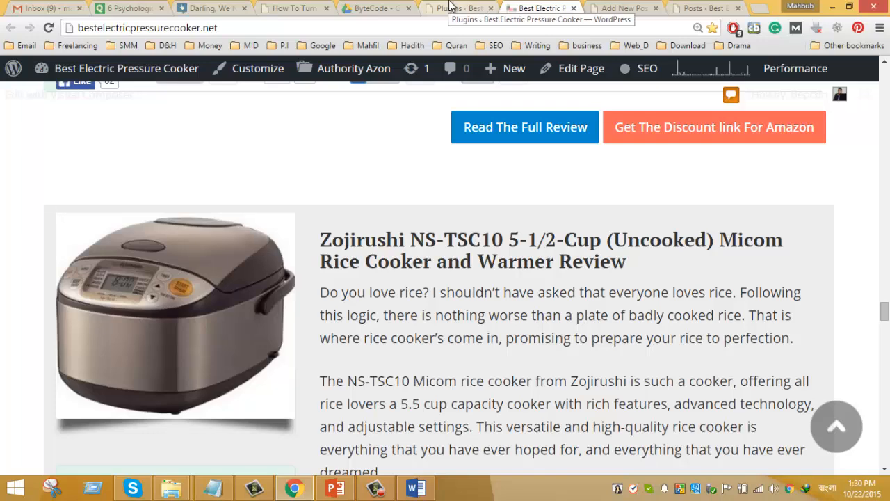
# Step: Return to the installed plugins list and open the Yoast SEO settings in a new tab
pyautogui.click(450, 7)
pyautogui.scroll(-1, 289, 338)
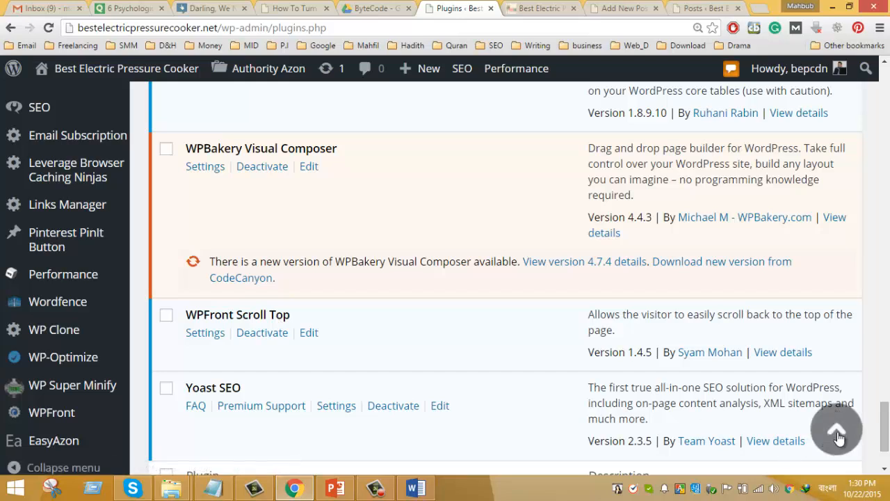
pyautogui.scroll(-2, 207, 363)
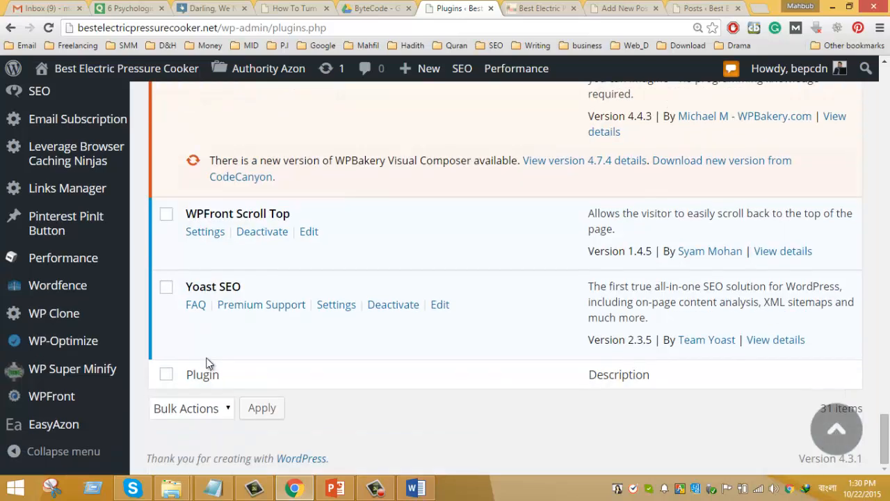
pyautogui.middleClick(346, 306)
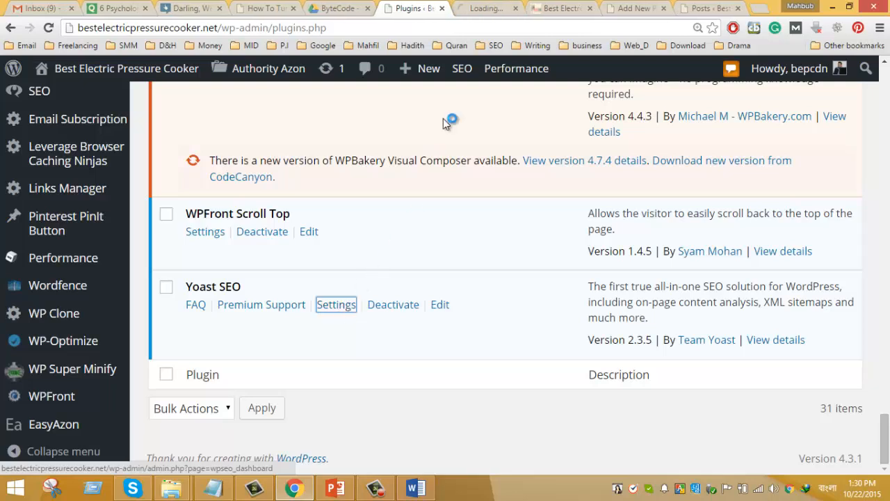
pyautogui.click(491, 9)
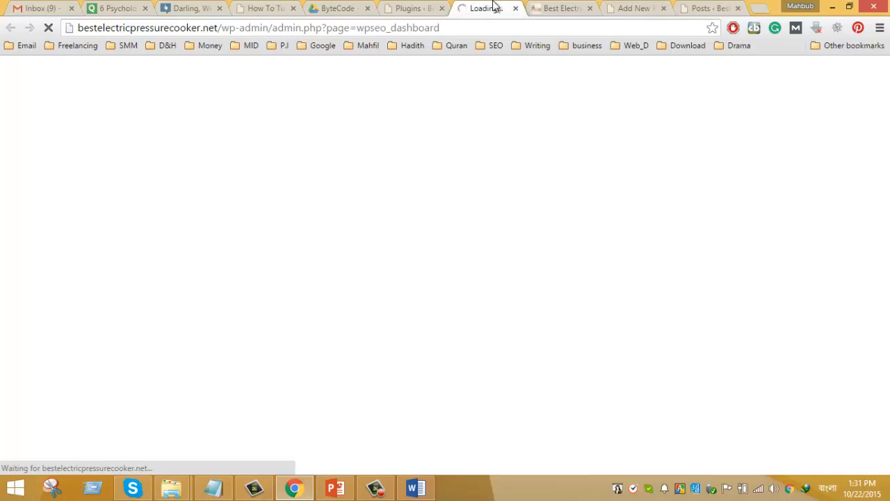
pyautogui.click(420, 7)
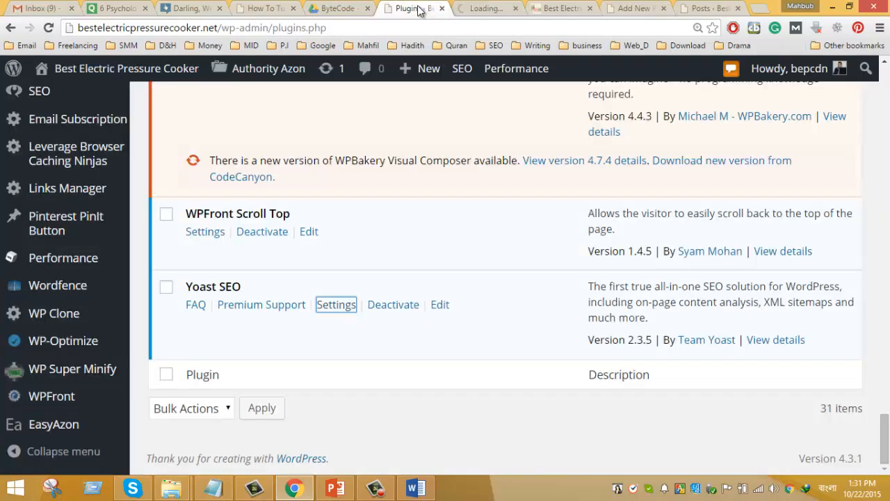
pyautogui.click(491, 11)
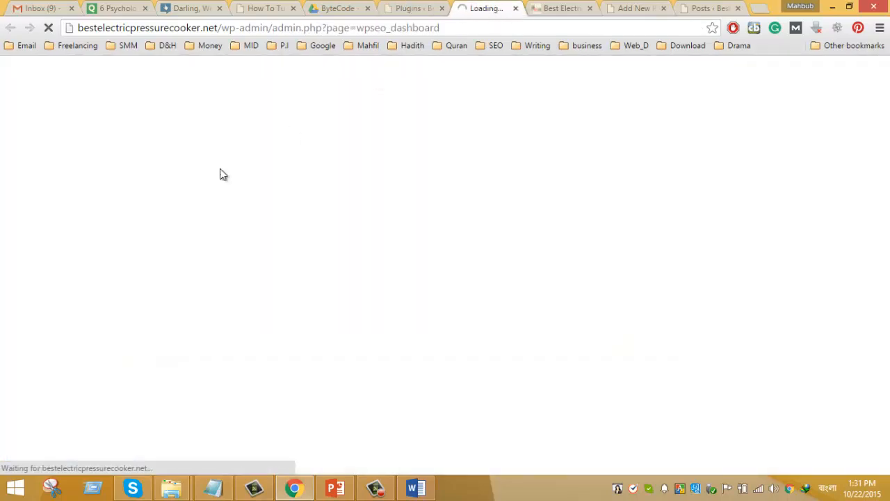
pyautogui.click(420, 9)
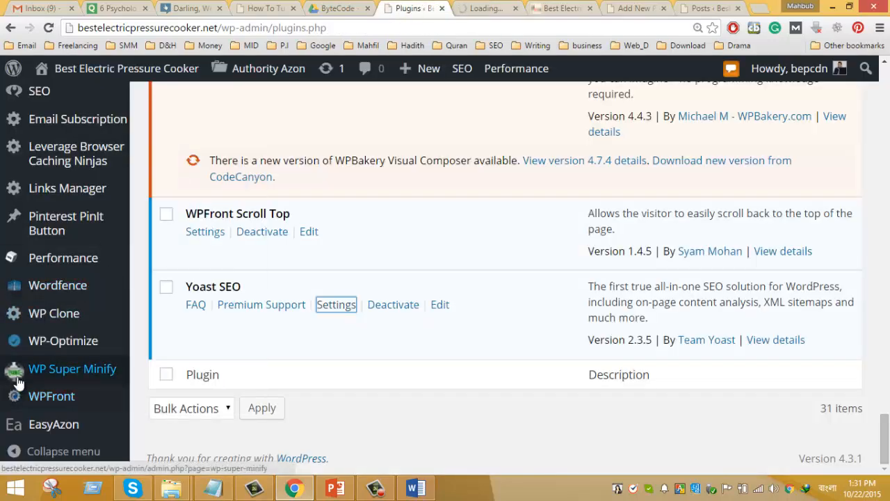
# Step: Open Yoast SEO's General, XML Sitemaps, Search Console, Advanced and Social pages in separate new tabs, keeping the plugins list in view
pyautogui.scroll(2, 21, 381)
pyautogui.scroll(1, 21, 381)
pyautogui.scroll(-3, 35, 372)
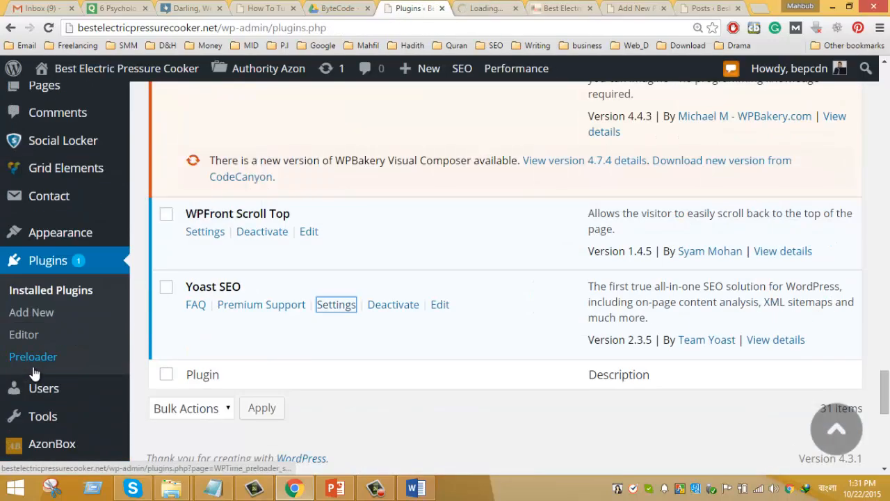
pyautogui.scroll(-3, 35, 371)
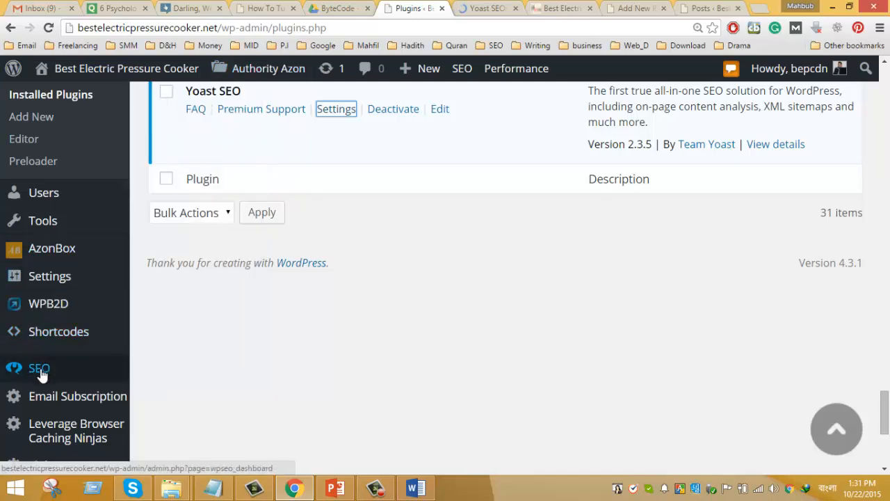
pyautogui.middleClick(166, 103)
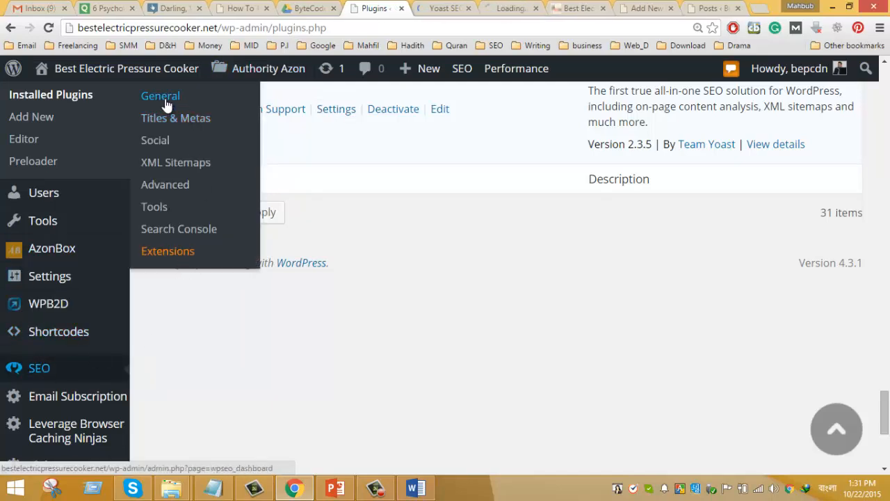
pyautogui.middleClick(171, 166)
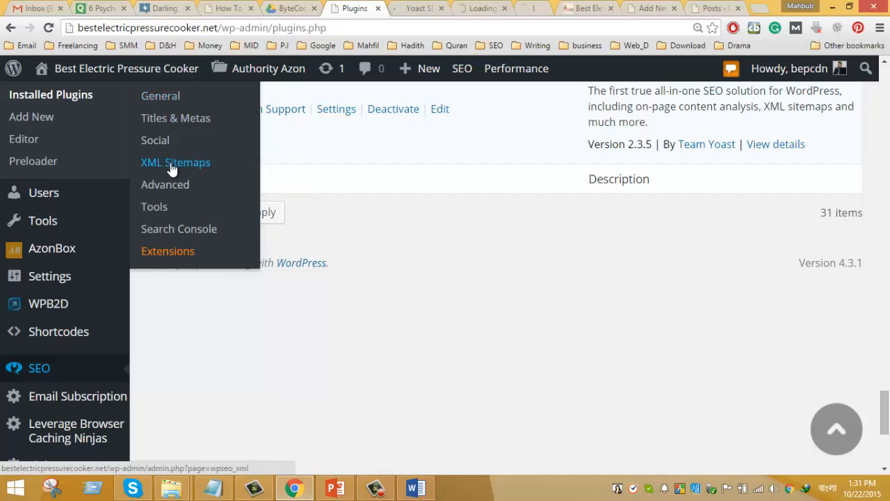
pyautogui.middleClick(189, 230)
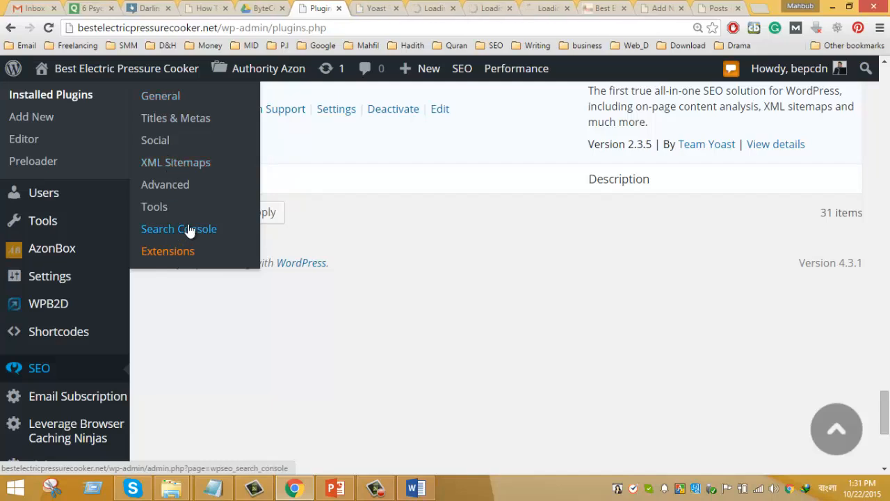
pyautogui.middleClick(167, 190)
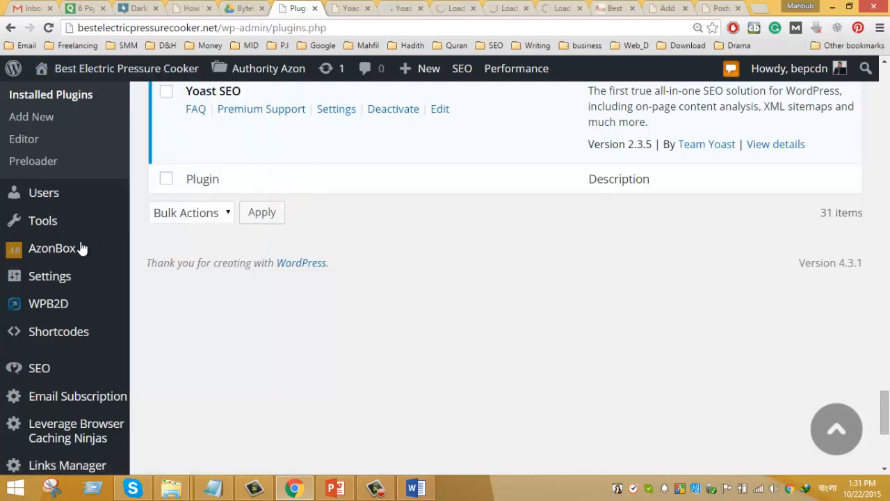
pyautogui.moveTo(60, 367)
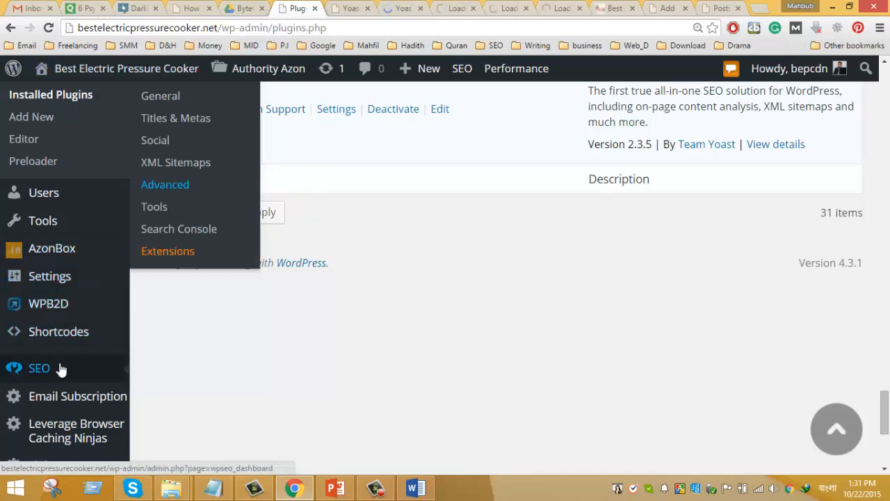
pyautogui.middleClick(160, 146)
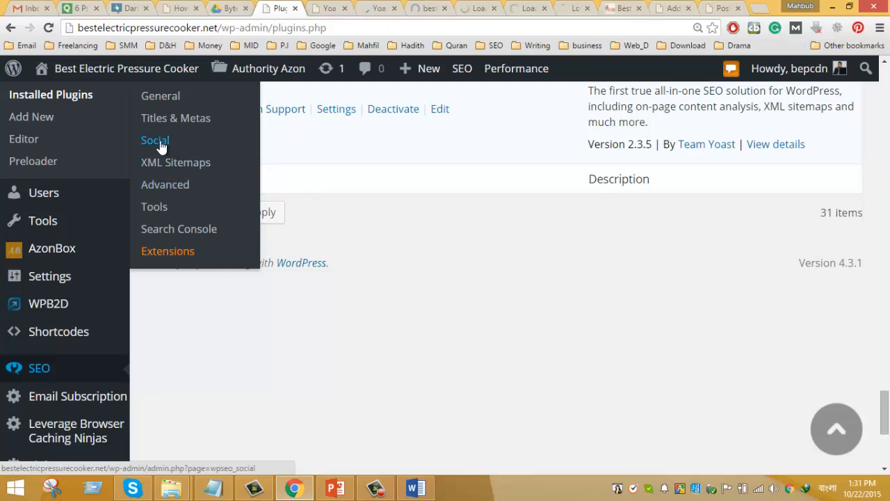
pyautogui.middleClick(166, 187)
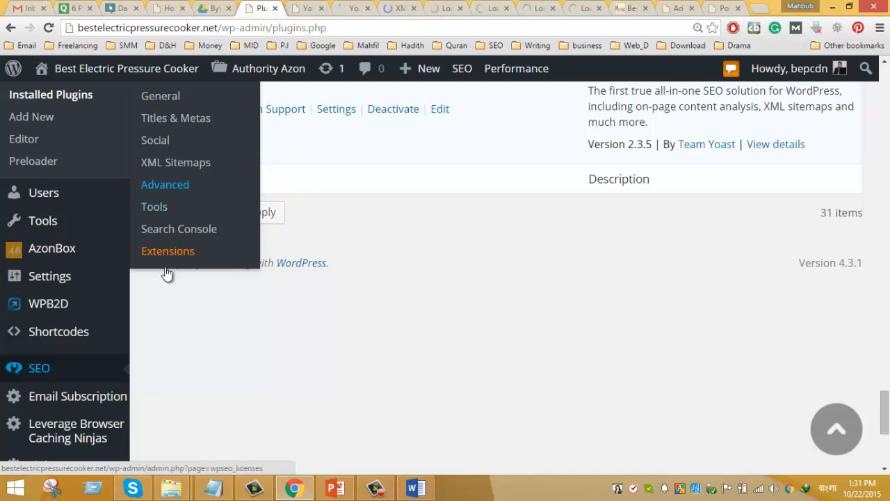
# Step: Close the installed plugins tab and examine the General, Your Info, Webmaster Tools and Security sections of Yoast SEO's General Settings
pyautogui.click(275, 9)
pyautogui.scroll(-4, 366, 304)
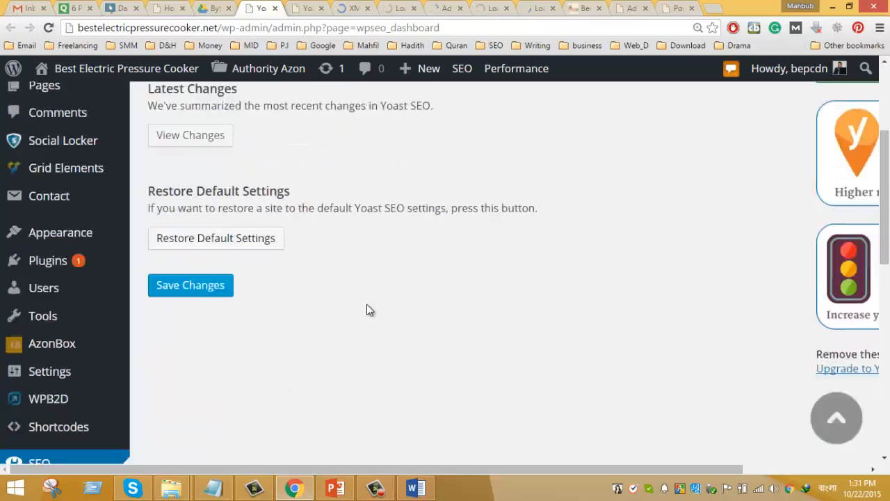
pyautogui.scroll(4, 371, 302)
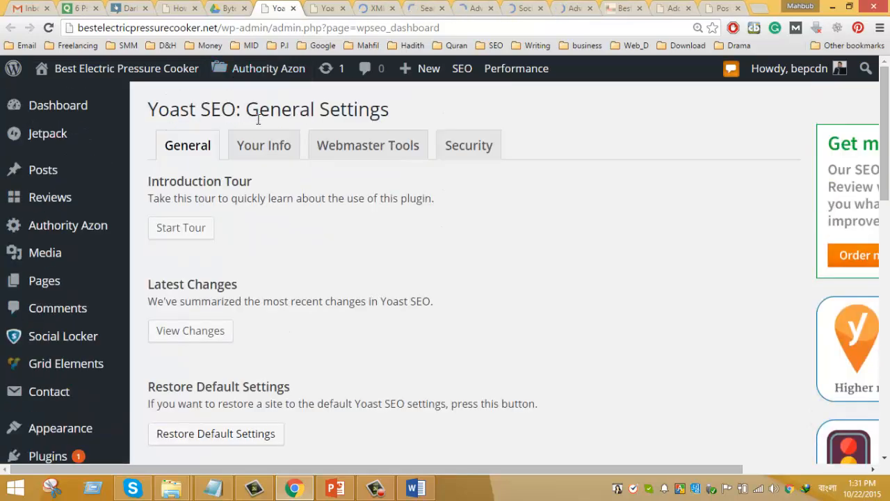
pyautogui.click(259, 148)
pyautogui.click(368, 147)
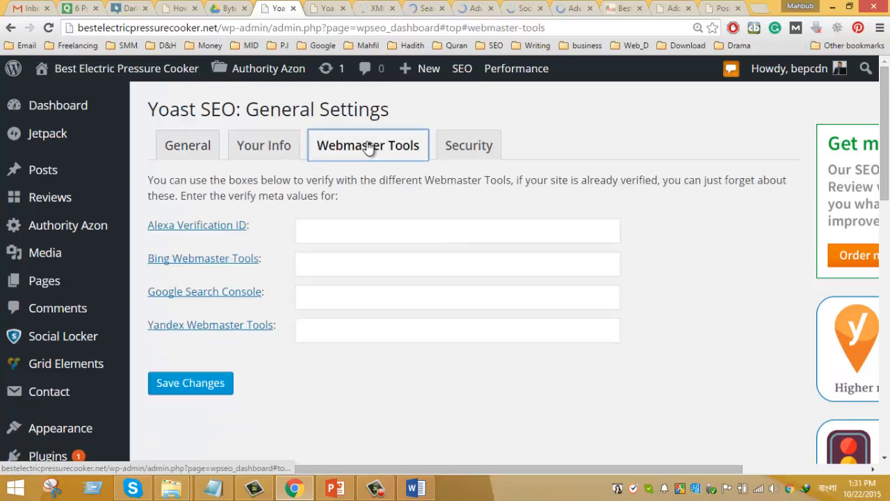
pyautogui.click(464, 146)
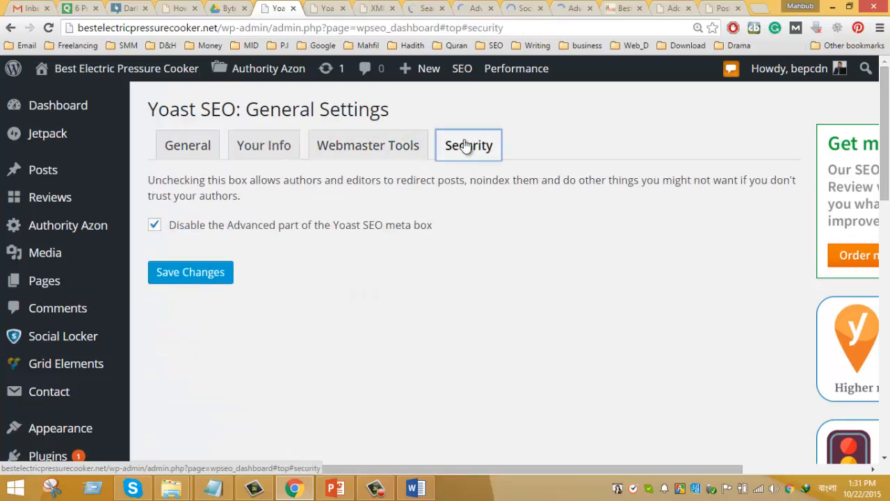
pyautogui.click(376, 146)
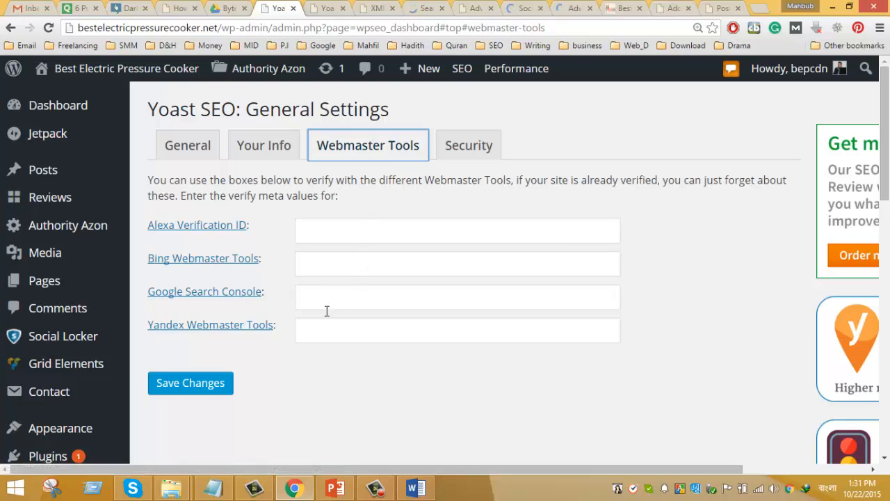
pyautogui.click(189, 148)
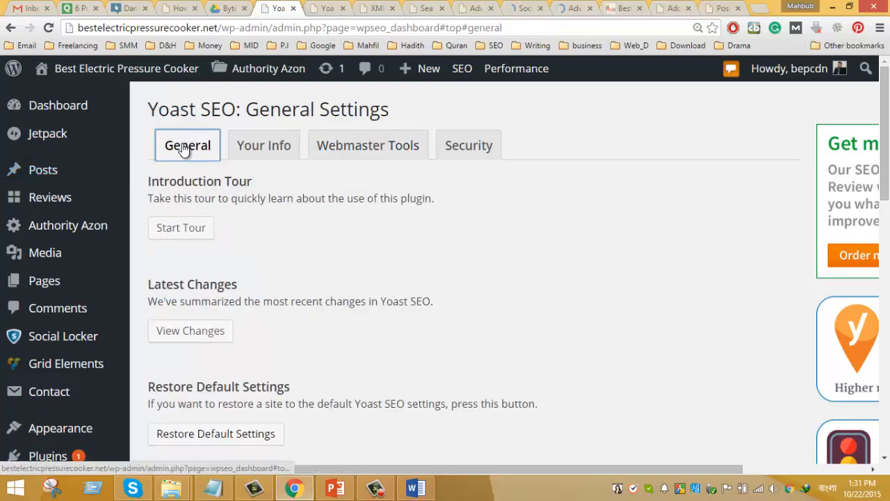
pyautogui.scroll(-2, 236, 287)
pyautogui.scroll(-1, 236, 285)
pyautogui.scroll(3, 238, 285)
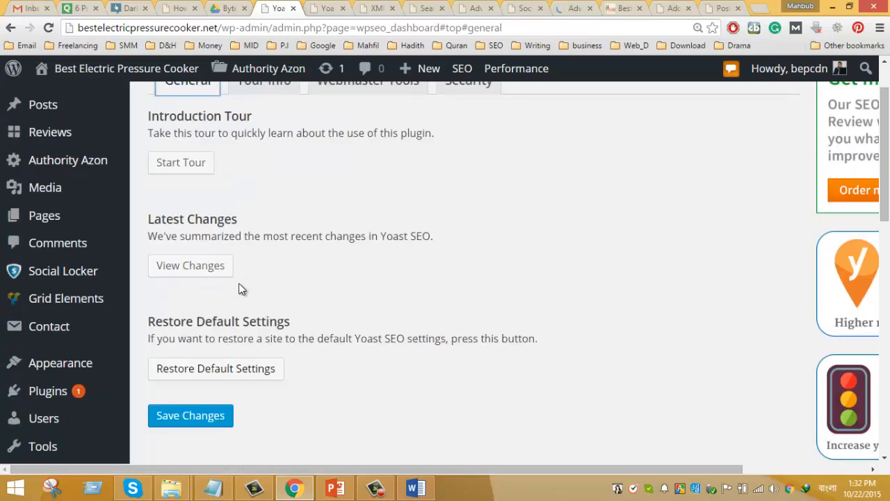
pyautogui.scroll(1, 238, 283)
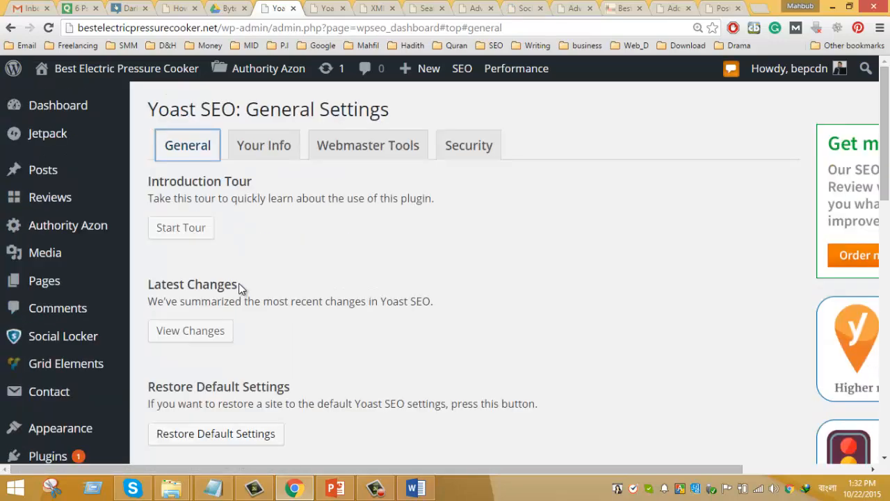
pyautogui.scroll(-3, 238, 283)
# Step: Close both General Settings tabs and review the User sitemap, Post Types, Excluded Posts and Taxonomies options of Yoast's XML Sitemaps page
pyautogui.click(226, 285)
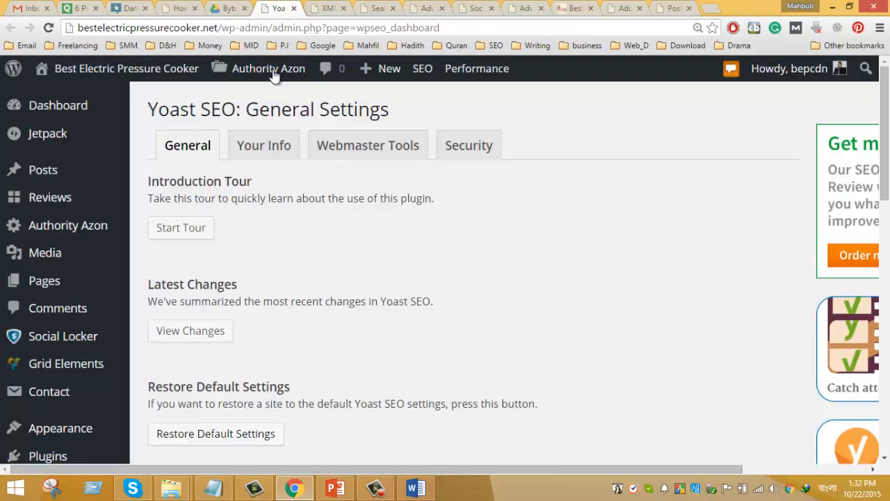
pyautogui.click(314, 8)
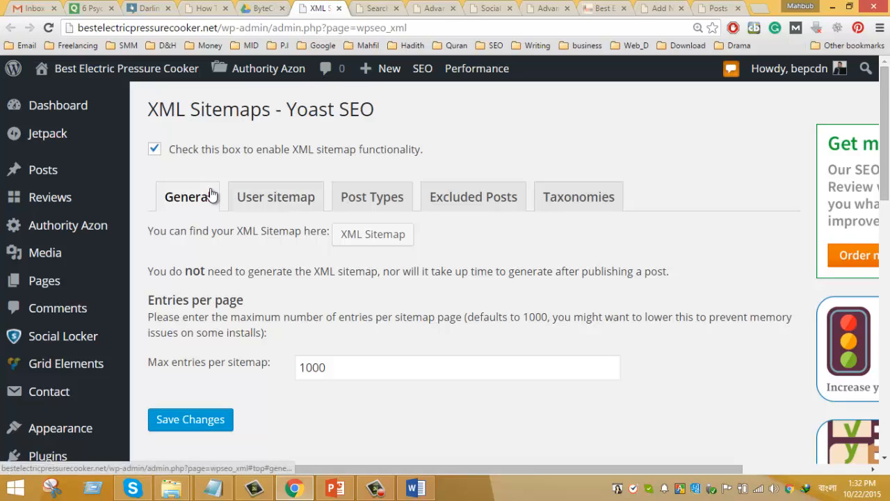
pyautogui.click(269, 199)
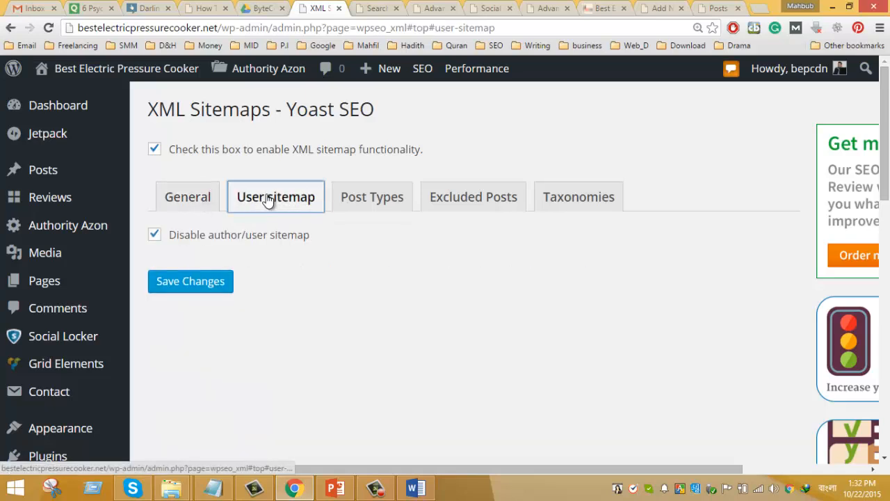
pyautogui.click(357, 201)
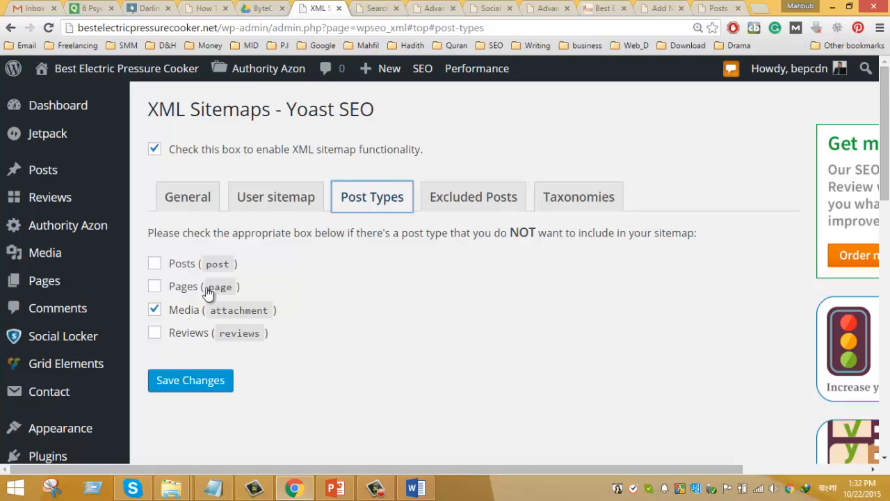
pyautogui.click(491, 208)
pyautogui.click(541, 202)
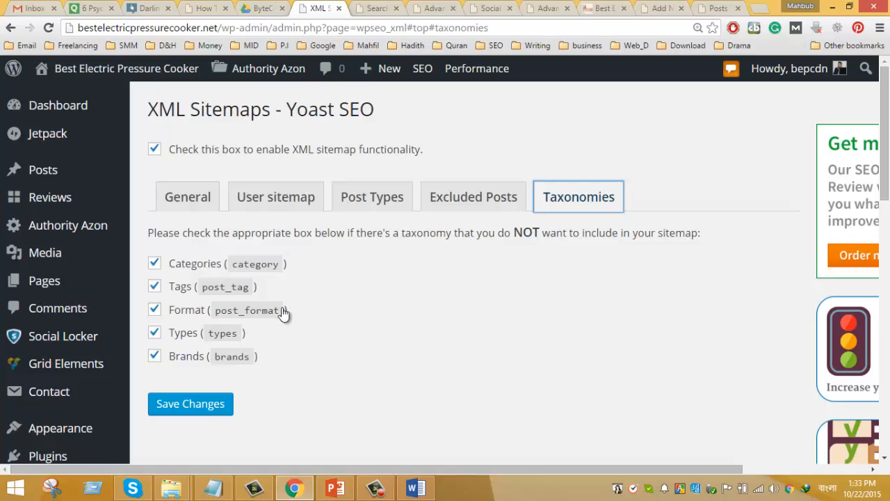
# Step: Open the site's XML sitemap from the General section, highlight sitemap_index.xml in its address, and close the sitemap tab
pyautogui.click(195, 200)
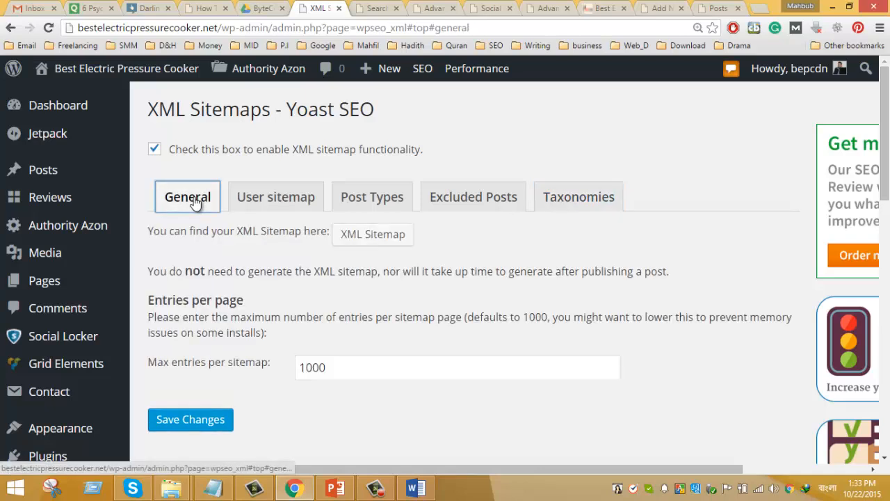
pyautogui.click(352, 243)
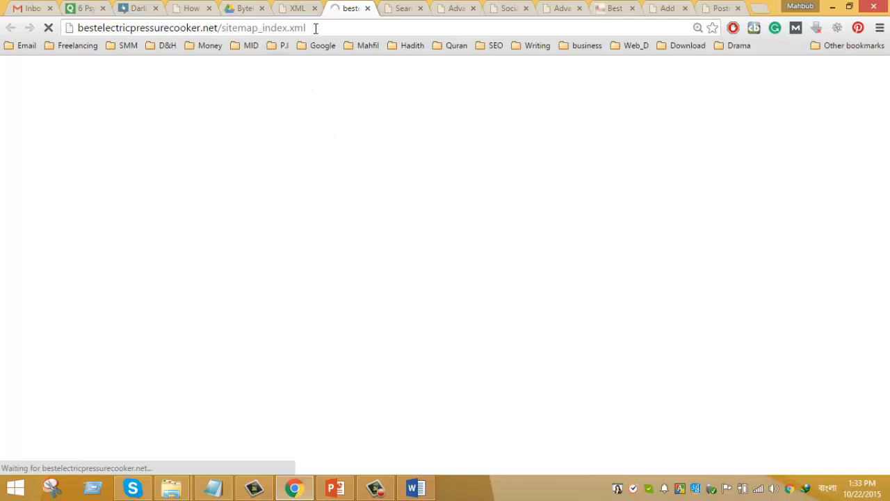
pyautogui.moveTo(306, 28); pyautogui.dragTo(223, 28)
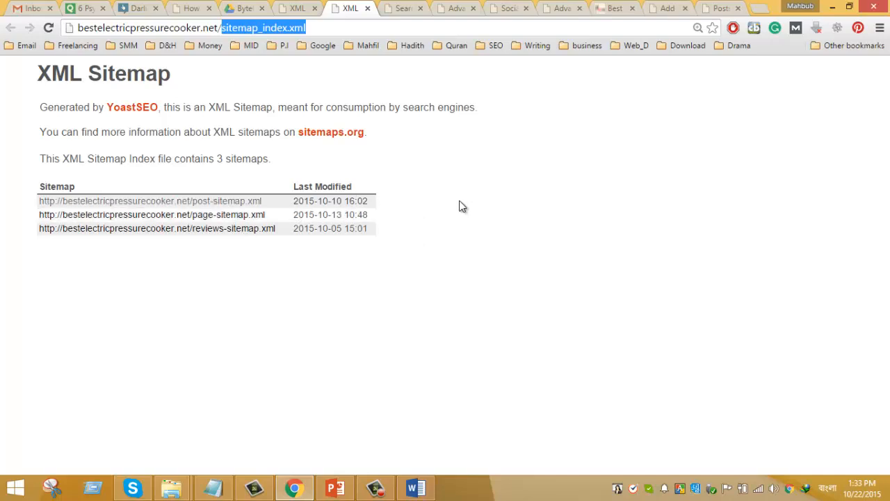
pyautogui.click(368, 8)
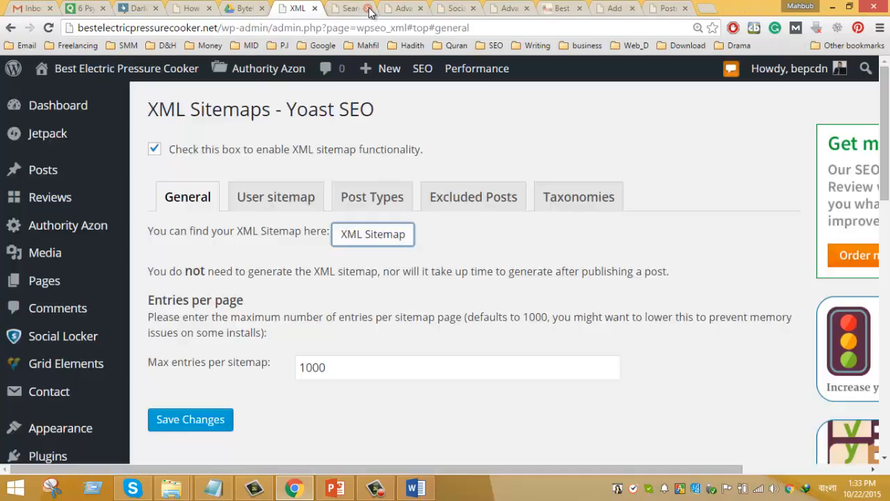
# Step: Open the bookmarked Webmasters Tools page and look over the Search Console dashboard for bestelectricpressurecooker.net
pyautogui.click(324, 45)
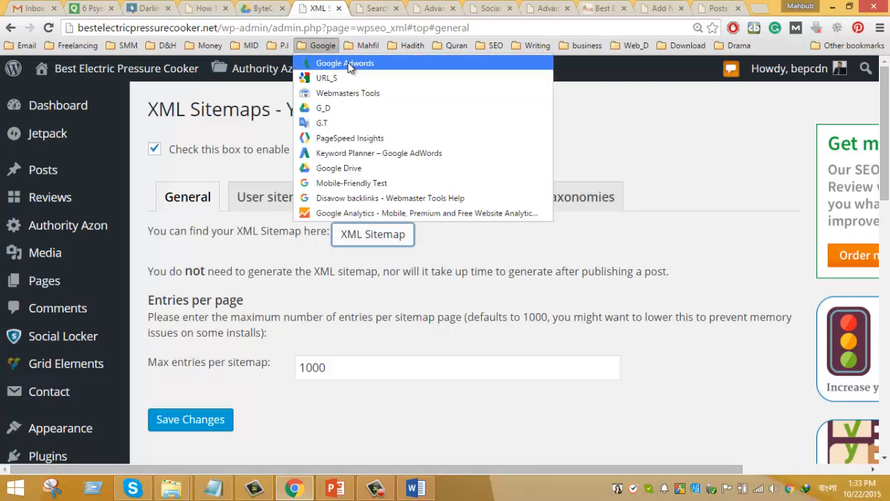
pyautogui.click(354, 93)
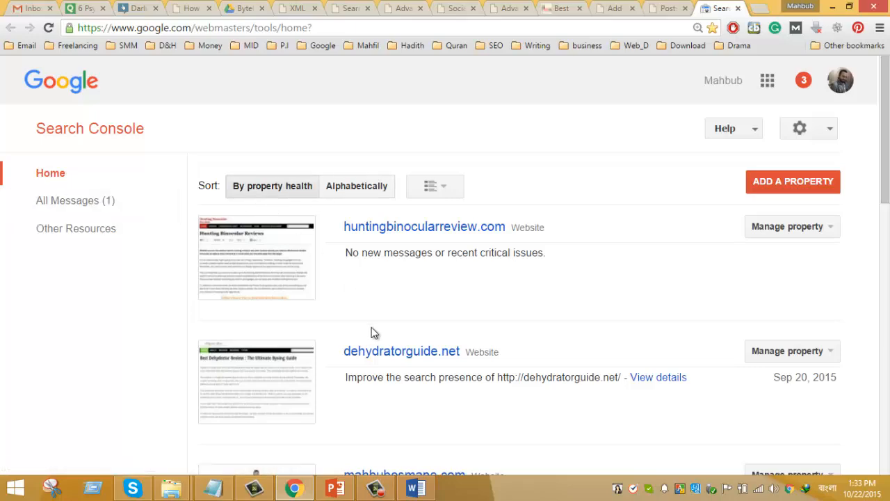
pyautogui.scroll(-3, 372, 330)
pyautogui.scroll(-3, 373, 331)
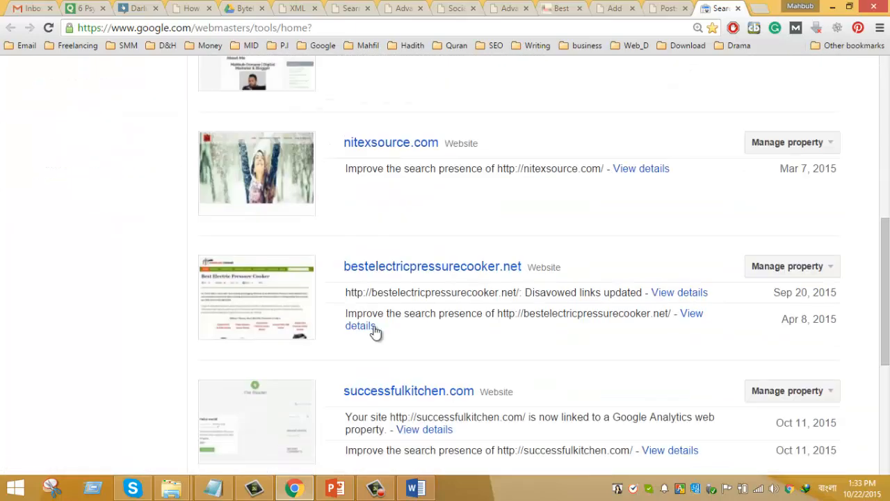
pyautogui.click(417, 274)
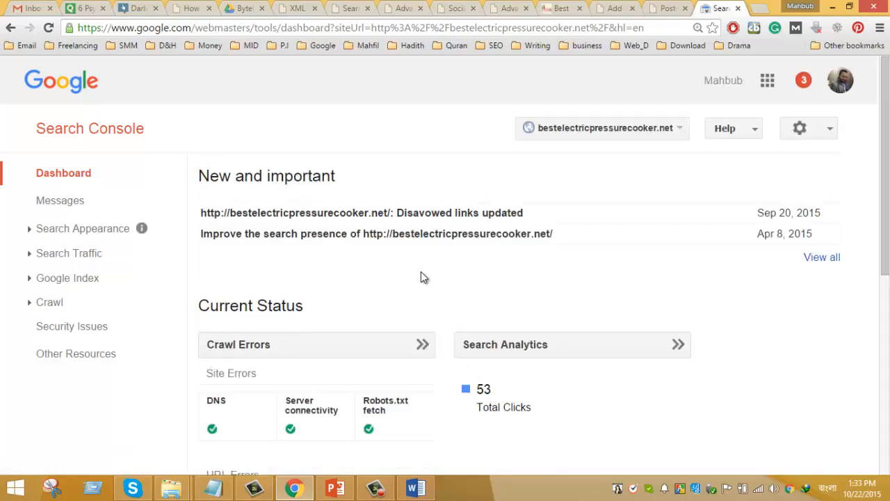
pyautogui.scroll(-4, 421, 277)
pyautogui.scroll(4, 420, 278)
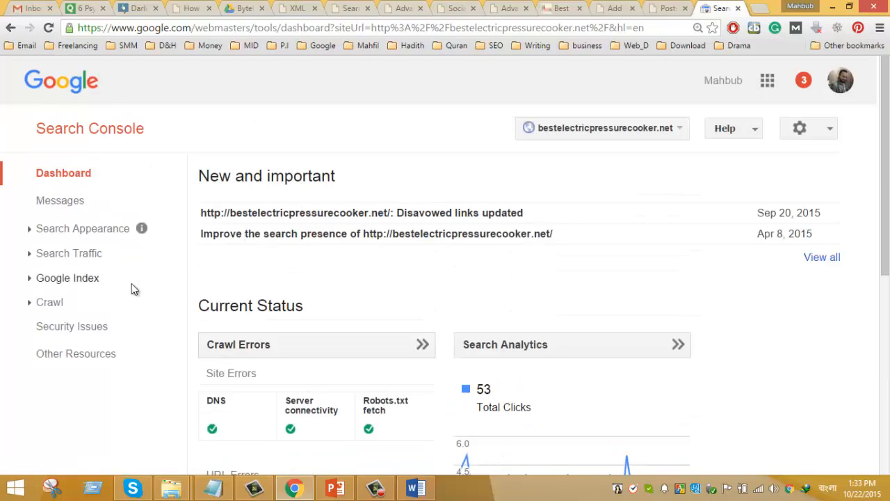
# Step: Open the Sitemaps report from the Crawl section of Search Console for bestelectricpressurecooker.net
pyautogui.click(50, 303)
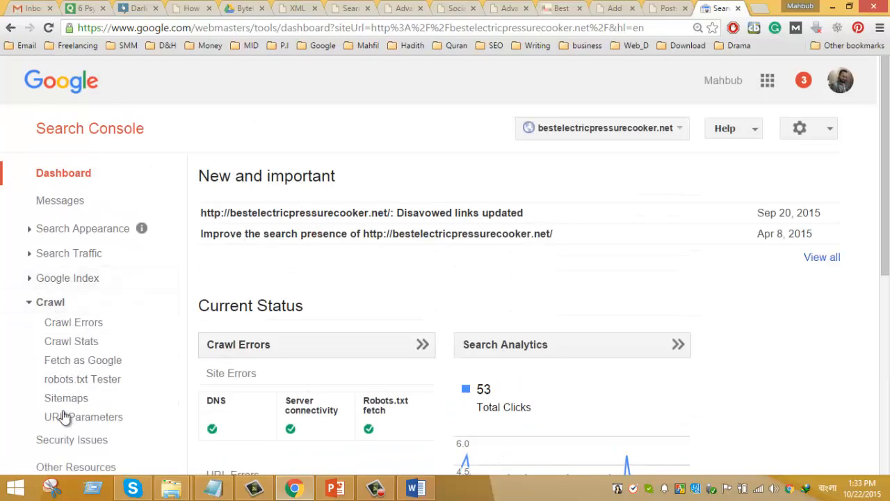
pyautogui.scroll(-2, 90, 361)
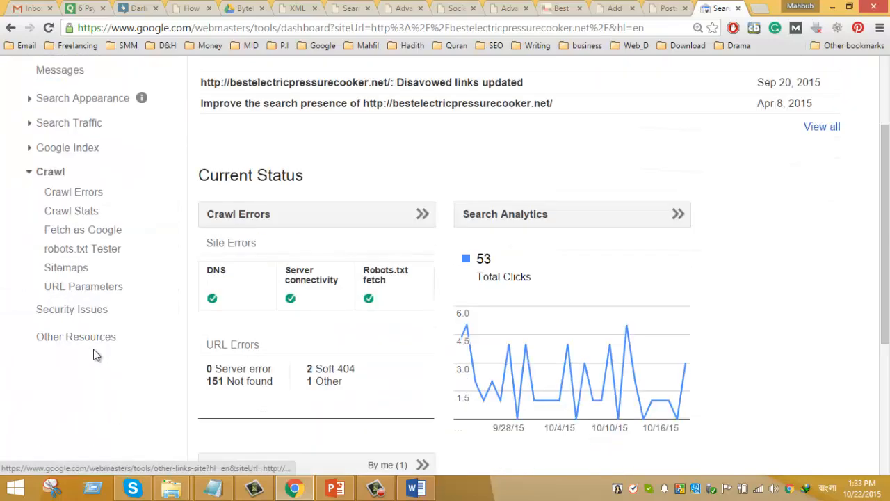
pyautogui.click(84, 268)
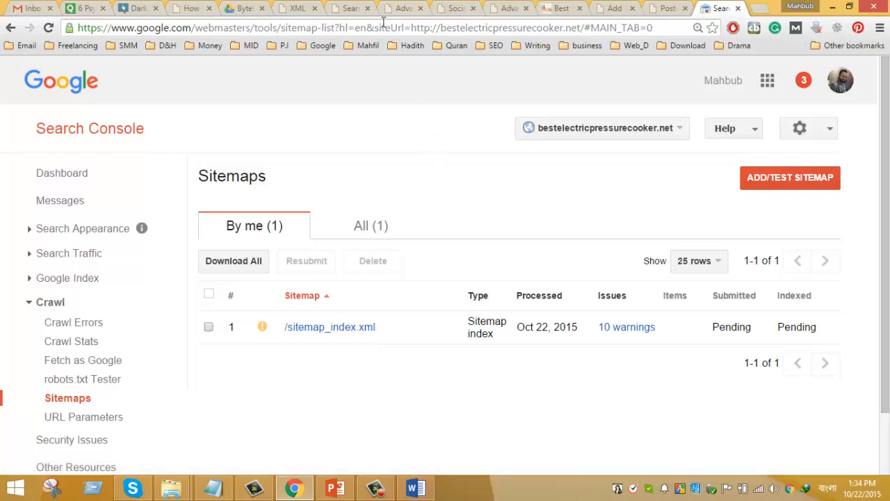
# Step: Close the XML Sitemaps tab and look through the open Yoast SEO Search Console, Advanced and Social pages
pyautogui.click(295, 8)
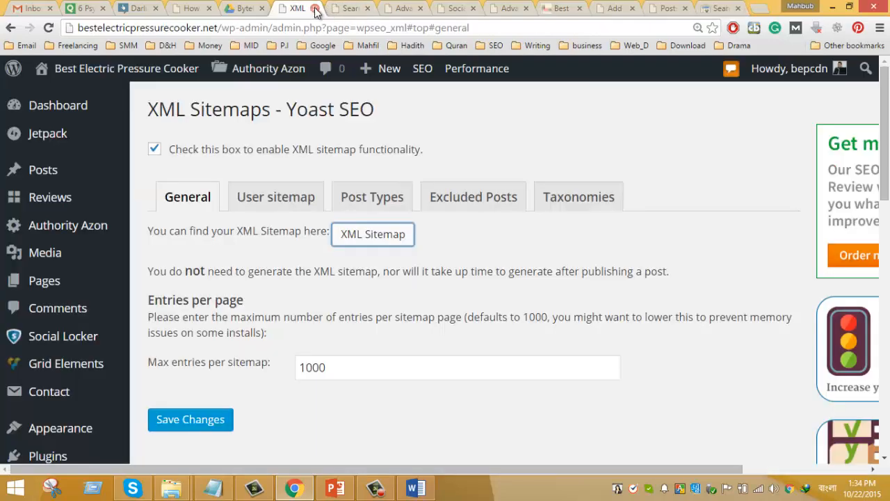
pyautogui.click(315, 10)
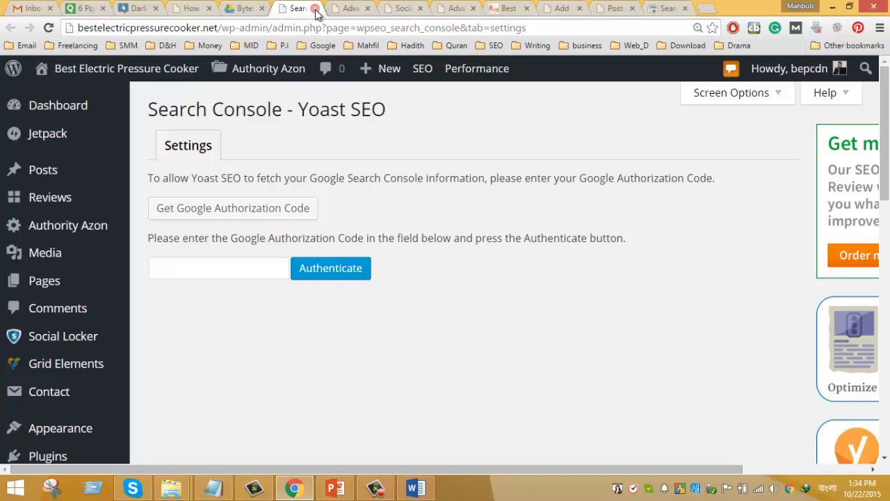
pyautogui.click(350, 8)
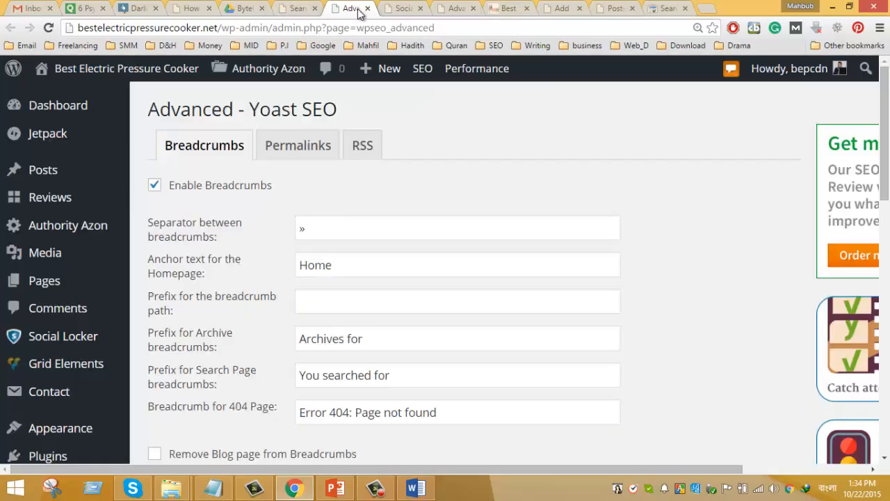
pyautogui.click(401, 9)
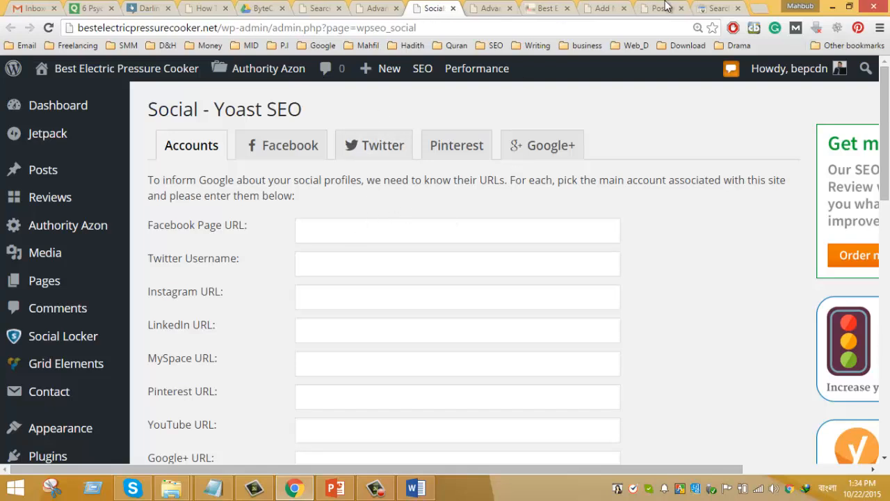
pyautogui.click(717, 8)
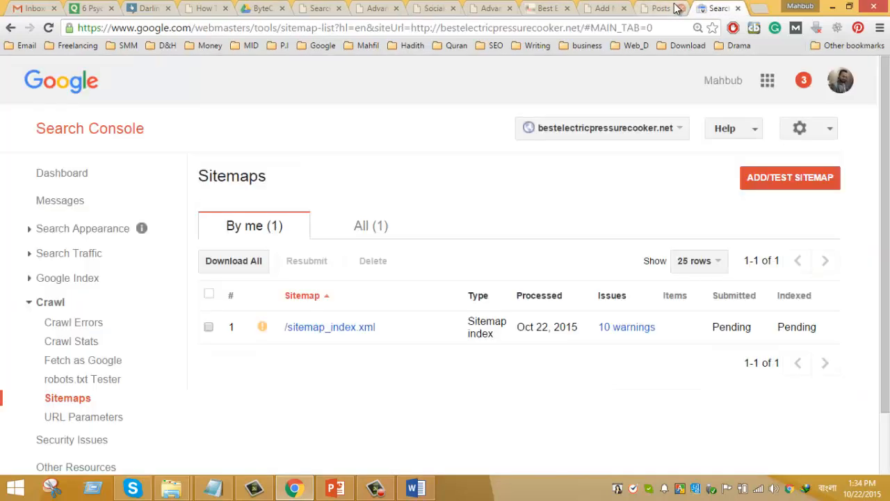
pyautogui.click(318, 8)
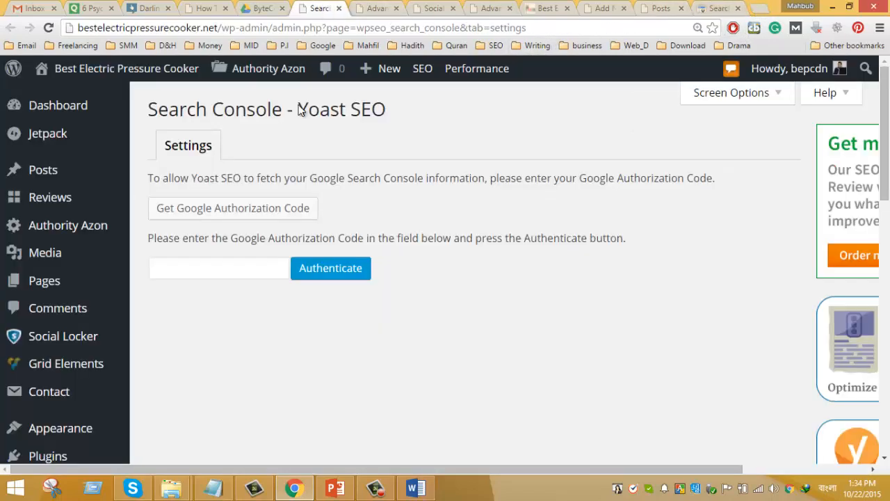
pyautogui.click(376, 9)
pyautogui.click(428, 12)
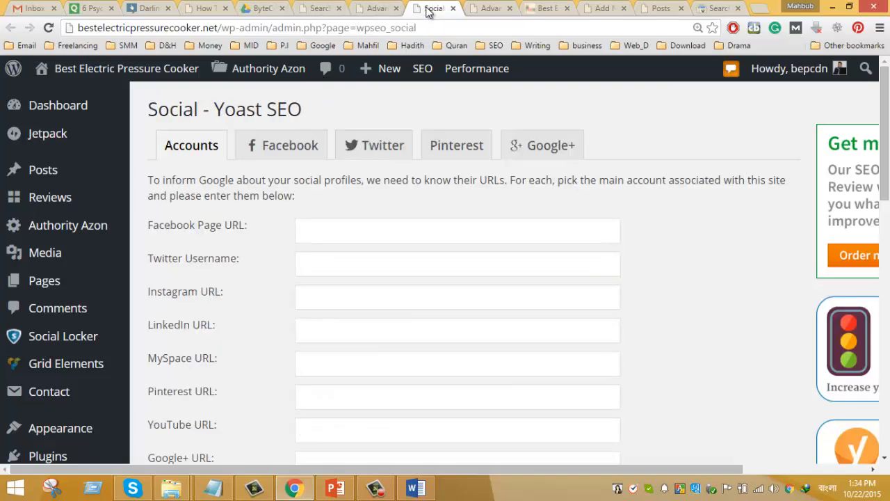
pyautogui.click(489, 8)
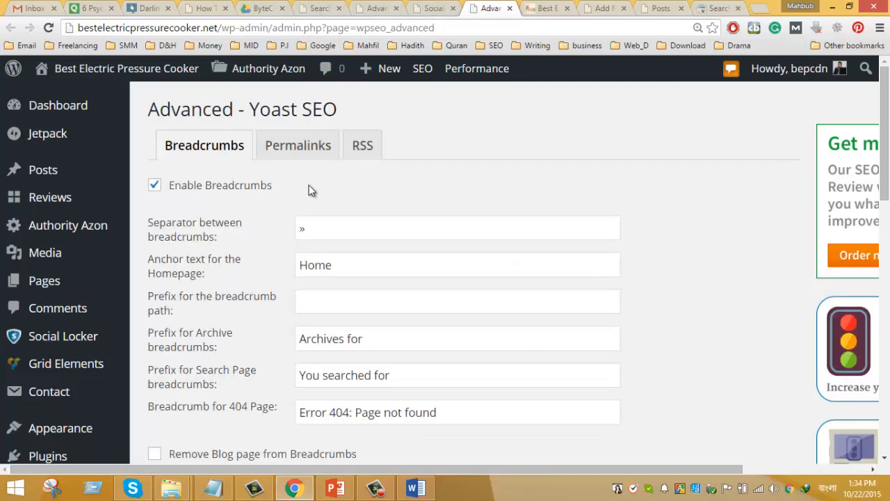
pyautogui.click(376, 227)
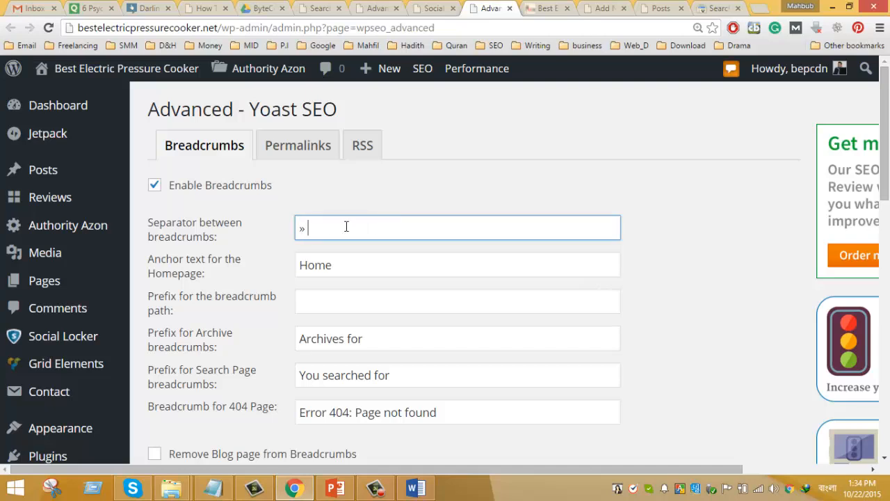
pyautogui.write('sitemap_index.xml')
pyautogui.press('BackSpace')
pyautogui.press('BackSpace')
pyautogui.press('BackSpace')
pyautogui.press('BackSpace')
pyautogui.press('BackSpace')
pyautogui.press('BackSpace')
pyautogui.press('BackSpace')
pyautogui.press('BackSpace')
pyautogui.press('BackSpace')
pyautogui.press('BackSpace')
pyautogui.press('BackSpace')
pyautogui.press('BackSpace')
pyautogui.press('BackSpace')
pyautogui.press('BackSpace')
pyautogui.press('BackSpace')
pyautogui.press('BackSpace')
pyautogui.press('BackSpace')
pyautogui.press('BackSpace')
# Step: Return to Search Console's Sitemaps report, enter sitemap_index.xml in the Add/Test Sitemap dialog, and cancel without submitting
pyautogui.click(714, 8)
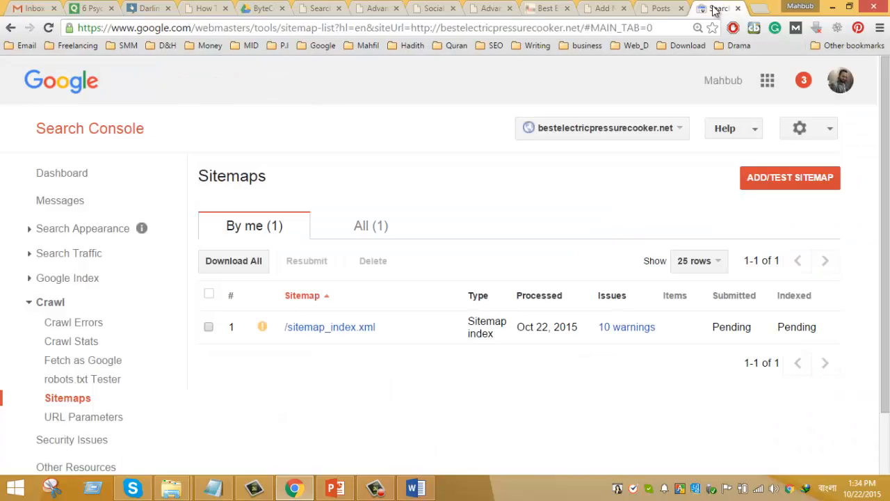
pyautogui.click(789, 177)
pyautogui.click(723, 239)
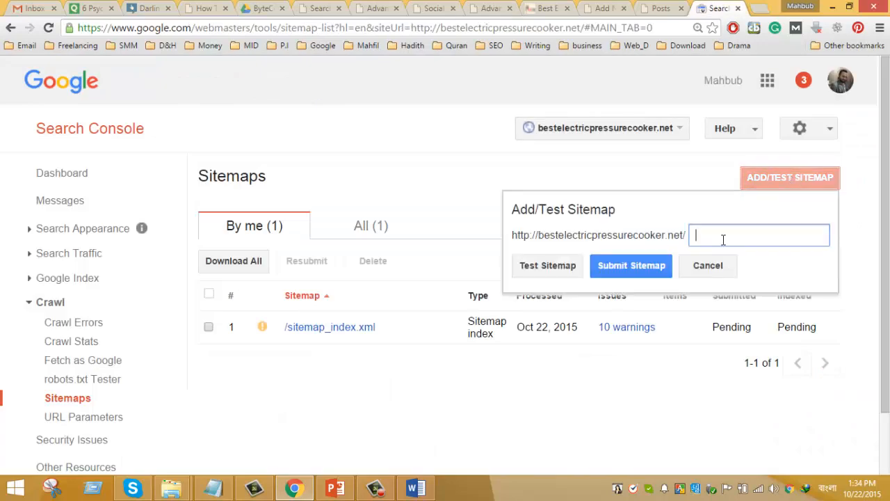
pyautogui.write('sitemap_index.xml')
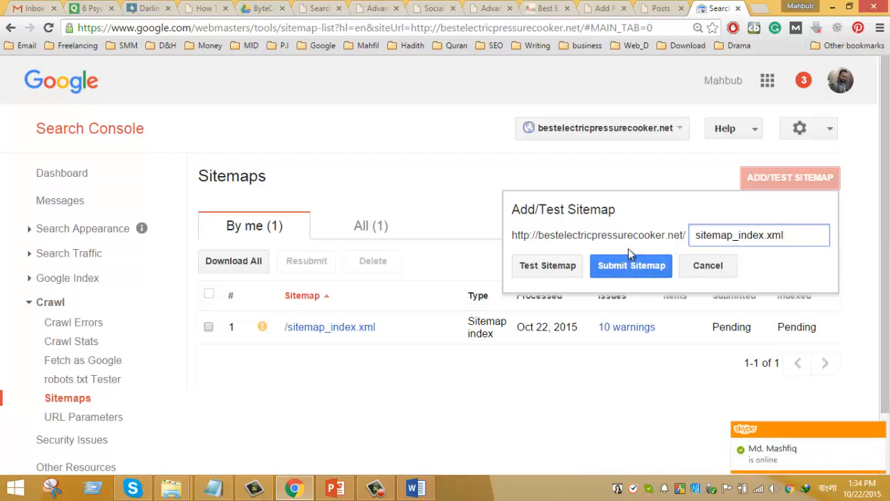
pyautogui.press('BackSpace')
pyautogui.press('BackSpace')
pyautogui.press('BackSpace')
pyautogui.press('BackSpace')
pyautogui.press('BackSpace')
pyautogui.press('BackSpace')
pyautogui.press('BackSpace')
pyautogui.press('BackSpace')
pyautogui.press('BackSpace')
pyautogui.press('BackSpace')
pyautogui.press('BackSpace')
pyautogui.press('BackSpace')
pyautogui.press('BackSpace')
pyautogui.press('BackSpace')
pyautogui.press('BackSpace')
pyautogui.press('BackSpace')
pyautogui.press('BackSpace')
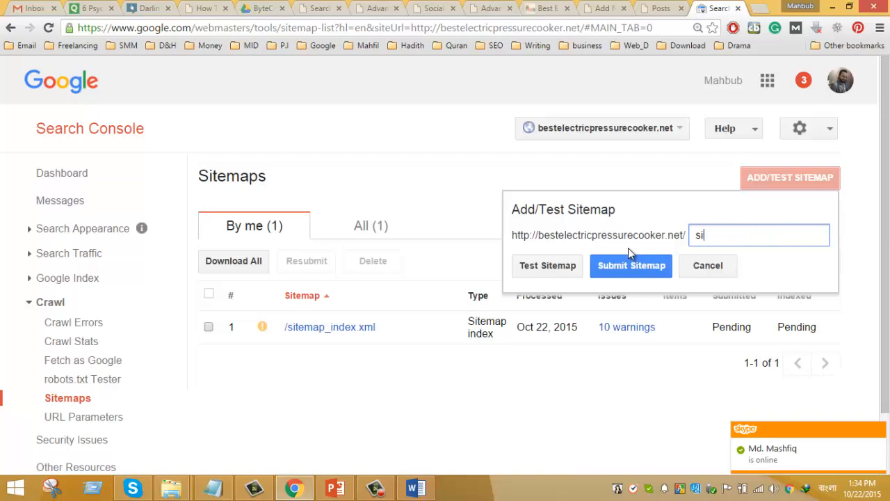
pyautogui.click(707, 265)
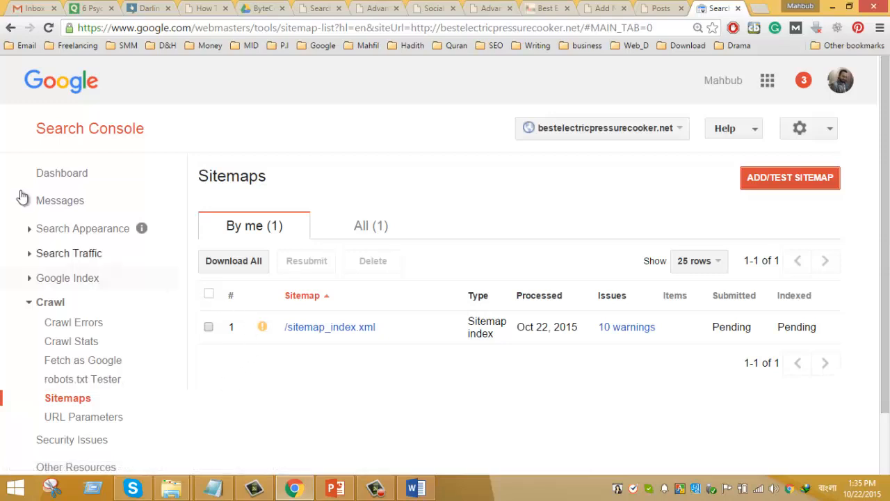
# Step: Return to the Yoast SEO pages in WordPress and open the XML Sitemaps settings in a new tab
pyautogui.click(317, 8)
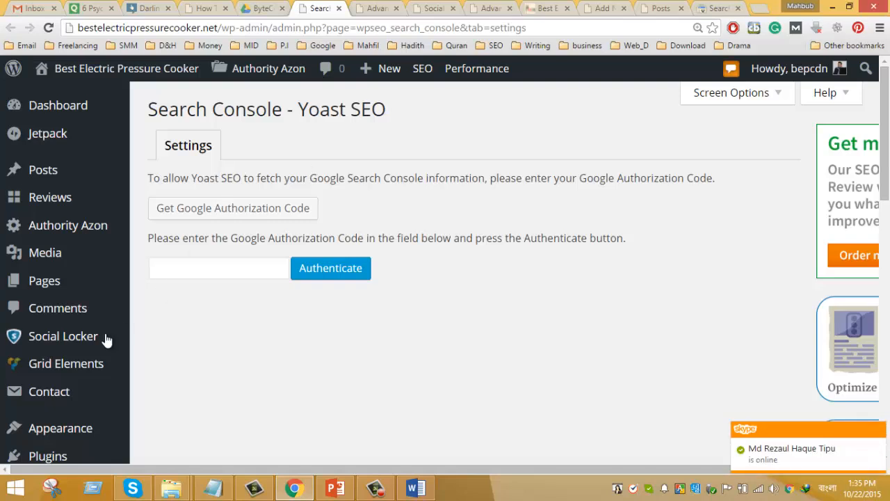
pyautogui.moveTo(16, 435)
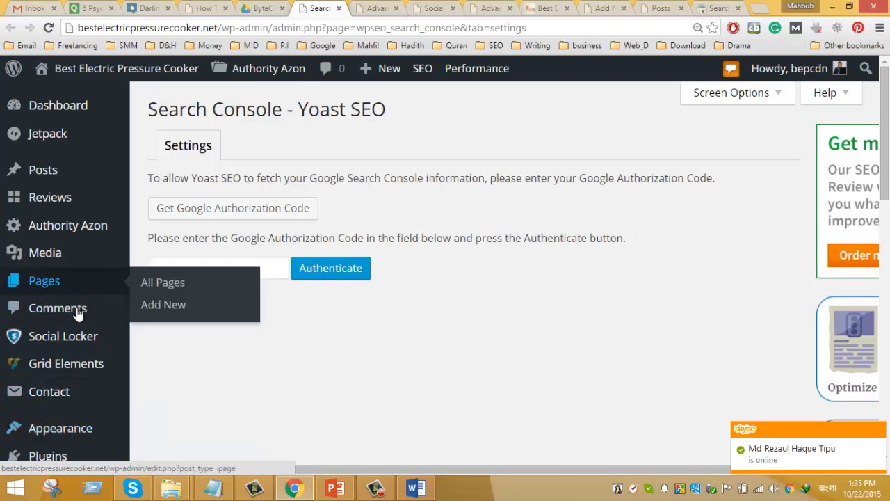
pyautogui.scroll(-5, 60, 410)
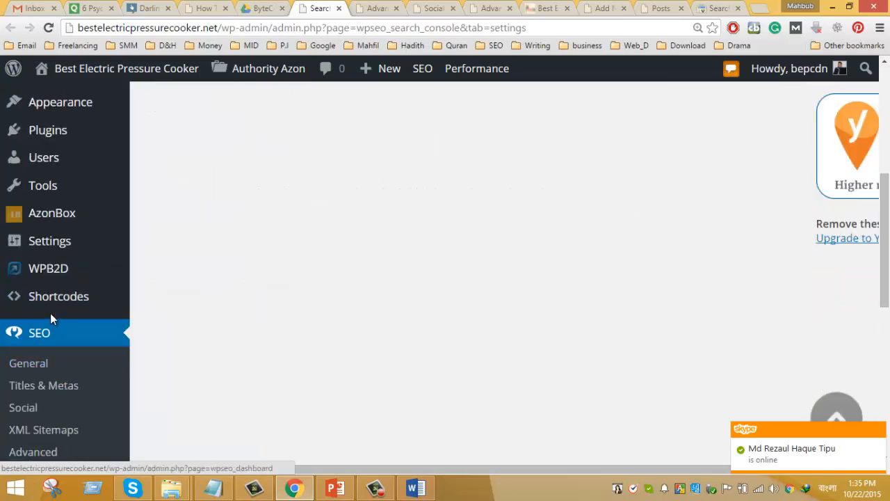
pyautogui.scroll(-1, 46, 410)
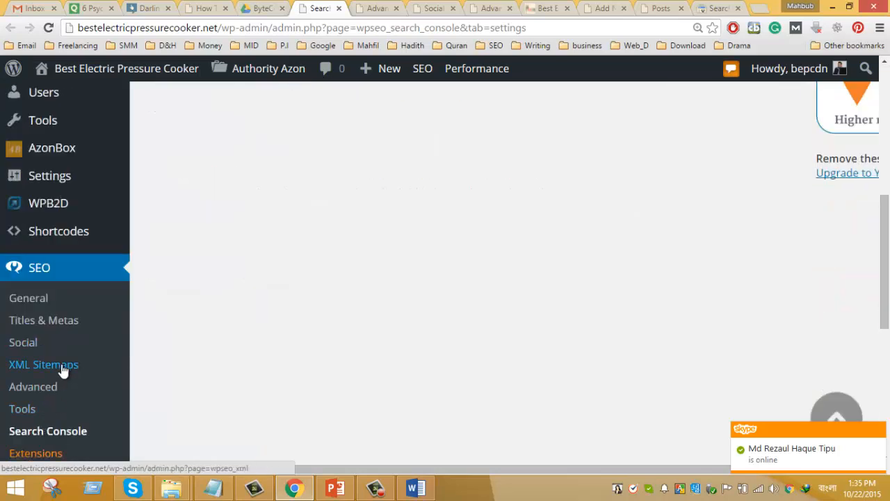
pyautogui.middleClick(63, 368)
pyautogui.click(351, 10)
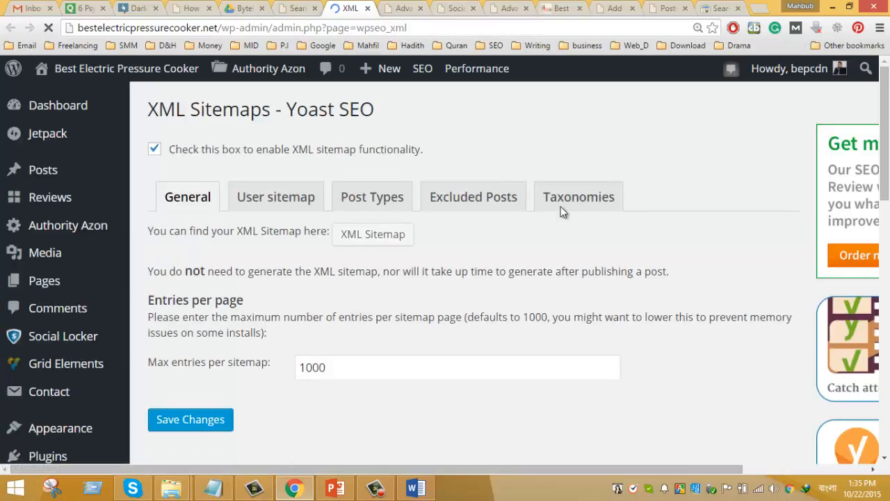
# Step: Review the Taxonomies, General, Excluded Posts and Post Types sections of the XML Sitemaps settings, and close the page's tab
pyautogui.click(567, 212)
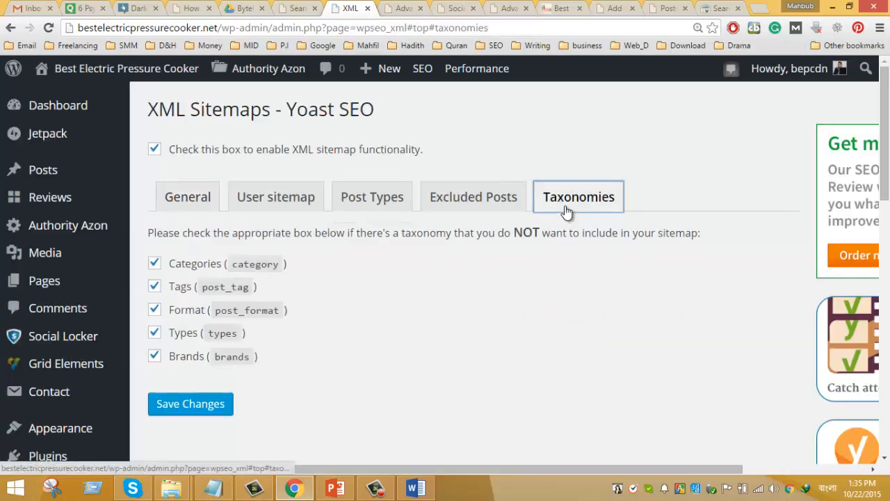
pyautogui.click(306, 197)
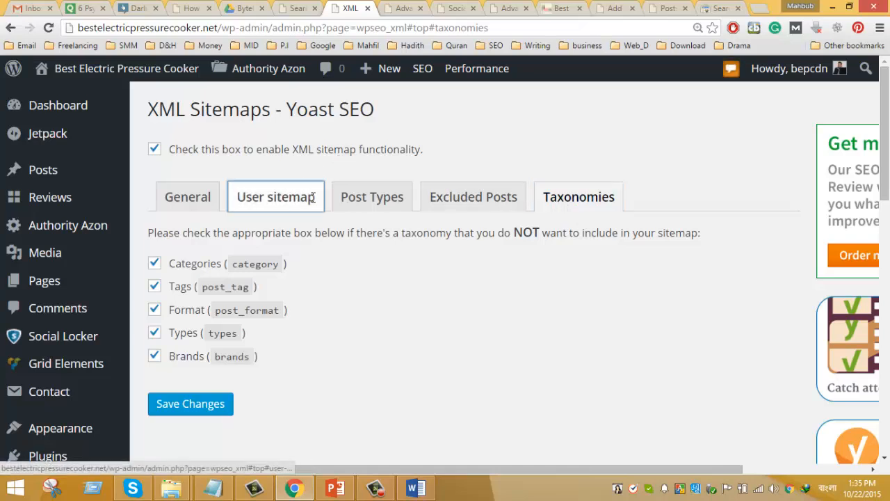
pyautogui.click(186, 192)
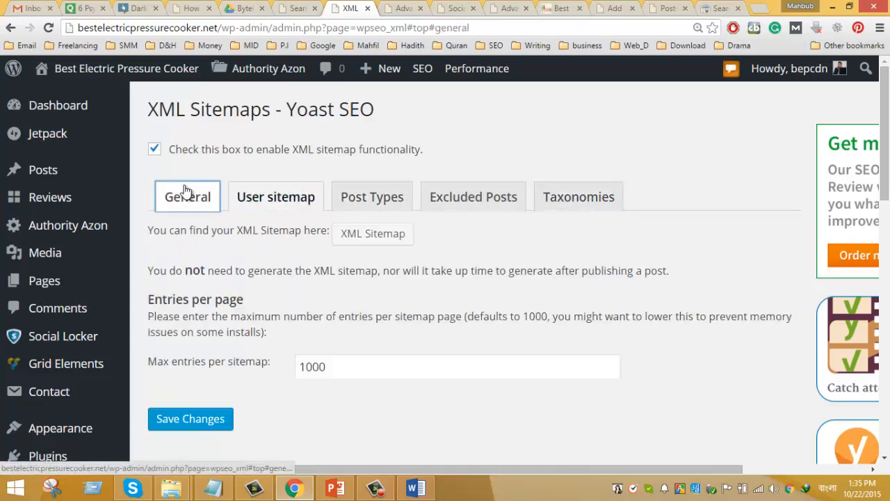
pyautogui.click(487, 205)
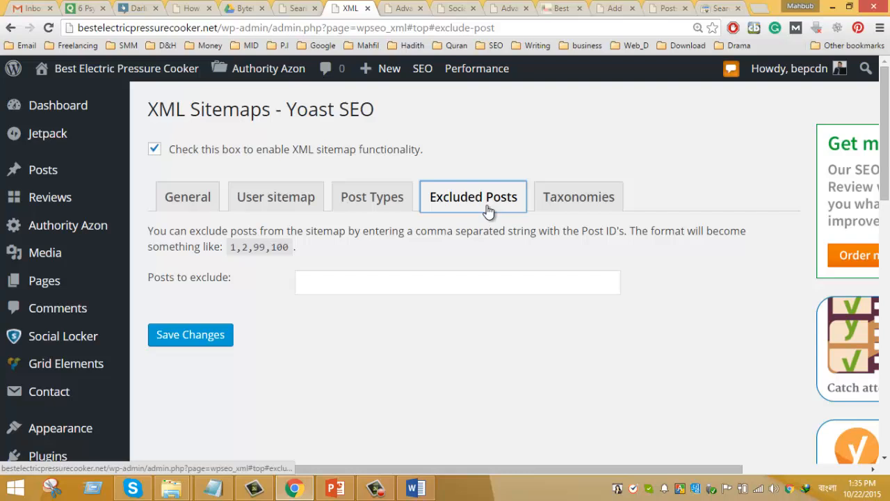
pyautogui.click(372, 195)
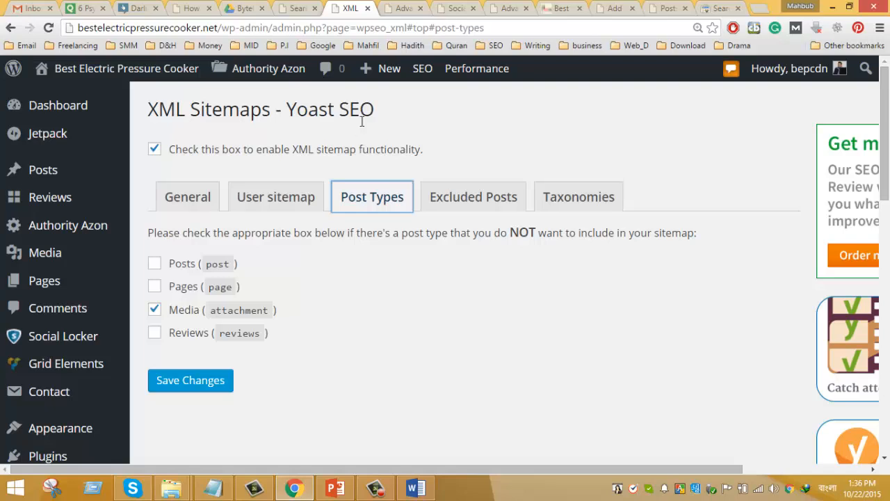
pyautogui.click(369, 8)
# Step: Open the RSS section of Yoast SEO's Advanced settings, and open the Permalinks section in a separate tab
pyautogui.click(355, 8)
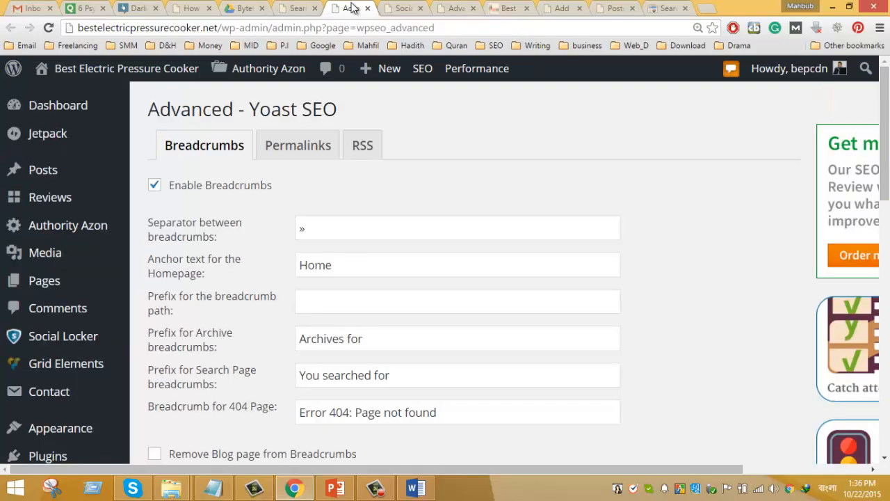
pyautogui.click(294, 149)
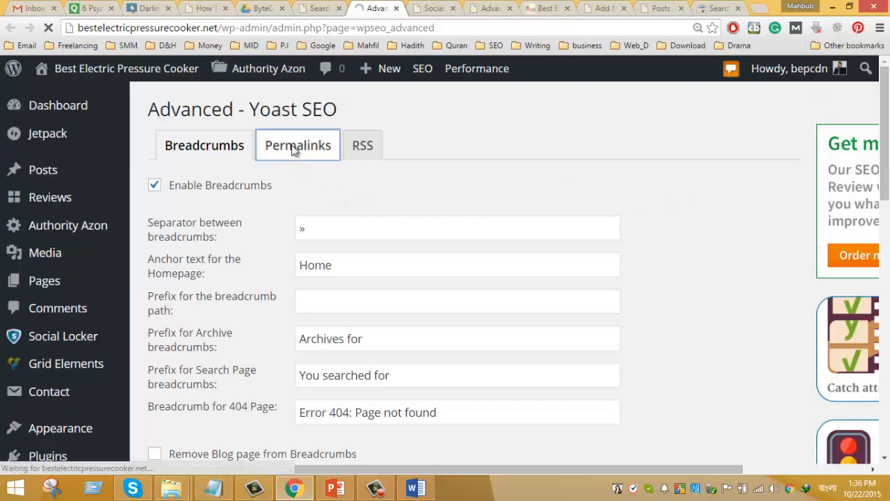
pyautogui.click(360, 147)
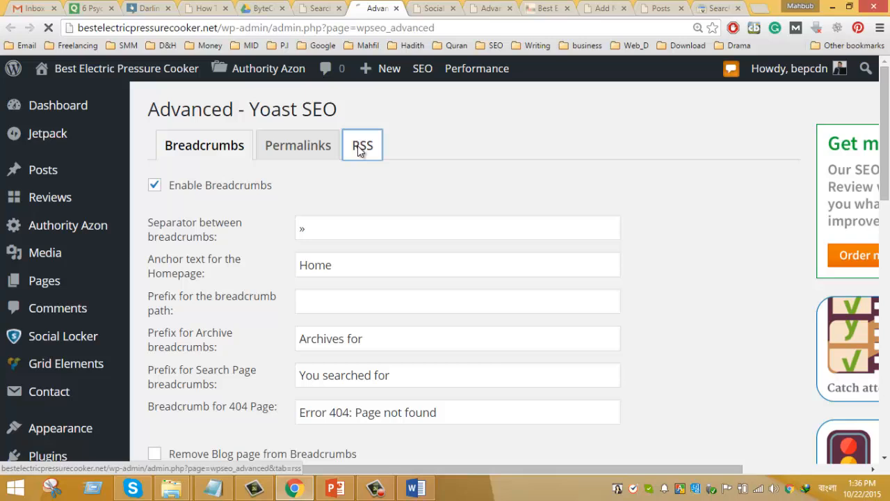
pyautogui.middleClick(318, 148)
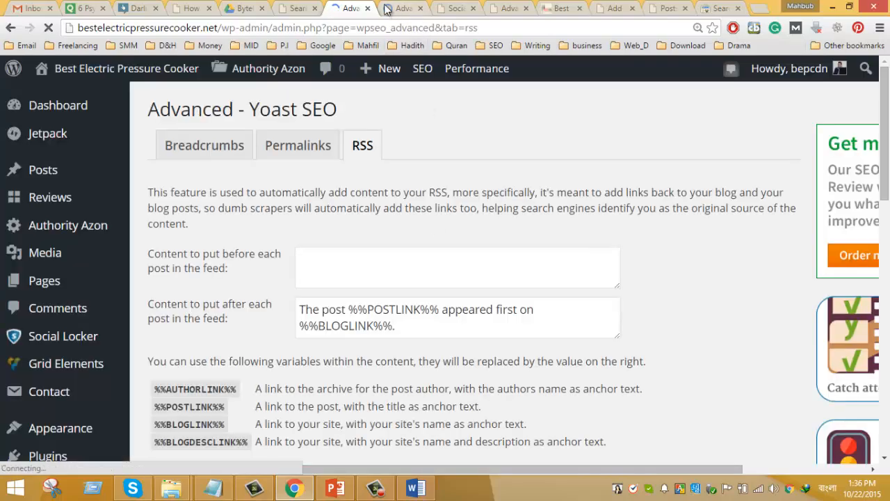
pyautogui.click(389, 9)
pyautogui.click(350, 9)
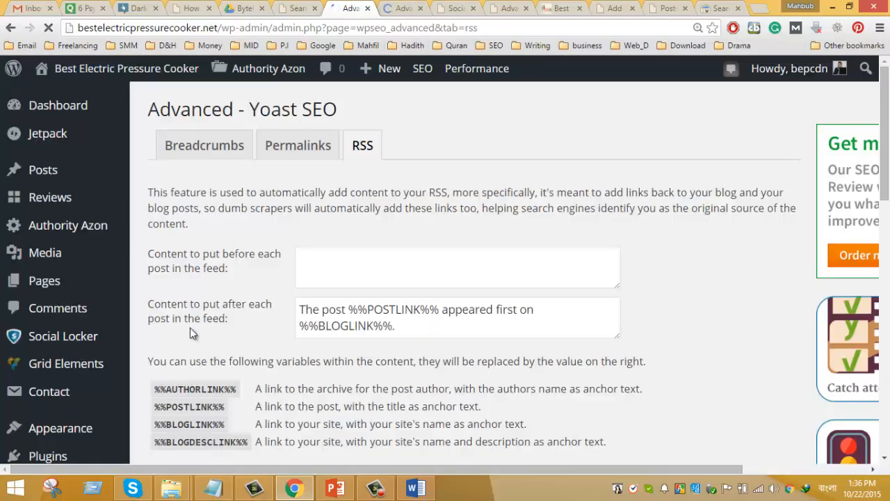
# Step: Read through the RSS feed content fields and their available variables, and open the Permalinks section
pyautogui.scroll(-5, 383, 306)
pyautogui.scroll(4, 439, 370)
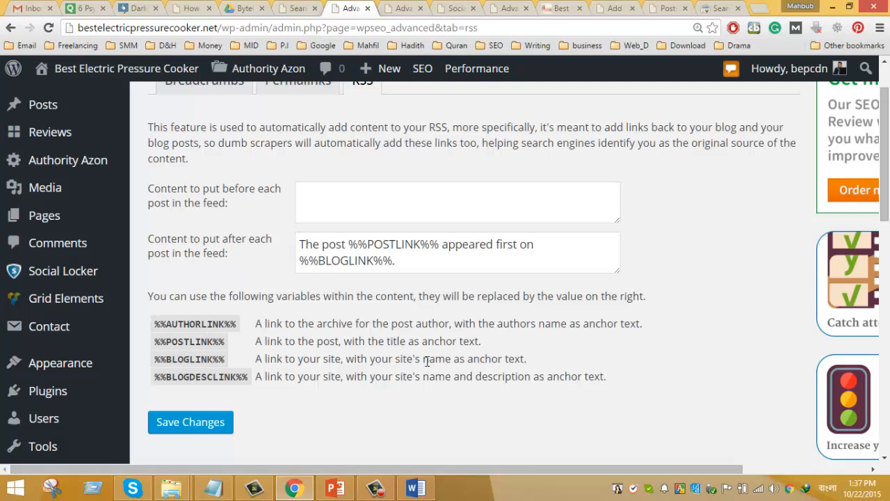
pyautogui.scroll(1, 427, 361)
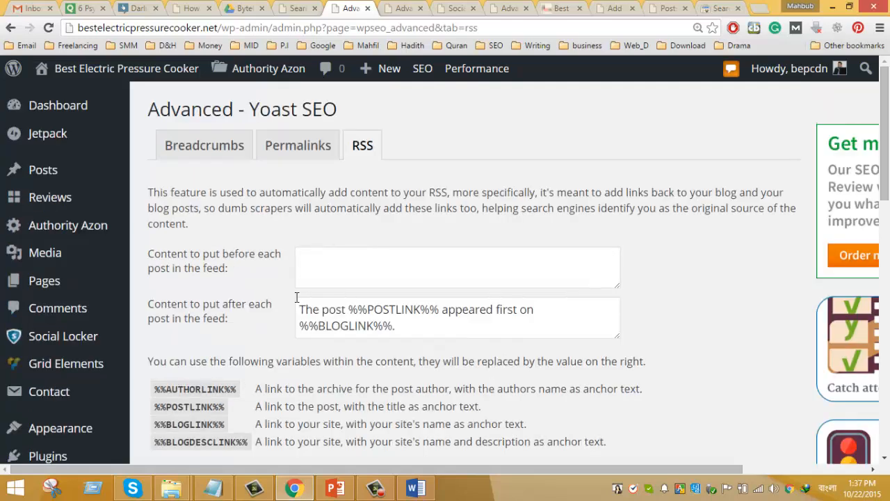
pyautogui.click(284, 147)
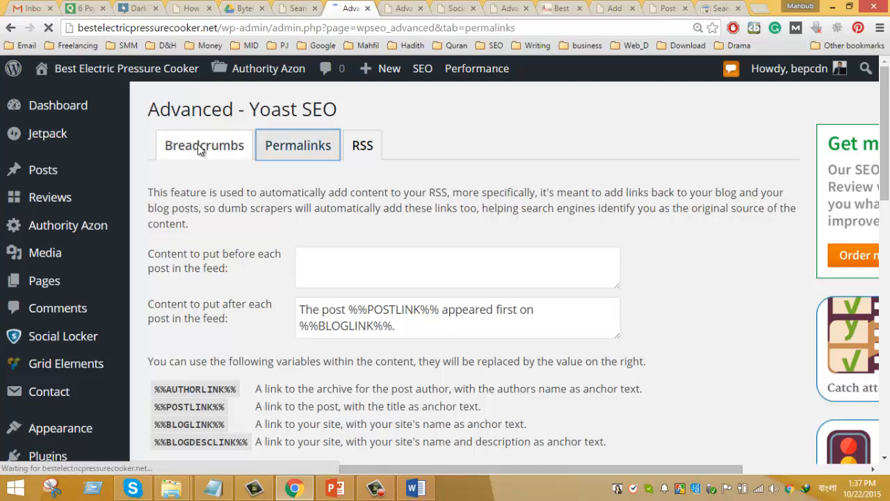
# Step: Review the Change URLs, Clean up permalinks and Clean up the head options in Yoast SEO's Permalinks section
pyautogui.scroll(-3, 348, 196)
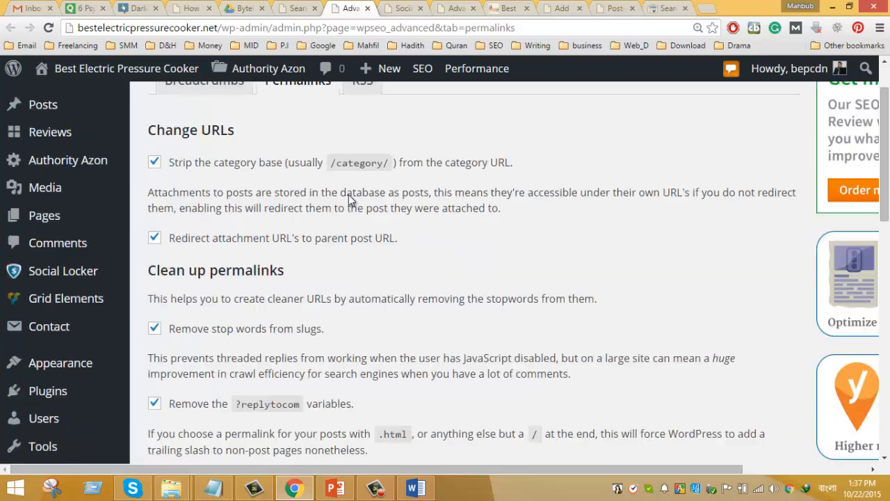
pyautogui.scroll(-4, 349, 196)
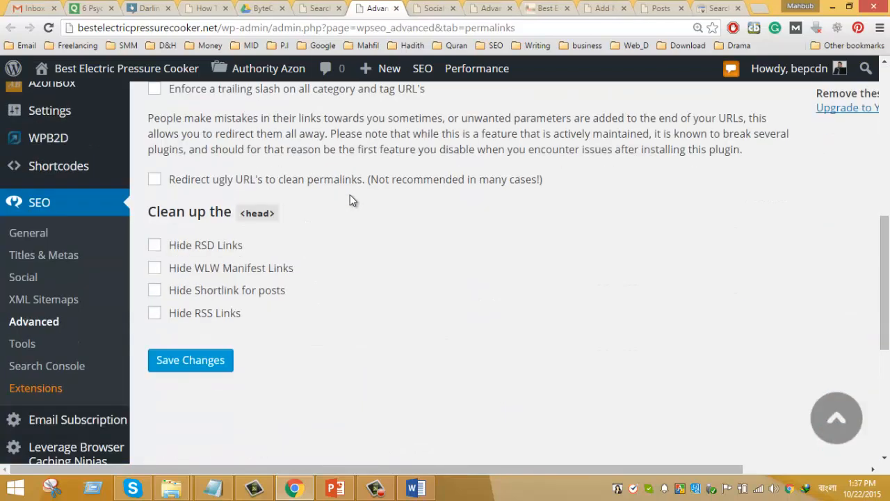
pyautogui.scroll(3, 349, 200)
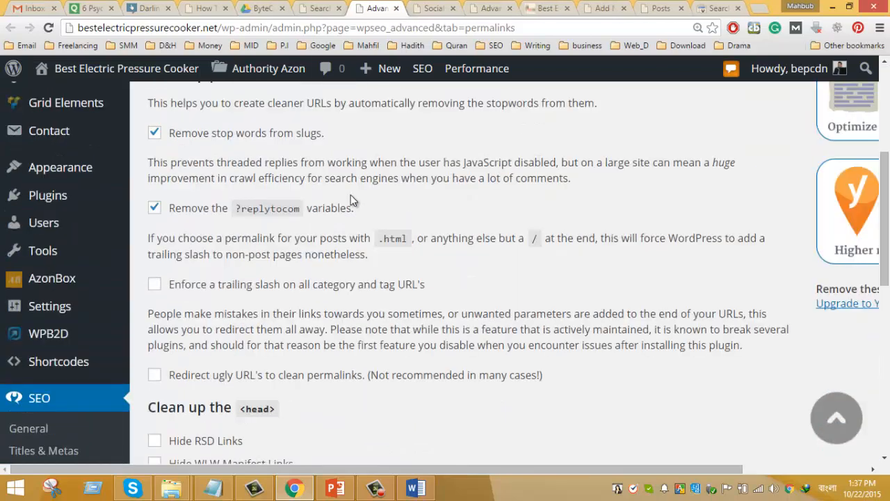
pyautogui.scroll(4, 351, 200)
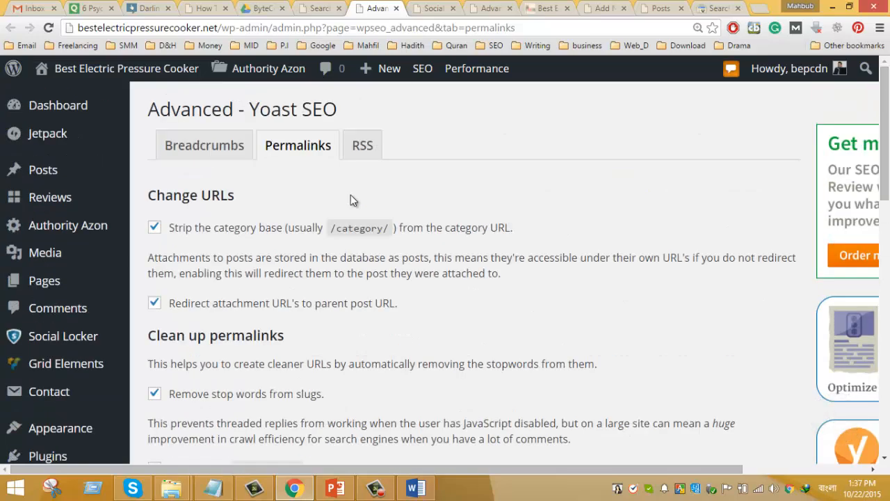
pyautogui.scroll(-4, 352, 199)
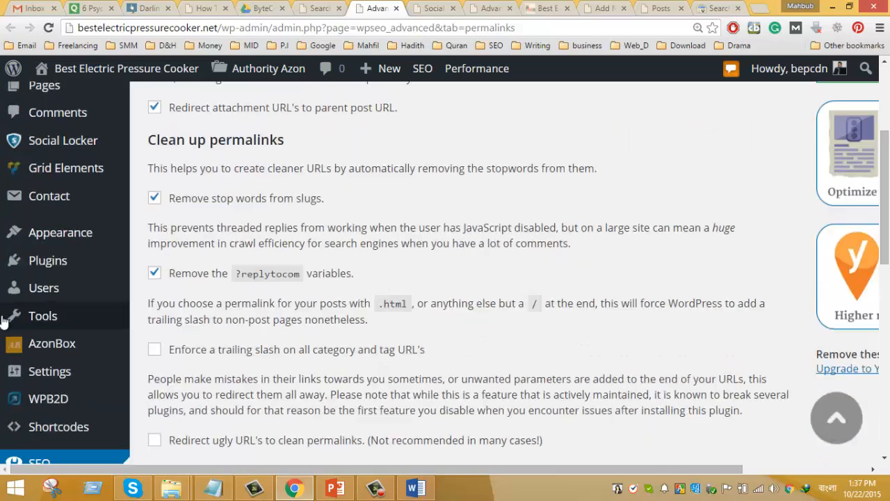
# Step: Open WordPress's Reading settings, review the feed article display and Search Engine Visibility options, and close the page's tab
pyautogui.moveTo(49, 309)
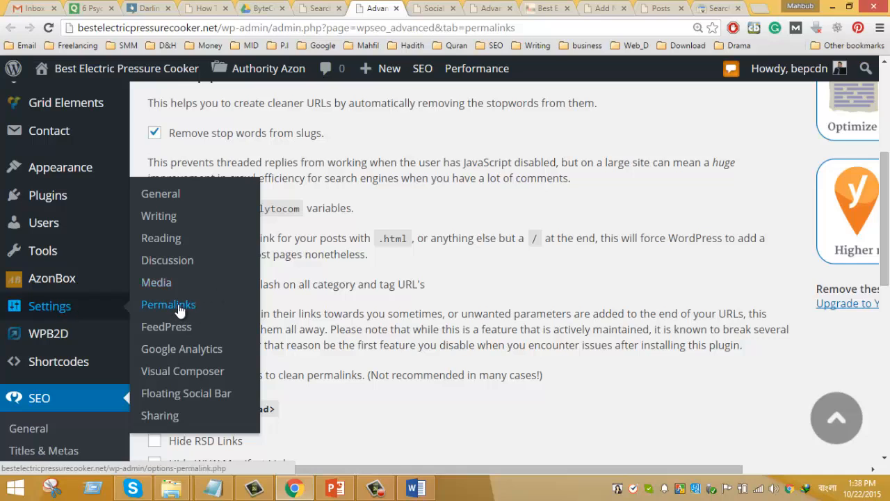
pyautogui.click(172, 236)
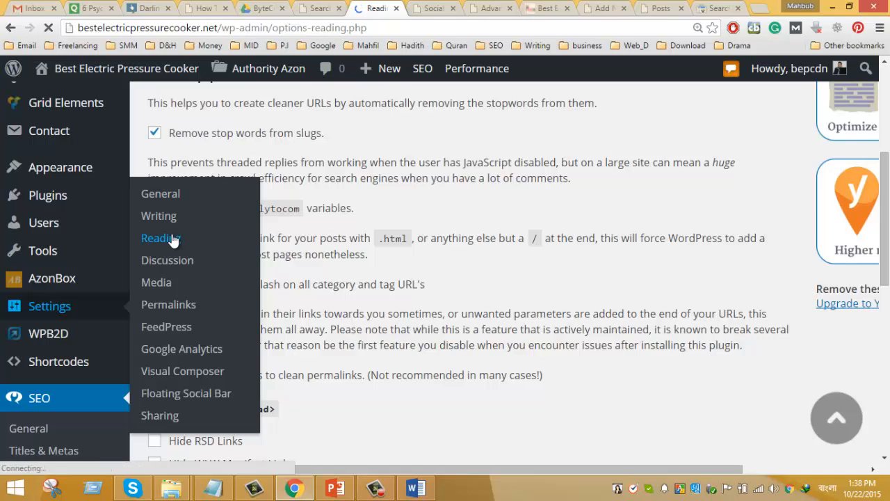
pyautogui.scroll(-3, 421, 274)
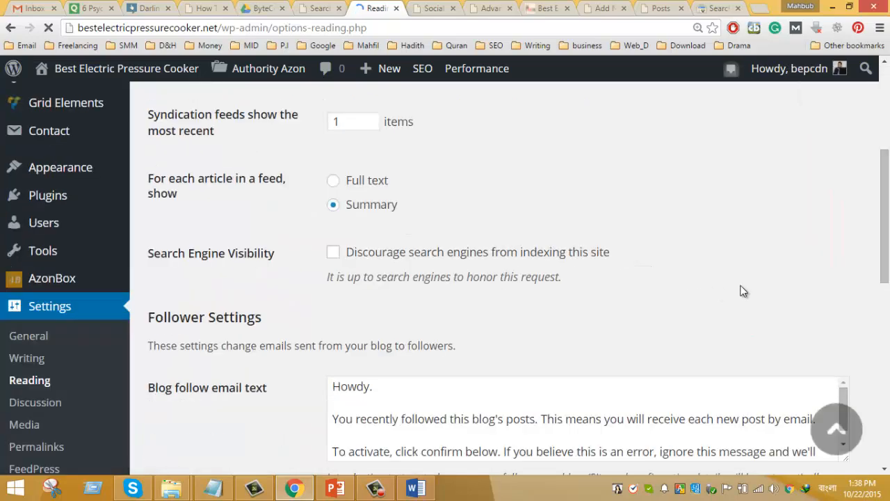
pyautogui.scroll(-2, 741, 287)
pyautogui.scroll(1, 737, 292)
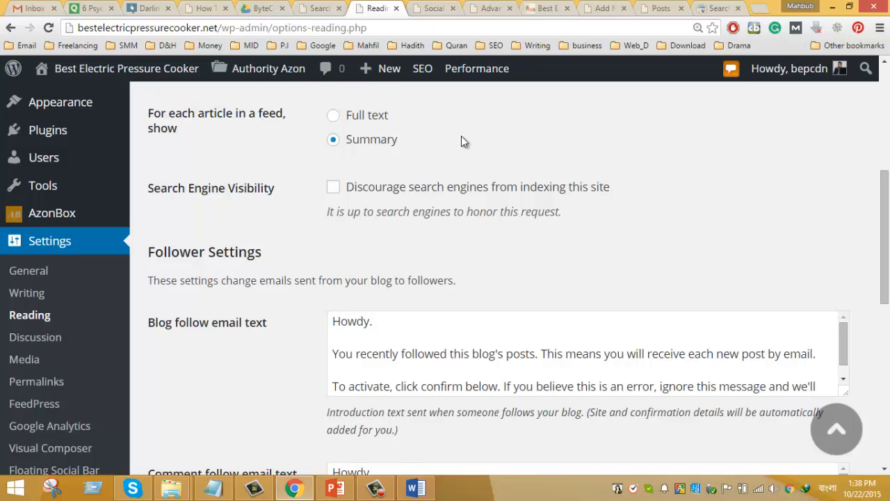
pyautogui.click(395, 9)
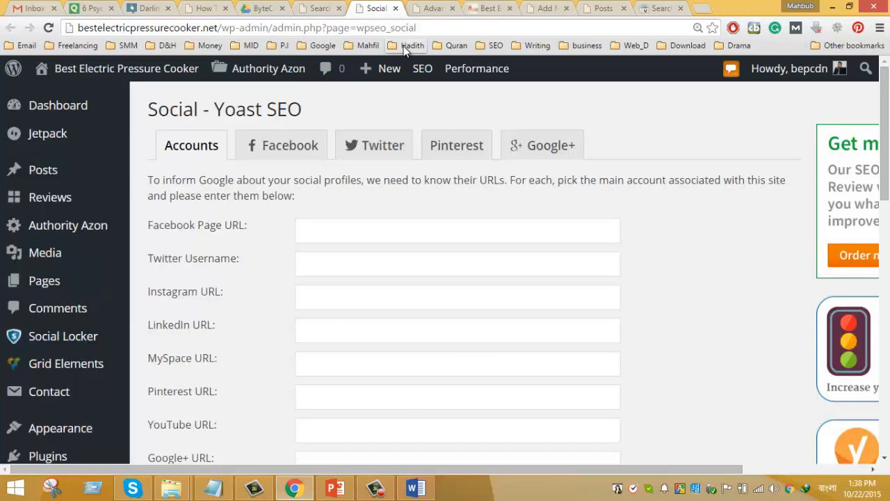
# Step: Look over the social profile fields, from Facebook Page URL to Google+ URL, in Yoast SEO's Social accounts, and close the page's tab
pyautogui.scroll(-4, 185, 258)
pyautogui.scroll(4, 408, 145)
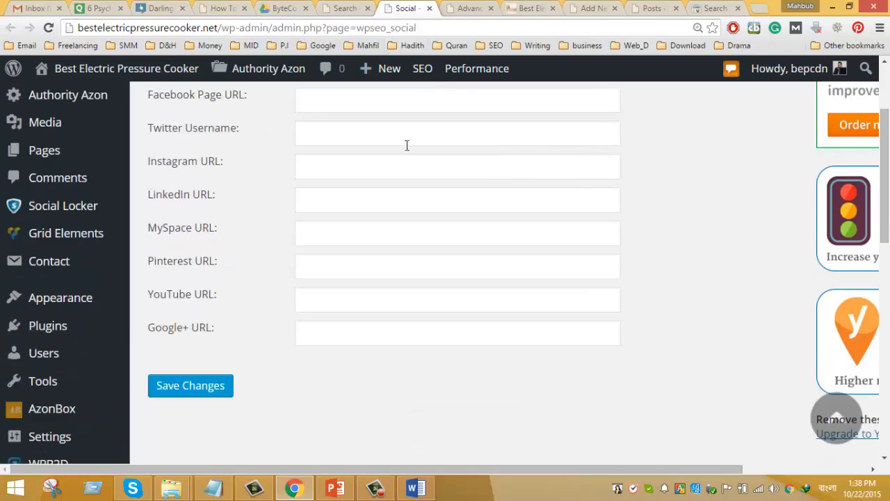
pyautogui.click(340, 226)
pyautogui.click(334, 258)
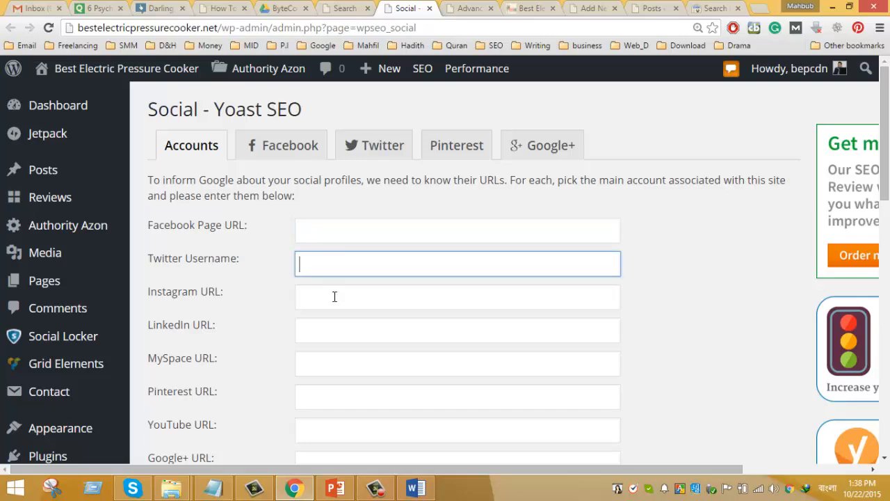
pyautogui.click(333, 296)
pyautogui.click(330, 338)
pyautogui.scroll(-3, 331, 336)
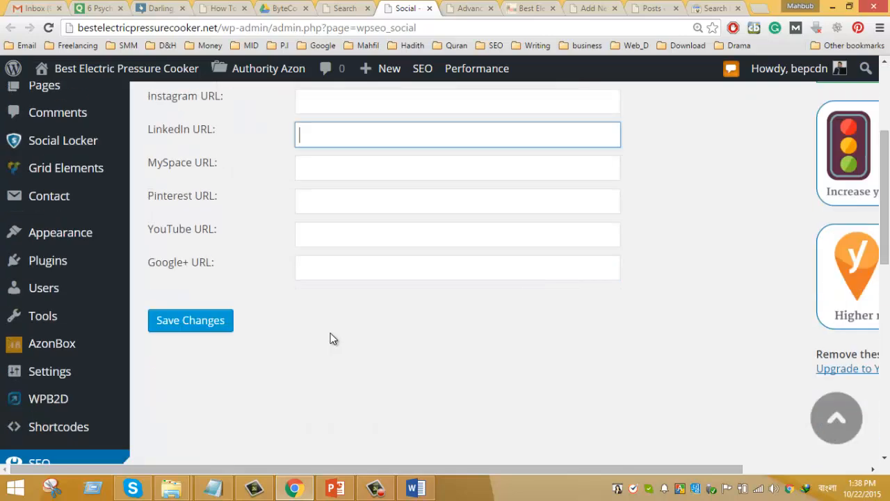
pyautogui.scroll(3, 331, 338)
pyautogui.click(320, 292)
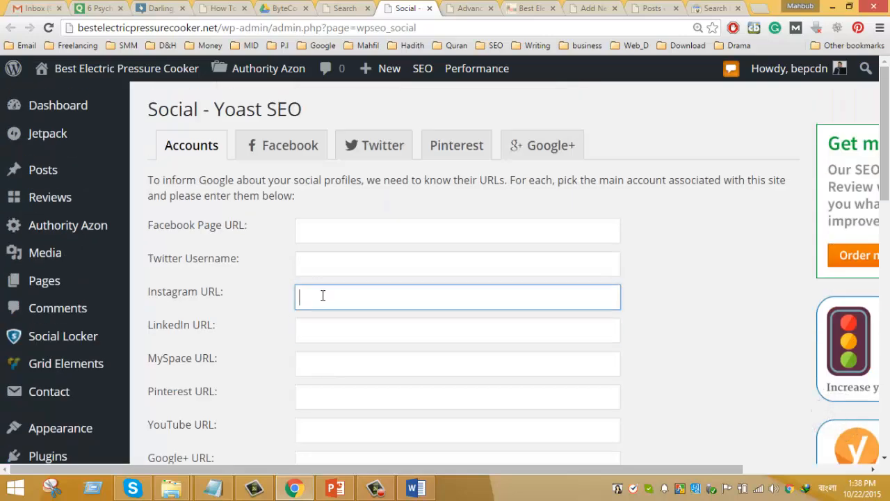
pyautogui.scroll(-5, 322, 301)
pyautogui.scroll(2, 323, 300)
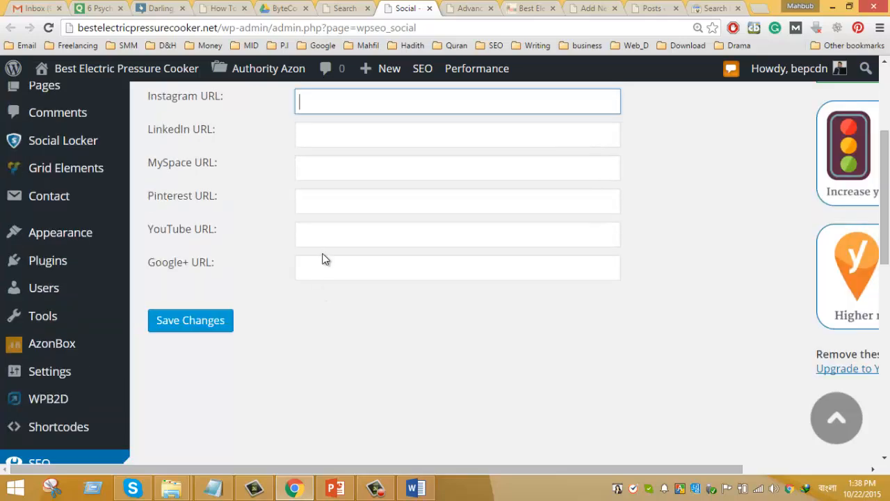
pyautogui.scroll(3, 321, 271)
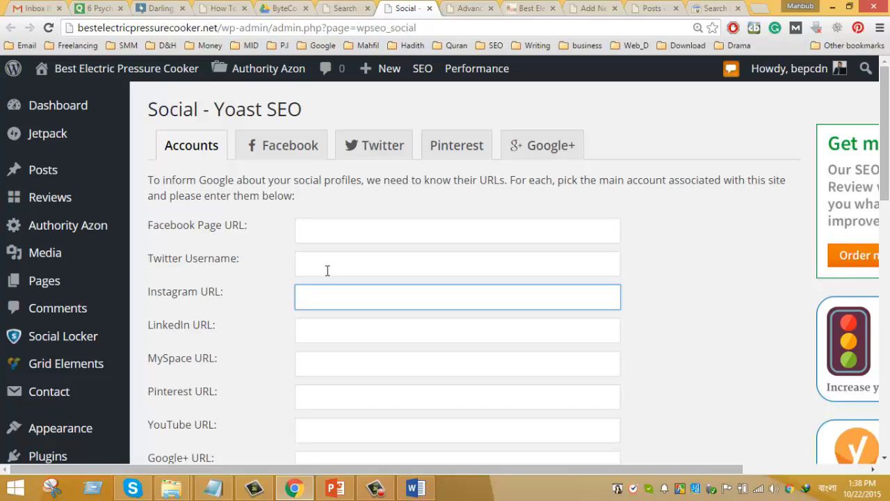
pyautogui.scroll(-3, 324, 304)
pyautogui.scroll(3, 320, 313)
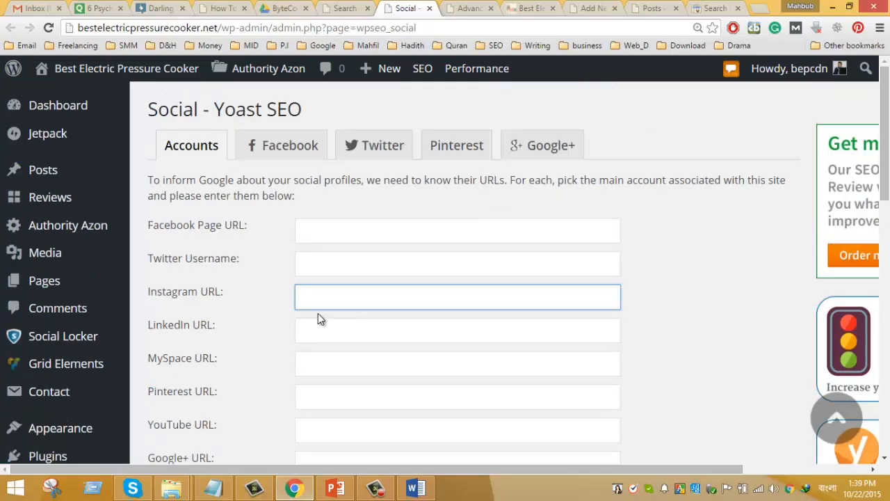
pyautogui.scroll(-2, 317, 318)
pyautogui.scroll(2, 318, 318)
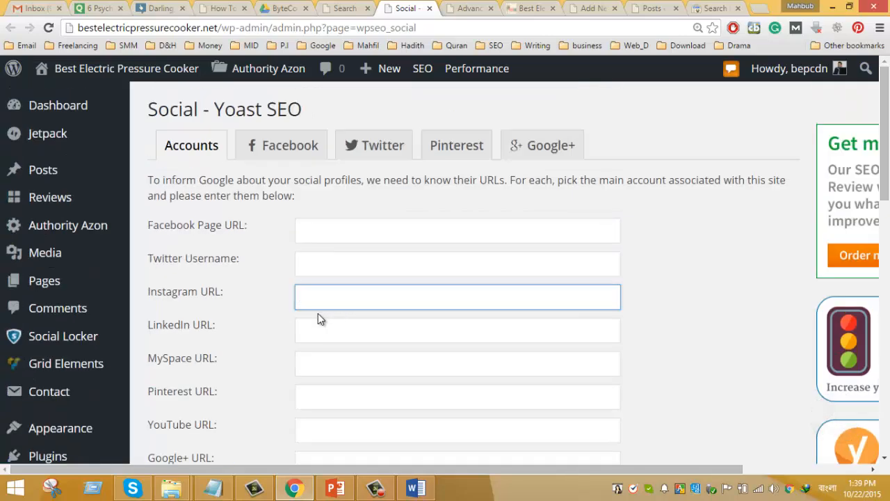
pyautogui.click(429, 8)
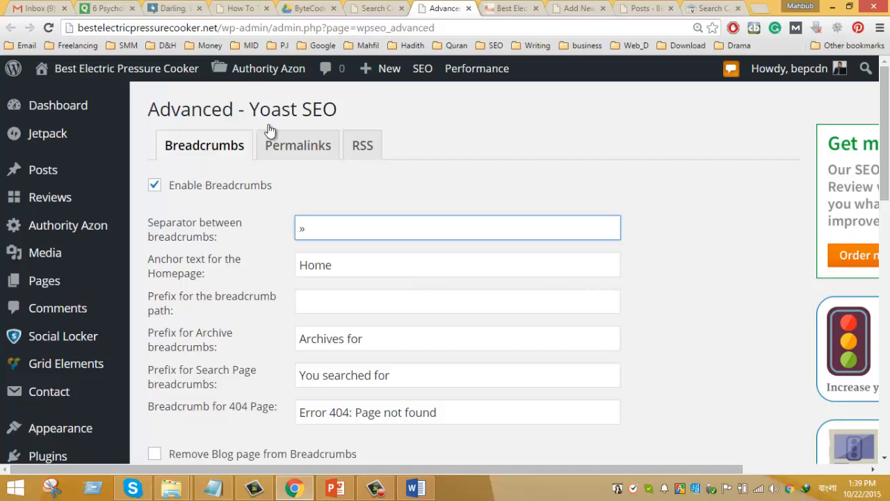
# Step: Close the Advanced settings tab and open Yoast SEO's Search Console page in a new tab
pyautogui.click(468, 8)
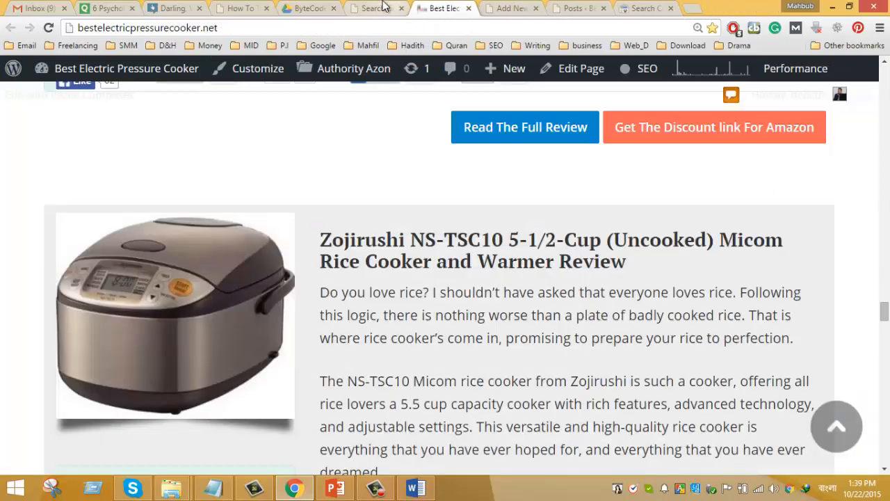
pyautogui.click(381, 8)
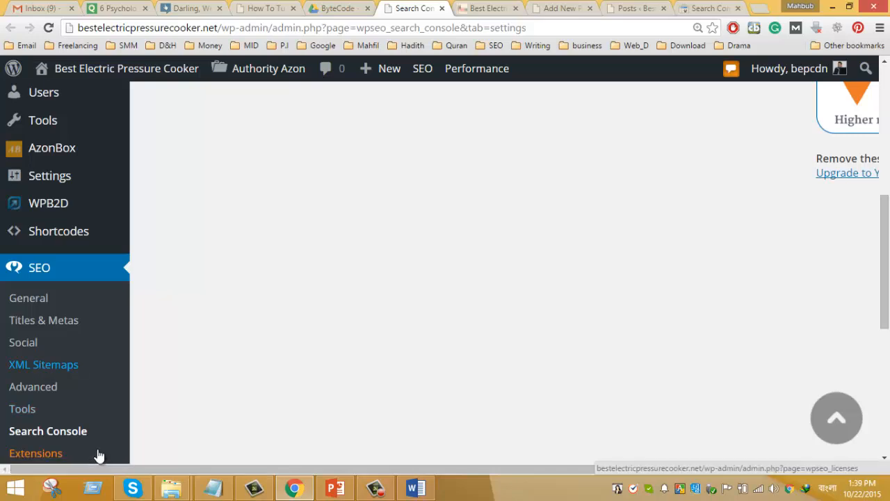
pyautogui.click(62, 436)
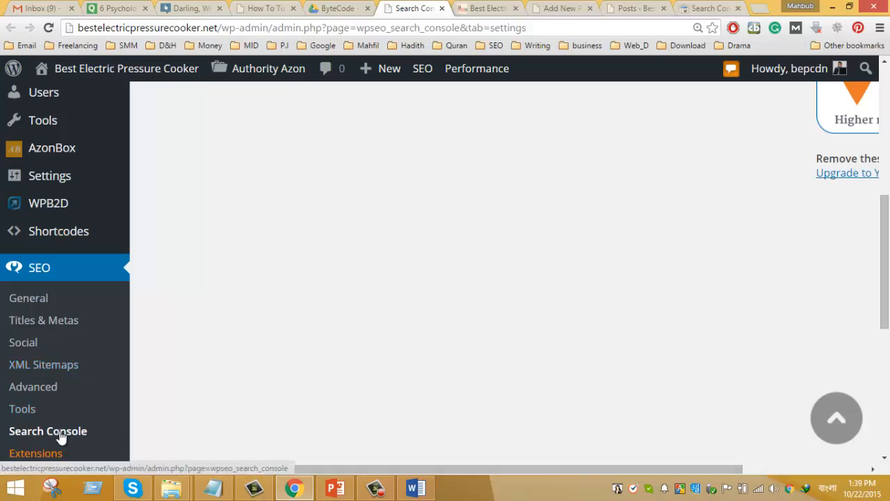
pyautogui.click(438, 8)
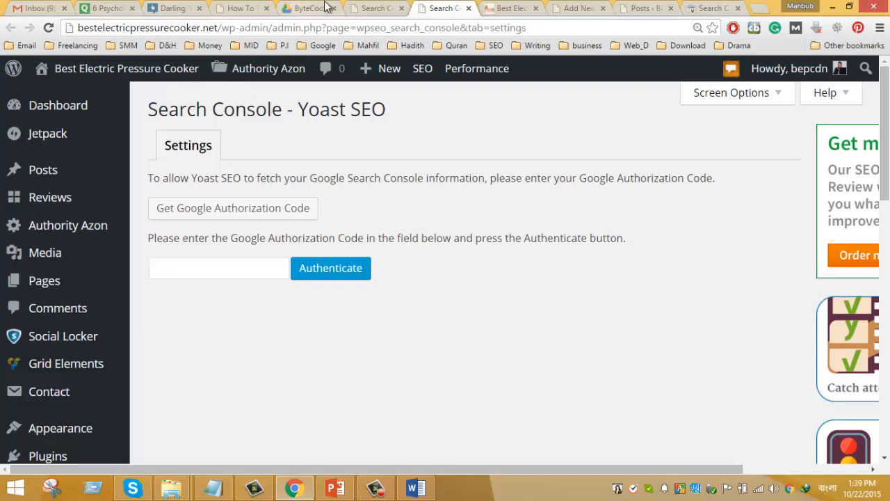
# Step: Request a Google authorization code with the first Google account, allow Yoast SEO access, copy the code and minimize the pop-up window
pyautogui.click(283, 207)
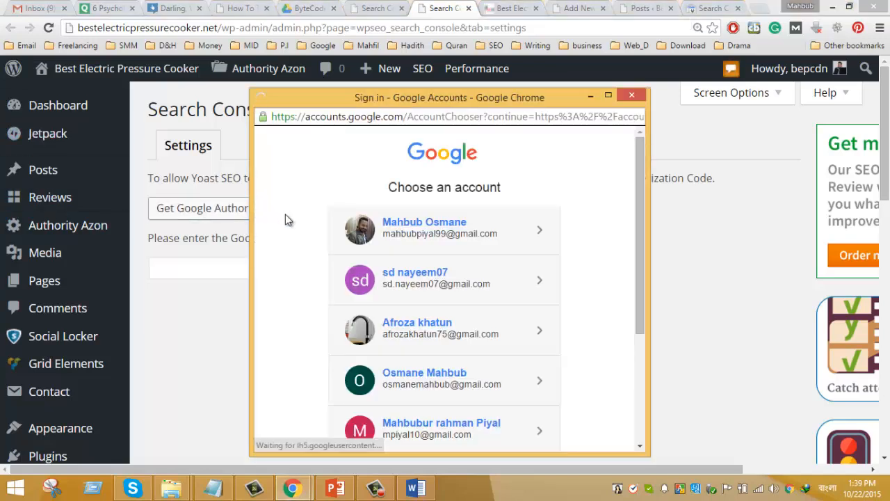
pyautogui.click(463, 233)
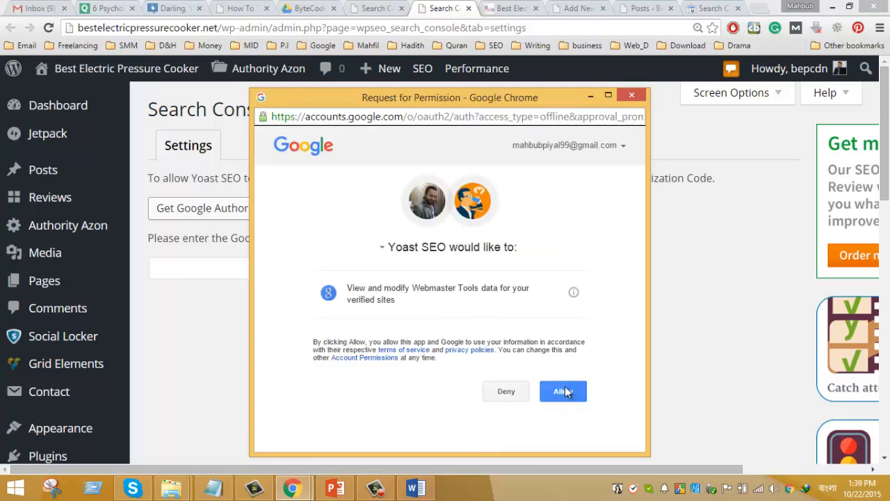
pyautogui.click(564, 392)
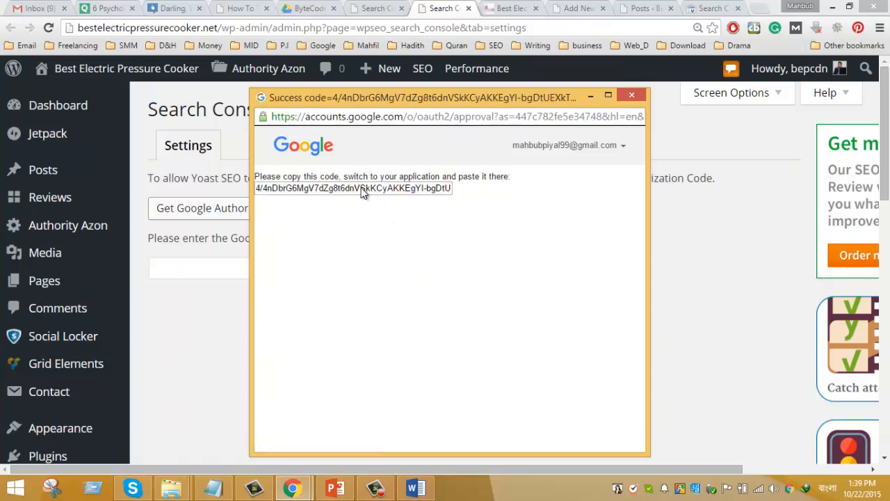
pyautogui.click(361, 191)
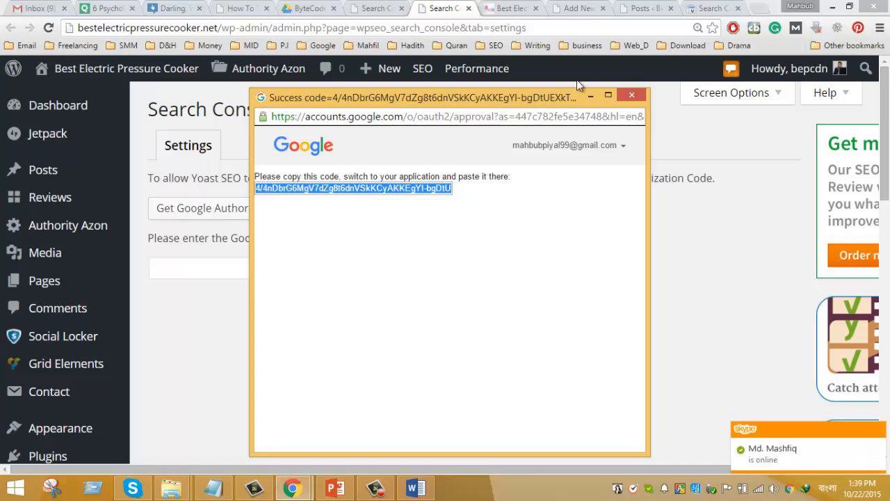
pyautogui.click(589, 102)
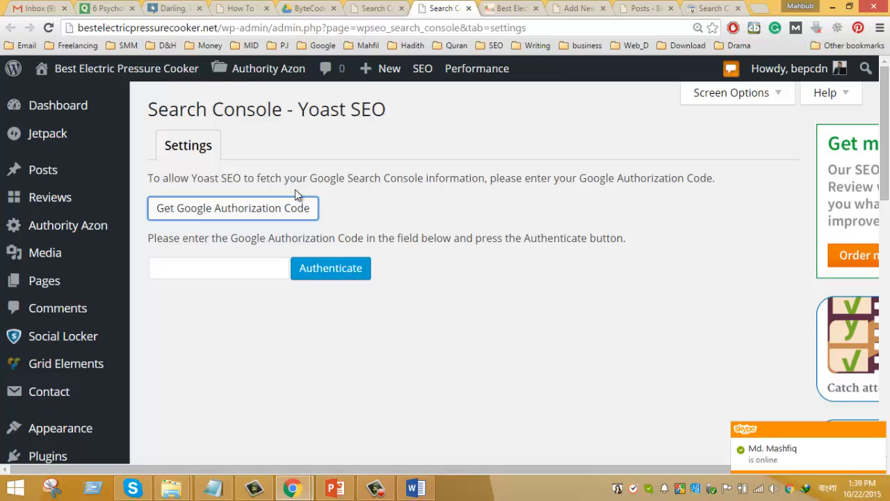
# Step: Paste the copied code into the Google Authorization Code field and authenticate Yoast SEO with Google
pyautogui.click(239, 274)
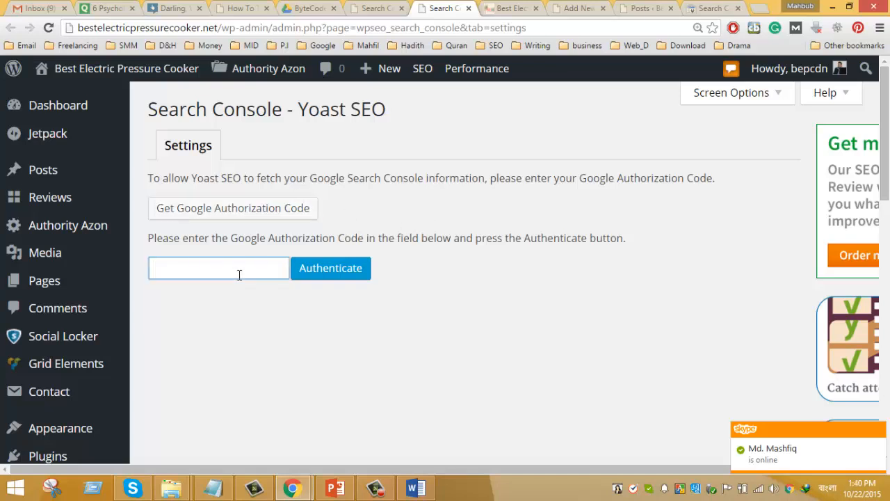
pyautogui.click(239, 274)
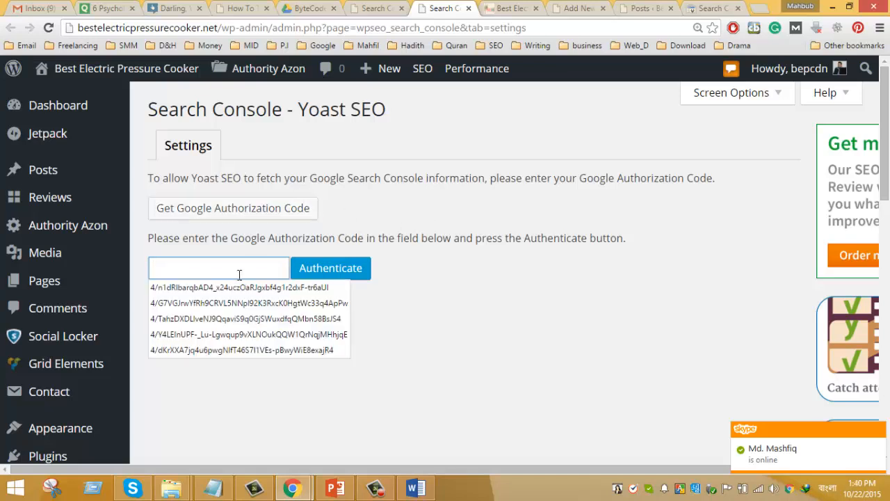
pyautogui.hotkey('ctrl', 'v')
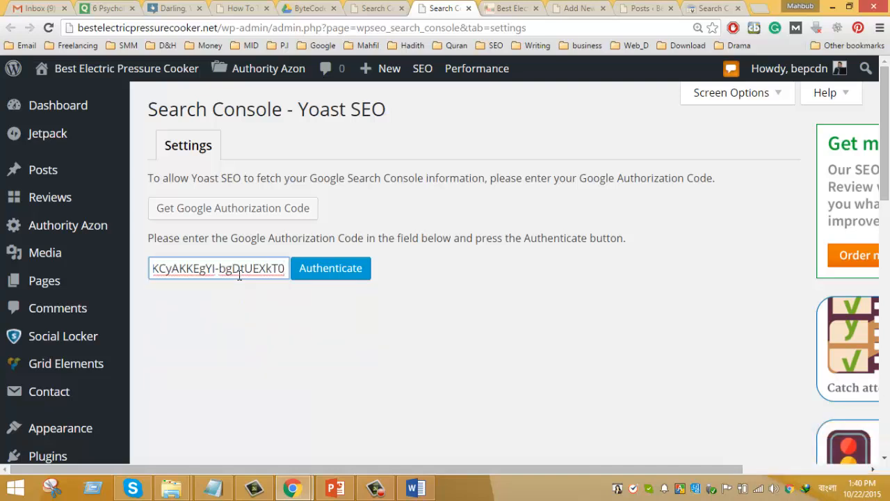
pyautogui.click(361, 275)
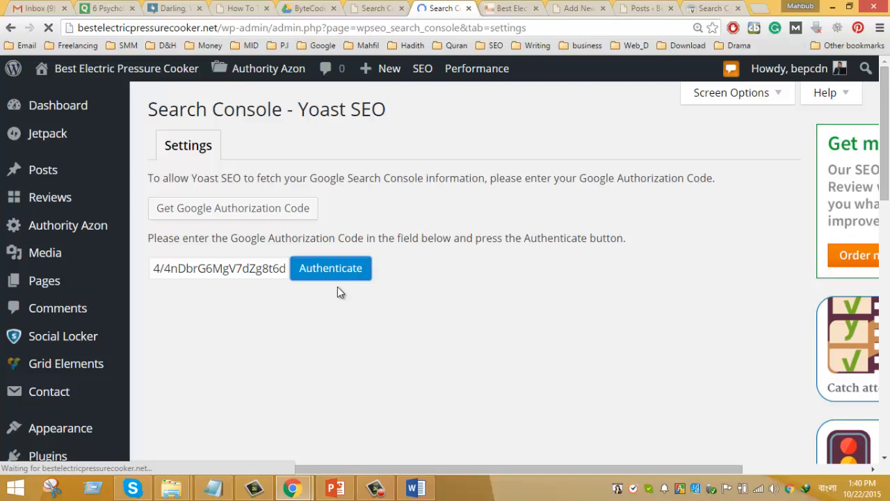
pyautogui.click(148, 489)
pyautogui.click(148, 489)
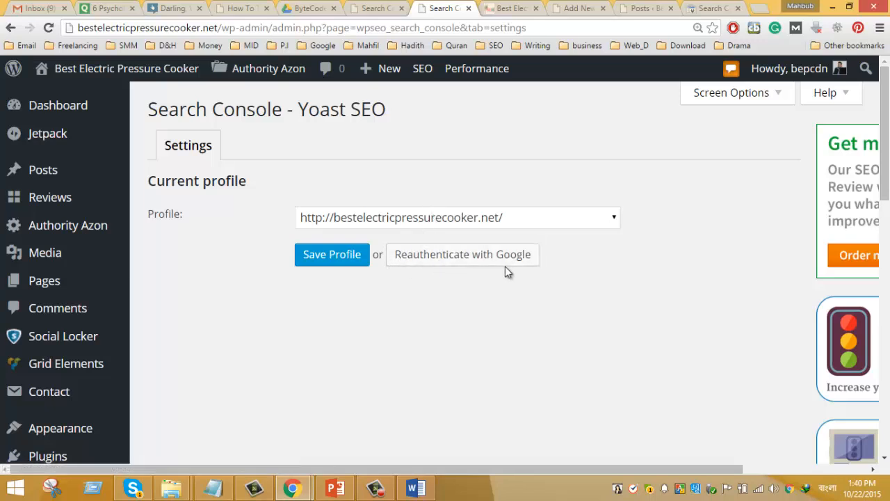
pyautogui.click(516, 221)
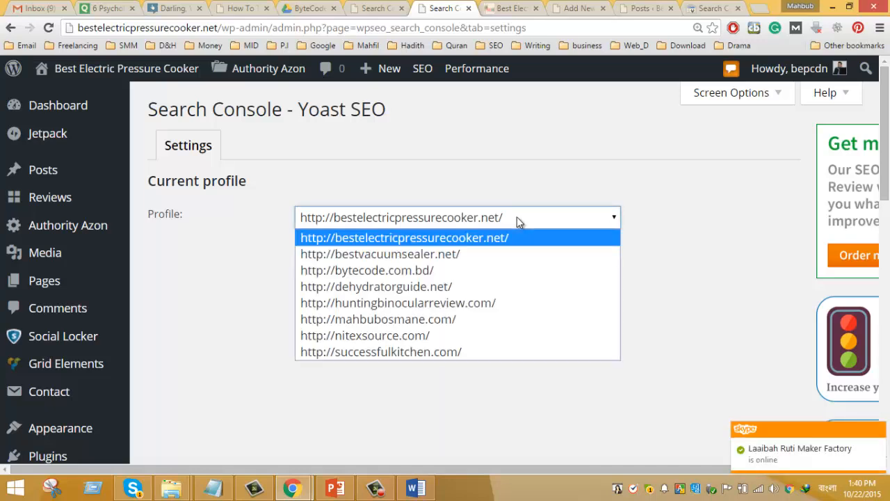
pyautogui.click(517, 220)
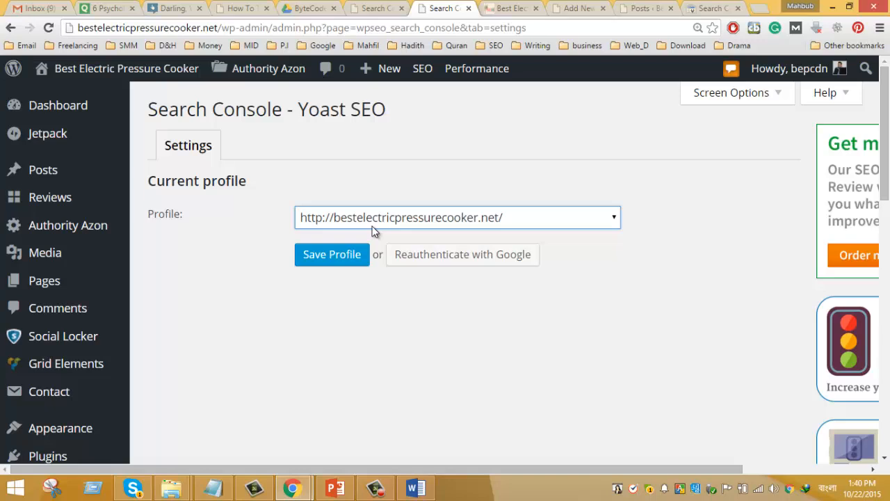
# Step: Save the selected Search Console profile, close that page and return to the Add New Post page
pyautogui.click(341, 258)
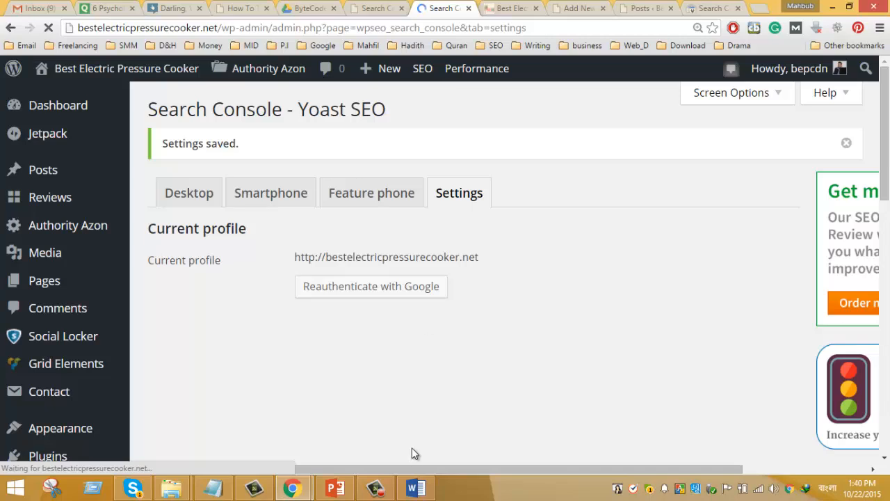
pyautogui.click(468, 9)
pyautogui.click(503, 9)
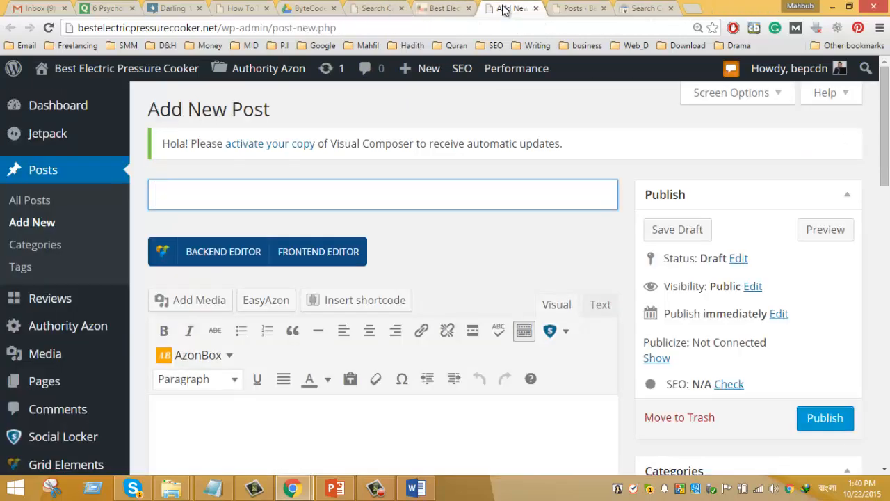
# Step: Switch to the Word document "How to Cook Whole Chicken in Pressure Cooker", skim the article and copy its entire text
pyautogui.click(419, 489)
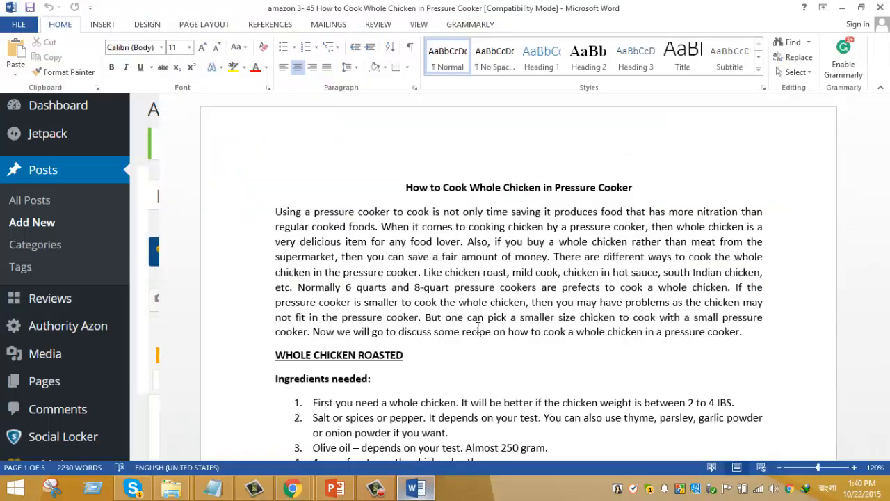
pyautogui.scroll(-1, 479, 341)
pyautogui.scroll(-15, 479, 342)
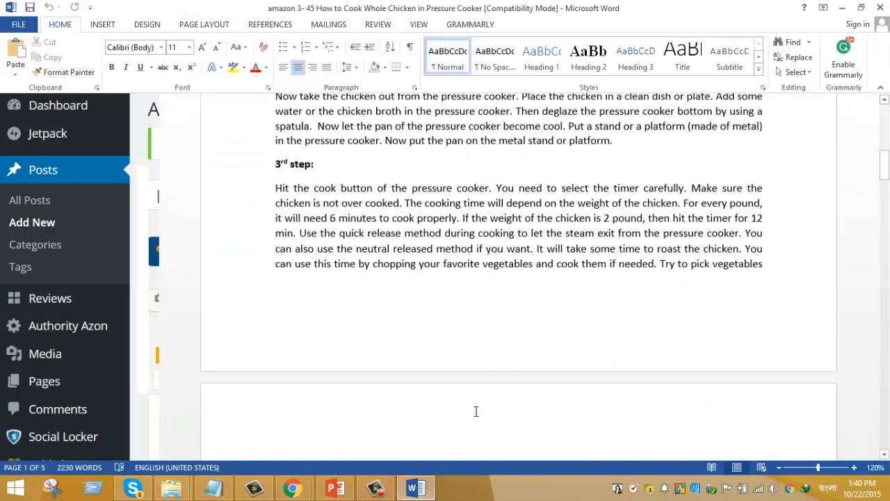
pyautogui.scroll(-5, 451, 388)
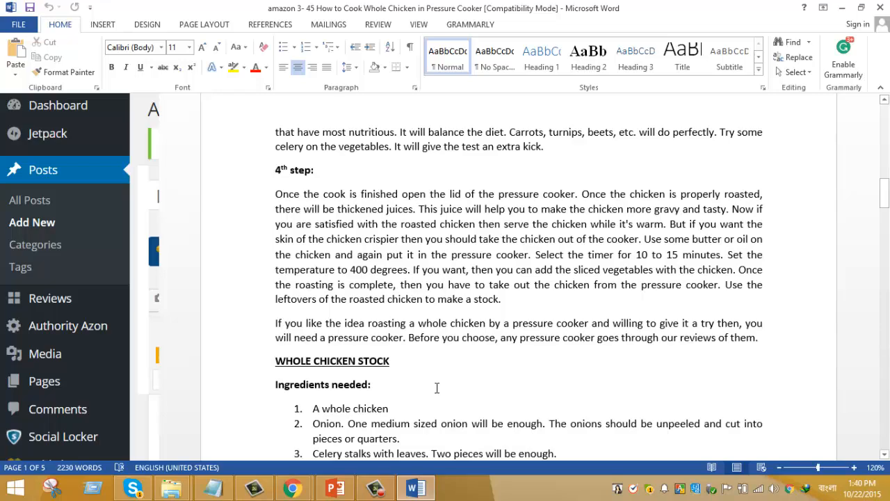
pyautogui.scroll(-8, 393, 381)
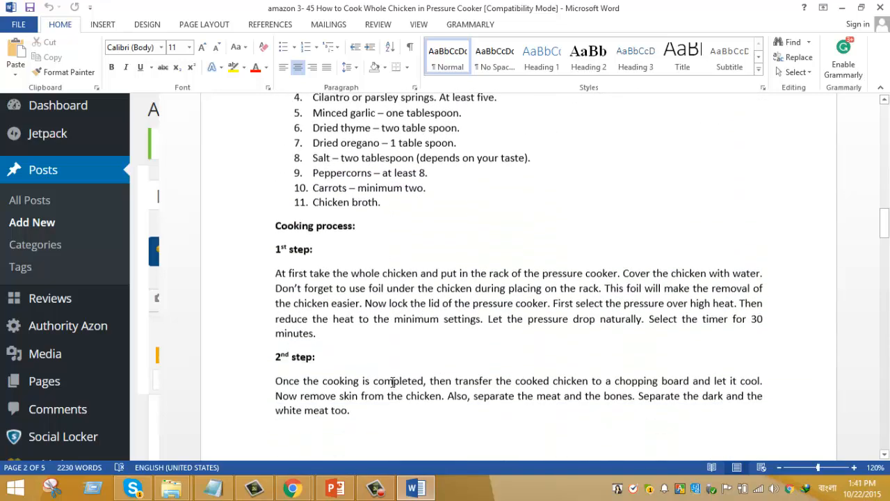
pyautogui.scroll(-9, 392, 382)
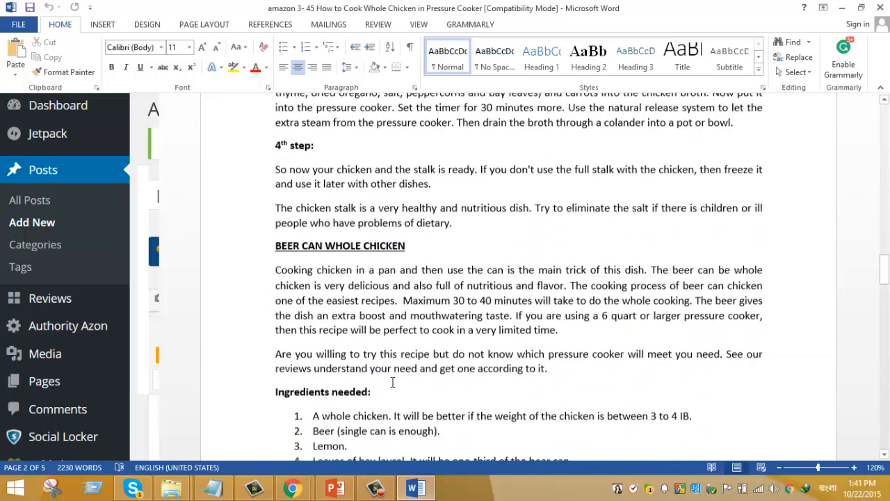
pyautogui.scroll(-3, 393, 382)
pyautogui.click(427, 255)
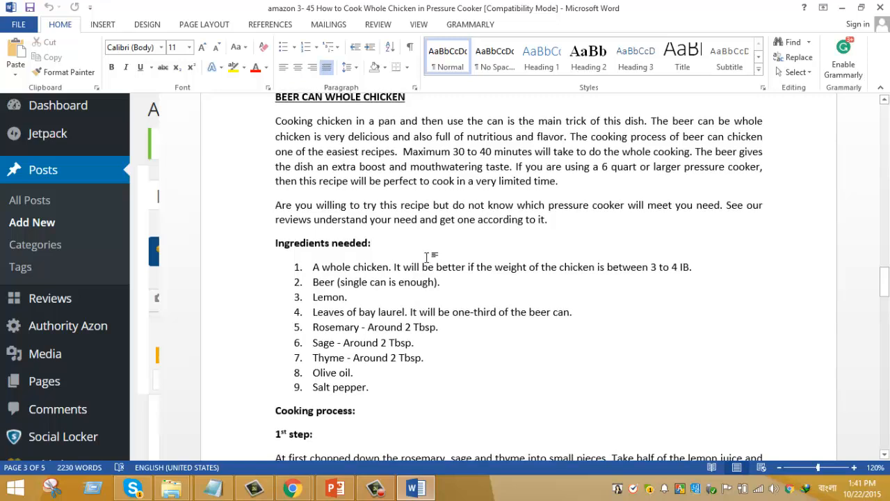
pyautogui.hotkey('ctrl', 'a')
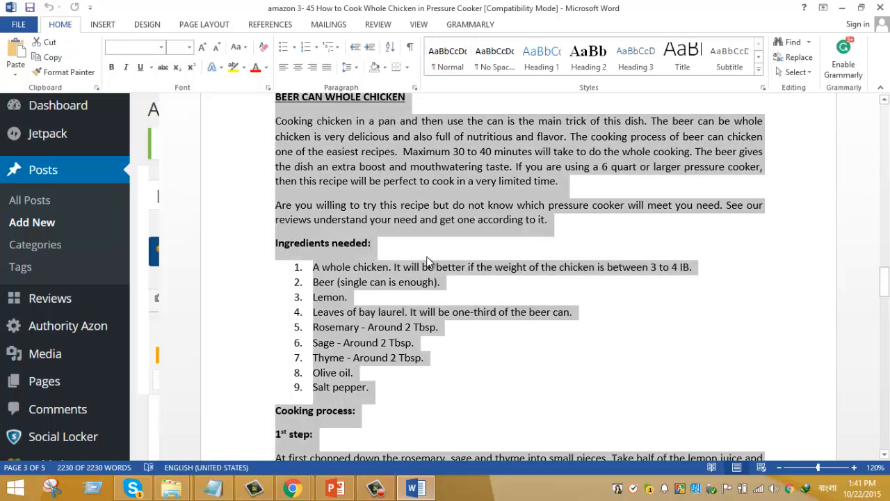
# Step: Return to the Add New Post page in Chrome and paste the copied article into the post body
pyautogui.click(292, 487)
pyautogui.click(425, 379)
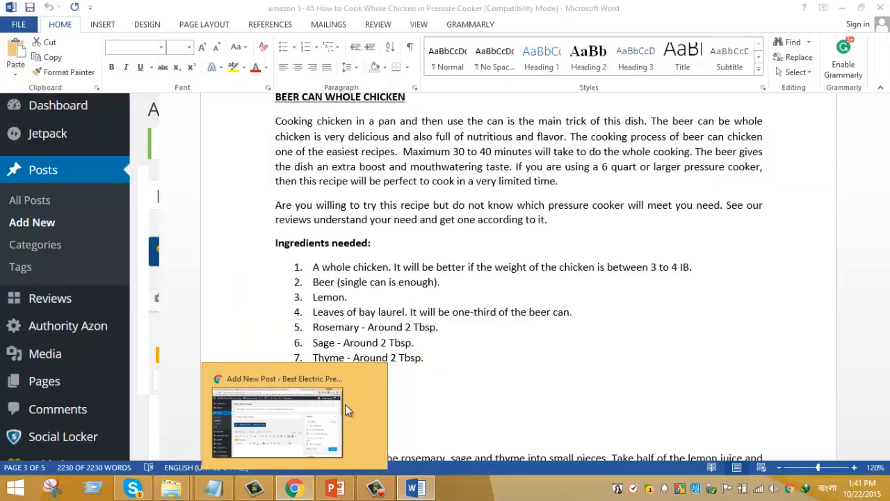
pyautogui.click(345, 404)
pyautogui.scroll(-3, 202, 334)
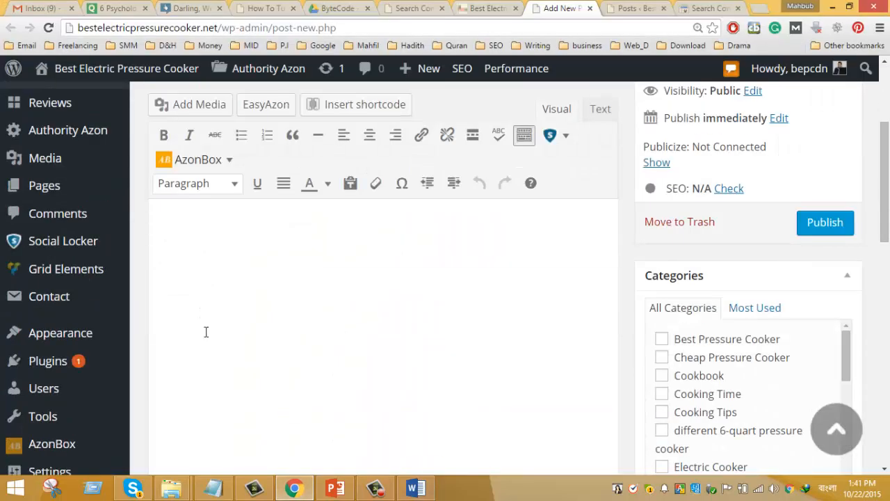
pyautogui.click(262, 245)
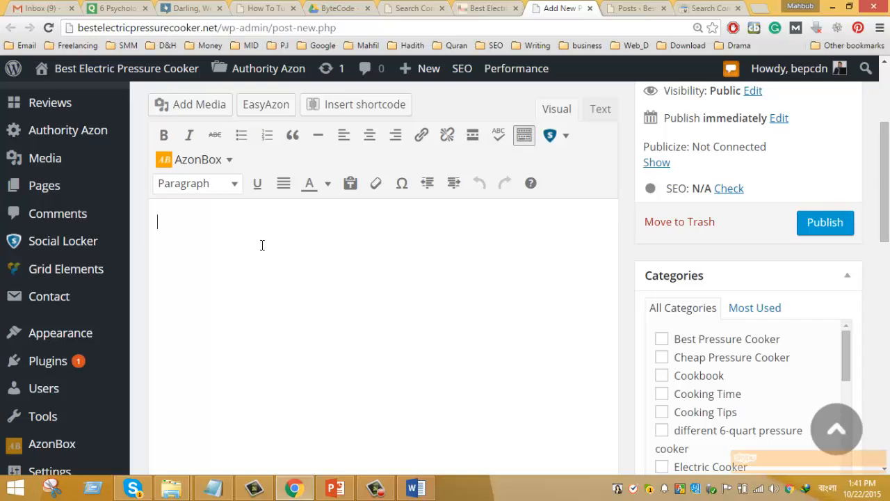
pyautogui.hotkey('ctrl', 'v')
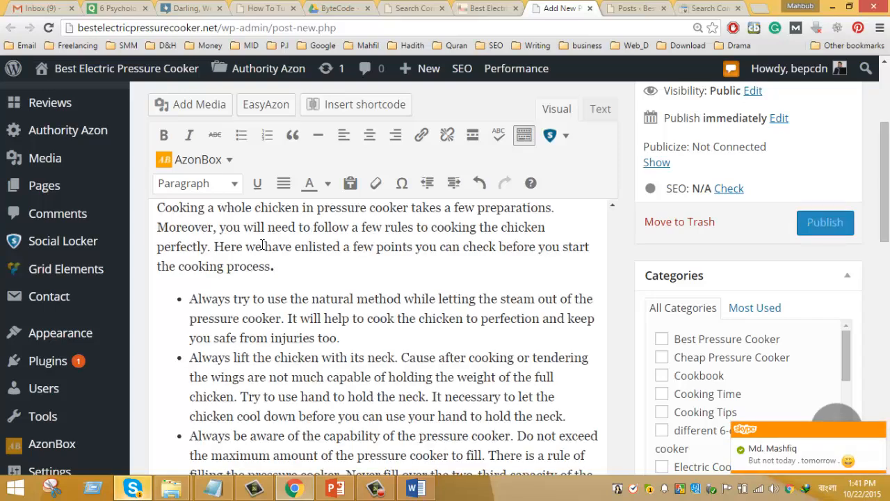
pyautogui.scroll(2, 263, 245)
pyautogui.scroll(-10, 223, 343)
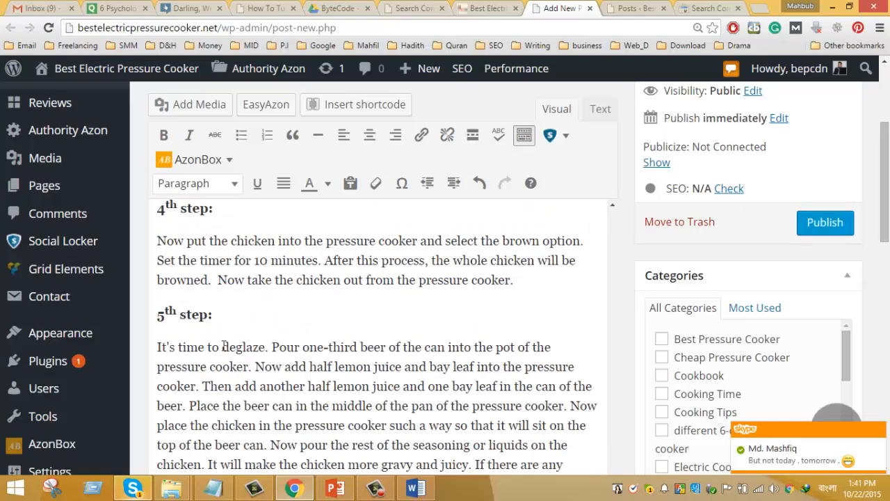
pyautogui.scroll(20, 223, 344)
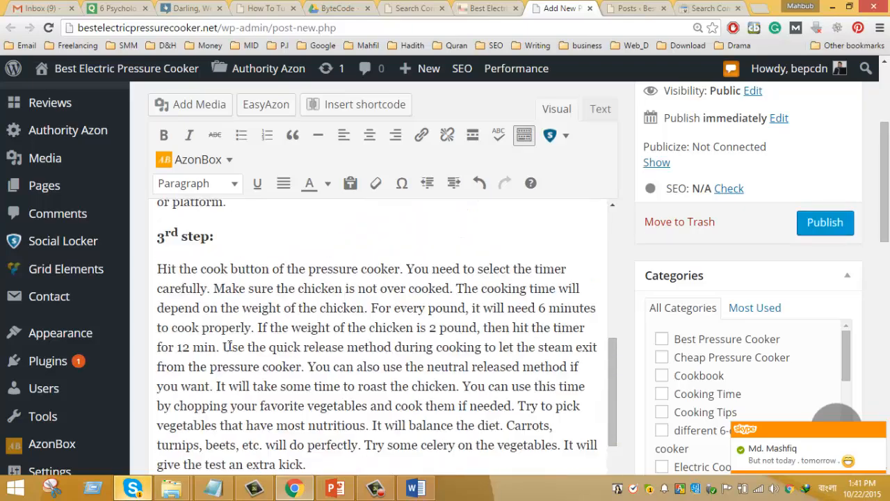
pyautogui.scroll(15, 230, 345)
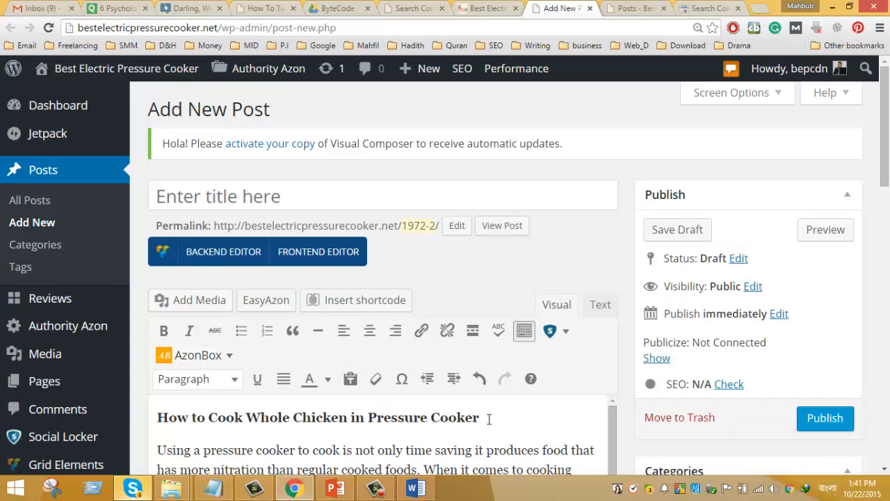
# Step: Copy the heading "How to Cook Whole Chicken in Pressure Cooker" from the post body into the post title
pyautogui.moveTo(489, 418); pyautogui.dragTo(141, 410)
pyautogui.hotkey('ctrl', 'c')
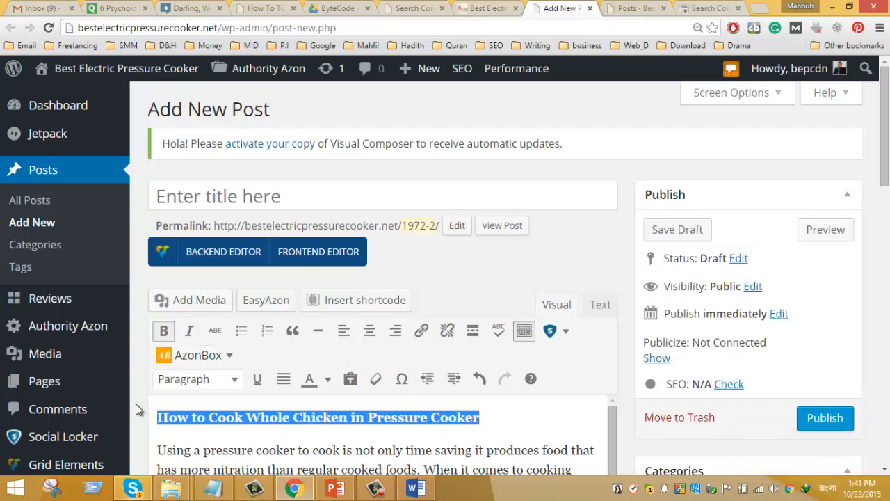
pyautogui.click(187, 193)
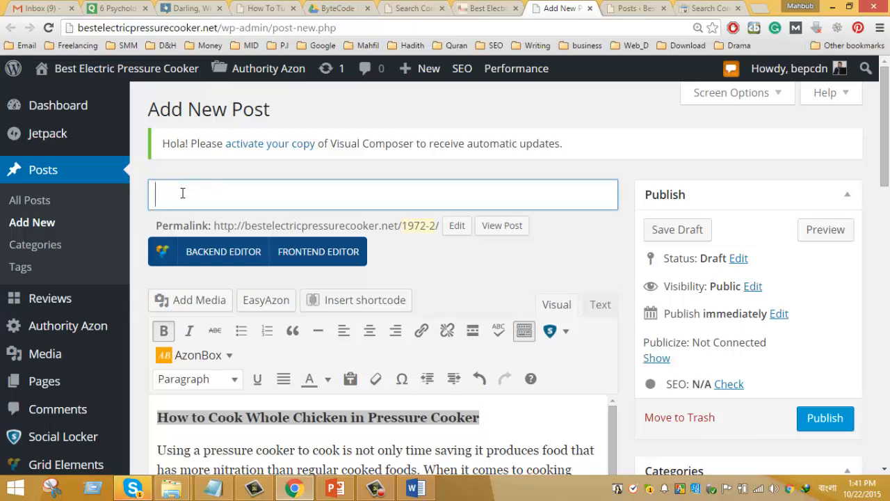
pyautogui.hotkey('ctrl', 'v')
# Step: Expand the Yoast SEO box below the post and set the focus keyword to "How to Cook Whole Chicken in Pressure Cooker"
pyautogui.scroll(-4, 212, 302)
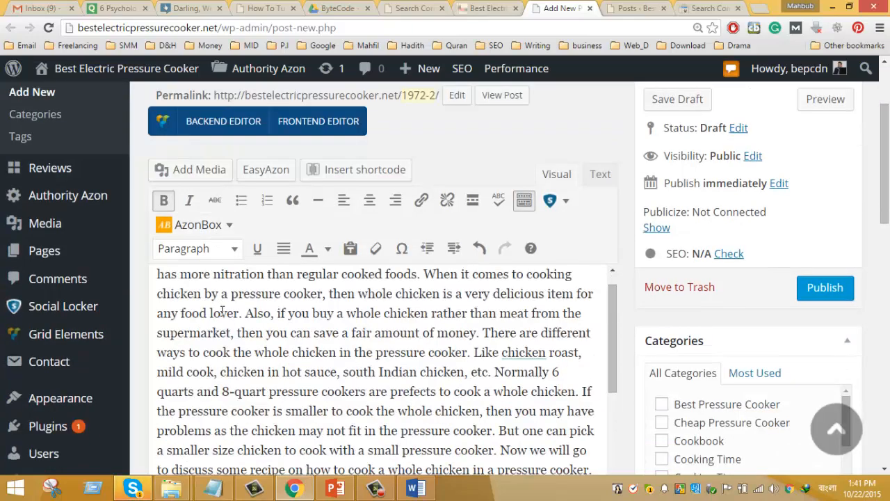
pyautogui.scroll(-20, 294, 339)
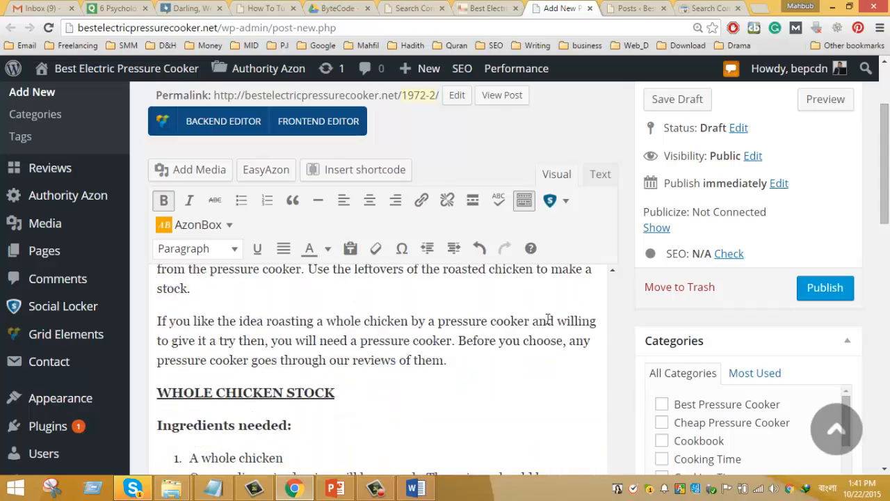
pyautogui.scroll(-20, 535, 334)
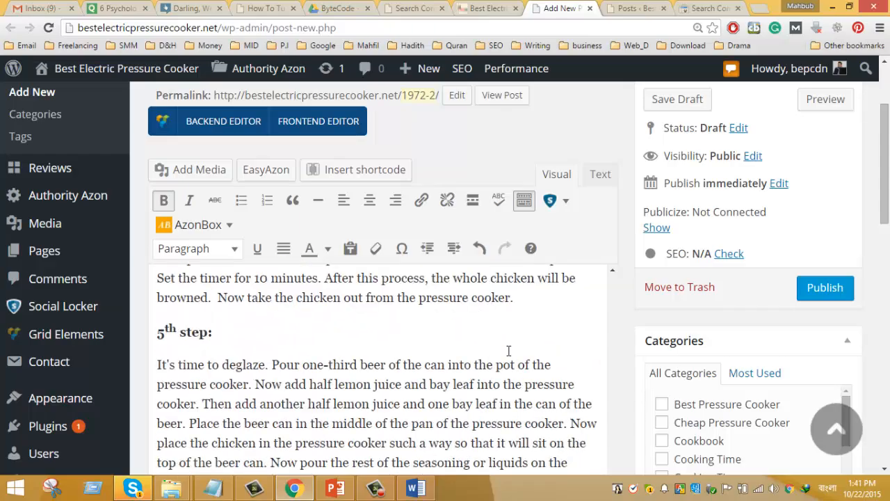
pyautogui.scroll(-15, 459, 351)
pyautogui.scroll(2, 462, 347)
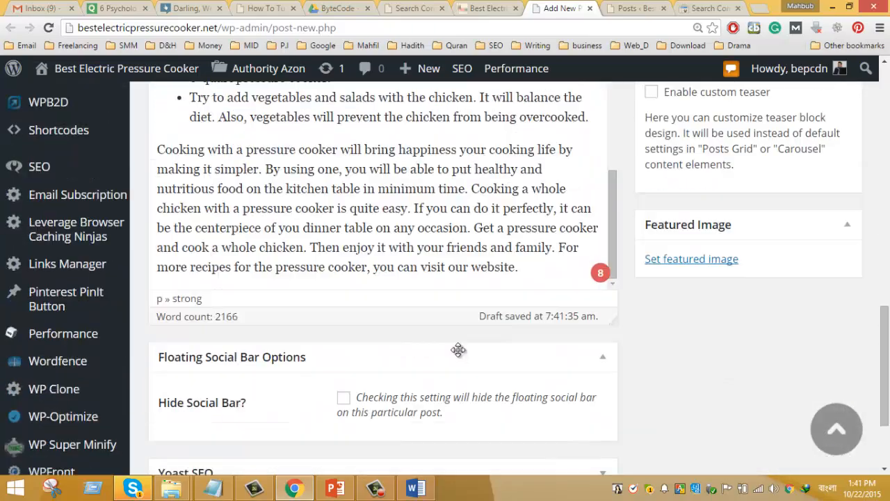
pyautogui.scroll(-2, 459, 349)
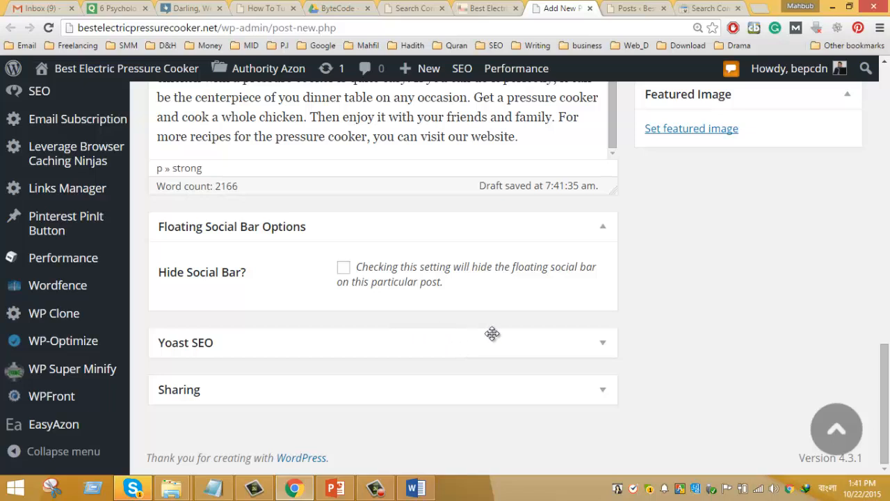
pyautogui.click(603, 351)
pyautogui.scroll(-3, 596, 344)
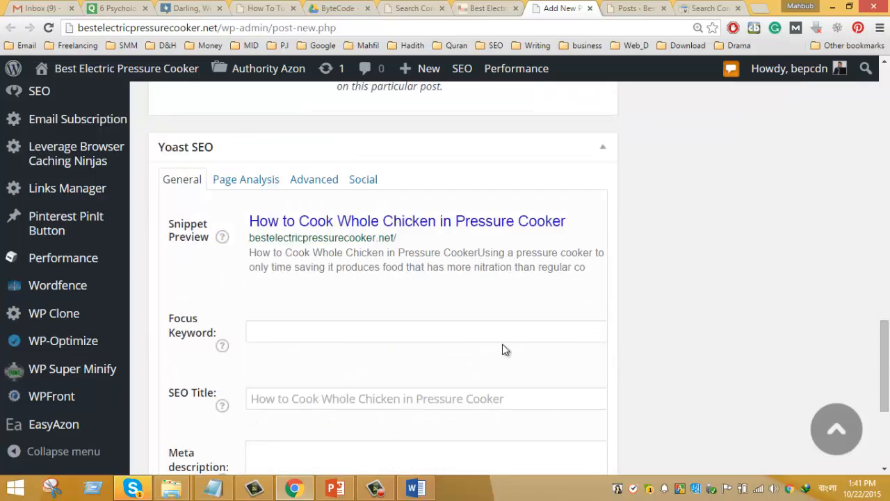
pyautogui.click(339, 324)
pyautogui.hotkey('ctrl', 'v')
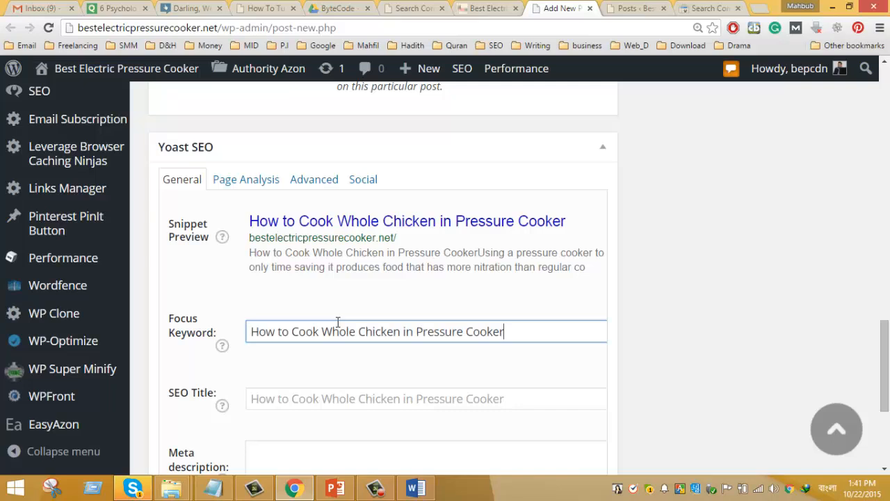
# Step: Fill the SEO title, meta description and meta keywords with "How to Cook Whole Chicken in Pressure Cooker", adding a comma after the keyword
pyautogui.scroll(-2, 337, 322)
pyautogui.click(285, 273)
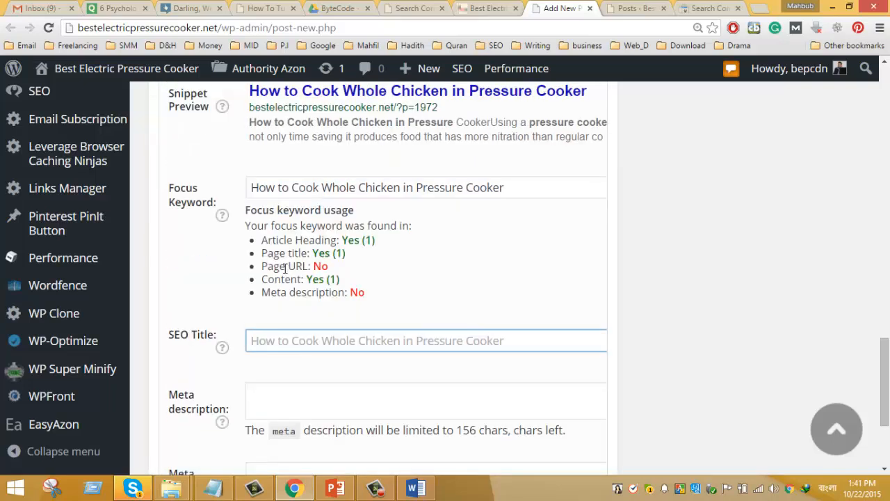
pyautogui.scroll(-2, 281, 275)
pyautogui.click(262, 269)
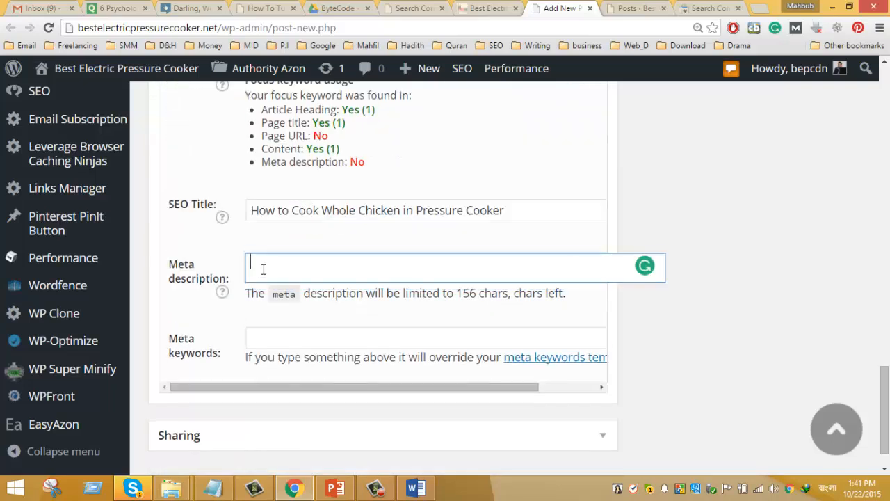
pyautogui.hotkey('ctrl', 'v')
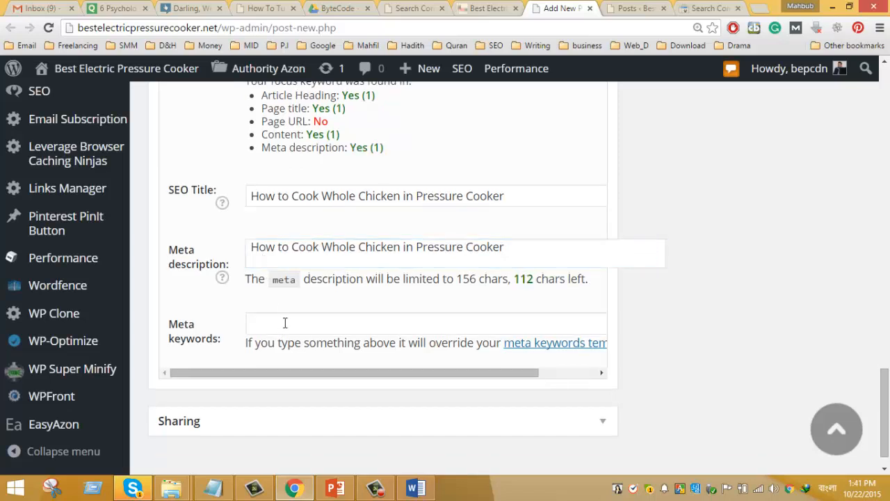
pyautogui.click(284, 322)
pyautogui.hotkey('ctrl', 'v')
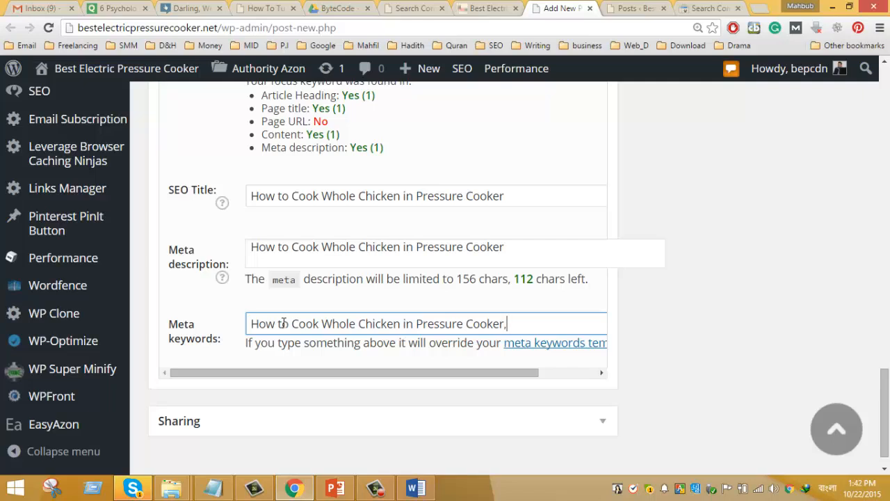
# Step: Switch to the Google Drive tab and open the Amazon Affiliate folder in My Drive
pyautogui.click(348, 8)
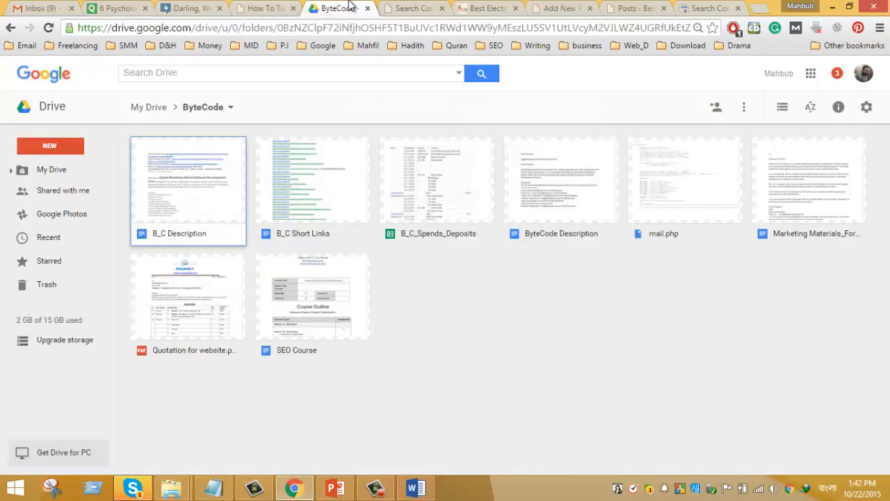
pyautogui.click(61, 172)
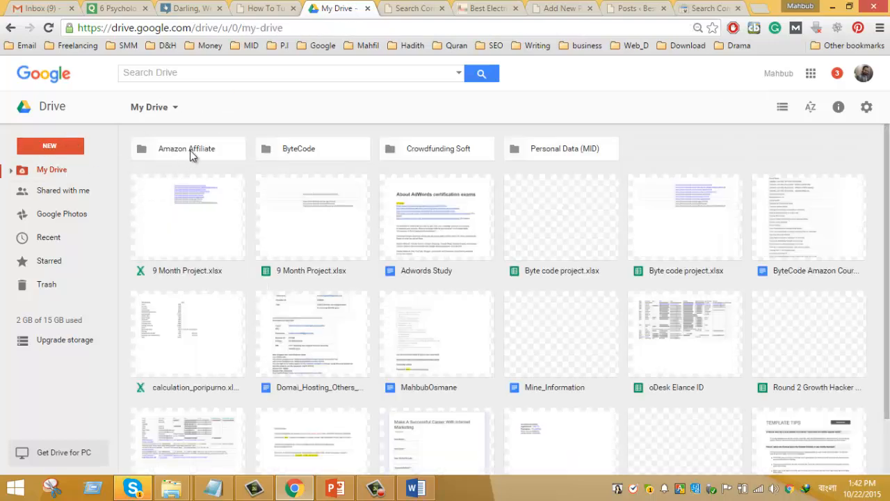
pyautogui.click(190, 151)
pyautogui.doubleClick(190, 150)
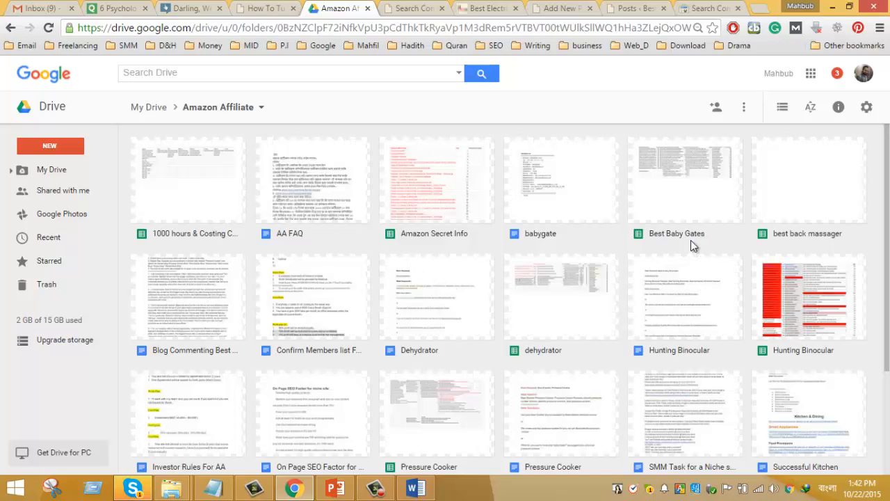
# Step: Open the Pressure Cooker text document from the Amazon Affiliate folder
pyautogui.scroll(-2, 446, 389)
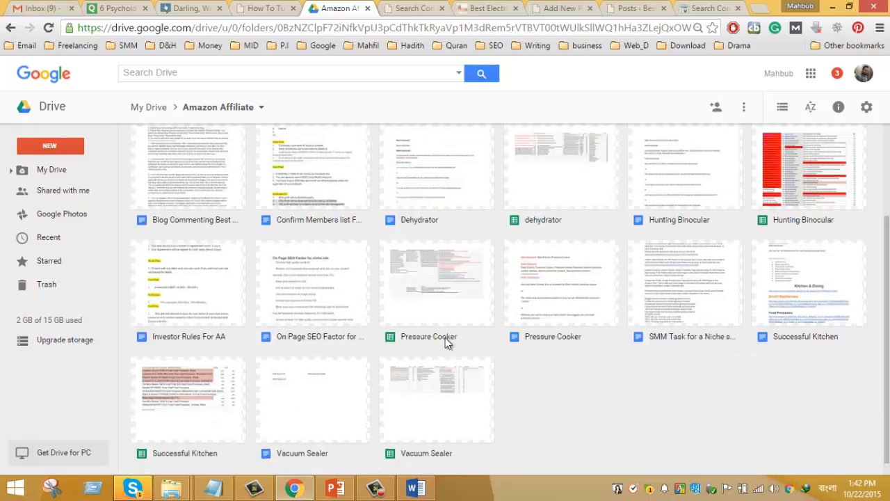
pyautogui.click(439, 315)
pyautogui.click(553, 313)
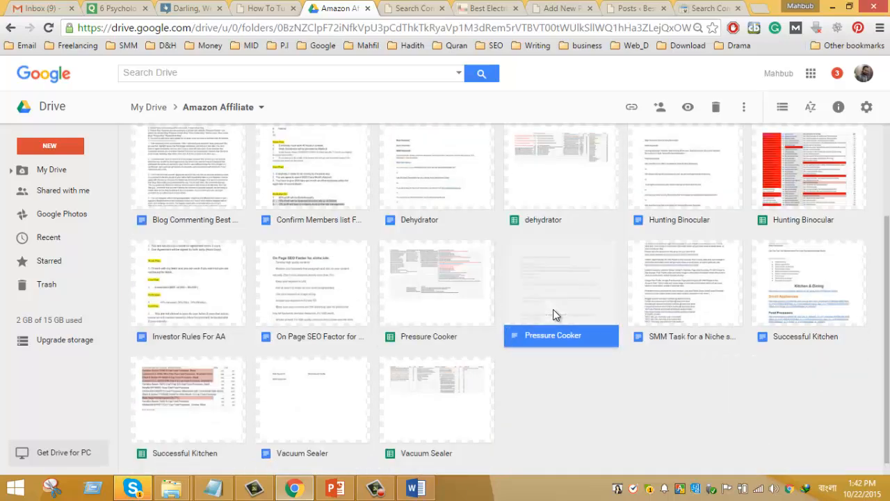
pyautogui.doubleClick(563, 301)
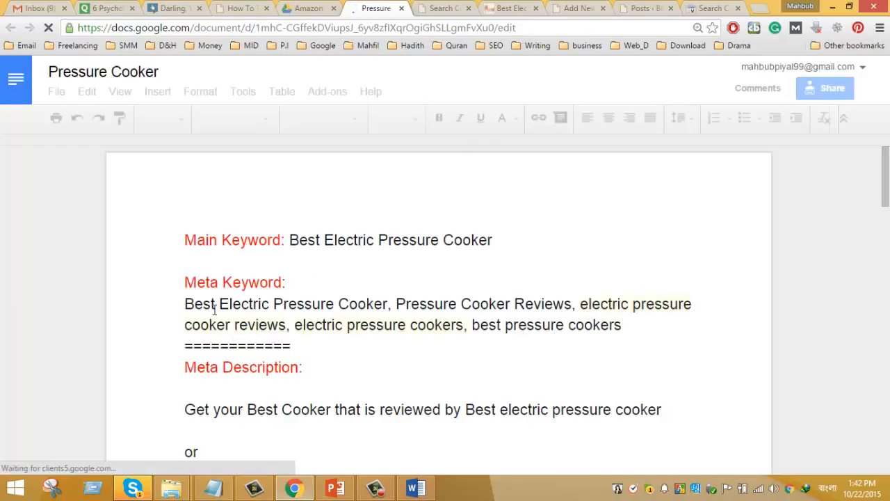
# Step: Copy the document's meta keyword list, from "Best Electric Pressure Cooker" through "best pressure cookers", and append it to the new post's meta keywords
pyautogui.moveTo(430, 306); pyautogui.dragTo(624, 325)
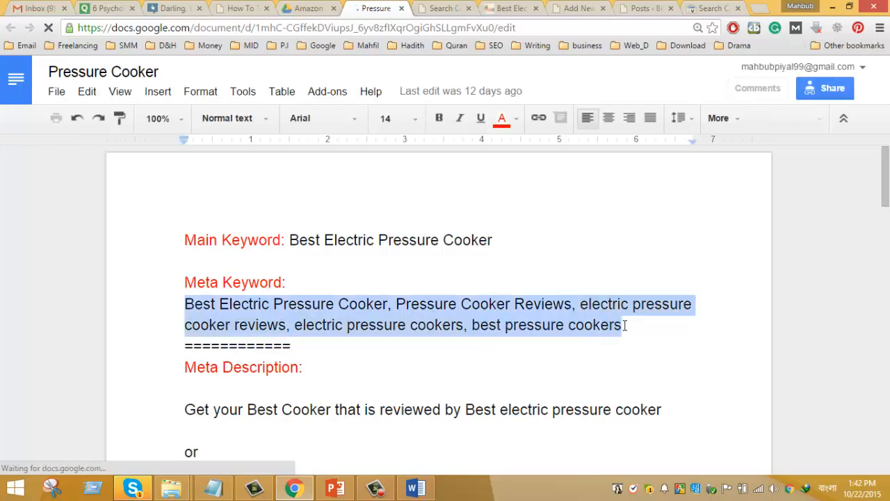
pyautogui.click(439, 9)
pyautogui.scroll(5, 397, 328)
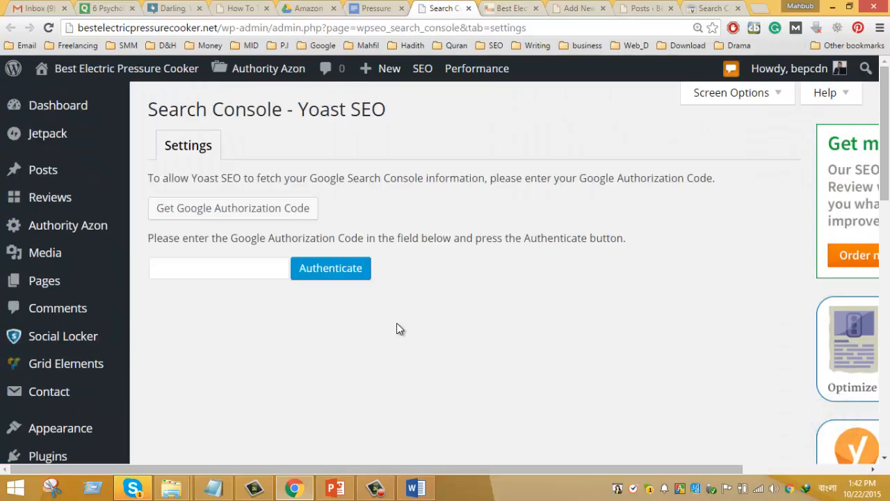
pyautogui.click(468, 9)
pyautogui.click(508, 8)
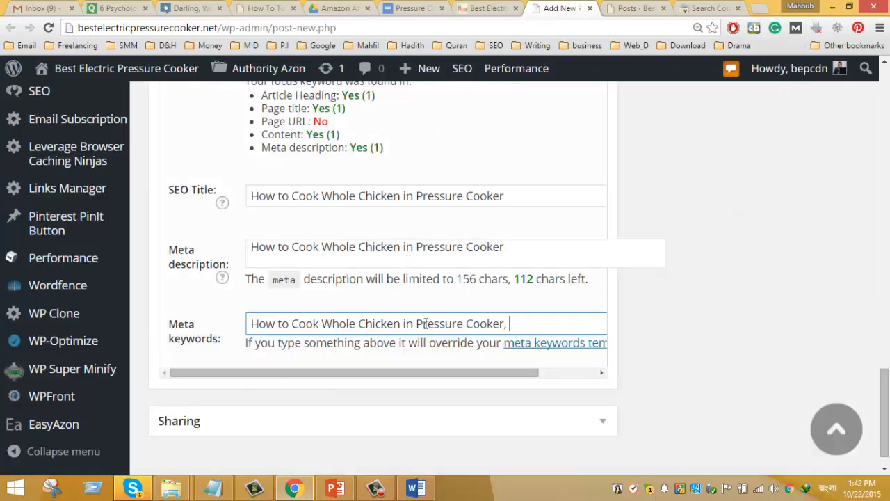
pyautogui.write('best electric pressure cooker reviews, electric pressure cookers, best pressure cookers')
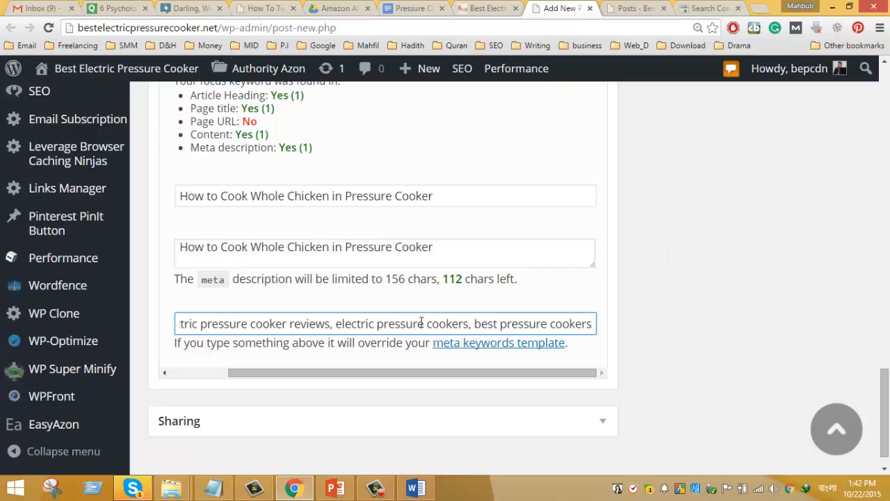
# Step: Review the focus keyword usage and the SEO title, meta description and meta keywords entered for the post
pyautogui.scroll(2, 267, 318)
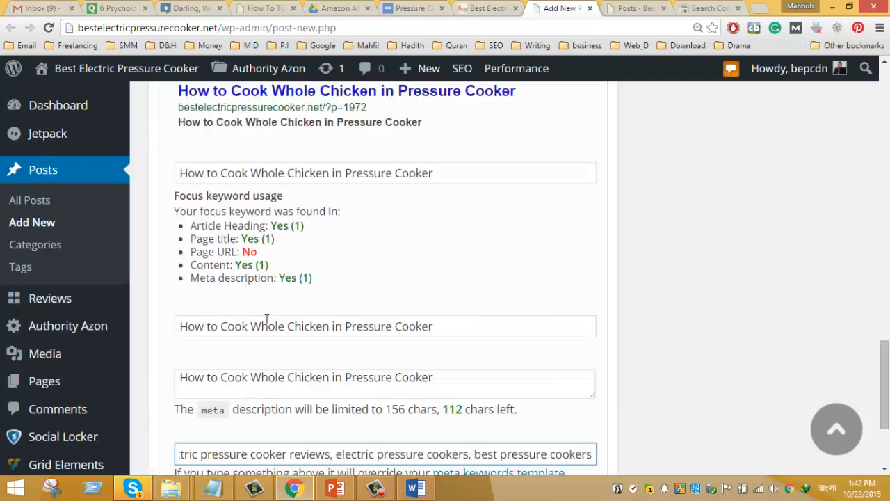
pyautogui.scroll(-3, 266, 319)
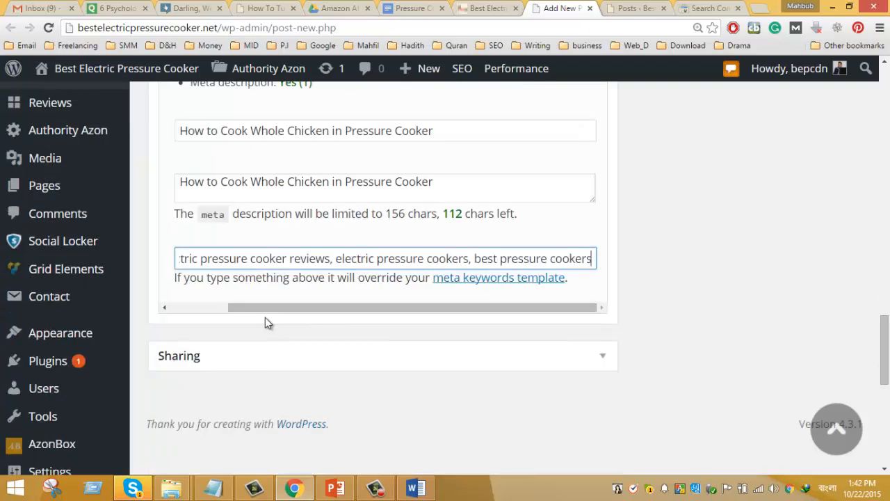
pyautogui.moveTo(269, 308); pyautogui.dragTo(121, 285)
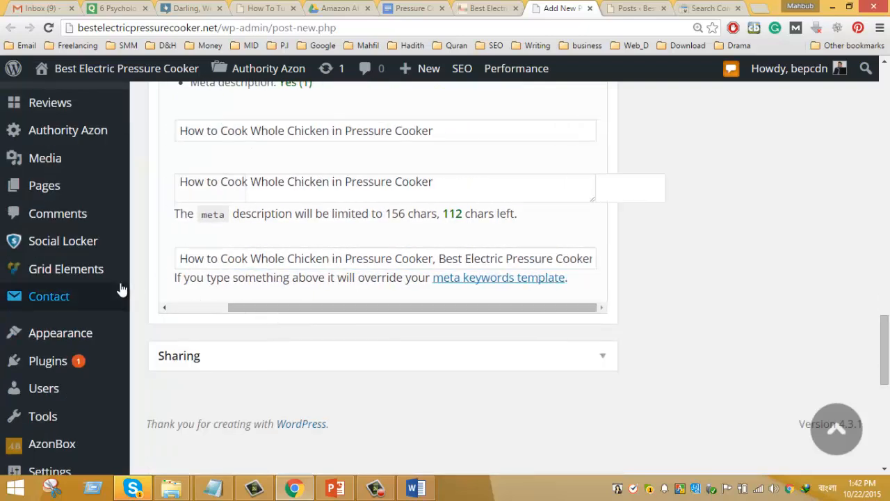
pyautogui.scroll(1, 258, 257)
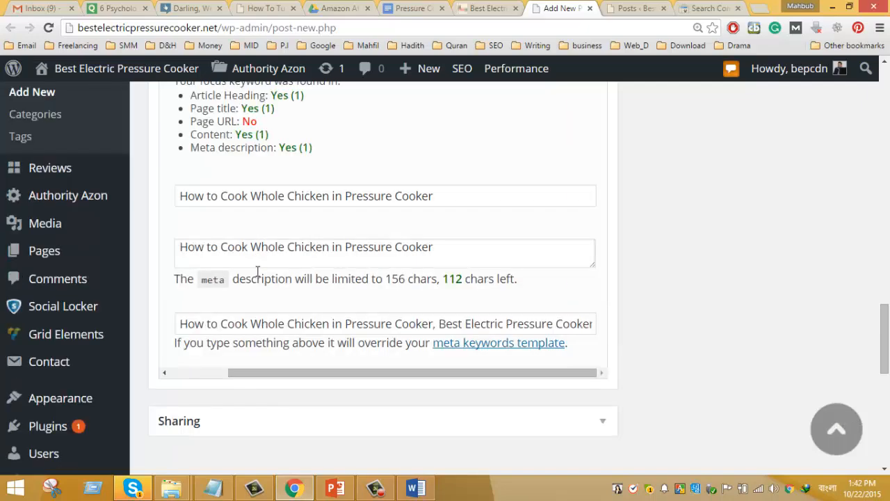
pyautogui.scroll(1, 258, 275)
pyautogui.scroll(-1, 292, 279)
pyautogui.scroll(-3, 440, 283)
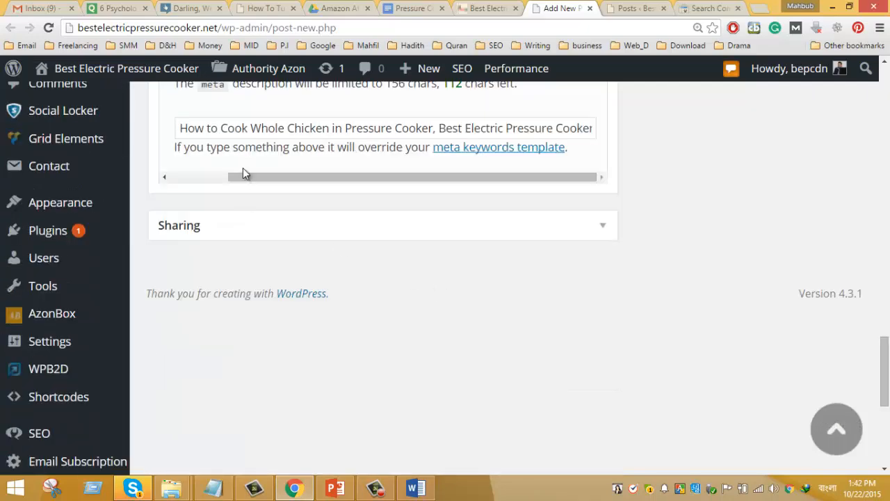
pyautogui.moveTo(243, 174); pyautogui.dragTo(171, 174)
pyautogui.scroll(2, 209, 278)
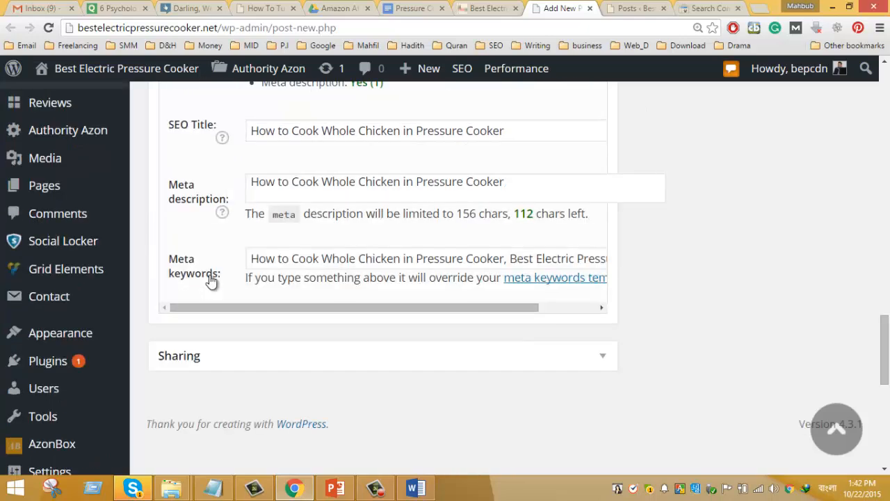
# Step: Add a comma after "How to Cook Whole Chicken in Pressure Cooker" in the post's meta description
pyautogui.click(516, 186)
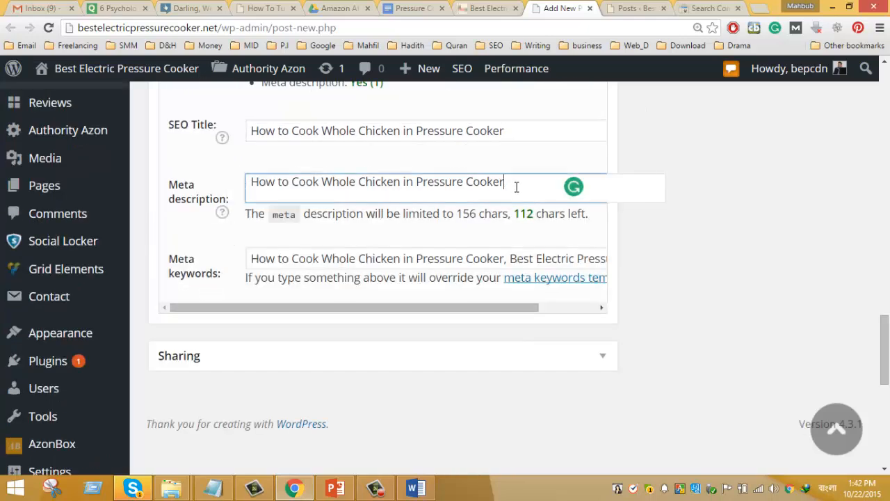
pyautogui.click(416, 487)
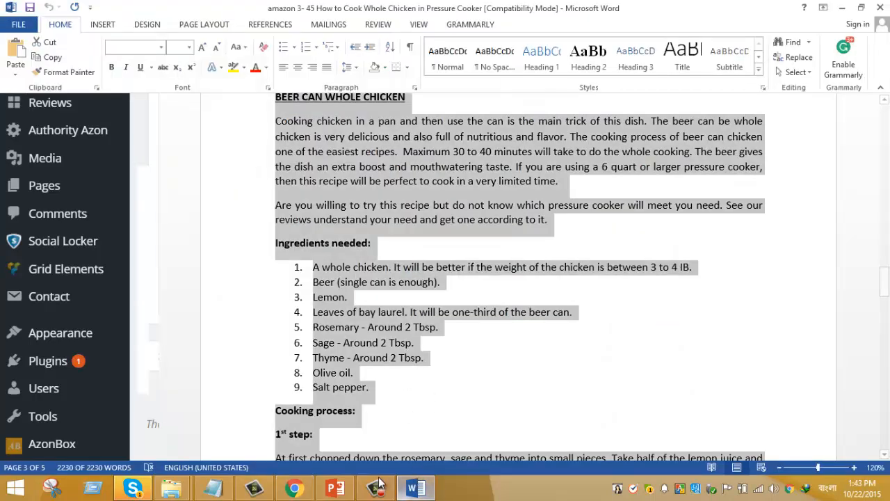
pyautogui.click(300, 488)
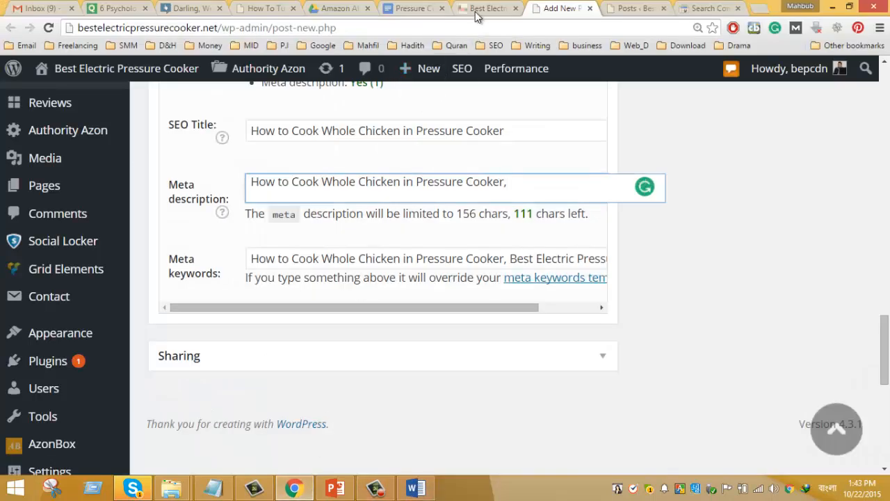
# Step: Append "electric pressure cookers can be your ideal kitchen item to cook daily meals." from the Pressure Cooker document to the post's meta description
pyautogui.click(410, 8)
pyautogui.scroll(-4, 264, 353)
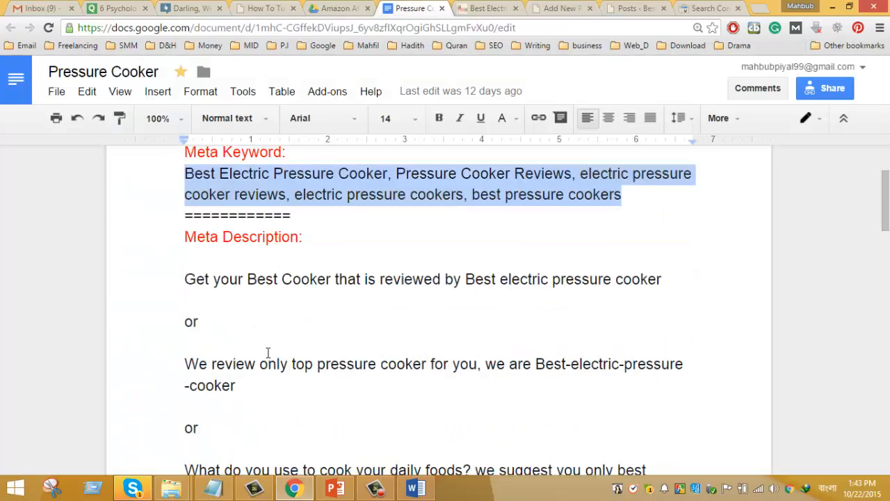
pyautogui.scroll(-2, 250, 317)
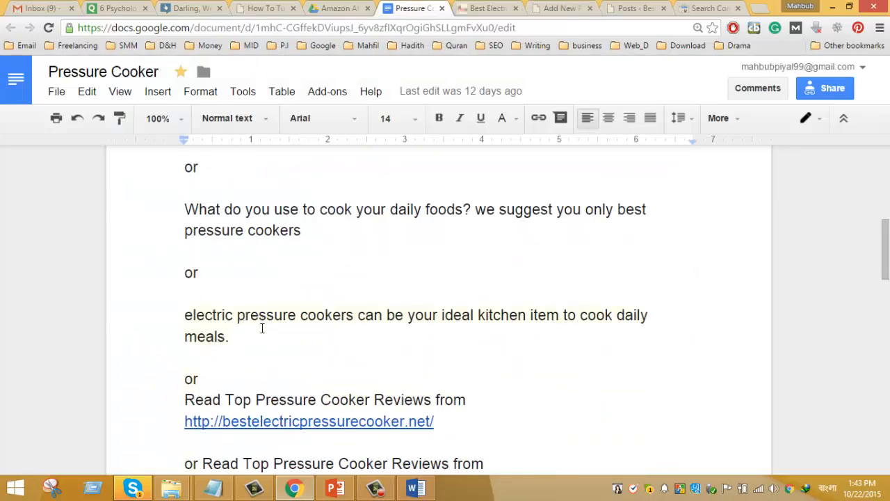
pyautogui.scroll(-1, 262, 328)
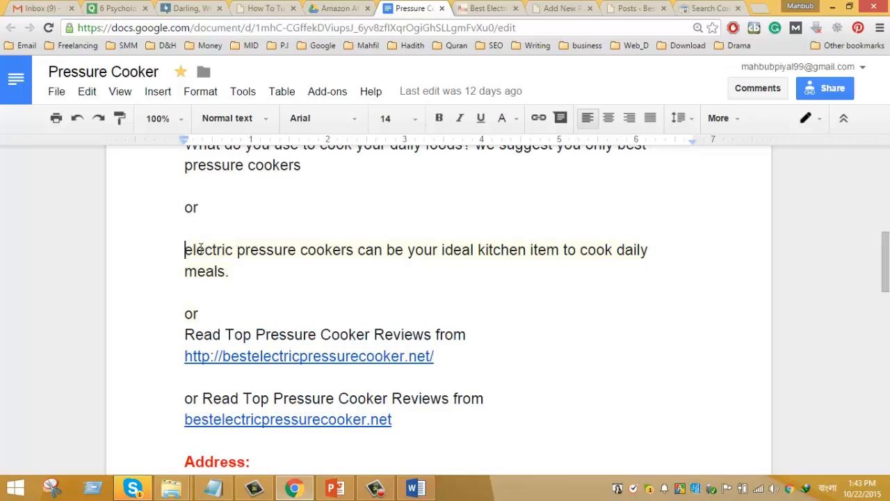
pyautogui.moveTo(185, 249); pyautogui.dragTo(270, 271)
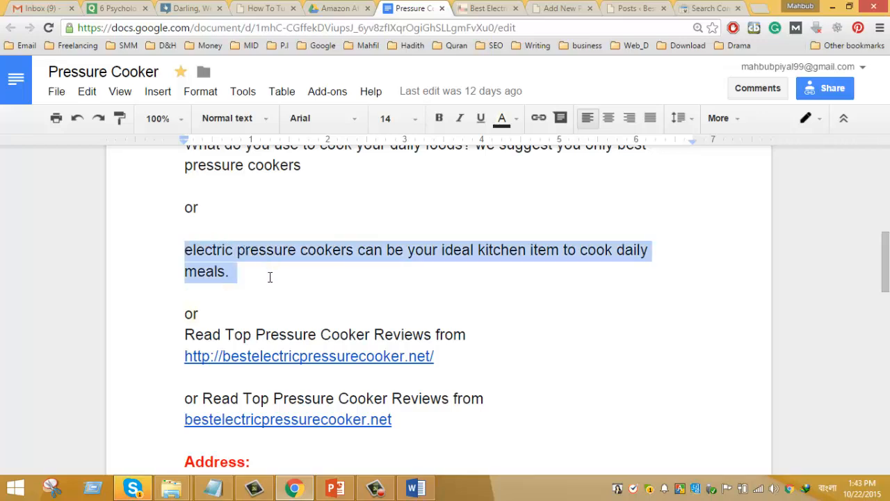
pyautogui.scroll(2, 273, 369)
pyautogui.scroll(3, 345, 291)
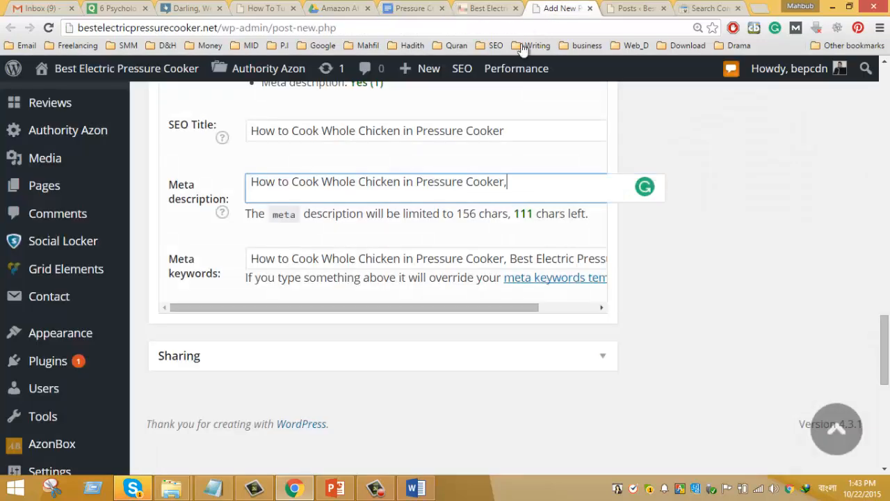
pyautogui.click(552, 9)
pyautogui.hotkey('ctrl', 'v')
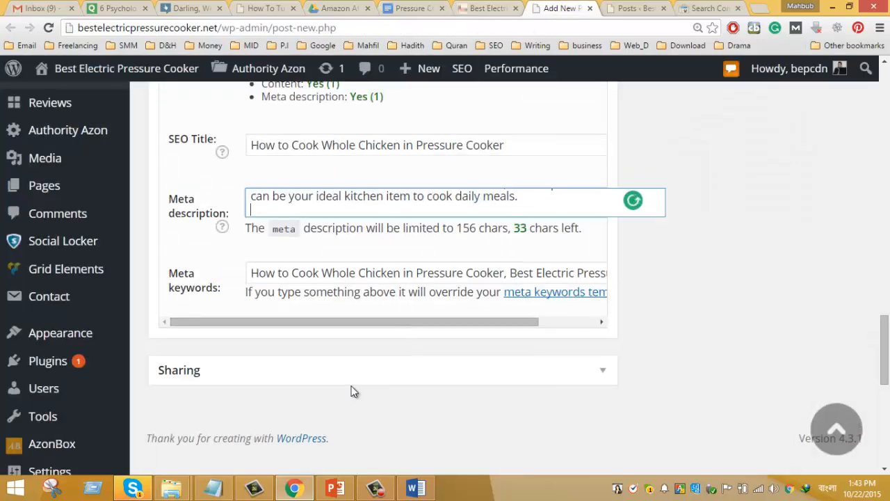
pyautogui.press('BackSpace')
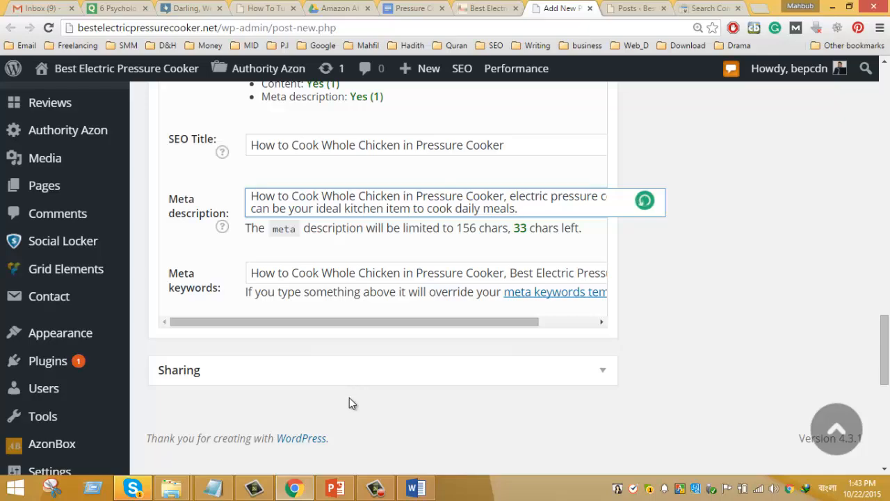
# Step: Save the "How to Cook Whole Chicken in Pressure Cooker" post as a draft
pyautogui.scroll(10, 351, 404)
pyautogui.scroll(5, 356, 407)
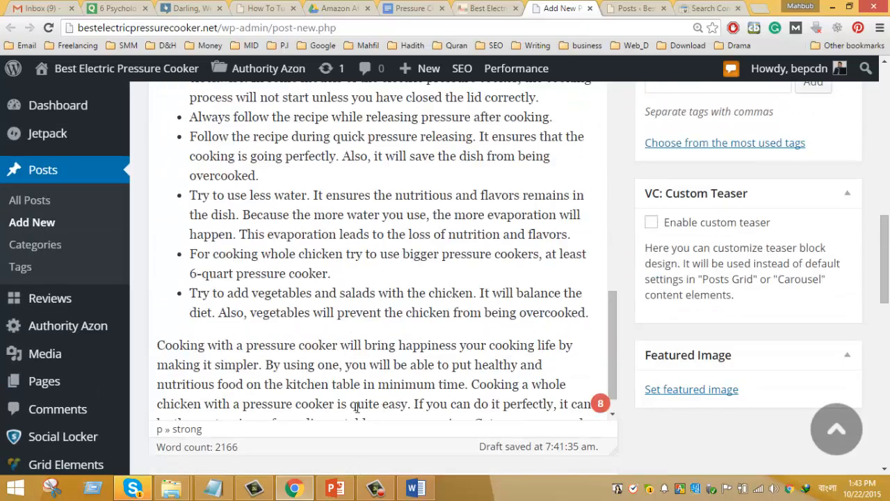
pyautogui.scroll(15, 356, 406)
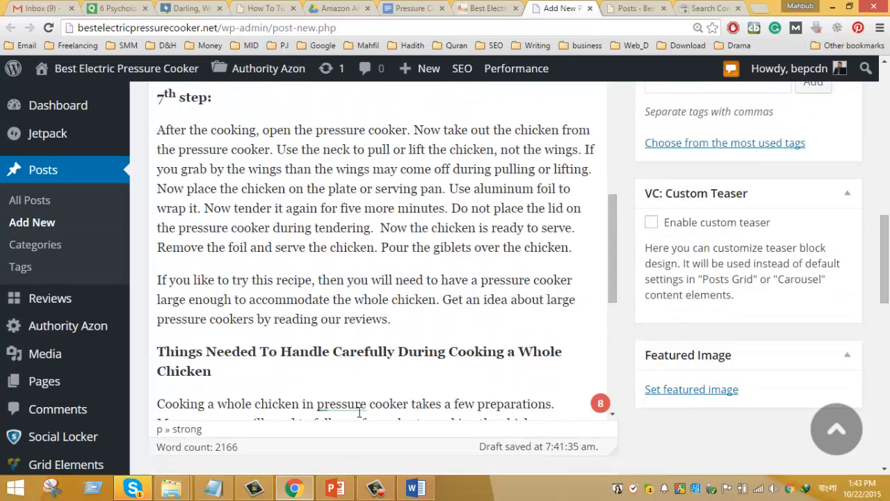
pyautogui.scroll(20, 359, 412)
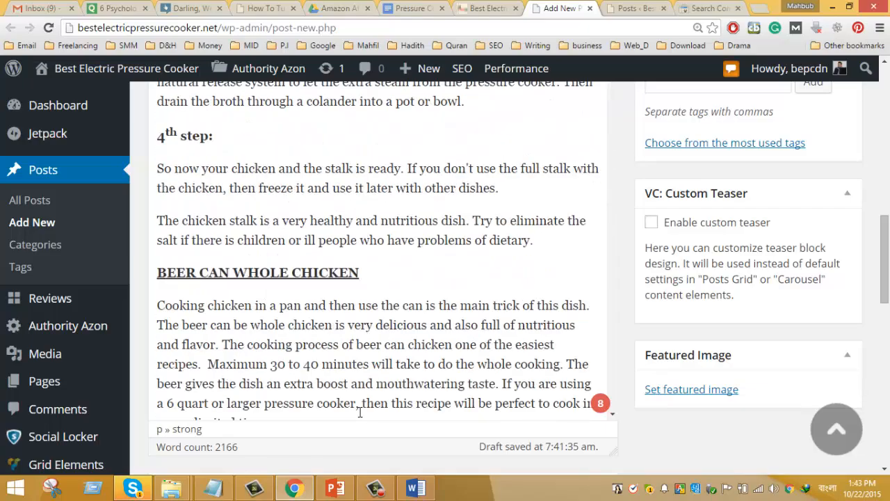
pyautogui.scroll(20, 359, 411)
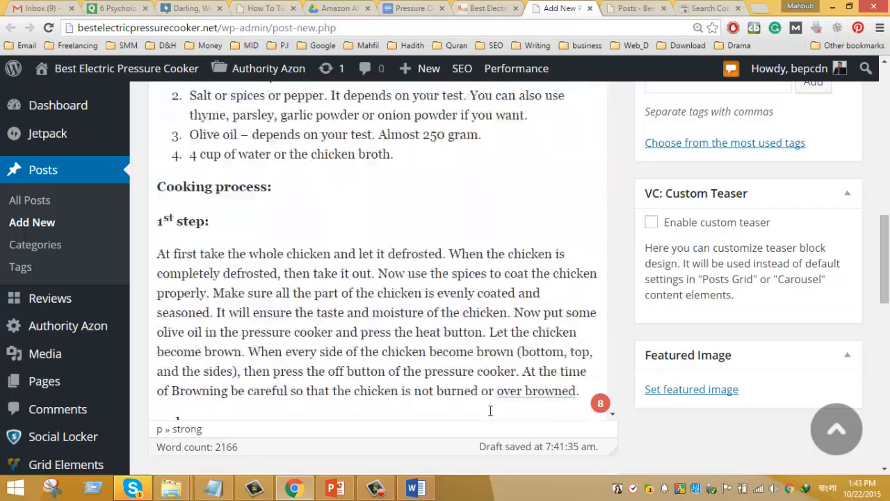
pyautogui.scroll(3, 747, 412)
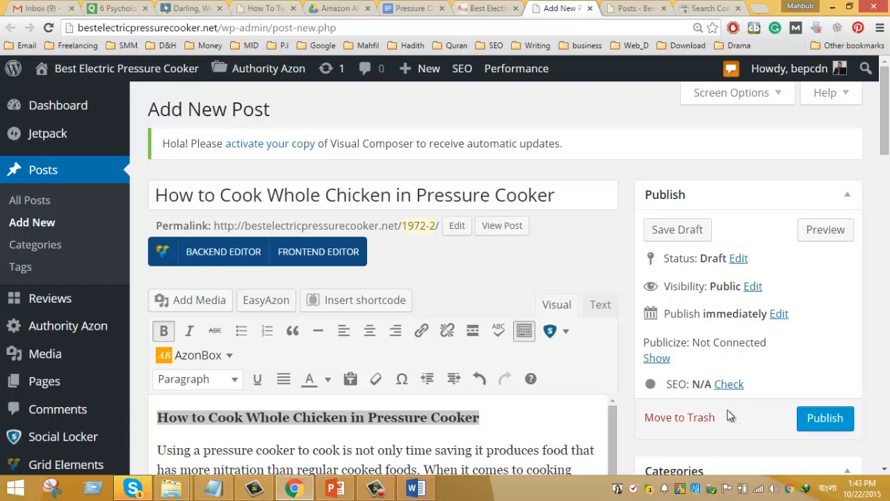
pyautogui.click(674, 231)
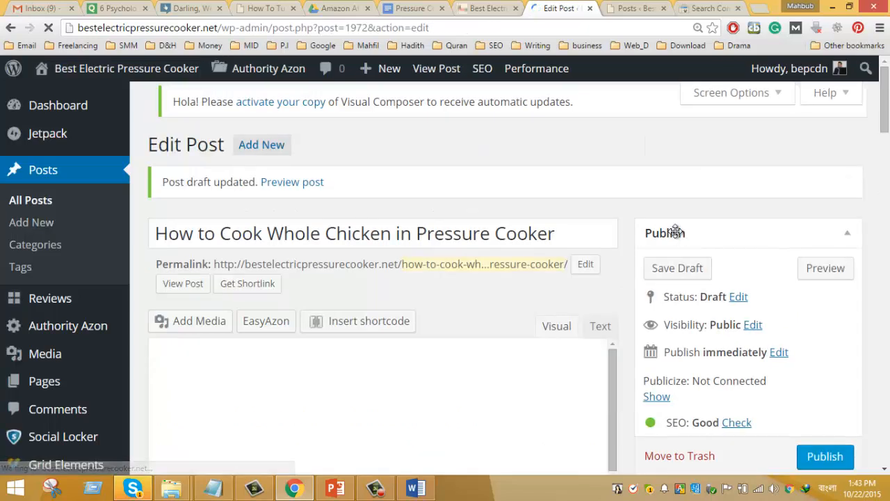
# Step: Check the saved draft's SEO rating, snippet preview and Yoast SEO fields, and open its page analysis
pyautogui.scroll(-2, 695, 240)
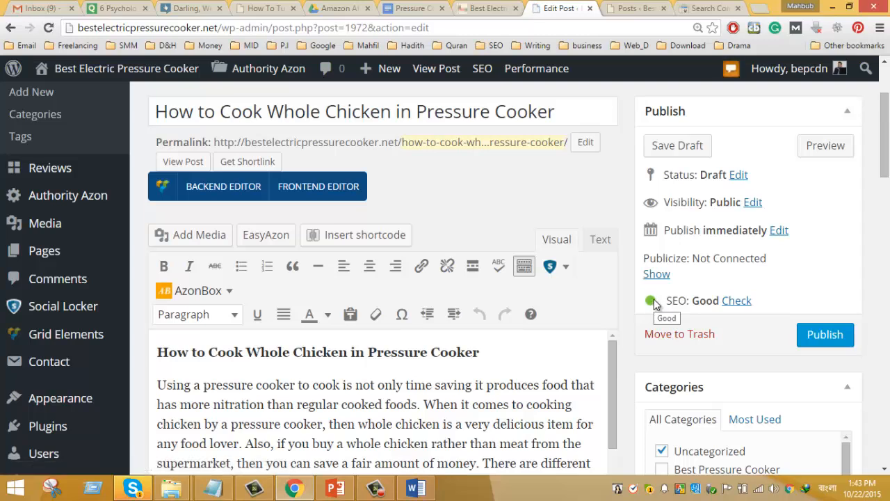
pyautogui.scroll(-15, 379, 254)
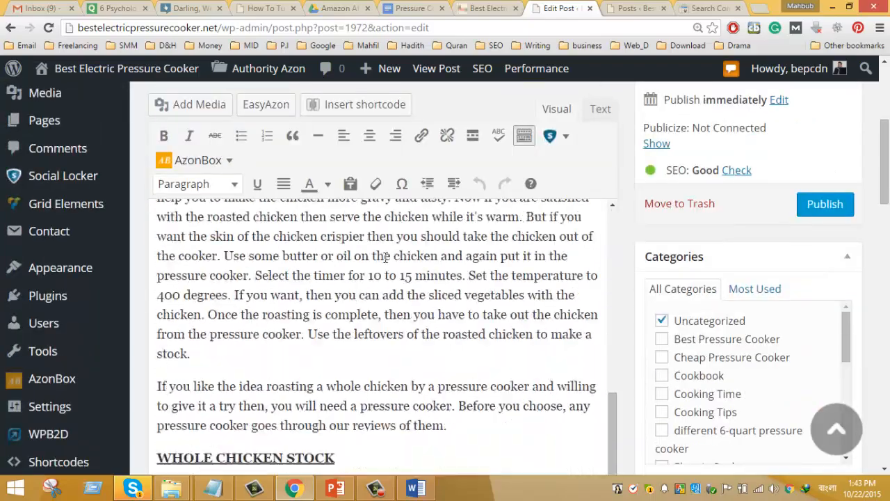
pyautogui.scroll(-20, 363, 251)
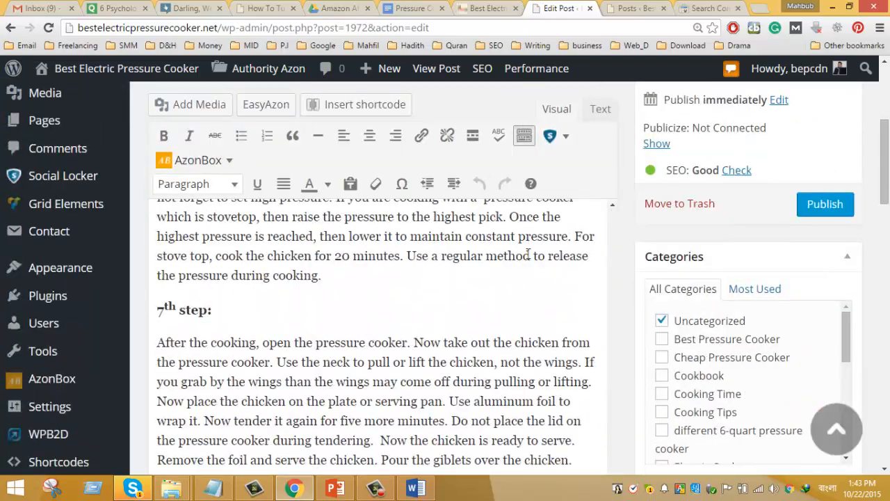
pyautogui.scroll(-20, 523, 250)
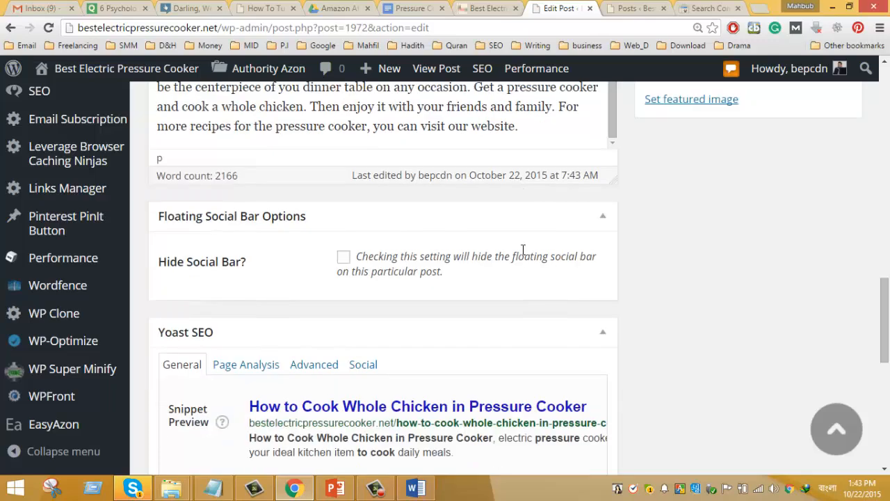
pyautogui.scroll(-4, 513, 239)
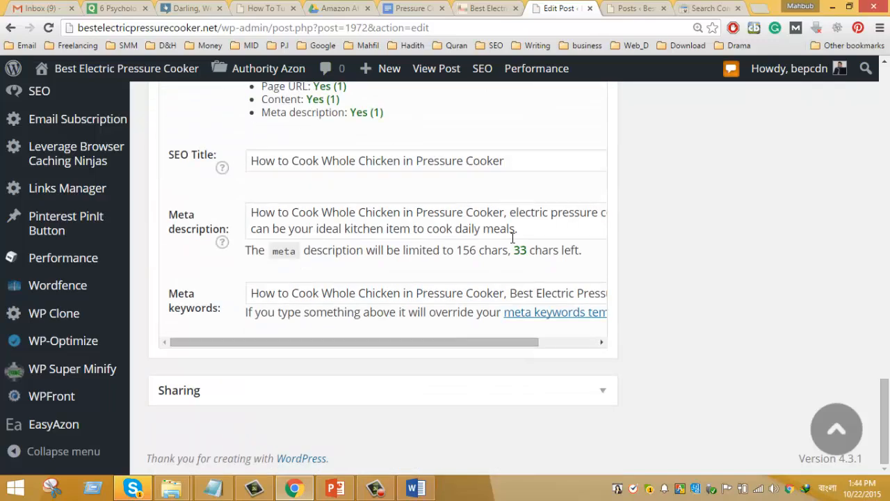
pyautogui.scroll(5, 484, 353)
pyautogui.scroll(1, 483, 346)
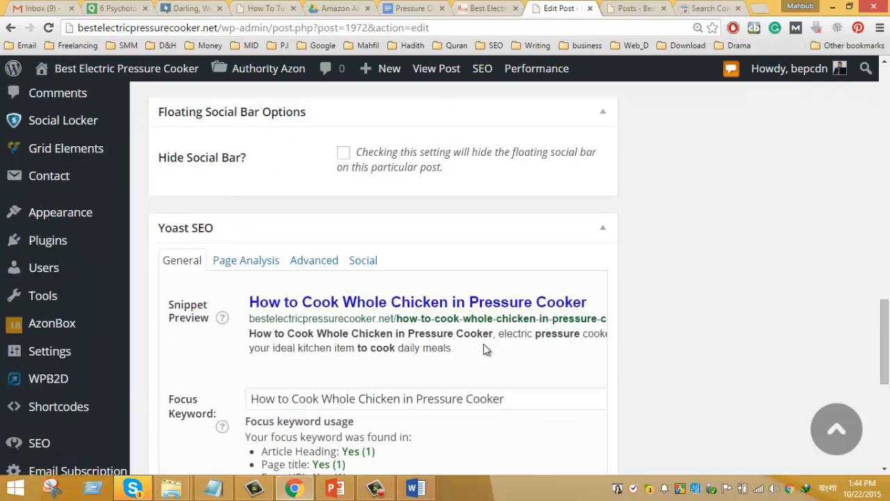
pyautogui.click(233, 267)
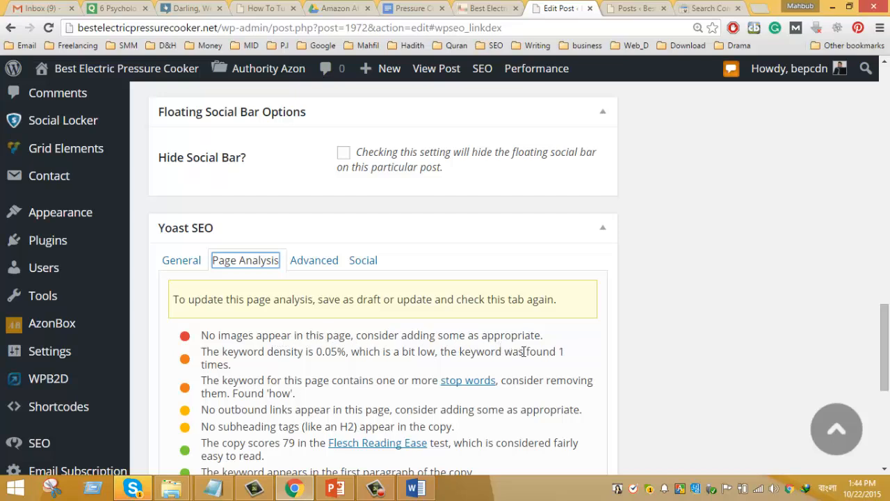
# Step: Copy the heading "How to Cook Whole Chicken in Pressure Cooker" from the start of the post content
pyautogui.scroll(-2, 454, 334)
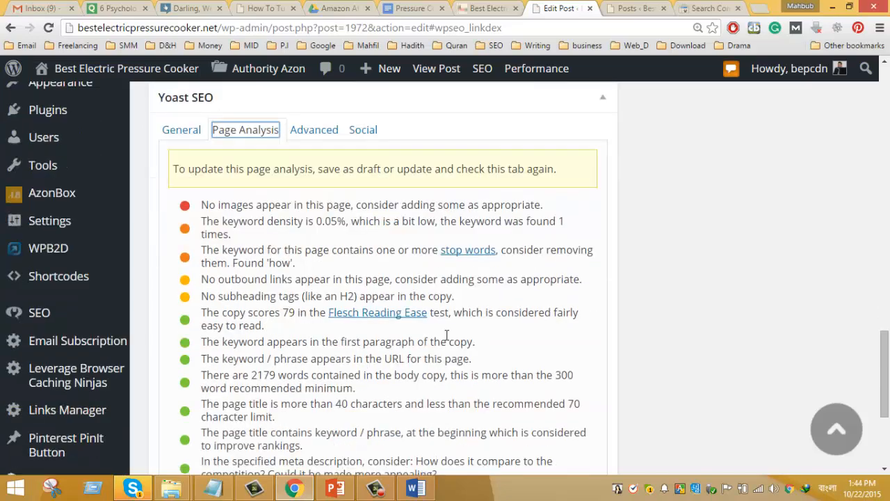
pyautogui.scroll(-2, 447, 334)
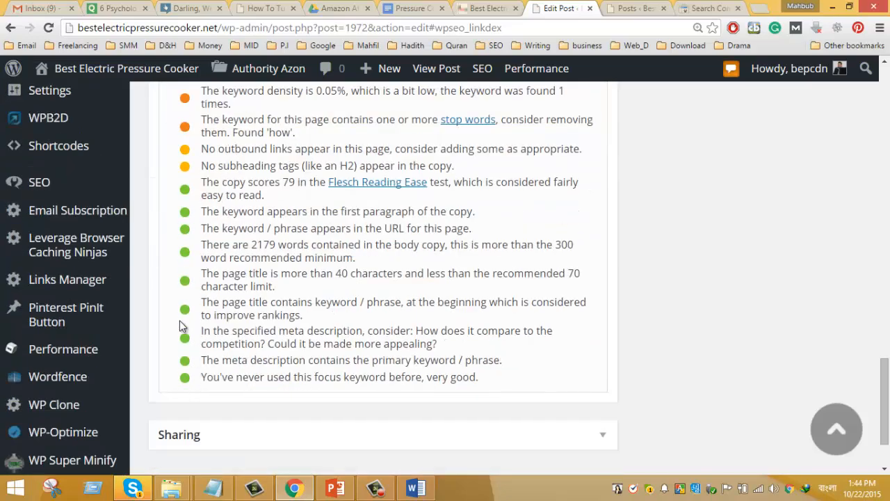
pyautogui.scroll(2, 180, 326)
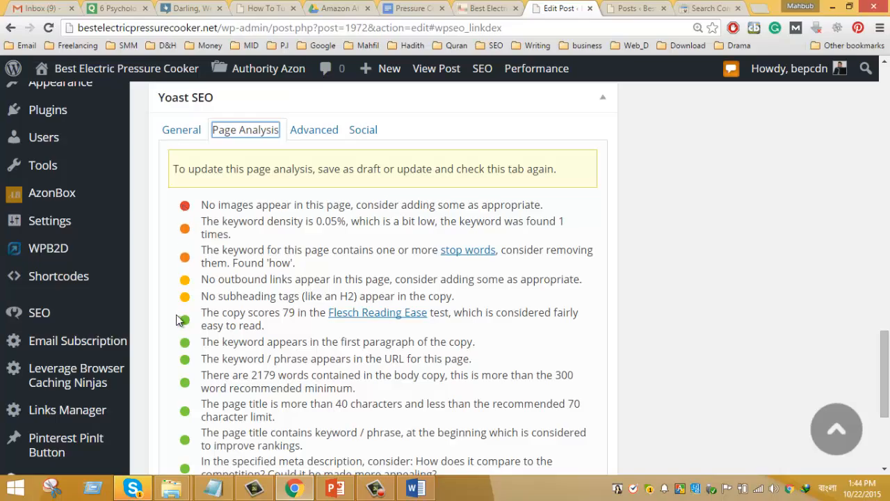
pyautogui.scroll(15, 178, 319)
pyautogui.scroll(15, 295, 299)
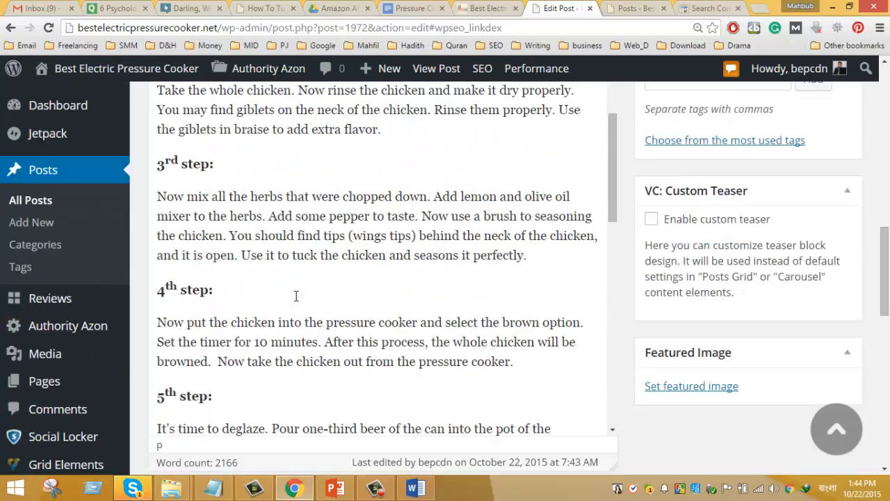
pyautogui.scroll(15, 304, 287)
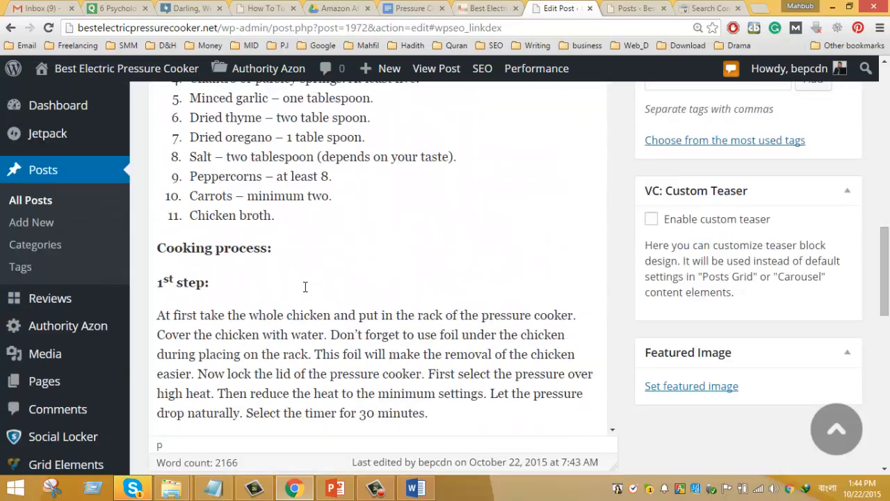
pyautogui.scroll(15, 304, 288)
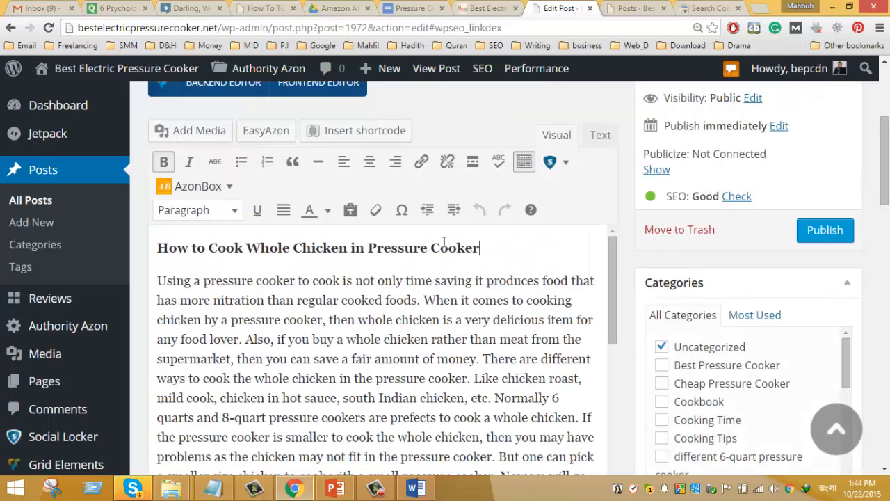
pyautogui.moveTo(480, 248); pyautogui.dragTo(144, 233)
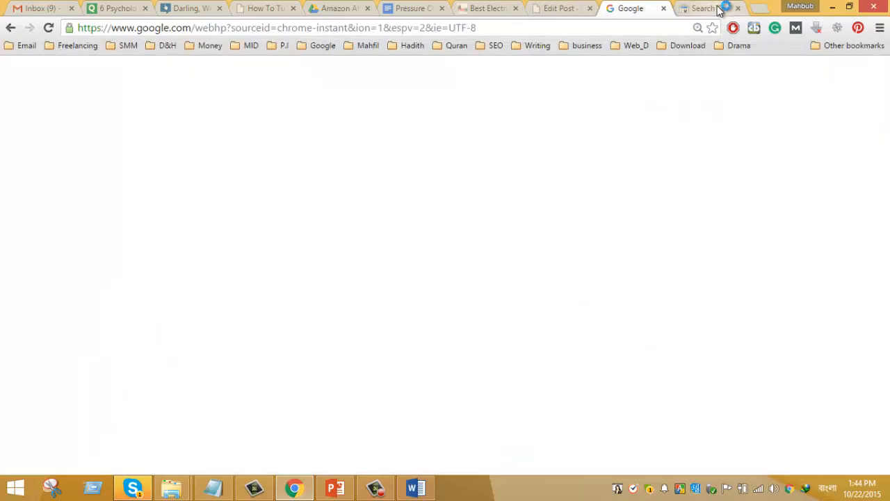
# Step: Close the Search Console page and search Google Images for "How to Cook Whole Chicken in Pressure Cooker"
pyautogui.click(725, 7)
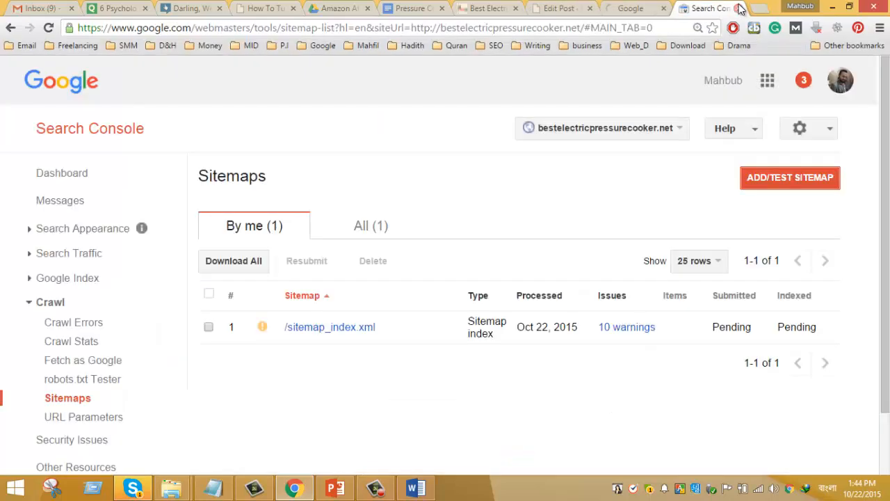
pyautogui.click(739, 8)
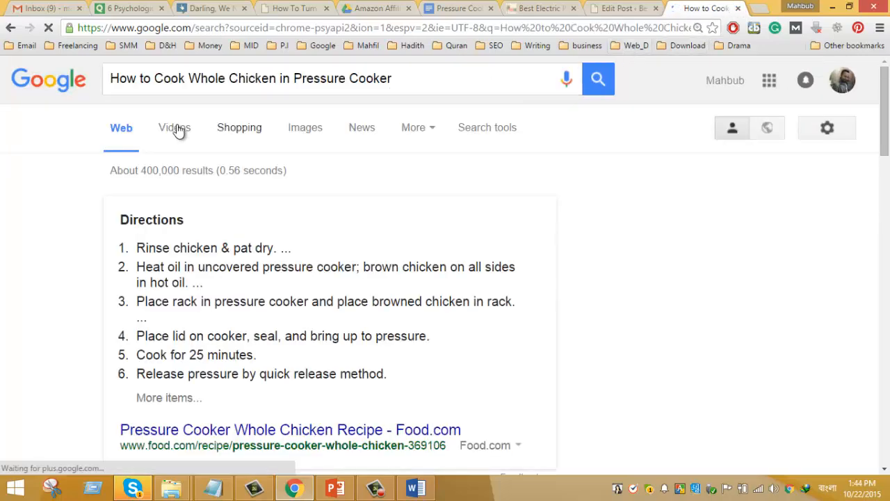
pyautogui.click(305, 127)
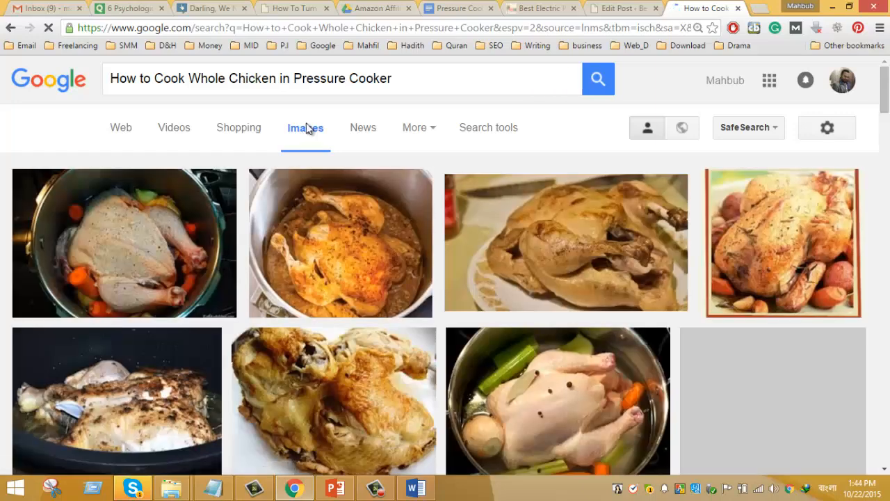
# Step: Show the dimensions of the image results and filter them to images larger than 800×600
pyautogui.click(490, 128)
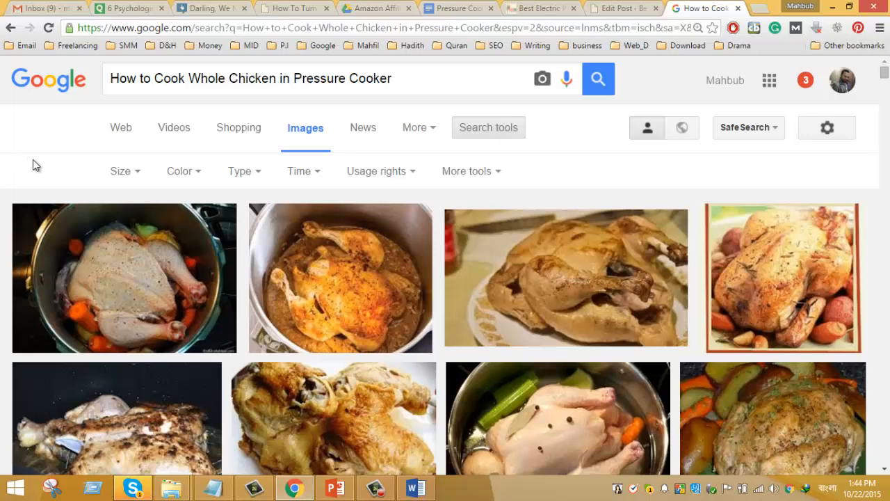
pyautogui.click(128, 172)
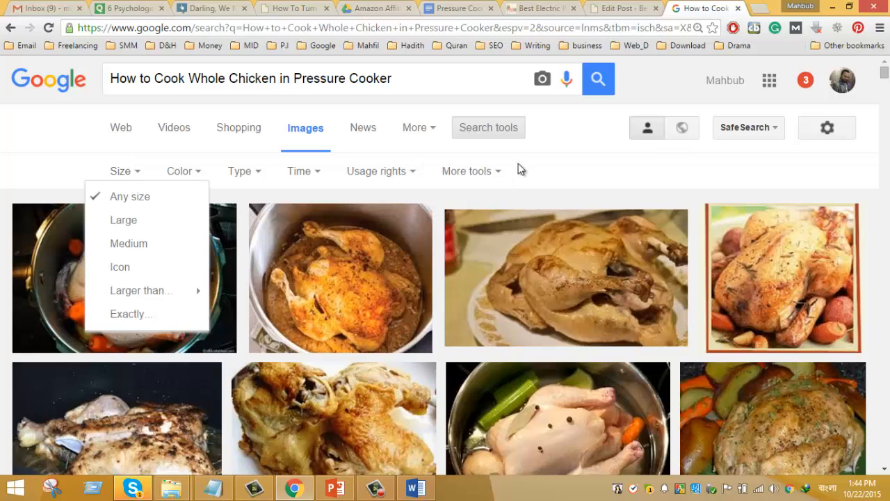
pyautogui.click(497, 174)
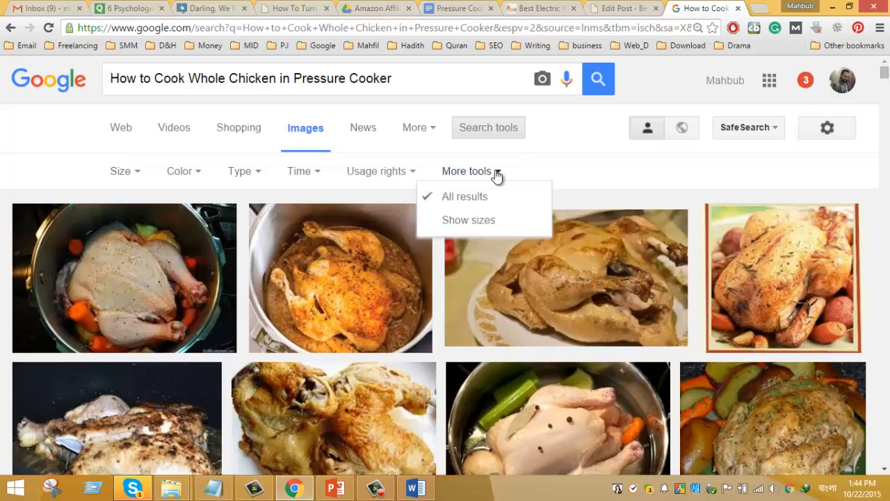
pyautogui.click(478, 223)
pyautogui.click(123, 171)
pyautogui.moveTo(174, 287)
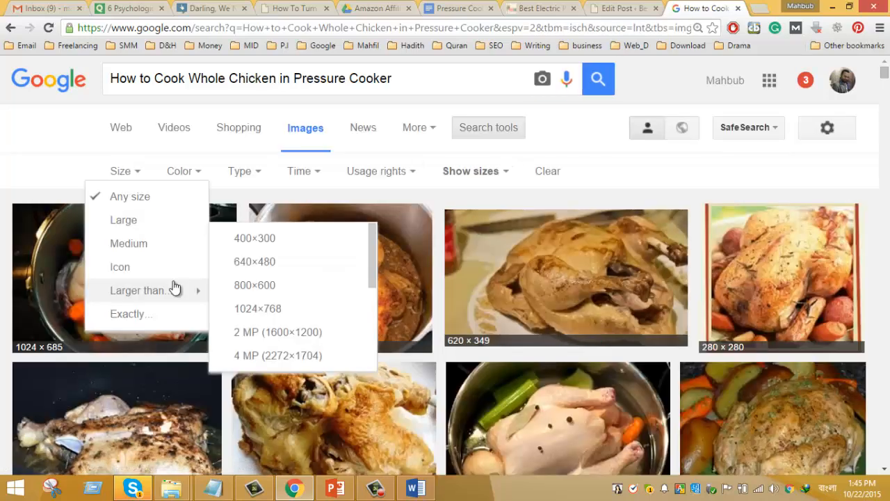
pyautogui.click(269, 287)
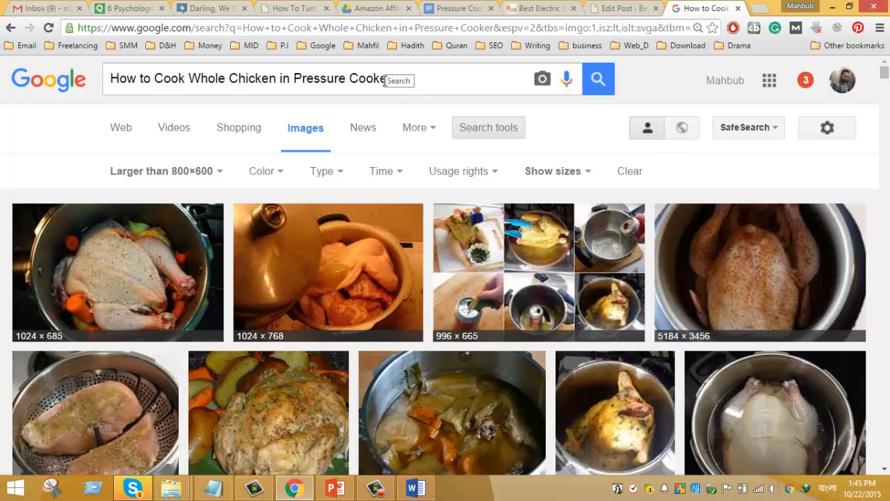
# Step: Look through the filtered image results for large photos of whole chicken suited to the post
pyautogui.scroll(-2, 272, 213)
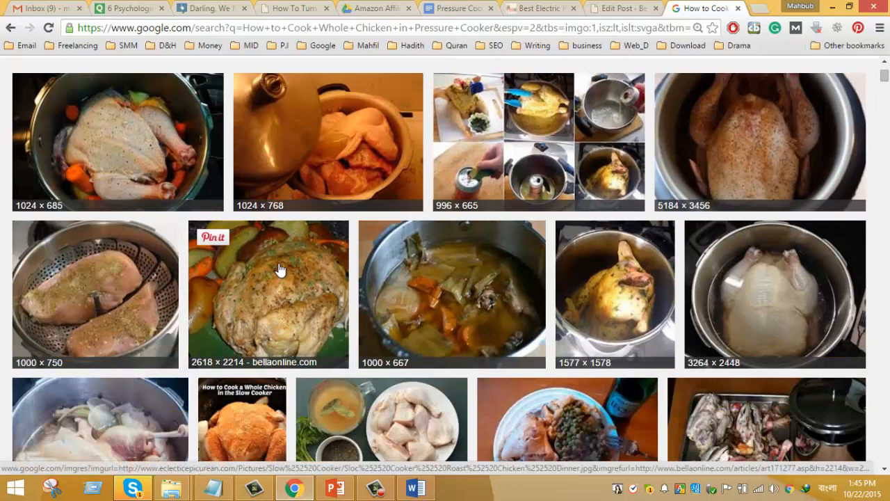
pyautogui.scroll(-3, 278, 270)
pyautogui.scroll(4, 280, 269)
pyautogui.scroll(-3, 280, 270)
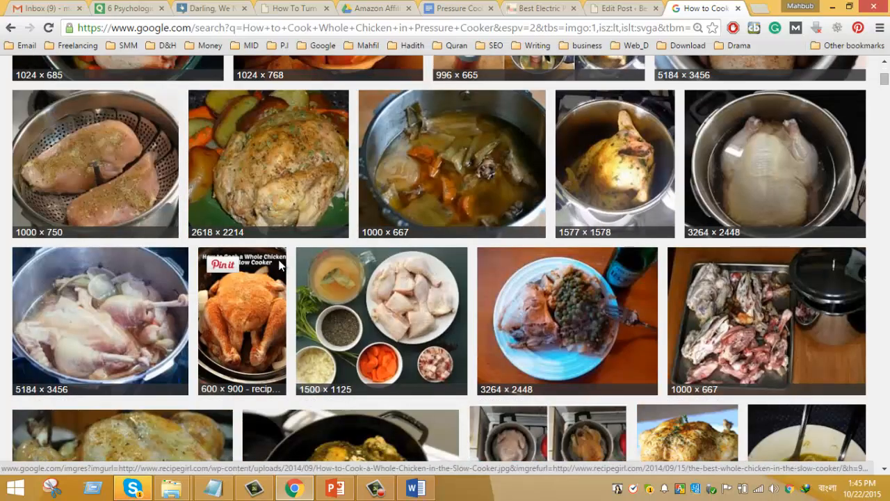
pyautogui.scroll(1, 417, 208)
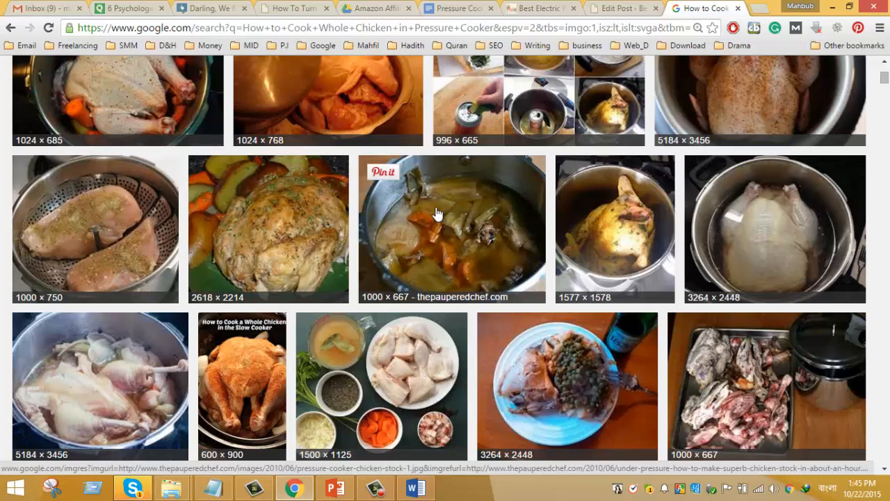
pyautogui.scroll(-1, 438, 213)
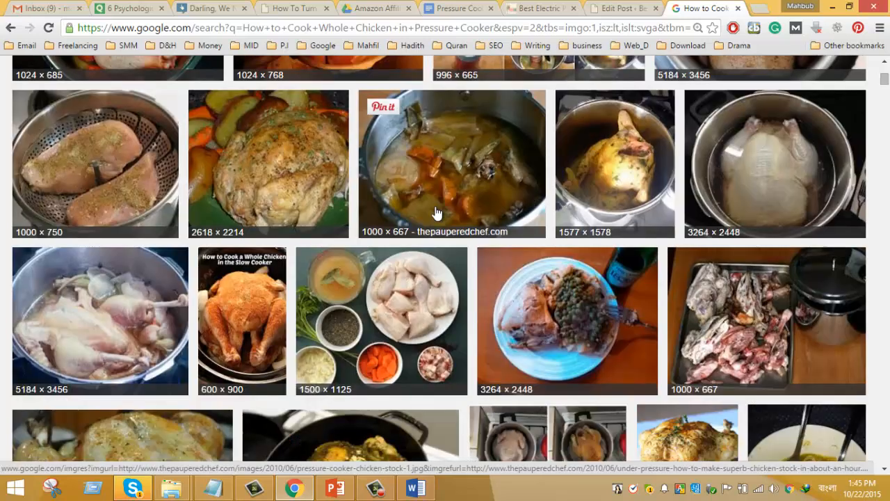
pyautogui.rightClick(81, 298)
pyautogui.scroll(-2, 775, 284)
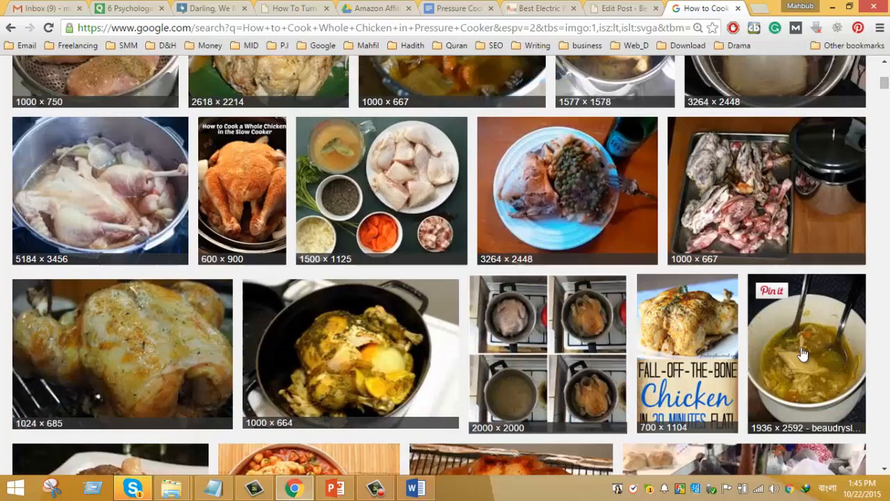
pyautogui.scroll(-2, 584, 358)
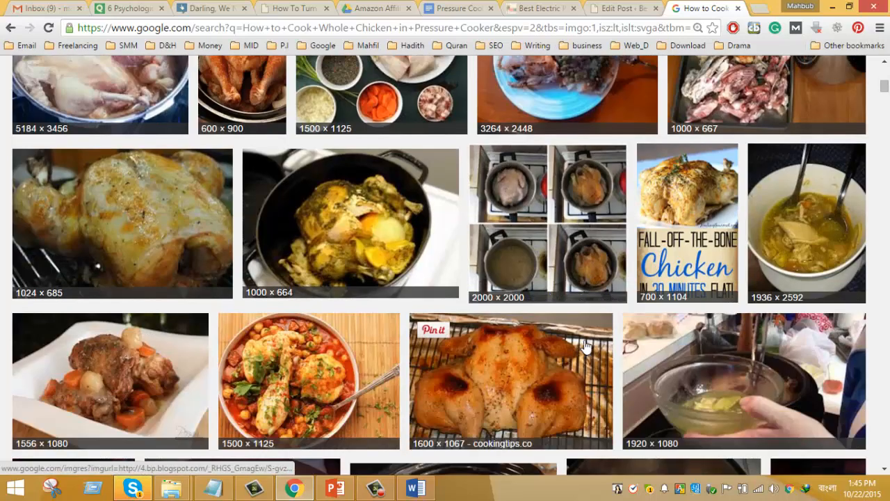
pyautogui.scroll(-1, 585, 351)
pyautogui.scroll(-1, 586, 347)
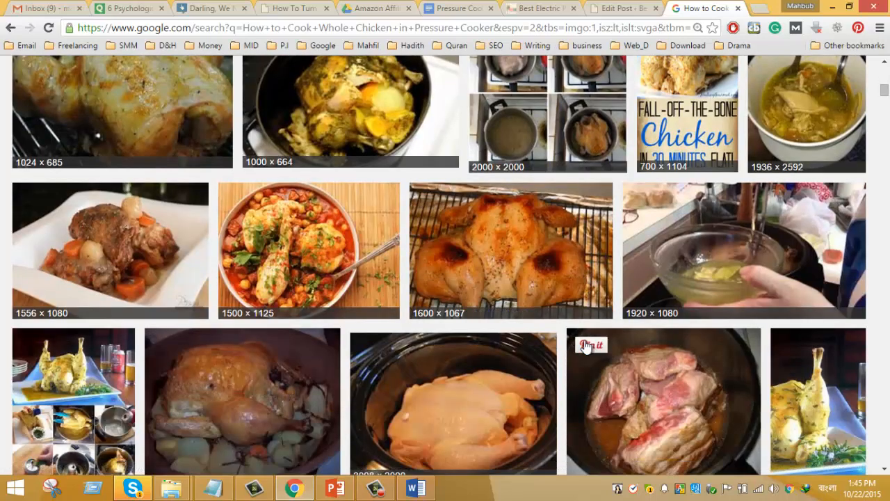
pyautogui.scroll(-2, 462, 305)
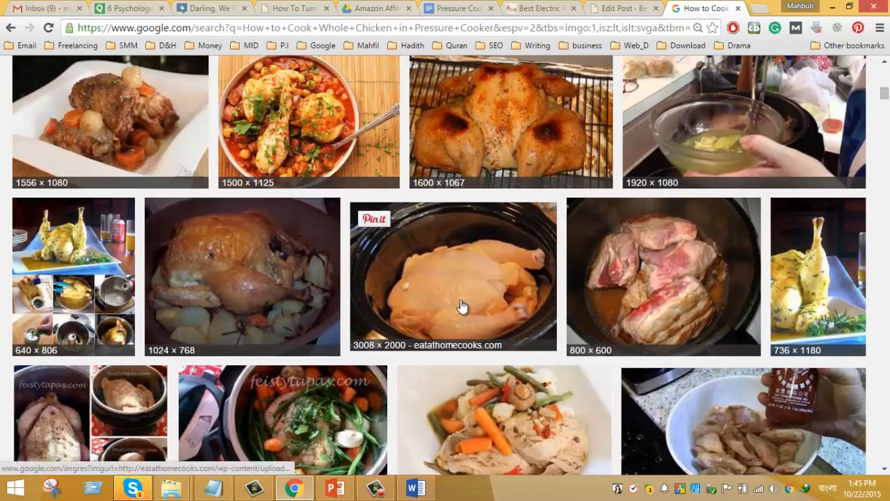
pyautogui.scroll(-4, 462, 306)
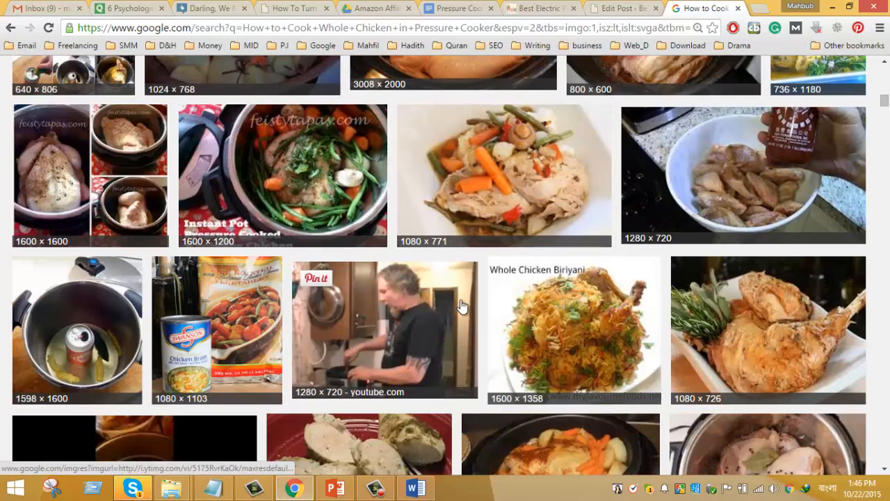
pyautogui.scroll(-5, 462, 306)
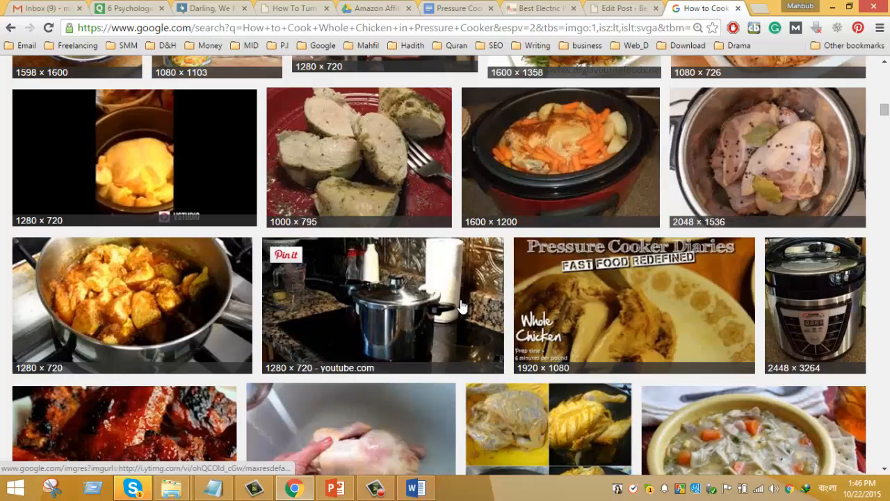
pyautogui.scroll(2, 462, 306)
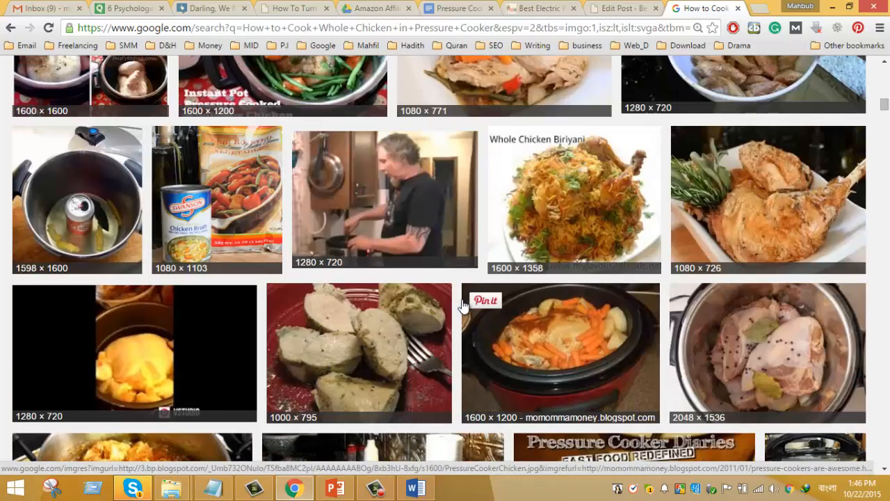
pyautogui.scroll(5, 461, 306)
pyautogui.scroll(3, 462, 299)
pyautogui.scroll(4, 461, 299)
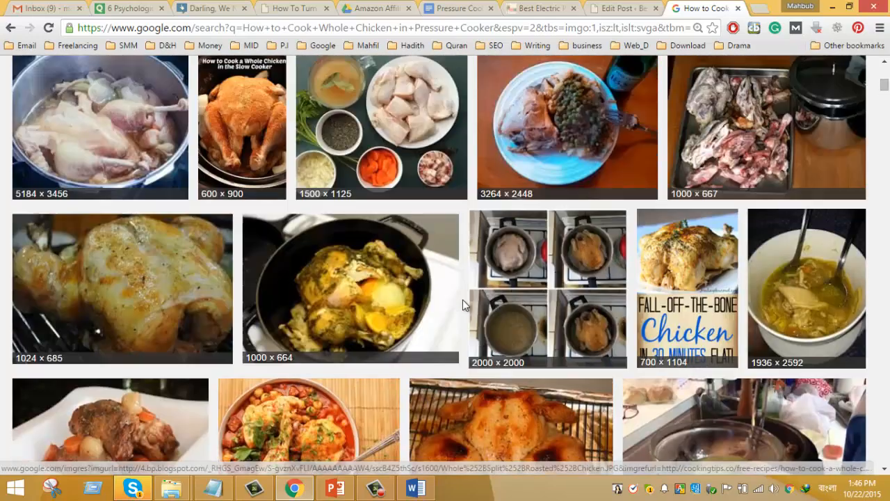
pyautogui.scroll(5, 463, 299)
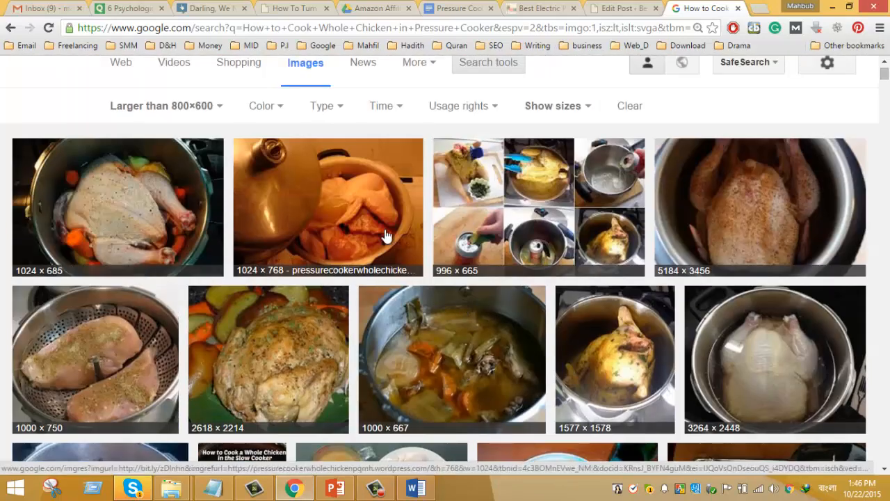
# Step: Open the 5184 × 3456 image result of a whole chicken in a metal pot in a new tab
pyautogui.scroll(-1, 285, 258)
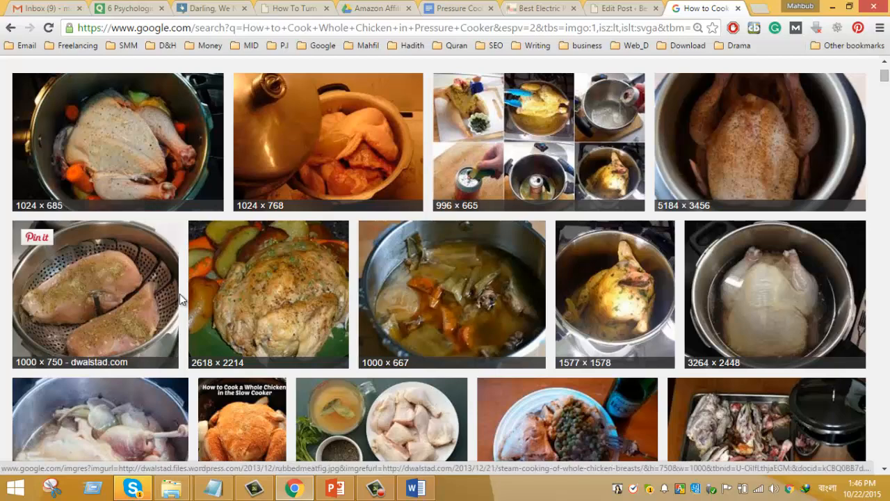
pyautogui.scroll(-1, 179, 294)
pyautogui.scroll(-2, 213, 291)
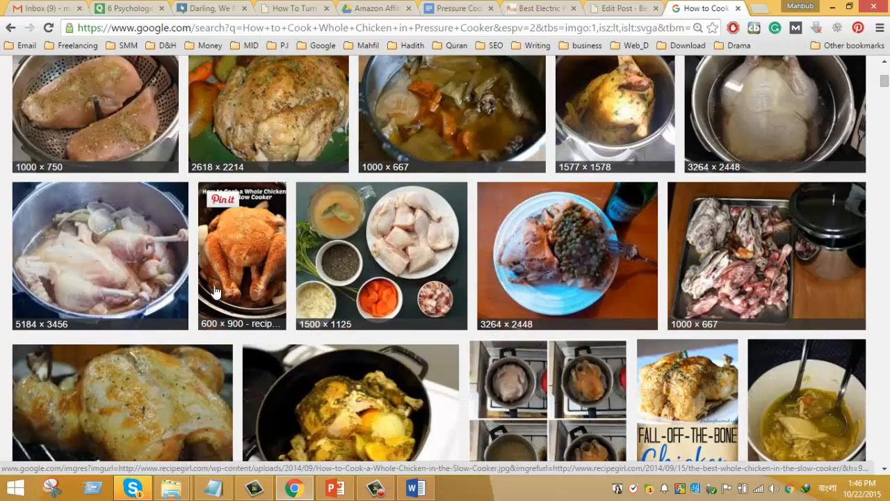
pyautogui.scroll(-1, 215, 292)
pyautogui.rightClick(111, 200)
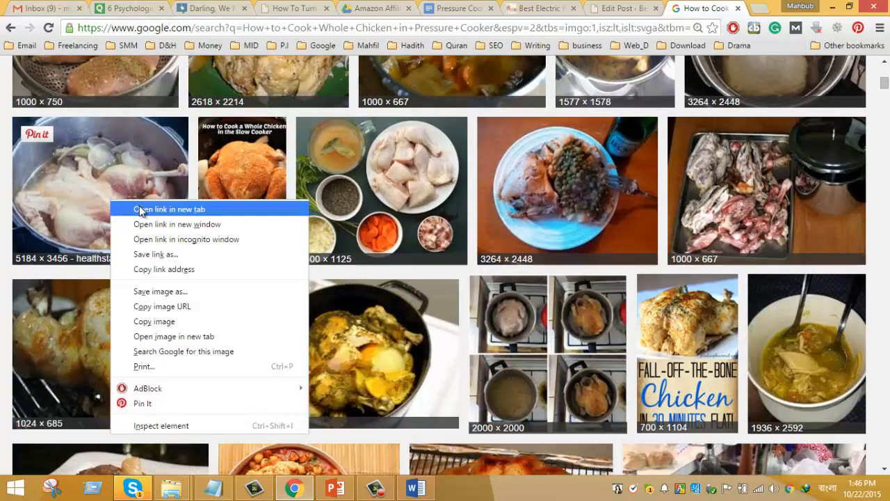
pyautogui.click(139, 209)
# Step: Open the 1024 × 685, 1600 × 1067 and 1024 × 768 whole chicken image results in separate new tabs
pyautogui.scroll(-3, 143, 215)
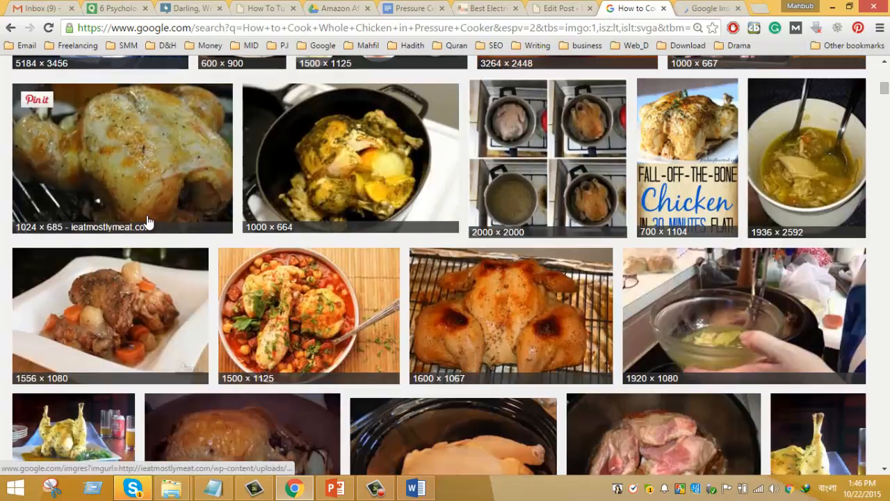
pyautogui.rightClick(129, 157)
pyautogui.click(163, 171)
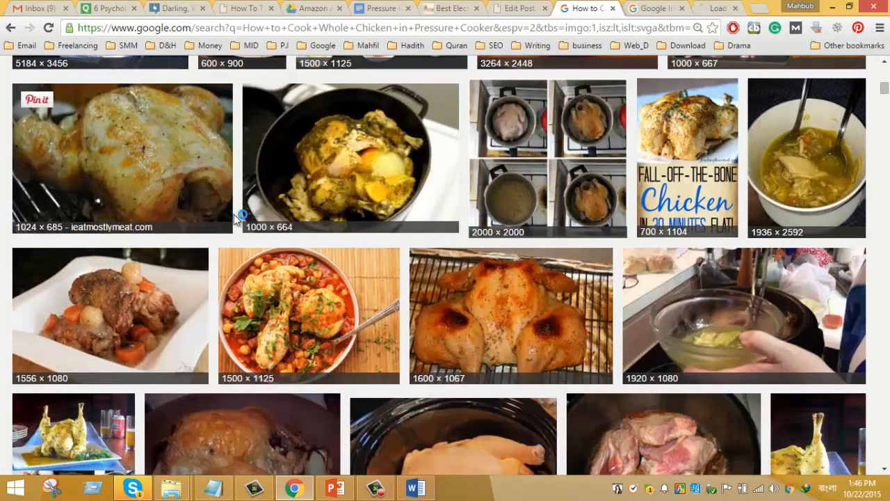
pyautogui.scroll(-2, 264, 213)
pyautogui.rightClick(457, 165)
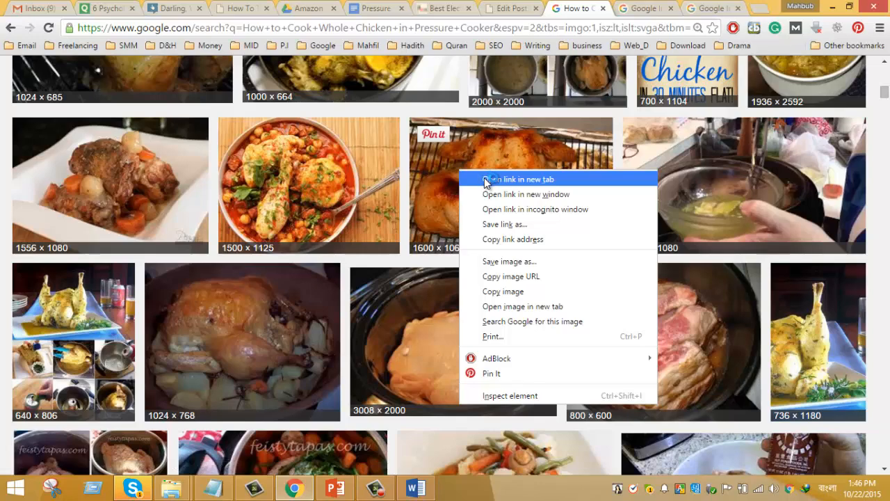
pyautogui.click(485, 179)
pyautogui.rightClick(237, 315)
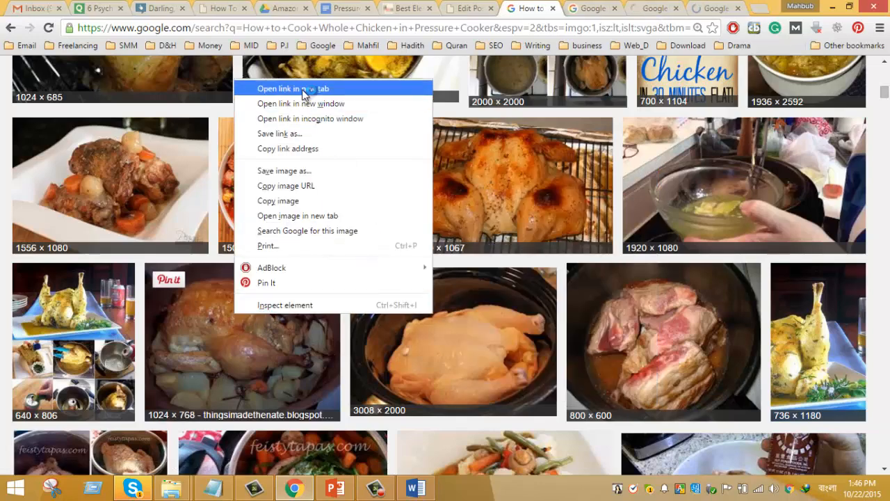
pyautogui.click(274, 88)
# Step: Open the 1600 × 1200 Instant Pot whole chicken result from feistytapas.com in a new tab
pyautogui.scroll(-5, 265, 277)
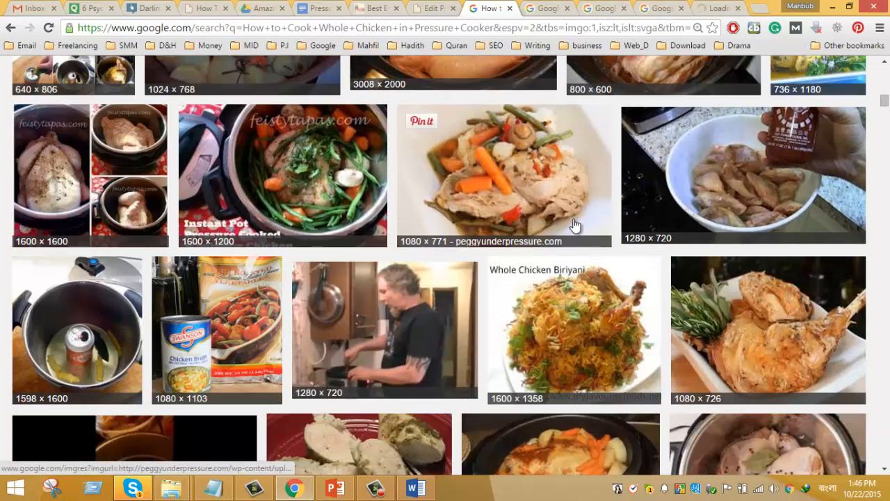
pyautogui.rightClick(506, 169)
pyautogui.click(319, 178)
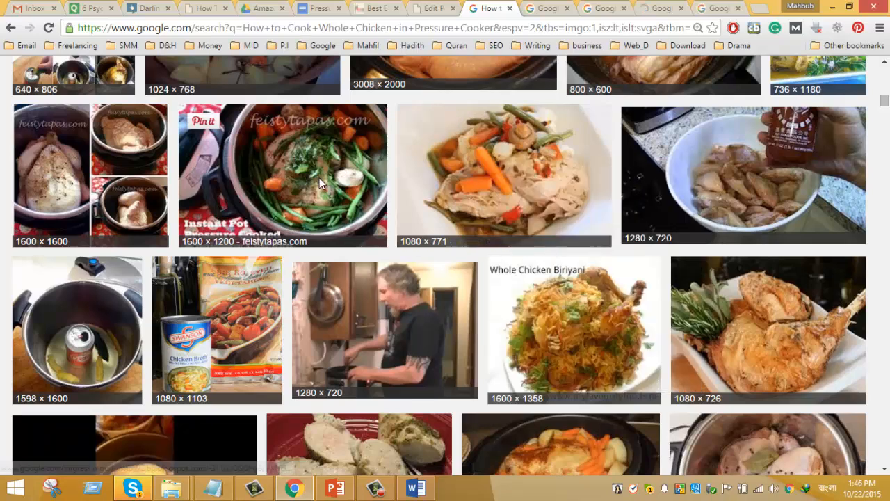
pyautogui.rightClick(312, 175)
pyautogui.click(339, 183)
pyautogui.scroll(-1, 339, 186)
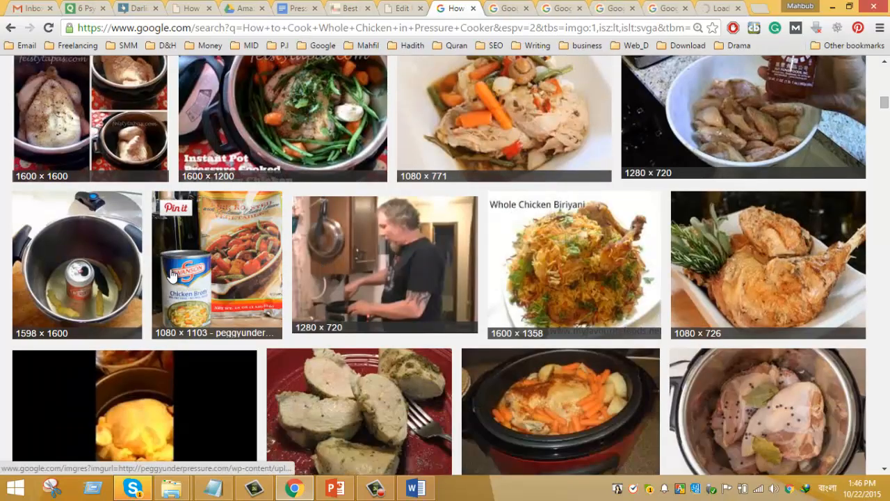
# Step: Compare the five opened chicken image previews to choose one for the post
pyautogui.click(507, 10)
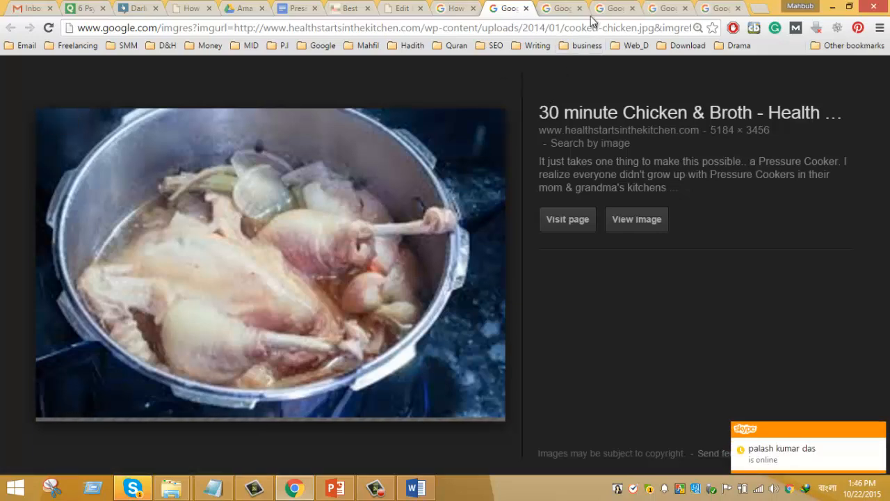
pyautogui.click(561, 10)
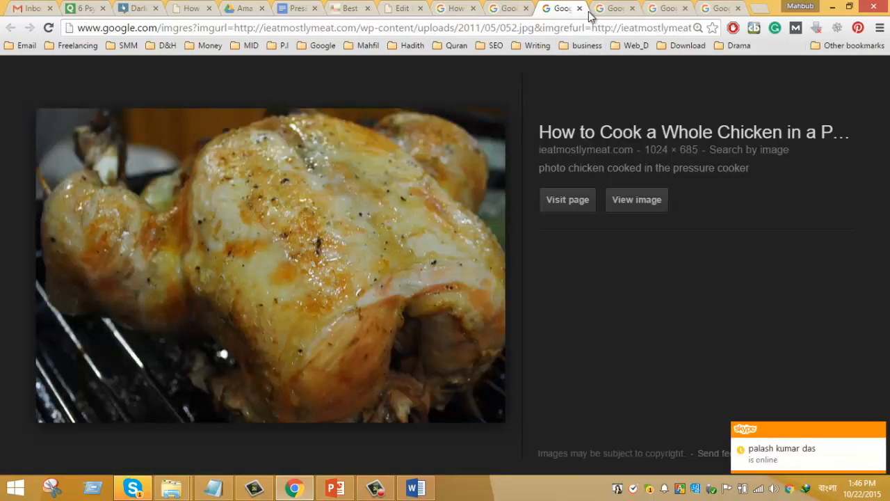
pyautogui.click(617, 11)
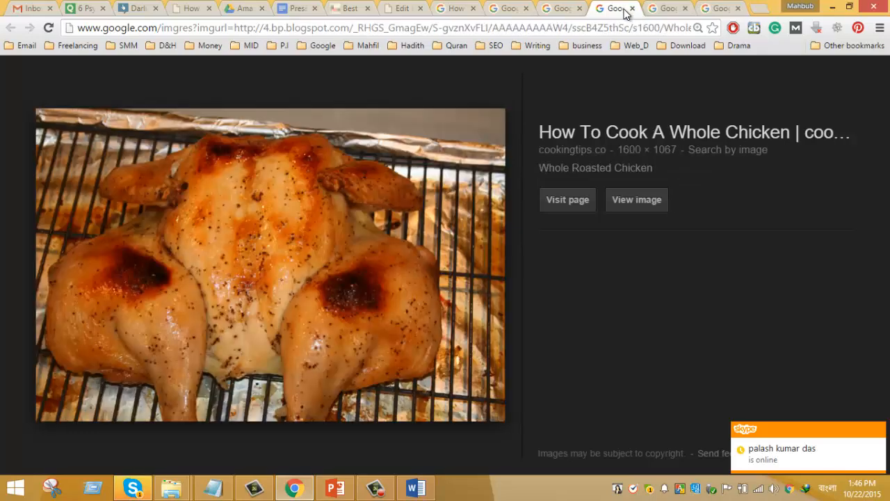
pyautogui.click(666, 8)
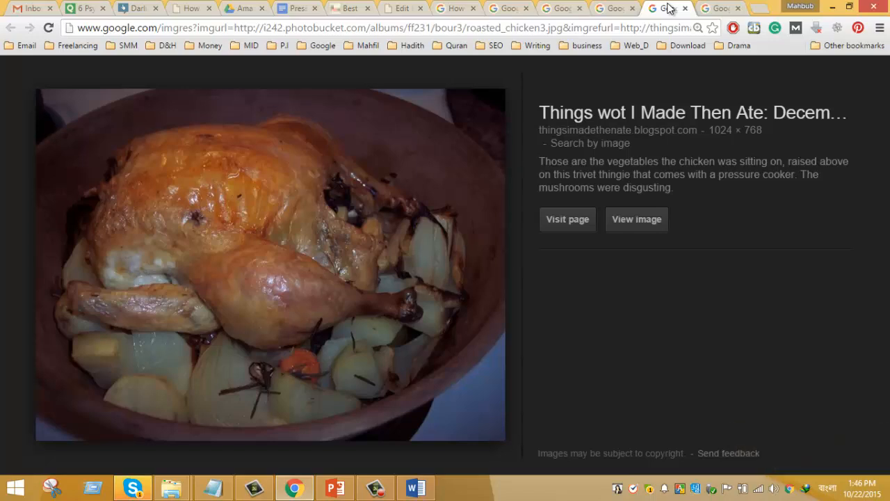
pyautogui.click(719, 9)
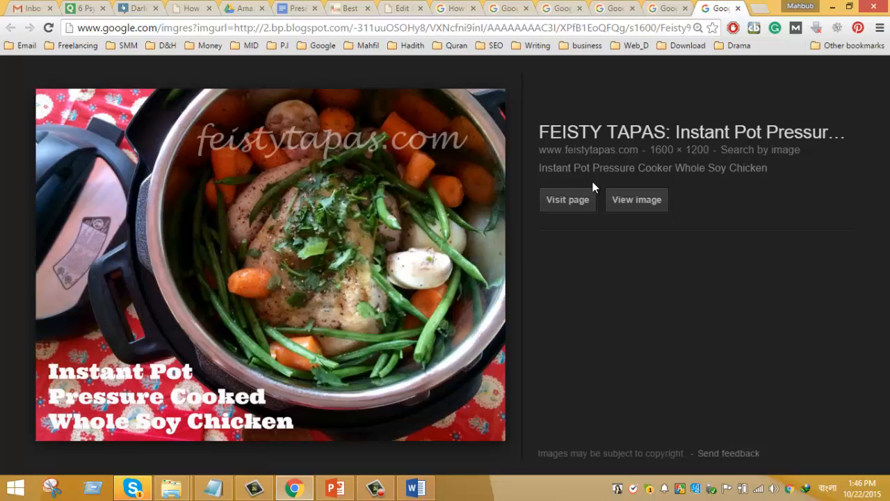
# Step: Close the feistytapas.com preview and open the 1024 × 768 roasted chicken image on its Photobucket page
pyautogui.click(614, 203)
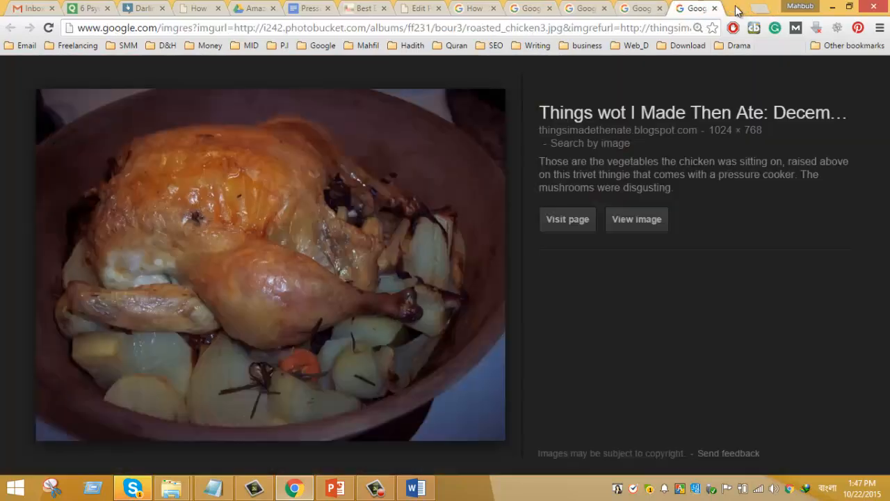
pyautogui.click(738, 7)
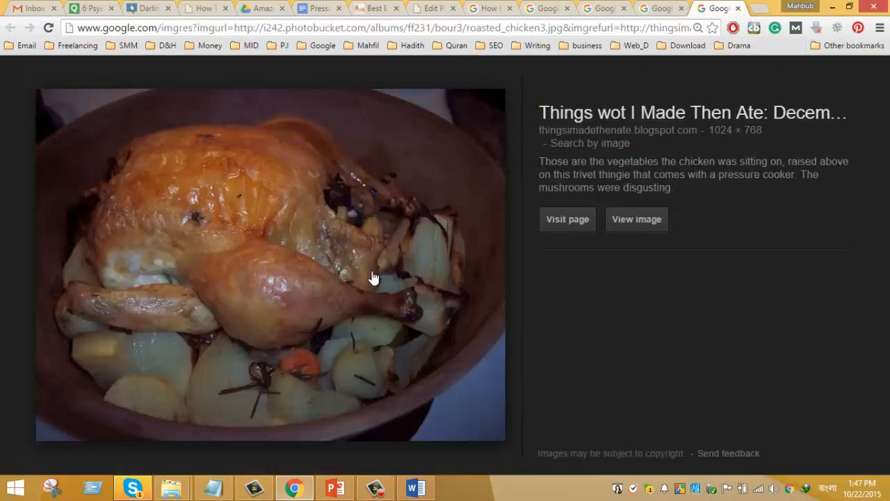
pyautogui.click(640, 219)
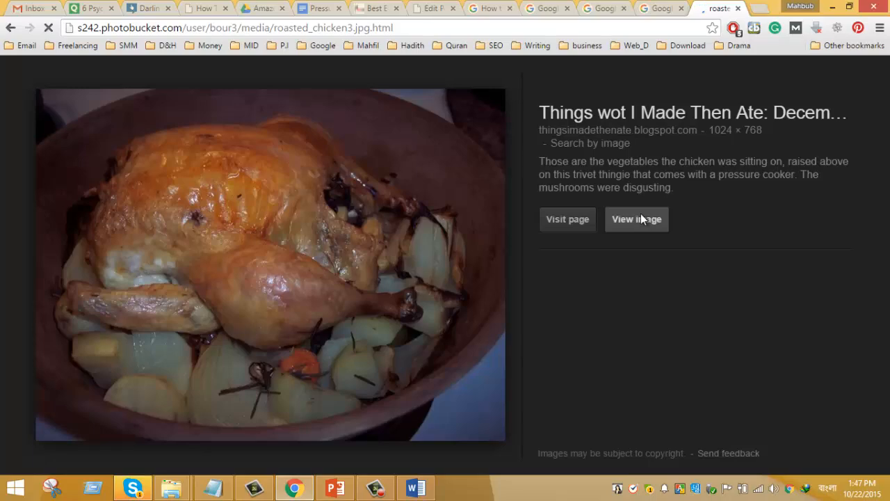
pyautogui.click(664, 5)
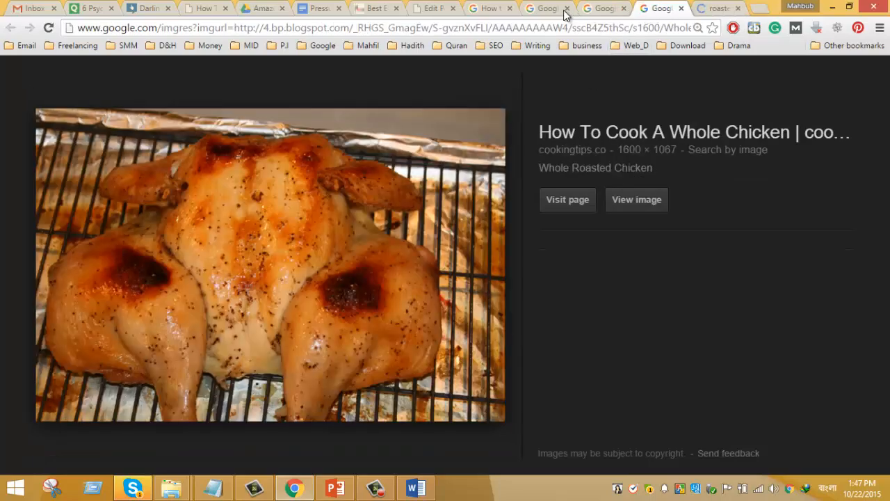
pyautogui.click(432, 10)
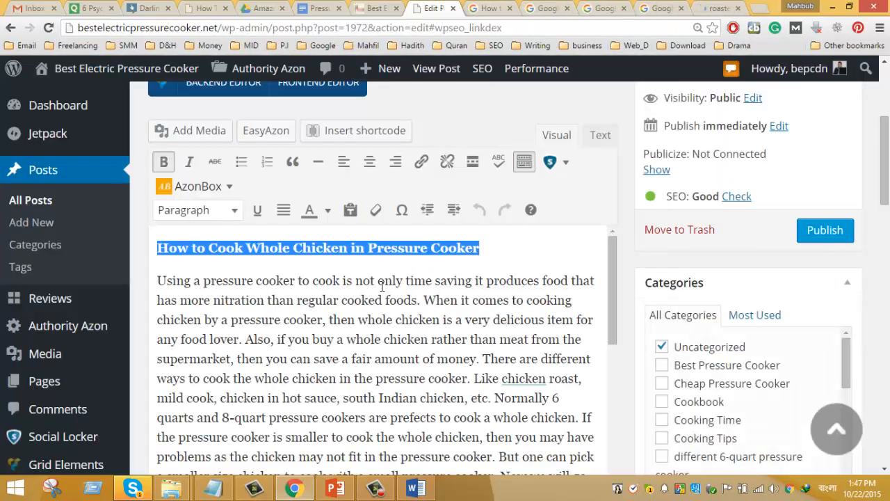
pyautogui.click(728, 9)
pyautogui.scroll(-1, 426, 308)
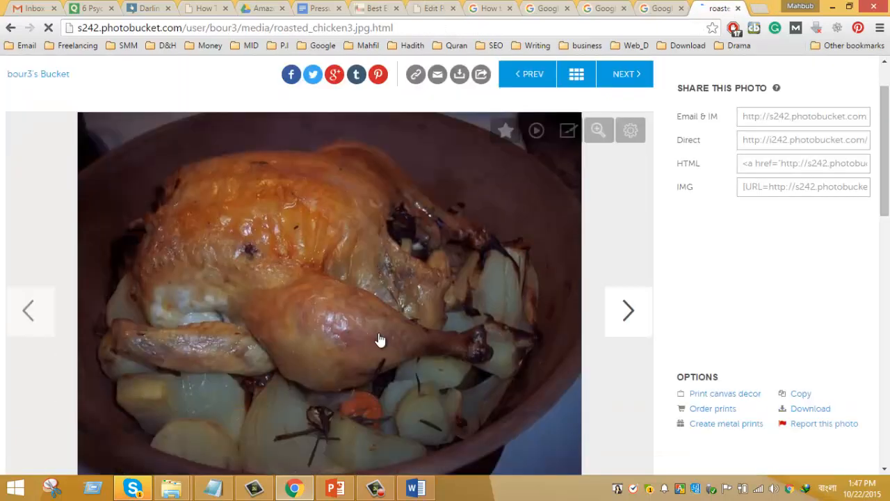
pyautogui.scroll(-3, 313, 246)
pyautogui.scroll(2, 353, 308)
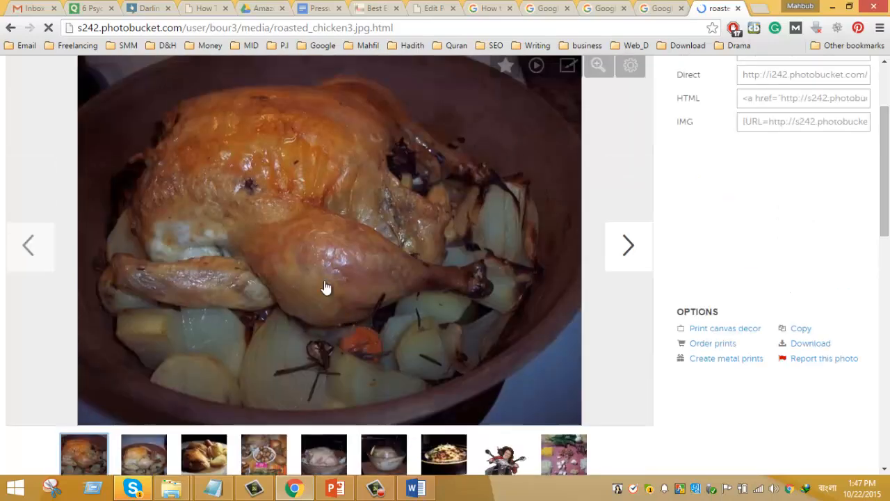
# Step: Save the roasted chicken image to the Desktop as a JPEG named "How to Cook Whole Chicken in Pressure Cooker"
pyautogui.rightClick(251, 181)
pyautogui.click(282, 189)
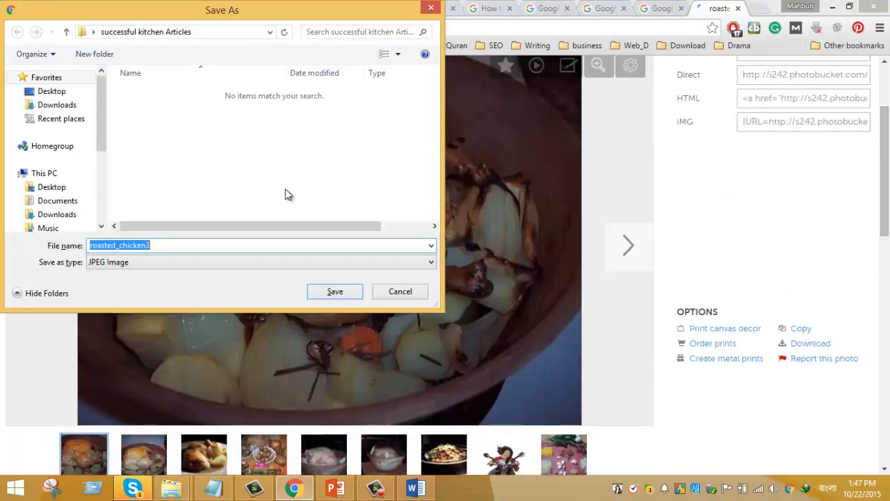
pyautogui.write('How to Cook Whole Chicken in Pressure Cooker')
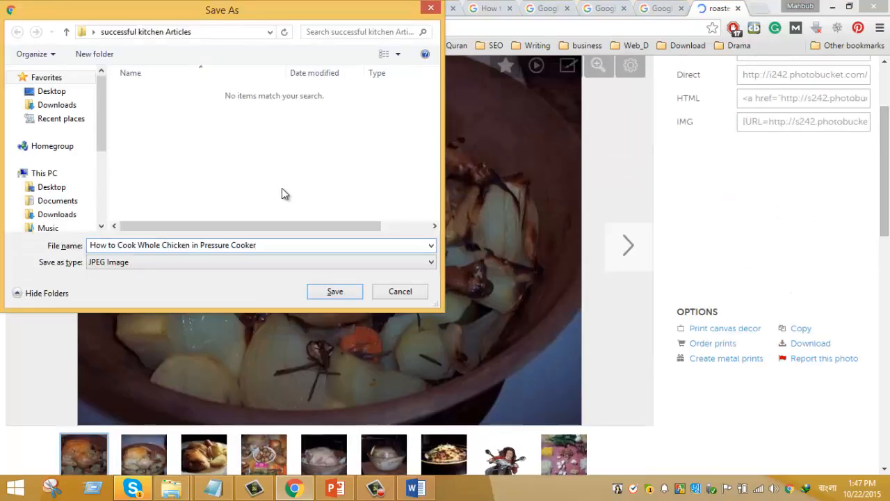
pyautogui.click(53, 91)
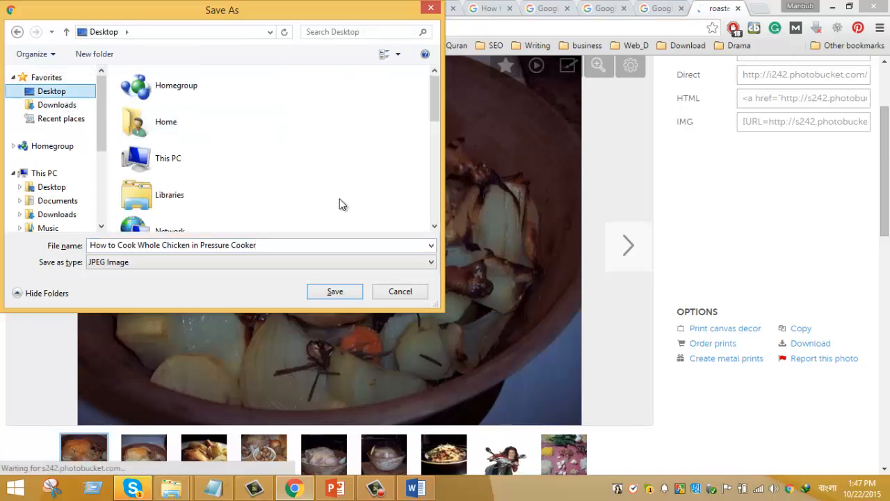
pyautogui.click(340, 290)
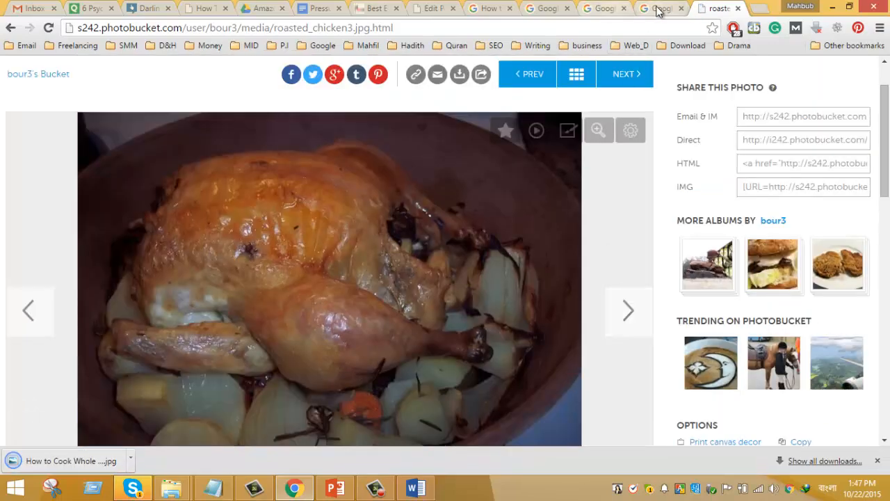
# Step: Close the three unused chicken image previews and the Google image results page
pyautogui.click(658, 9)
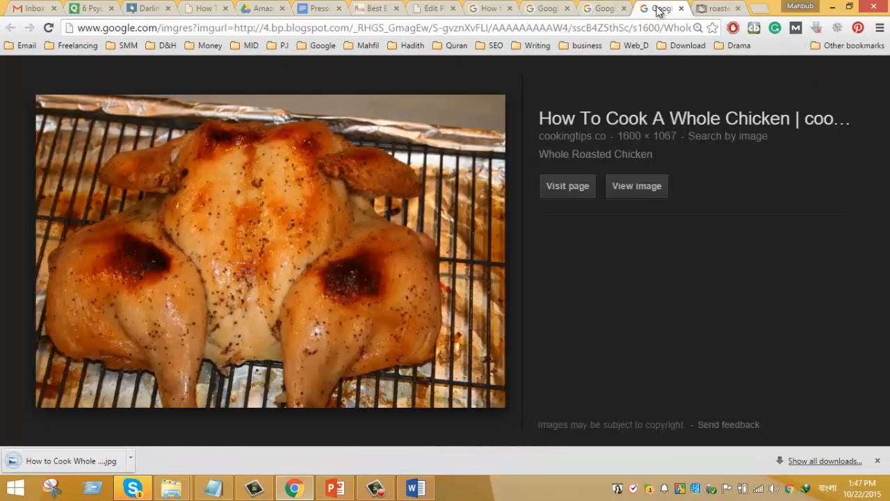
pyautogui.click(680, 8)
pyautogui.click(602, 9)
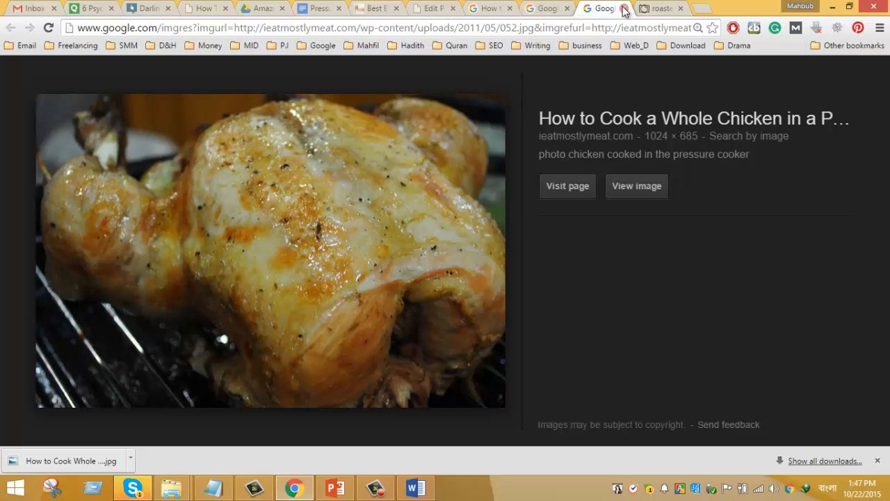
pyautogui.click(624, 8)
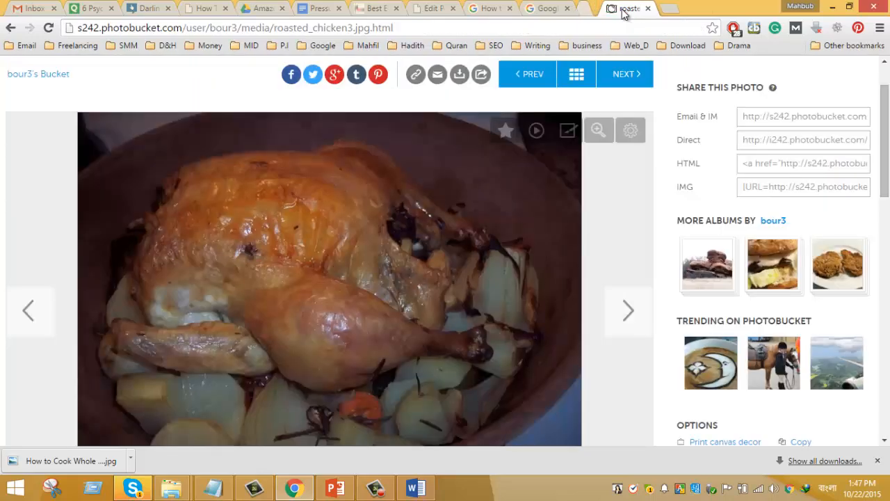
pyautogui.click(549, 9)
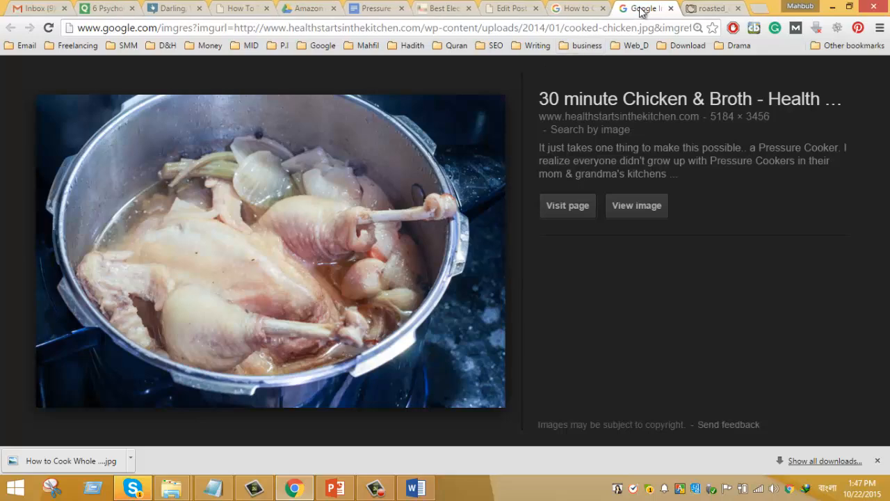
pyautogui.click(671, 8)
pyautogui.click(576, 10)
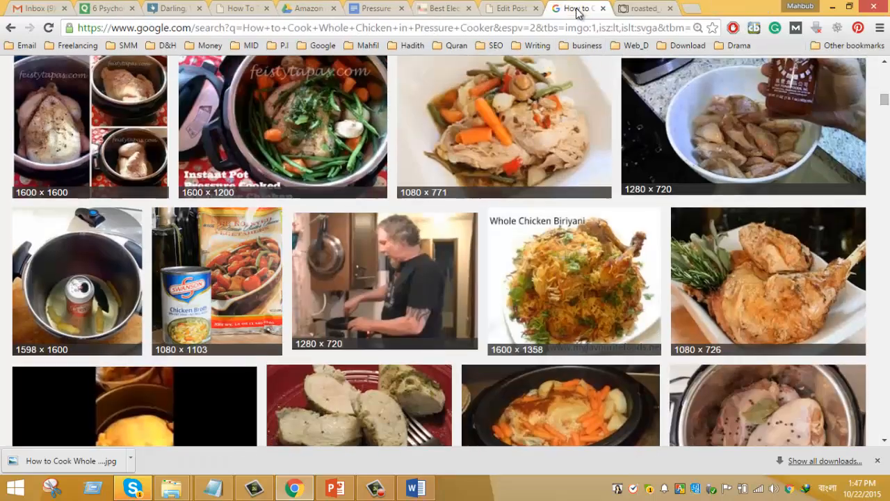
pyautogui.click(602, 9)
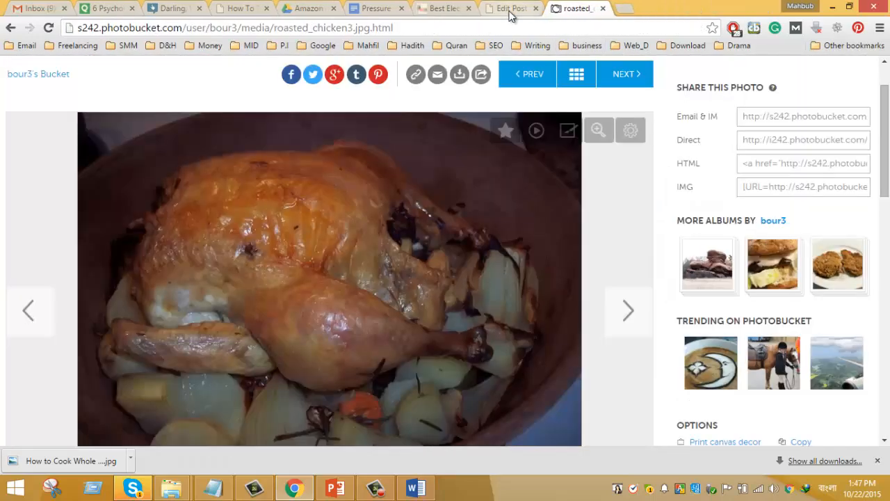
# Step: Insert an empty, centred paragraph below the "How to Cook Whole Chicken in Pressure Cooker" heading in the WordPress post
pyautogui.click(509, 10)
pyautogui.click(490, 241)
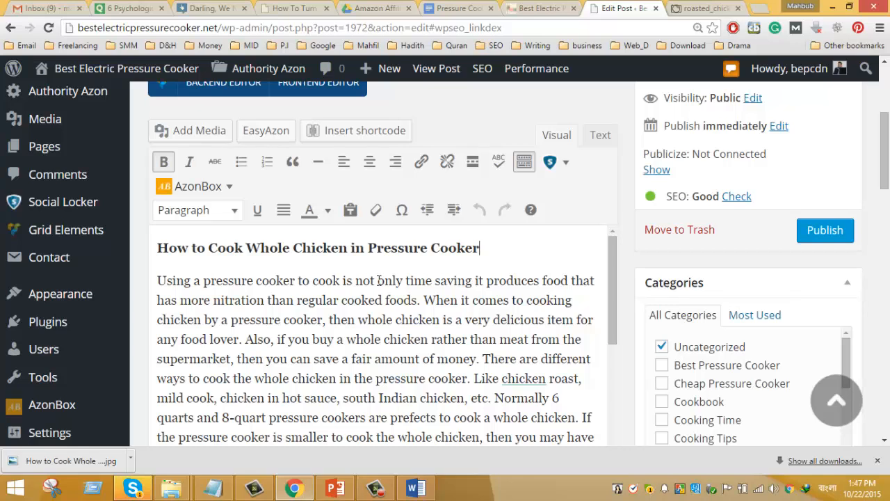
pyautogui.press('Return')
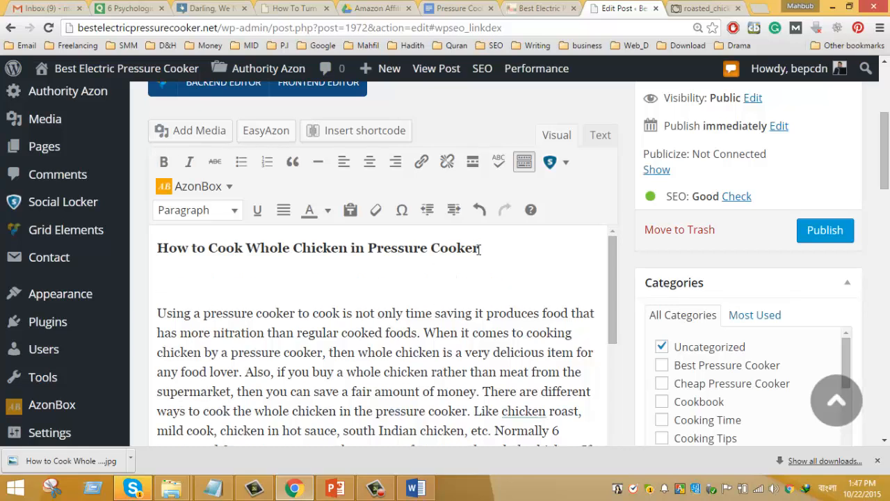
pyautogui.click(370, 167)
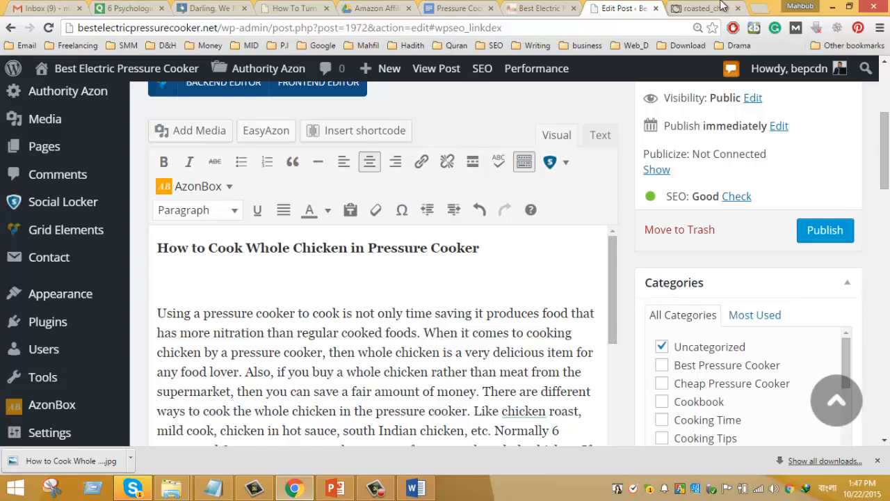
# Step: Upload "How to Cook Whole Chicken in Pressure Cooker.jpg" from the Desktop to the post's media library and copy its file name
pyautogui.click(198, 137)
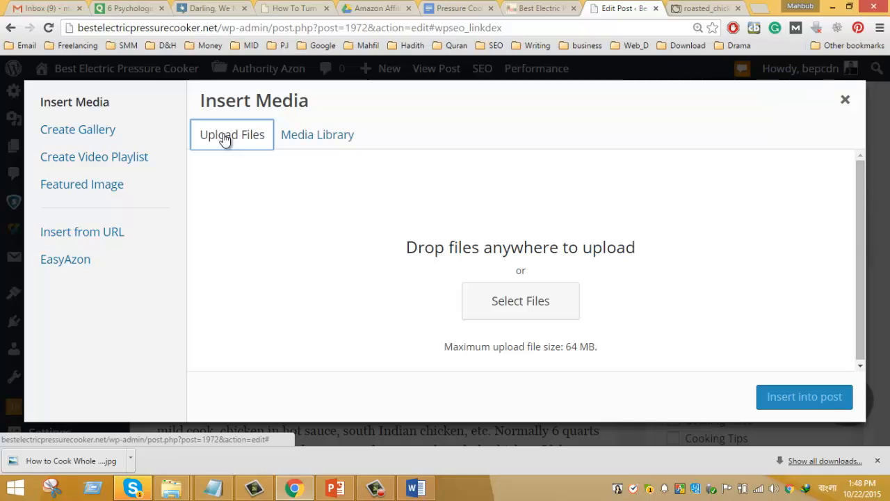
pyautogui.click(552, 313)
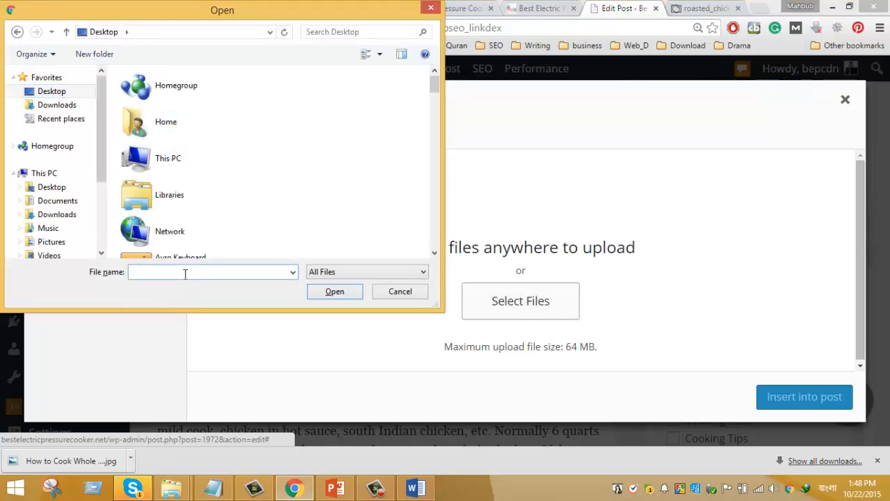
pyautogui.write('ho')
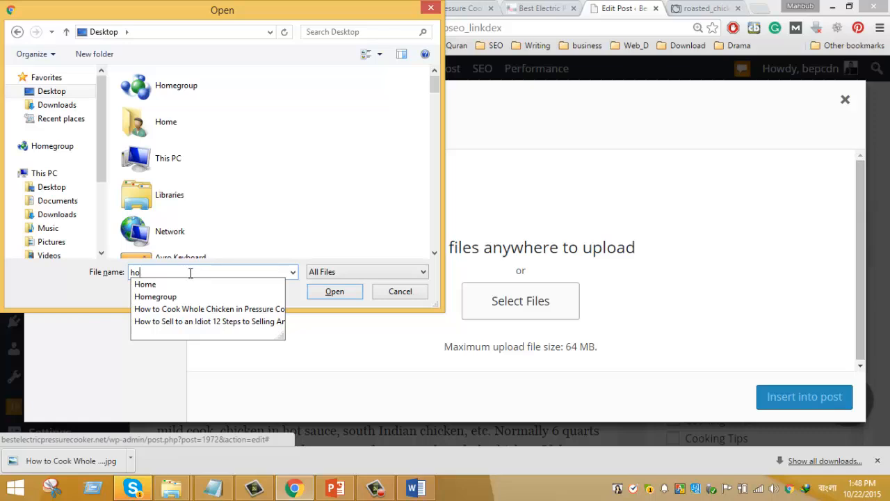
pyautogui.click(207, 308)
pyautogui.hotkey('ctrl', 'c')
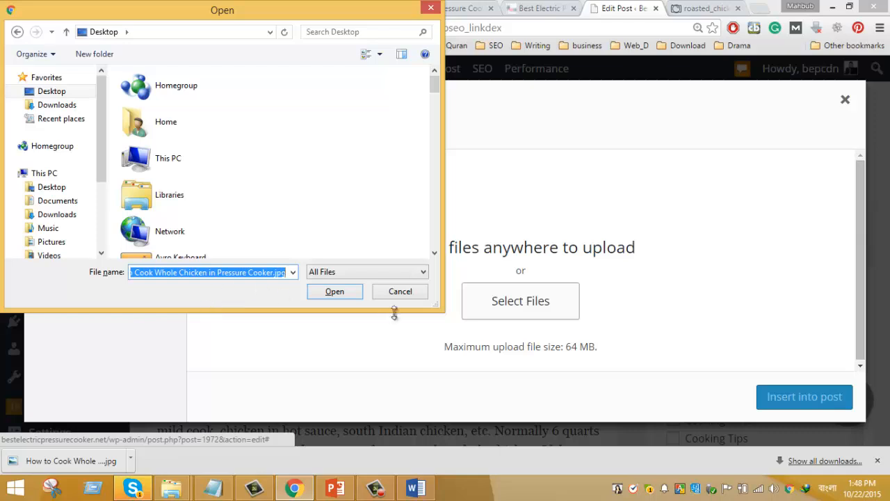
pyautogui.click(333, 291)
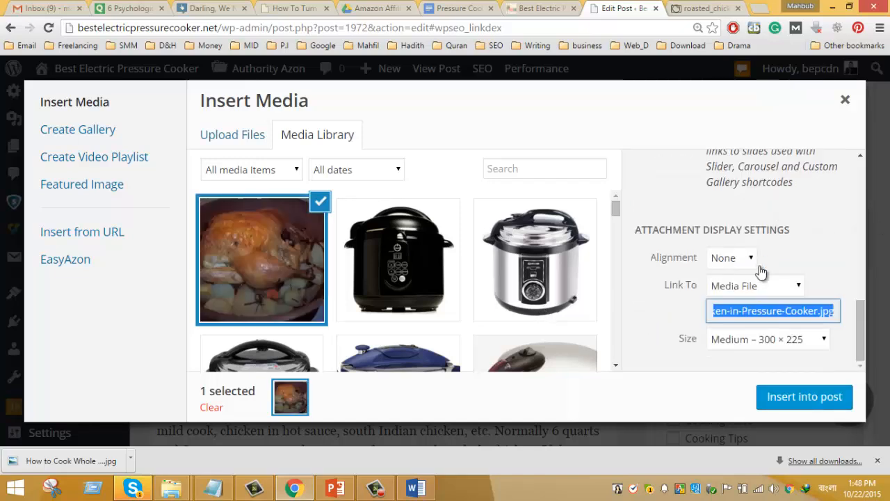
# Step: Set the uploaded chicken image's alt text and caption to "How to Cook Whole Chicken in Pressure Cooker"
pyautogui.moveTo(860, 334); pyautogui.dragTo(875, 184)
pyautogui.scroll(-1, 527, 282)
pyautogui.scroll(-3, 726, 298)
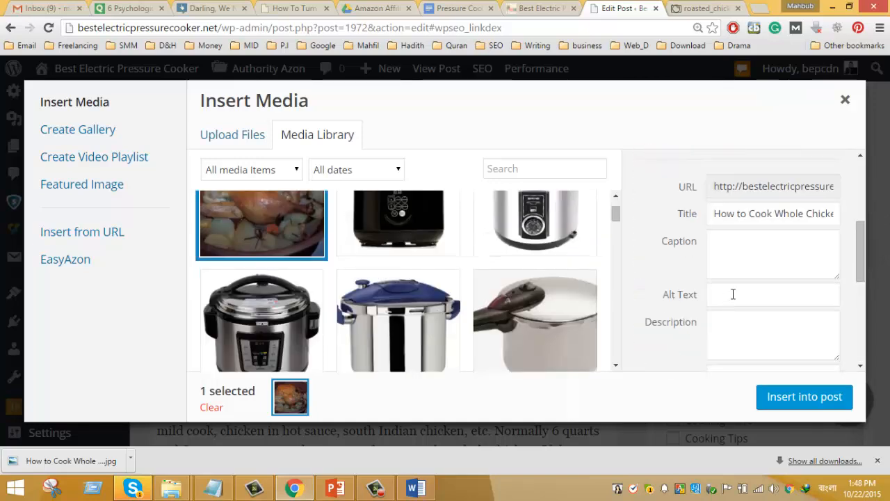
pyautogui.click(733, 294)
pyautogui.hotkey('ctrl', 'v')
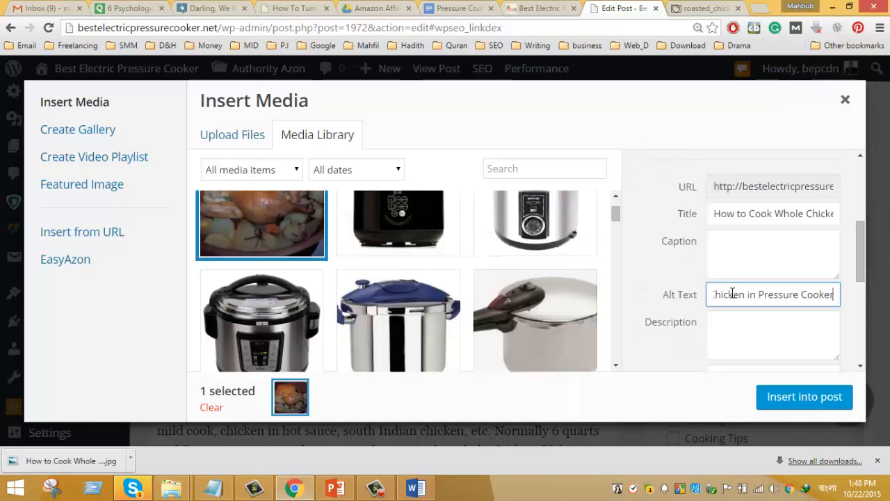
pyautogui.click(743, 248)
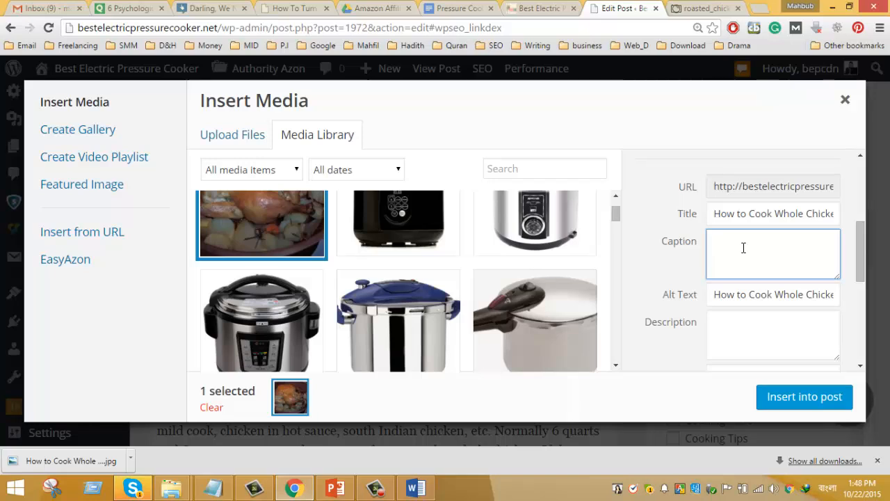
pyautogui.hotkey('ctrl', 'v')
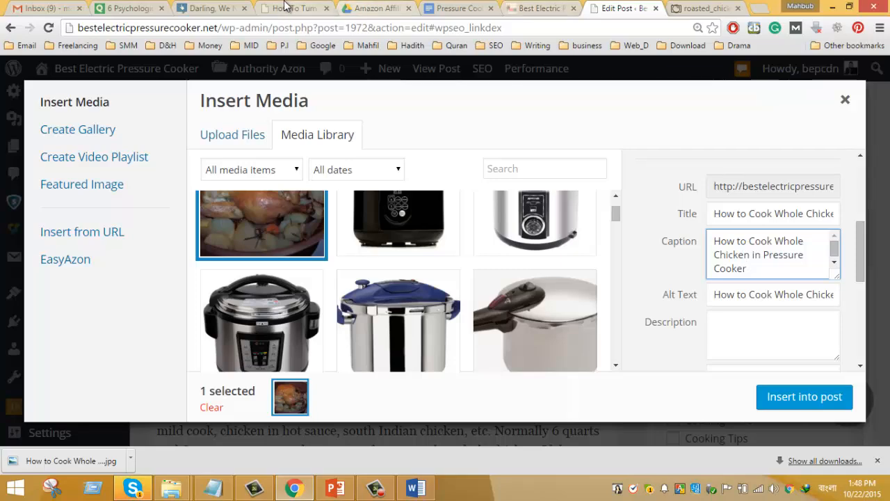
pyautogui.click(285, 6)
pyautogui.click(459, 9)
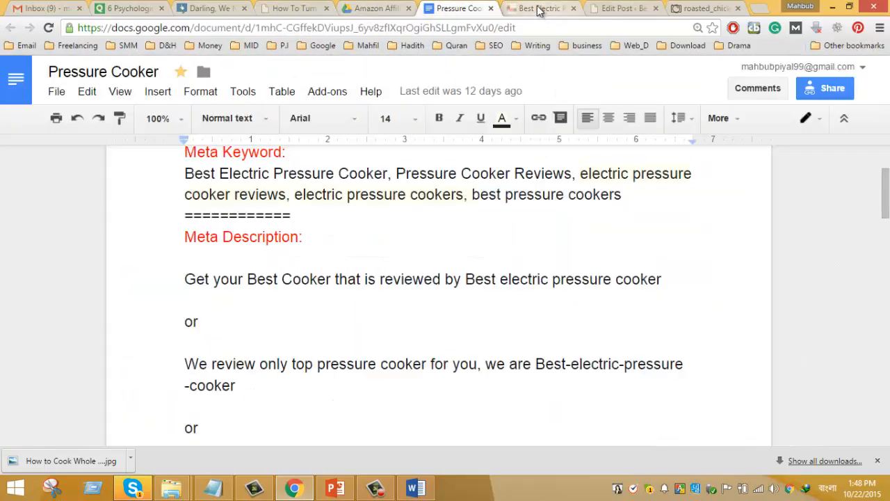
pyautogui.click(539, 9)
pyautogui.click(620, 9)
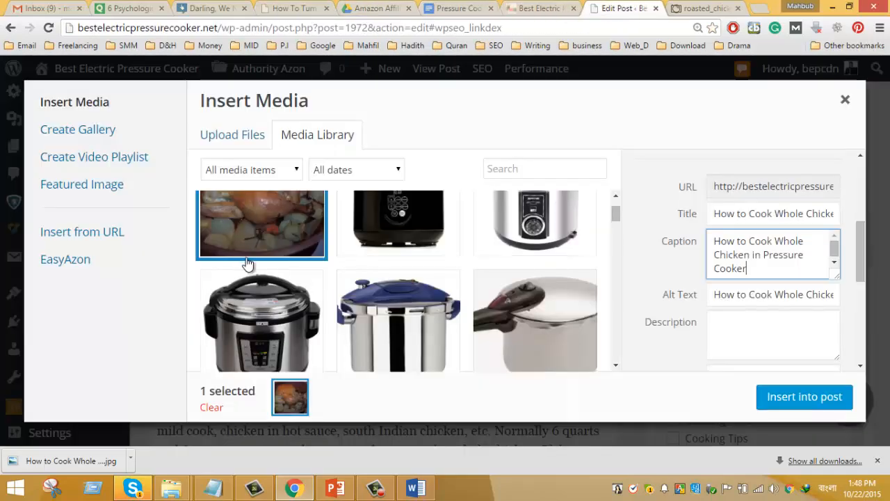
pyautogui.scroll(1, 249, 263)
pyautogui.scroll(-5, 779, 313)
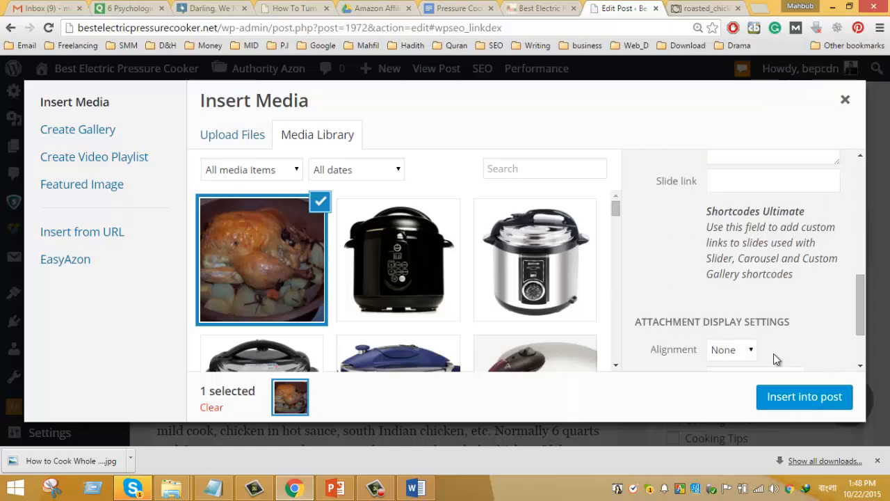
pyautogui.click(799, 396)
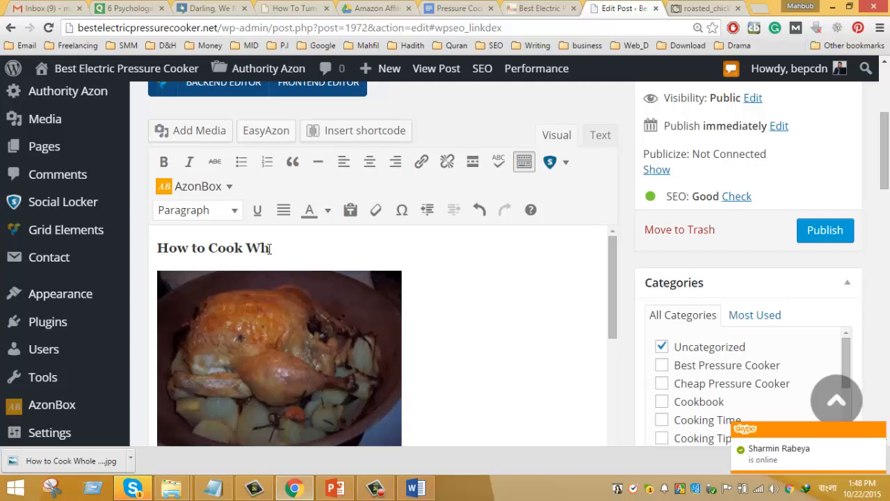
pyautogui.click(371, 163)
pyautogui.click(372, 164)
pyautogui.hotkey('ctrl', 'z')
pyautogui.hotkey('ctrl', 'z')
pyautogui.hotkey('ctrl', 'z')
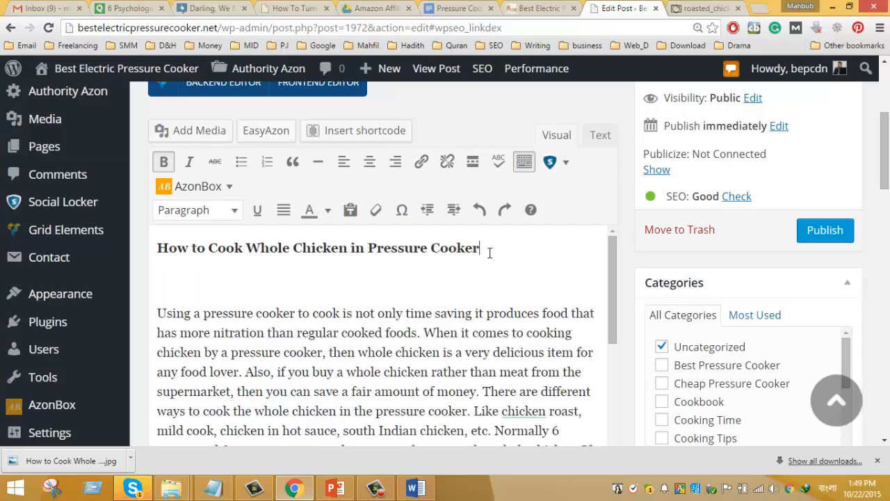
# Step: Add a new paragraph below the post's heading and insert the roasted chicken image from the media library there
pyautogui.press('Return')
pyautogui.click(198, 131)
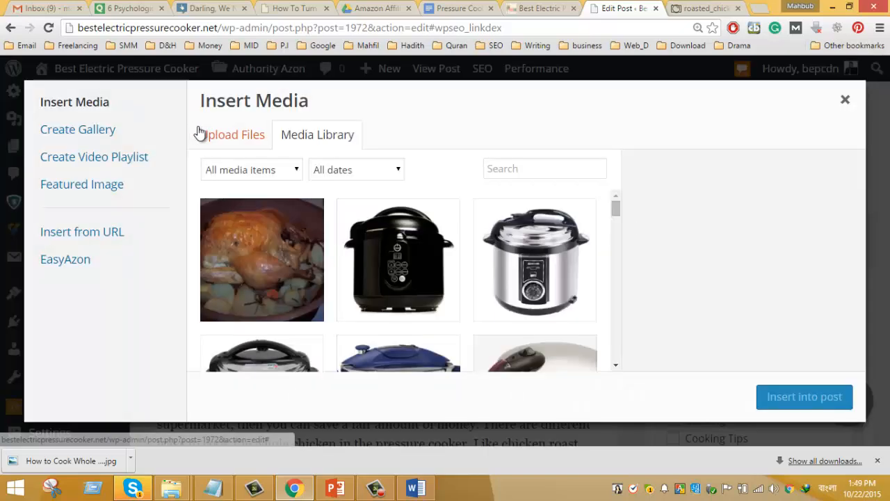
pyautogui.click(263, 241)
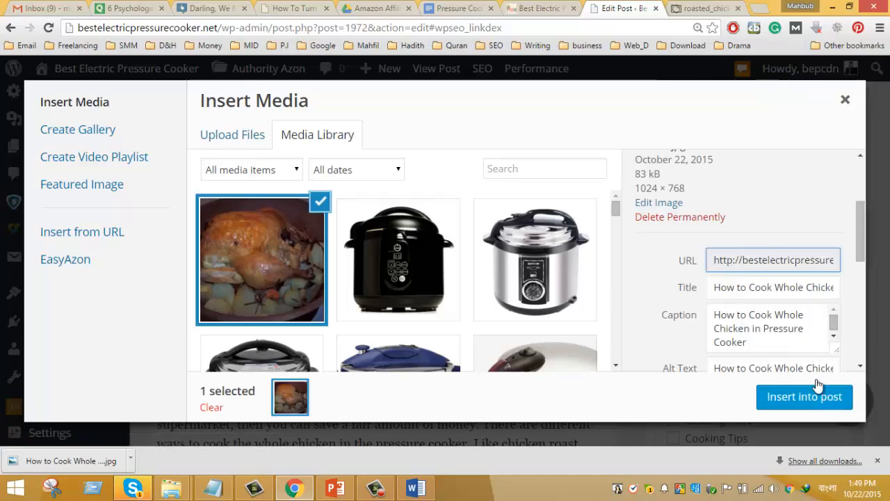
pyautogui.scroll(-1, 707, 306)
pyautogui.click(767, 310)
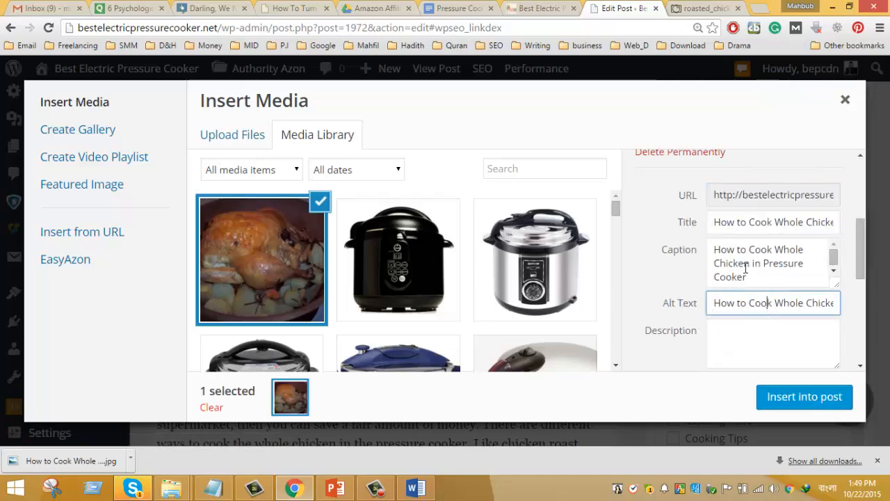
pyautogui.click(746, 264)
pyautogui.click(760, 221)
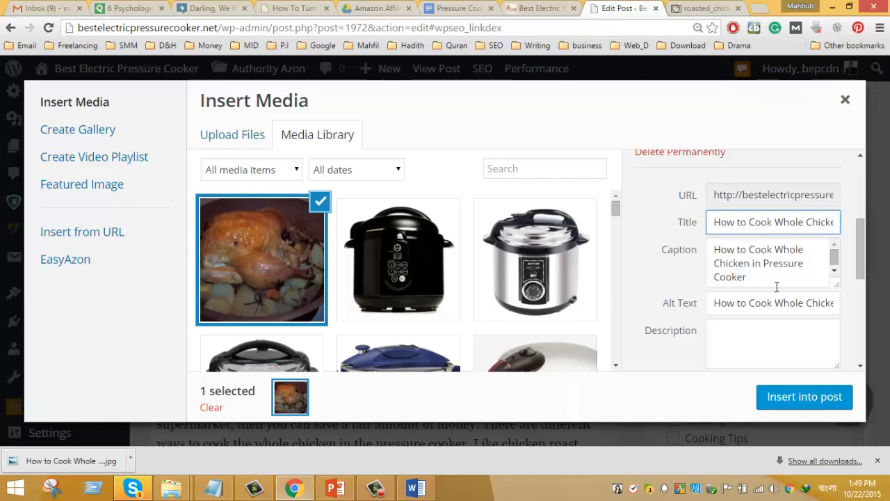
pyautogui.click(796, 399)
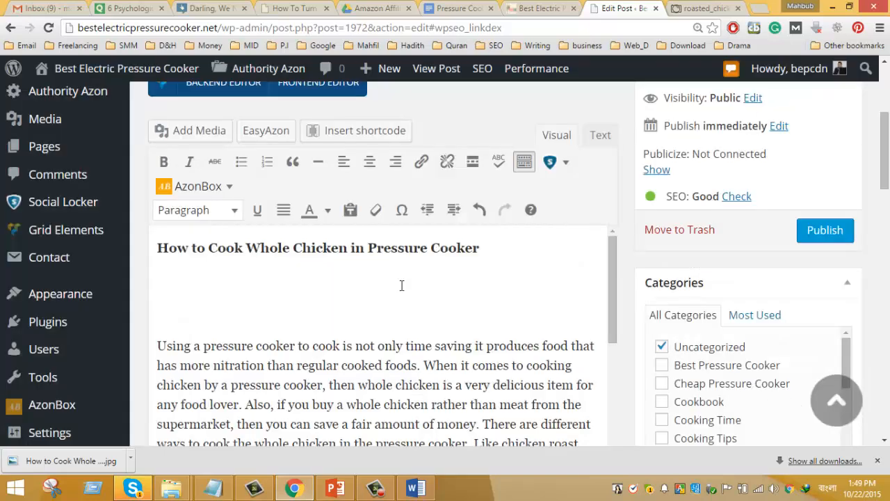
# Step: Centre the "How to Cook Whole Chicken in Pressure Cooker" heading and the captioned chicken image below it
pyautogui.click(352, 250)
pyautogui.click(369, 161)
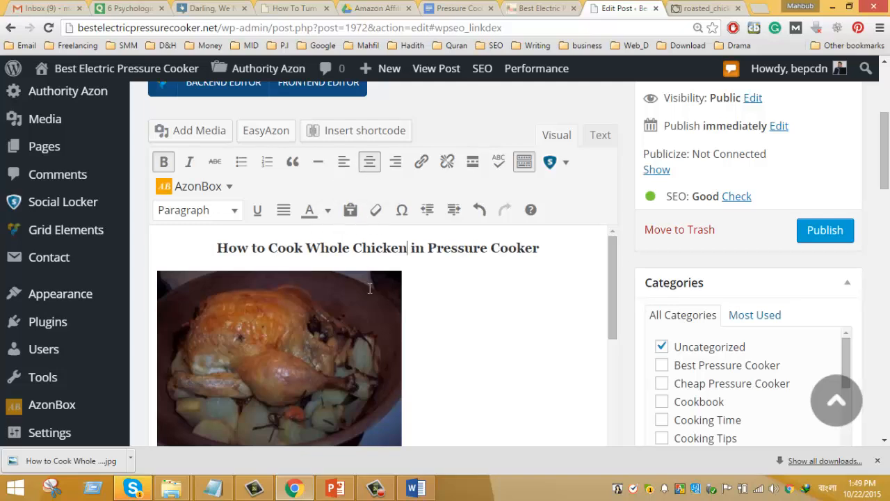
pyautogui.scroll(-2, 347, 323)
pyautogui.scroll(2, 330, 354)
pyautogui.click(304, 352)
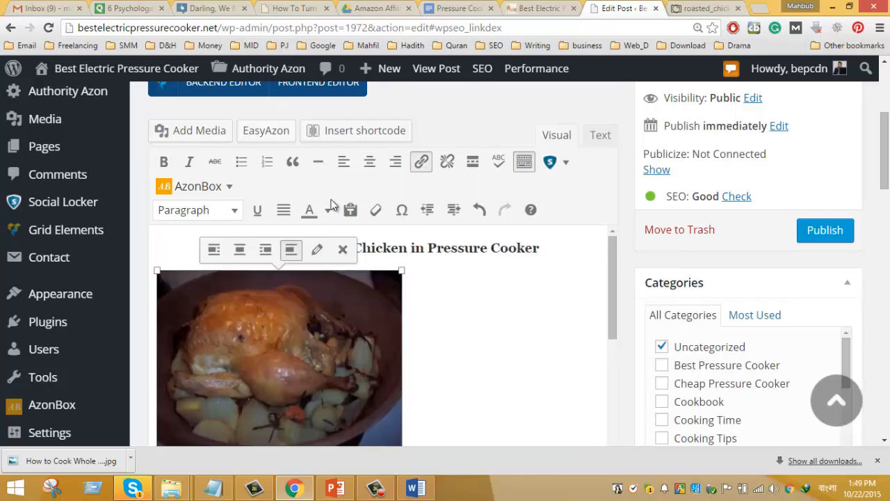
pyautogui.click(369, 161)
pyautogui.scroll(-1, 391, 345)
pyautogui.scroll(-2, 393, 347)
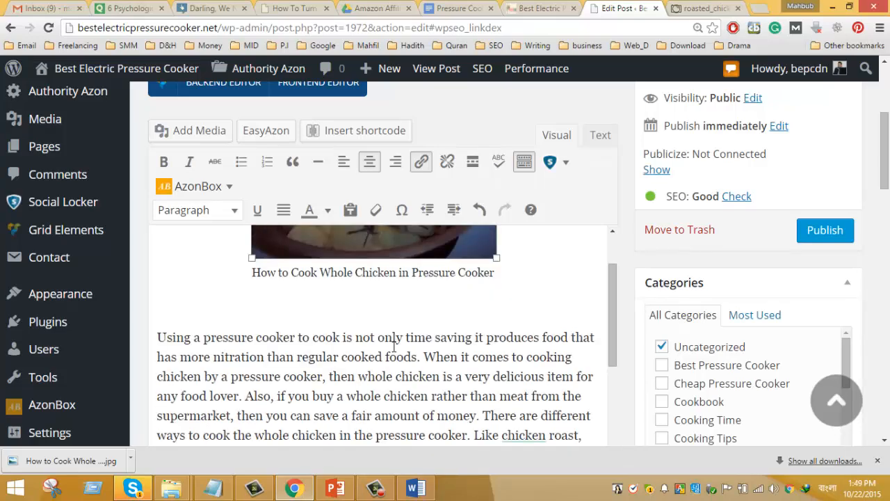
# Step: Open the post preview in a new tab and examine the article's layout from its heading down to the footer
pyautogui.scroll(6, 395, 376)
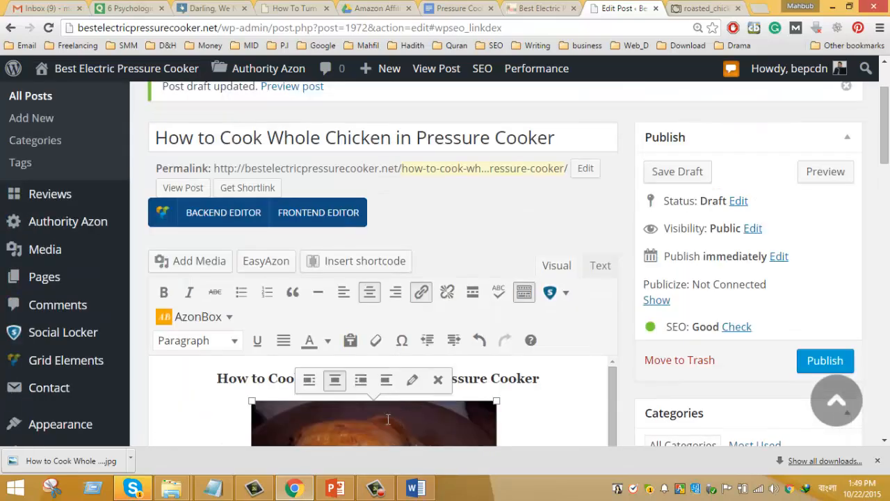
pyautogui.scroll(2, 392, 308)
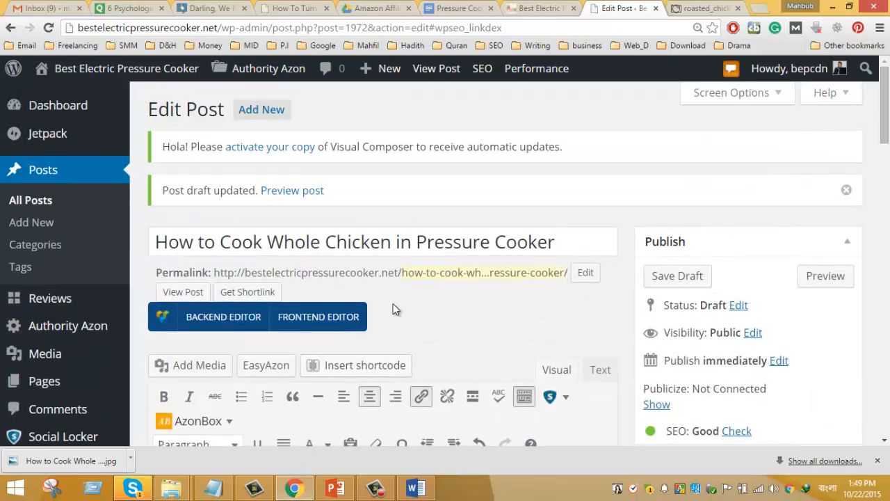
pyautogui.rightClick(293, 192)
pyautogui.click(313, 198)
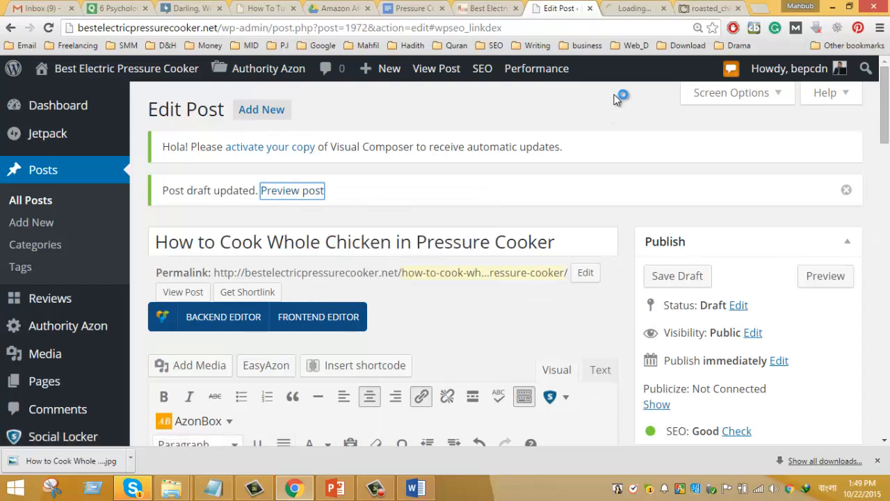
pyautogui.click(628, 10)
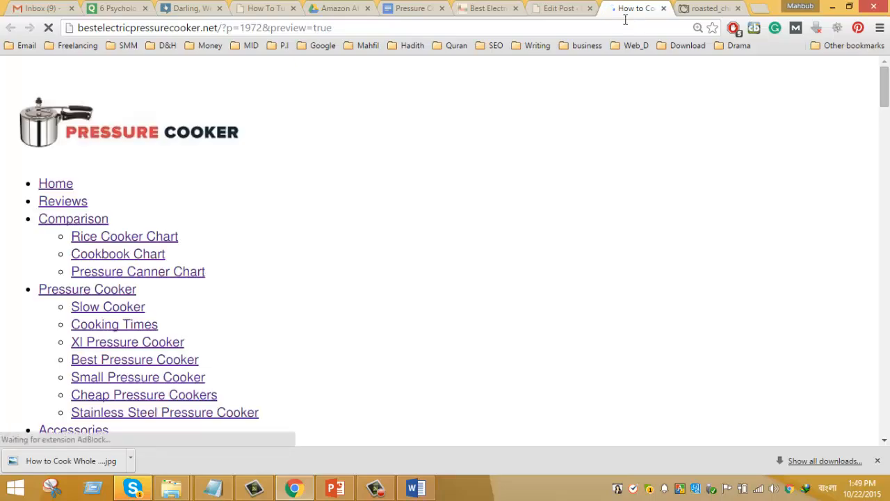
pyautogui.scroll(-1, 570, 302)
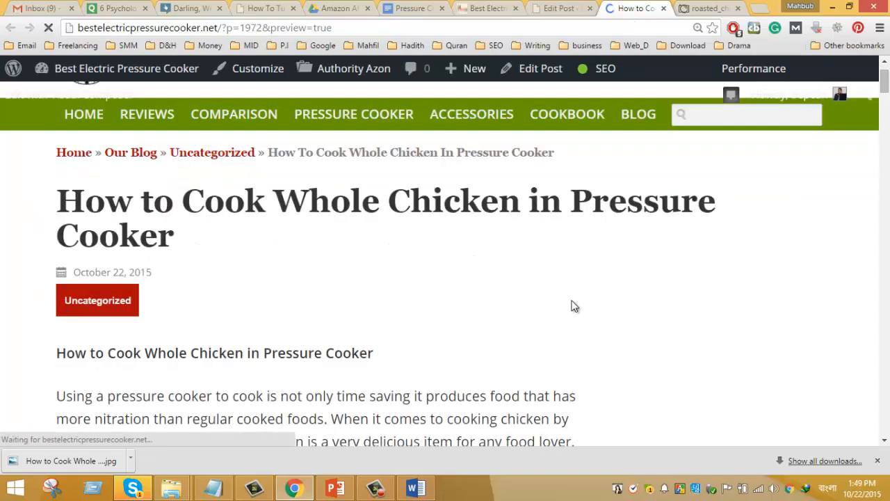
pyautogui.scroll(-2, 573, 306)
pyautogui.scroll(-9, 296, 290)
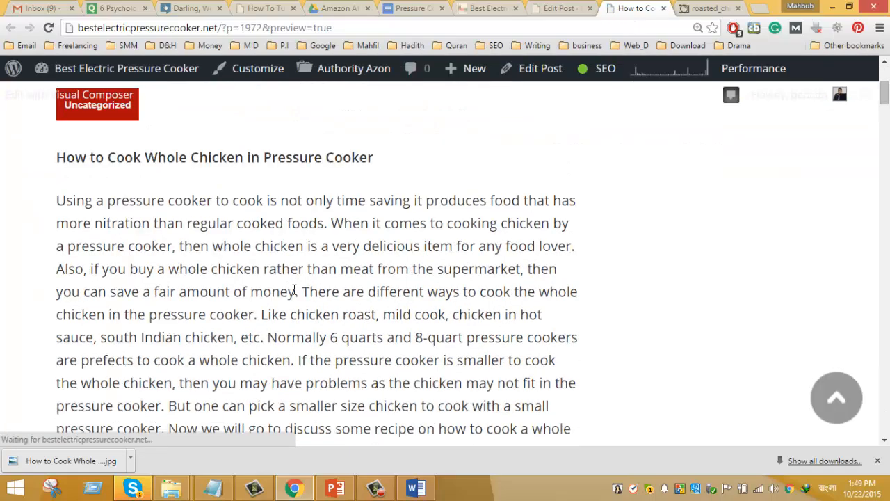
pyautogui.scroll(-20, 304, 367)
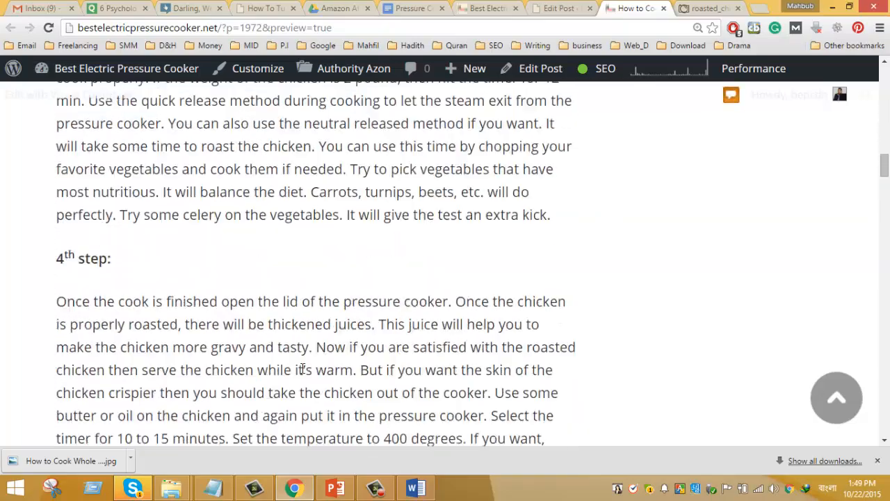
pyautogui.scroll(-20, 305, 369)
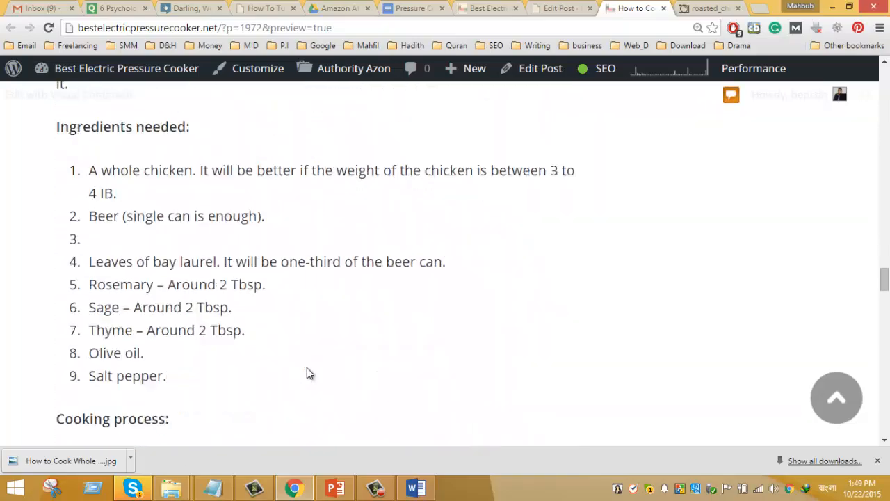
pyautogui.scroll(-20, 308, 367)
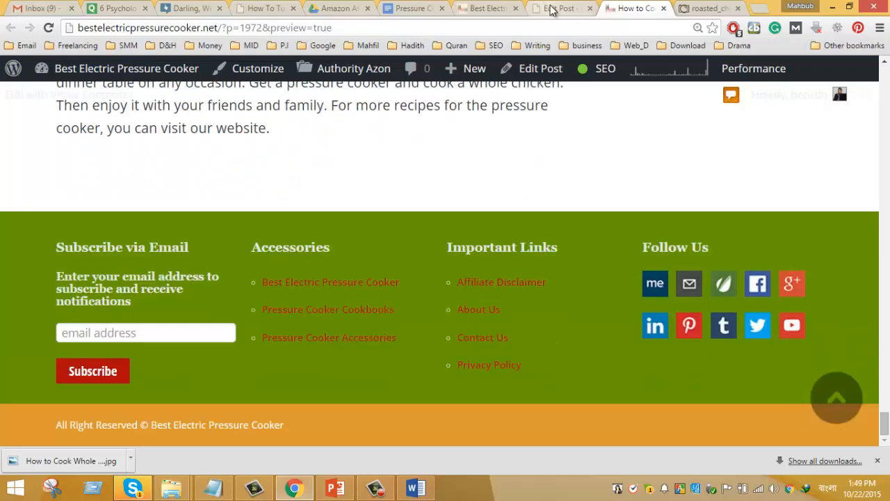
# Step: Switch back to the post editor and format the "WHOLE CHICKEN ROASTED" subheading as a centred Heading 3
pyautogui.click(568, 10)
pyautogui.scroll(-4, 384, 293)
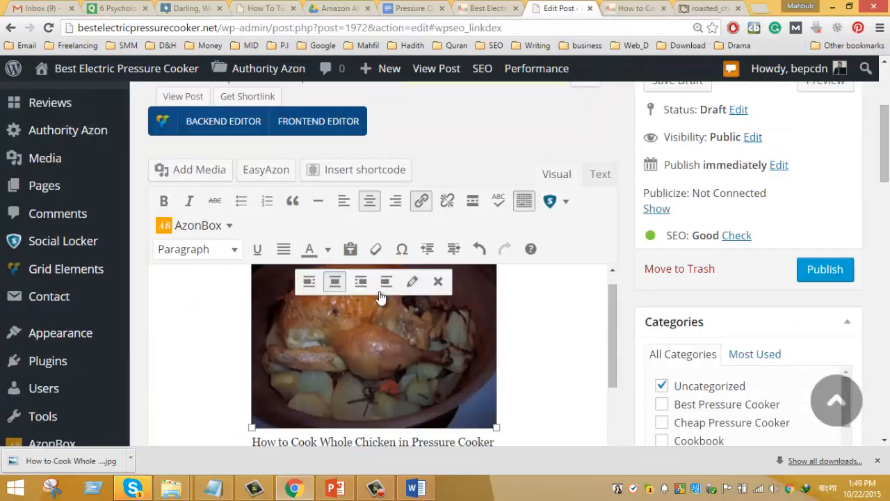
pyautogui.scroll(-6, 377, 379)
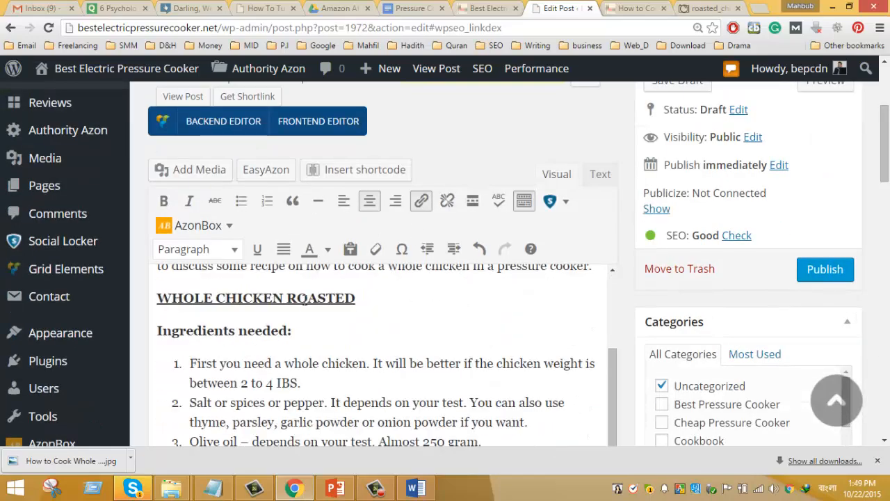
pyautogui.keyDown('shift'); pyautogui.click(305, 299); pyautogui.keyUp('shift')
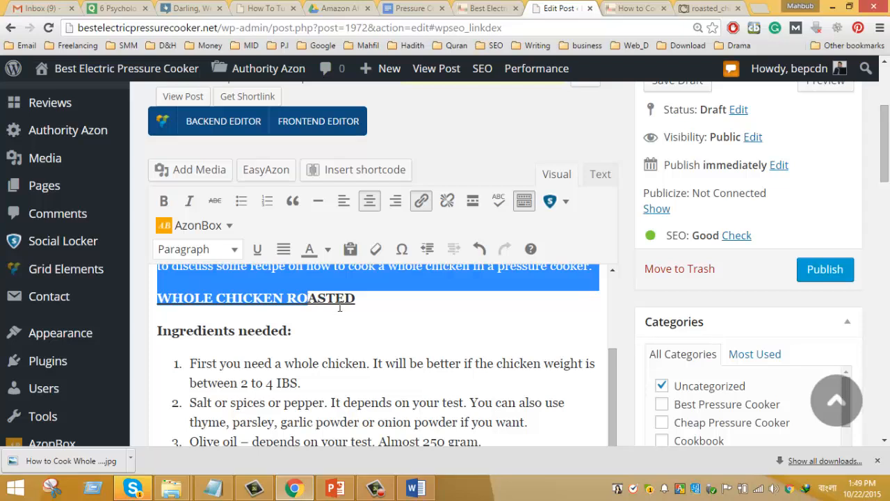
pyautogui.click(338, 302)
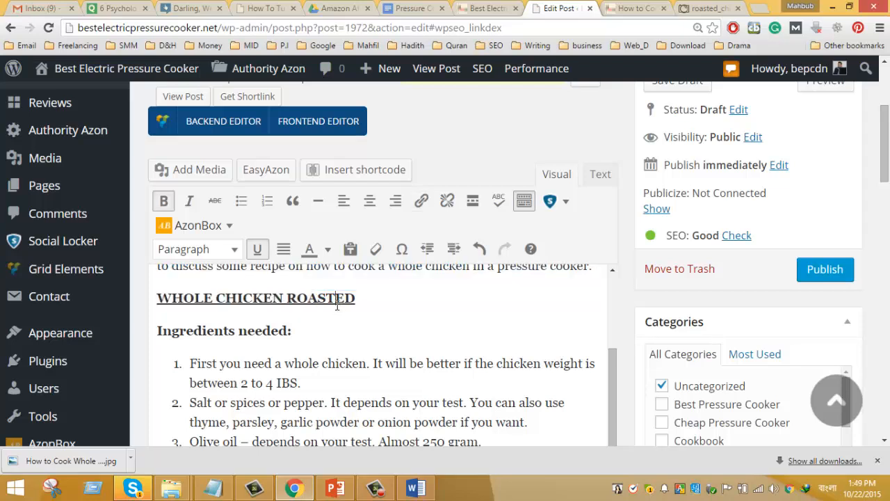
pyautogui.click(217, 253)
pyautogui.click(228, 322)
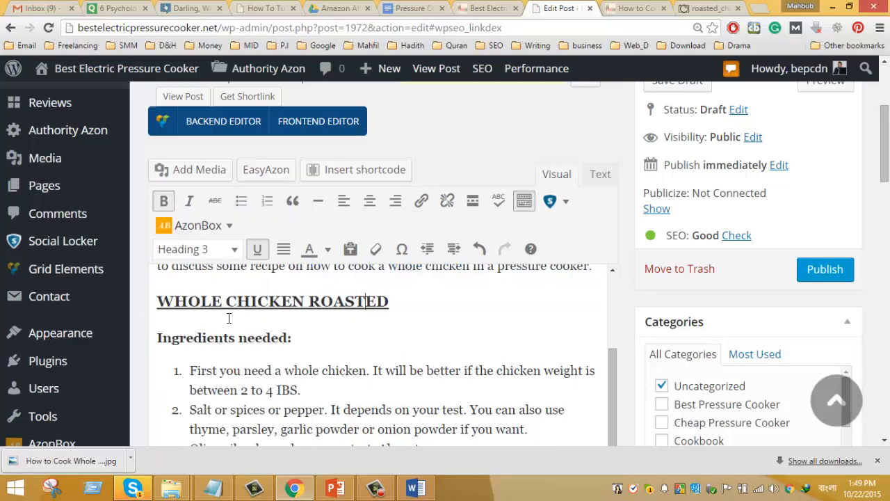
pyautogui.click(371, 201)
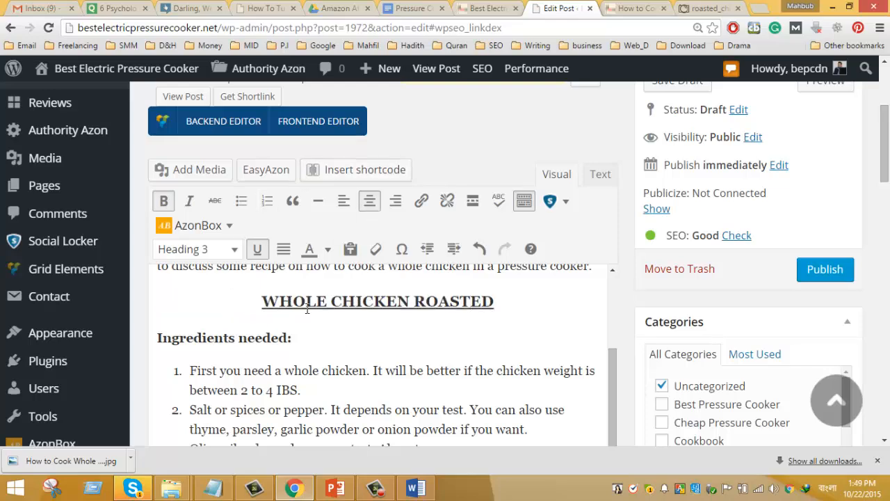
# Step: Format the "How to Cook Whole Chicken in Pressure Cooker" line above the chicken image as Heading 2
pyautogui.scroll(10, 300, 344)
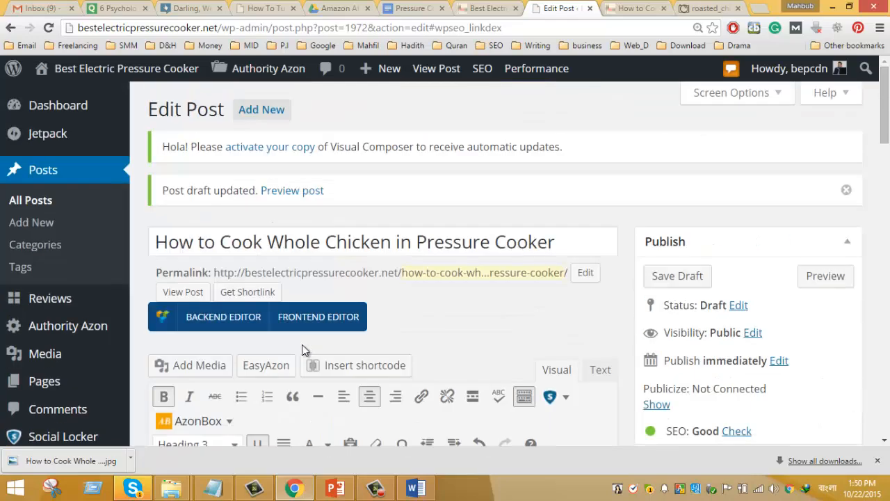
pyautogui.scroll(-2, 348, 327)
pyautogui.click(295, 351)
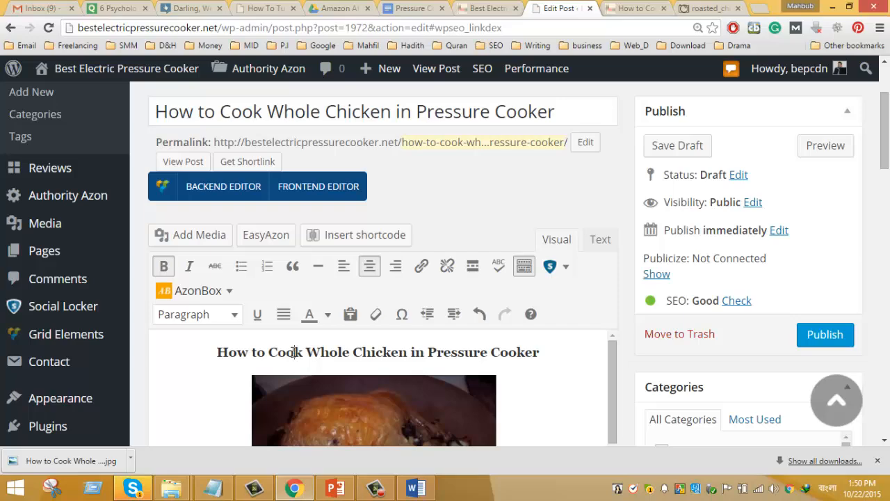
pyautogui.click(205, 323)
pyautogui.click(237, 290)
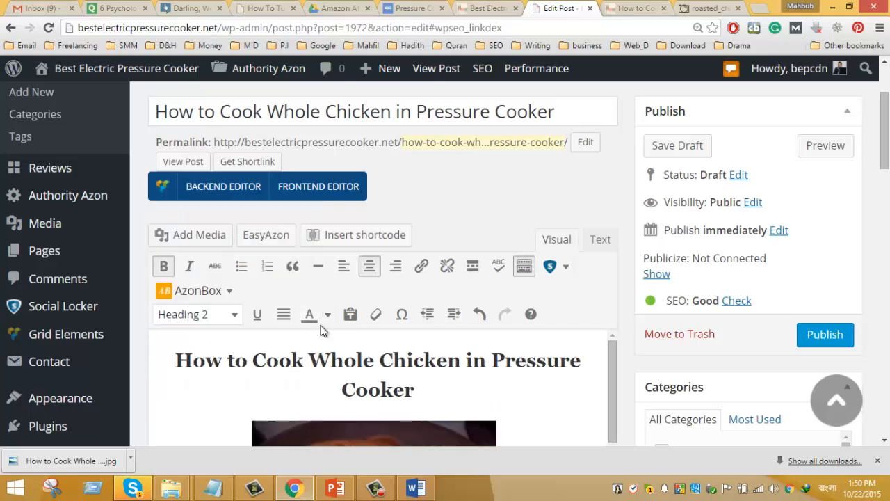
# Step: Format the "Cooking process:" line of the roasted chicken recipe as a centred Heading 3
pyautogui.scroll(-1, 500, 325)
pyautogui.scroll(-10, 500, 326)
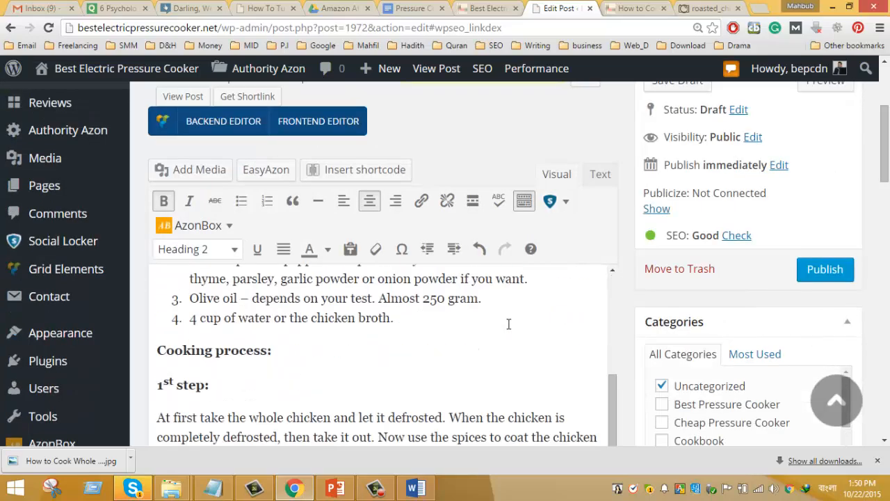
pyautogui.click(222, 291)
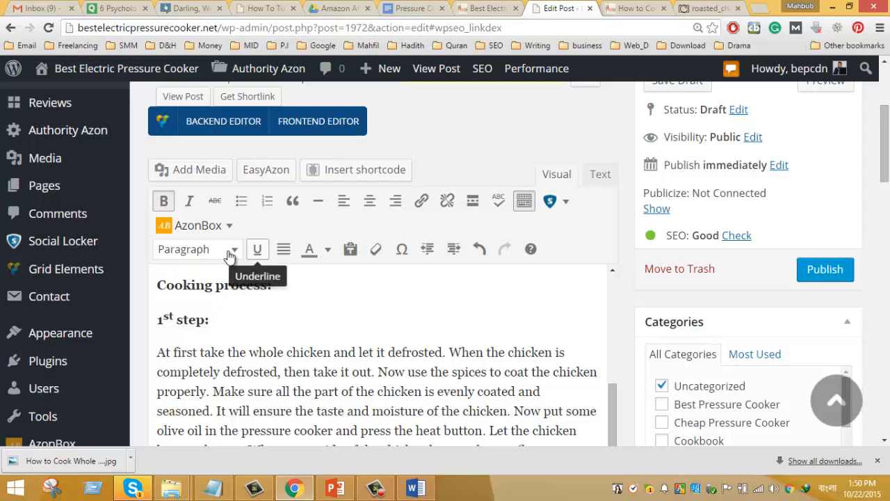
pyautogui.click(369, 201)
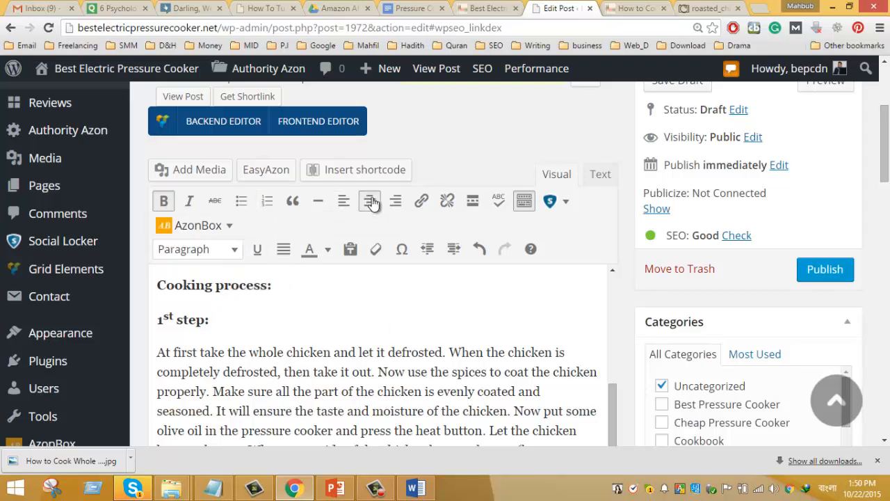
pyautogui.click(207, 249)
pyautogui.click(209, 318)
# Step: Format the "WHOLE CHICKEN STOCK" and "BEER CAN WHOLE CHICKEN" subheadings as centred Heading 3 text
pyautogui.scroll(-5, 368, 348)
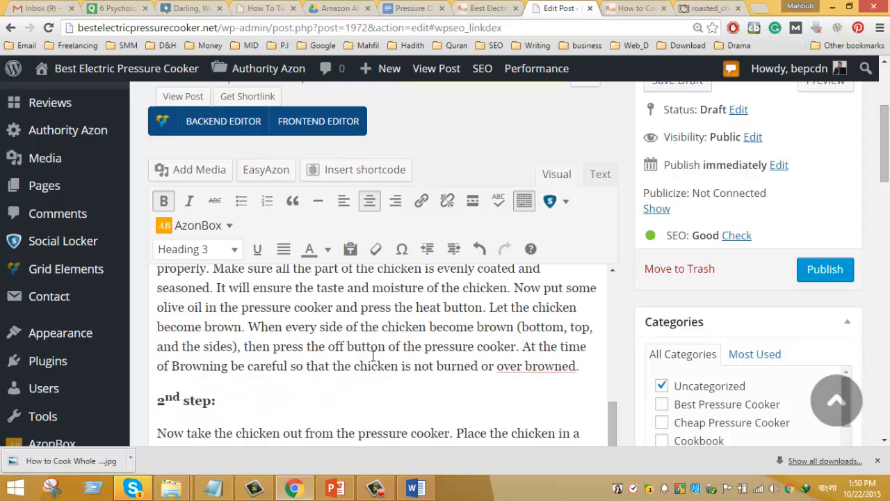
pyautogui.scroll(-10, 374, 356)
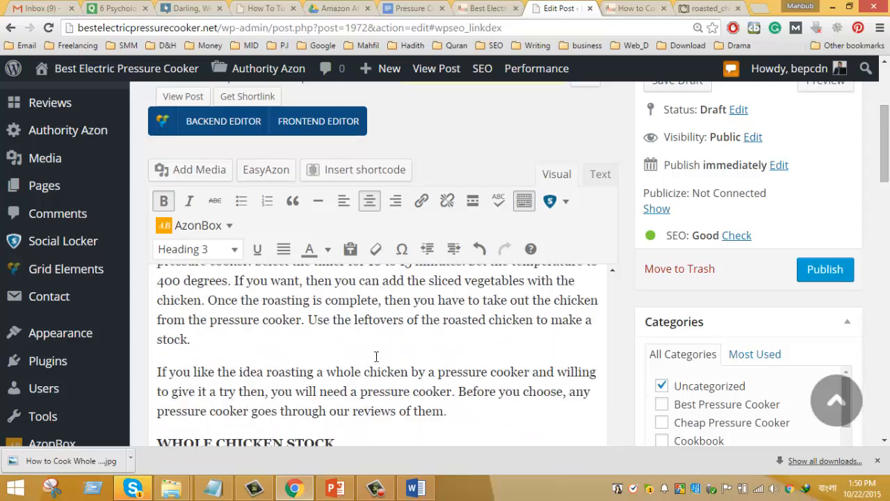
pyautogui.click(282, 377)
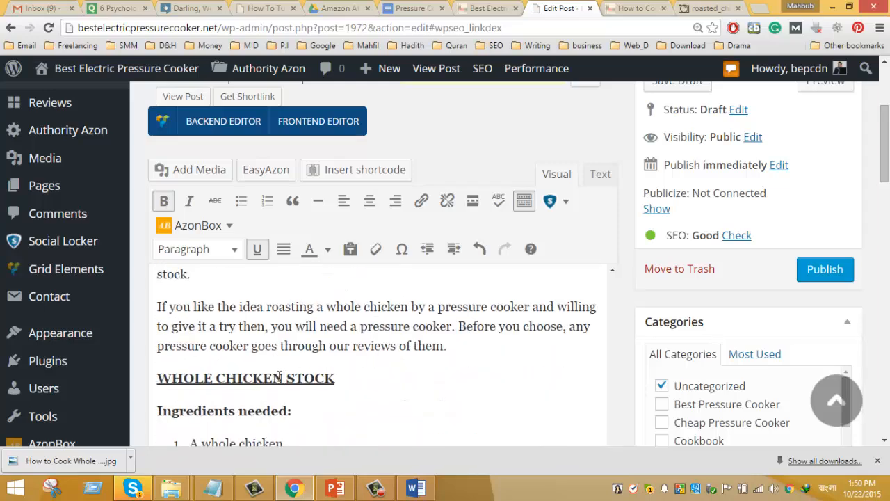
pyautogui.click(369, 201)
pyautogui.click(223, 248)
pyautogui.scroll(-3, 237, 295)
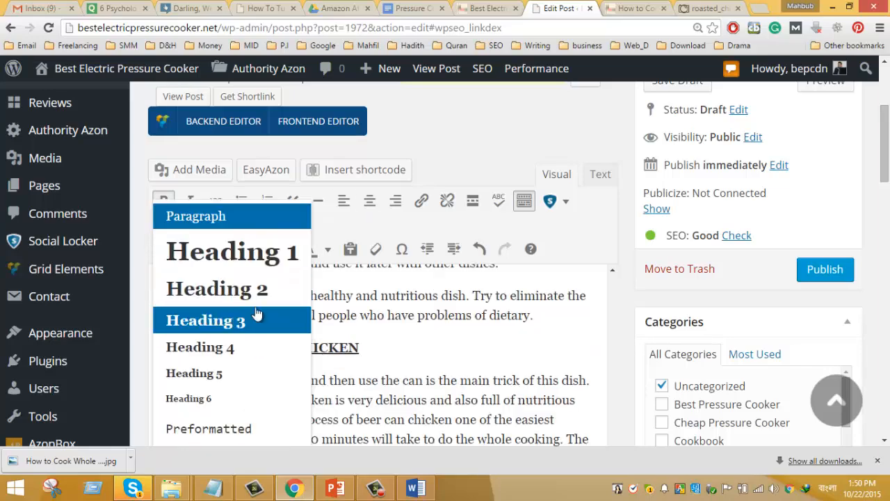
pyautogui.click(255, 316)
pyautogui.click(374, 203)
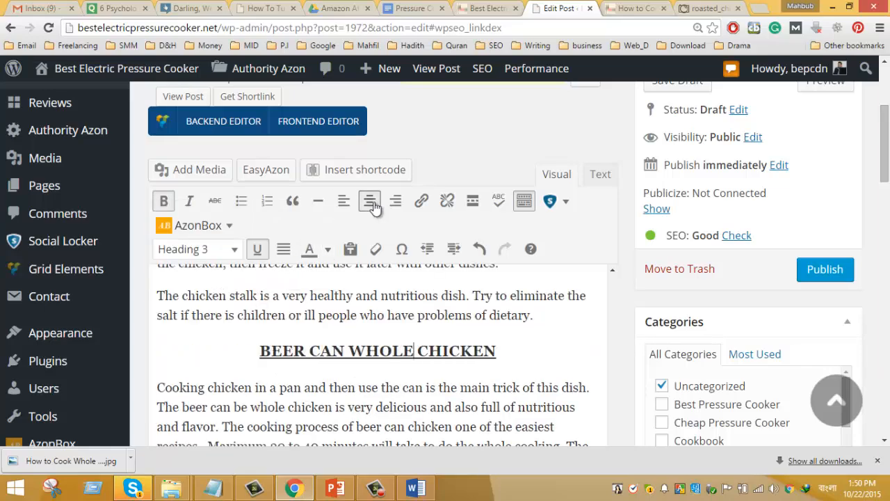
# Step: Format the "Things Needed To Handle Carefully During Cooking a Whole Chicken" line as a centred Heading 3
pyautogui.scroll(-10, 355, 288)
pyautogui.scroll(-15, 407, 296)
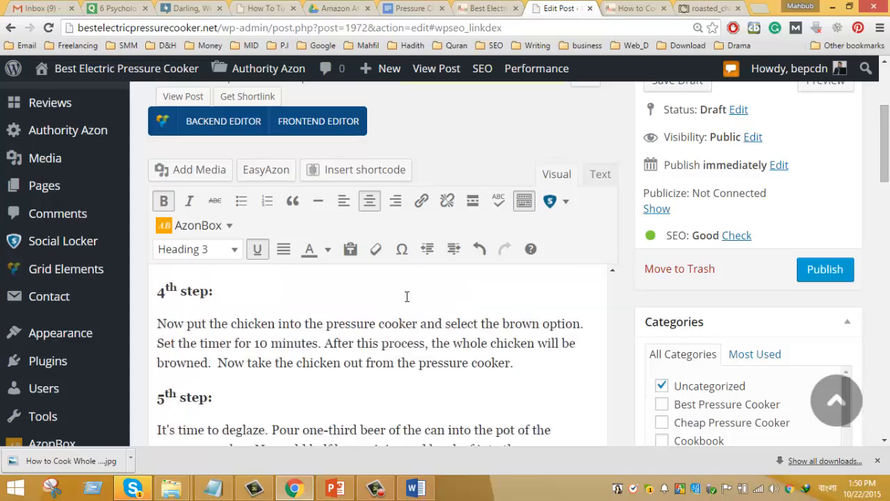
pyautogui.scroll(-4, 404, 274)
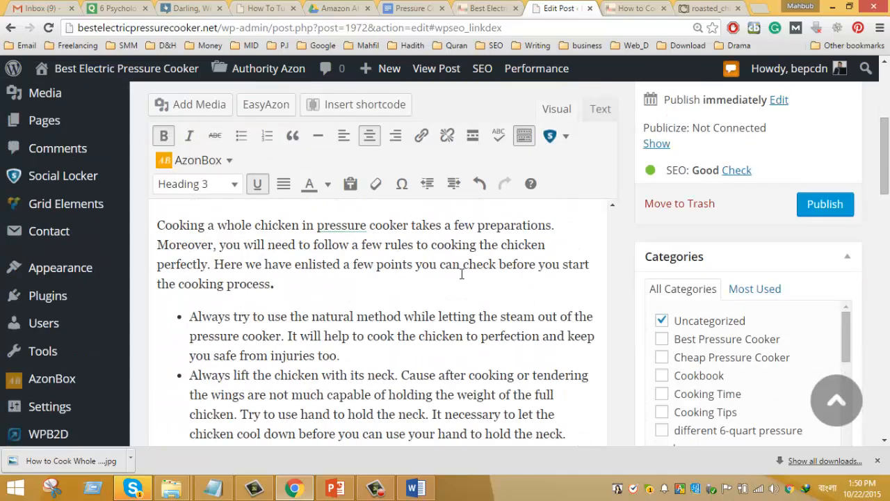
pyautogui.click(334, 302)
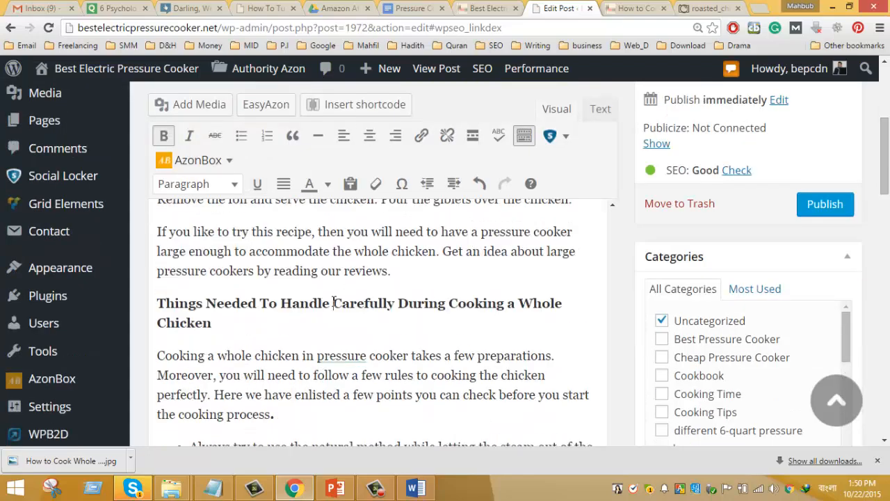
pyautogui.click(229, 185)
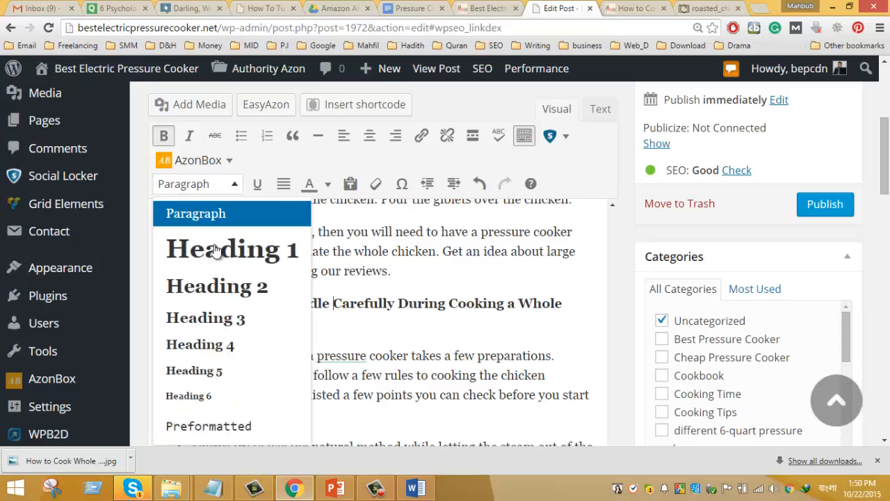
pyautogui.click(233, 317)
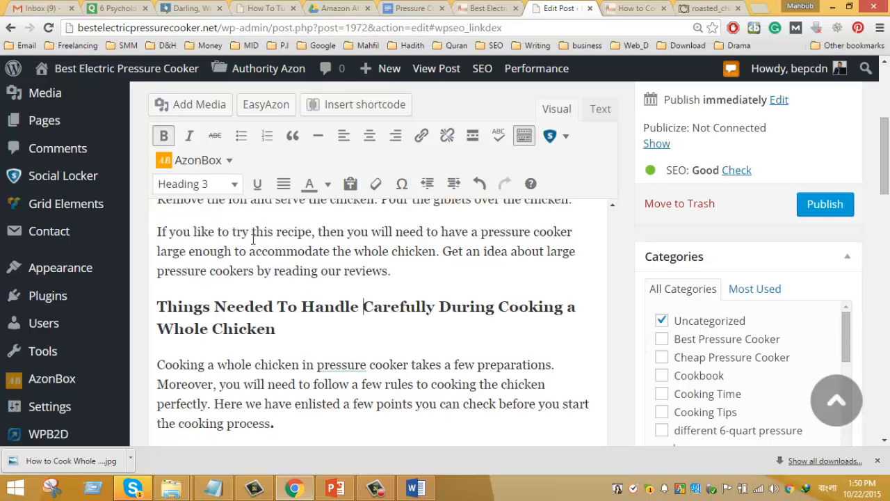
pyautogui.click(370, 135)
# Step: Switch to the "Pressure Cooker" Google Docs document and examine its main keyword, meta keywords and prepared promotional sentences
pyautogui.scroll(-1, 340, 301)
pyautogui.scroll(-11, 341, 300)
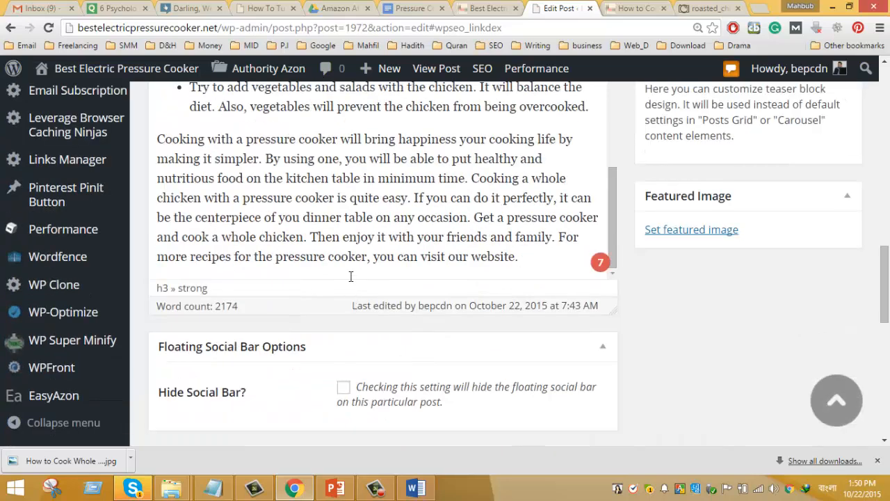
pyautogui.click(432, 256)
pyautogui.click(415, 8)
pyautogui.scroll(2, 291, 343)
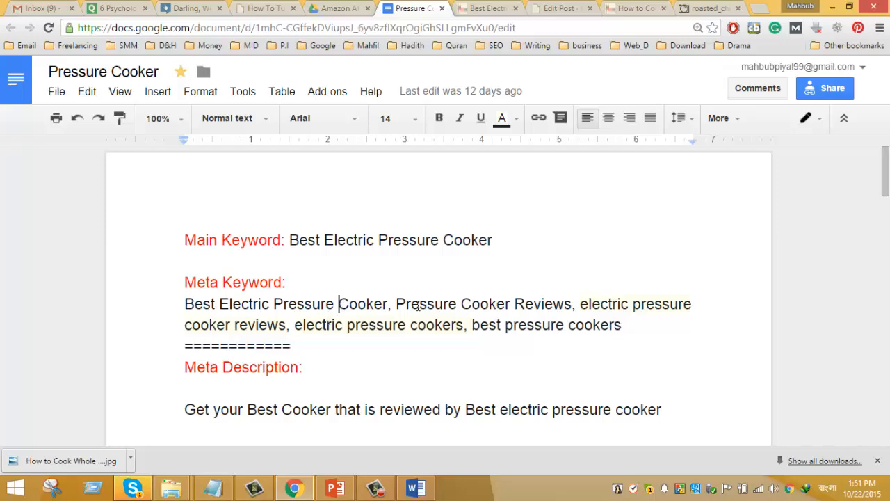
pyautogui.moveTo(474, 303); pyautogui.dragTo(488, 305)
pyautogui.click(655, 307)
pyautogui.moveTo(412, 332); pyautogui.dragTo(418, 331)
pyautogui.click(527, 332)
pyautogui.scroll(-4, 528, 333)
pyautogui.scroll(-4, 528, 332)
pyautogui.scroll(2, 527, 332)
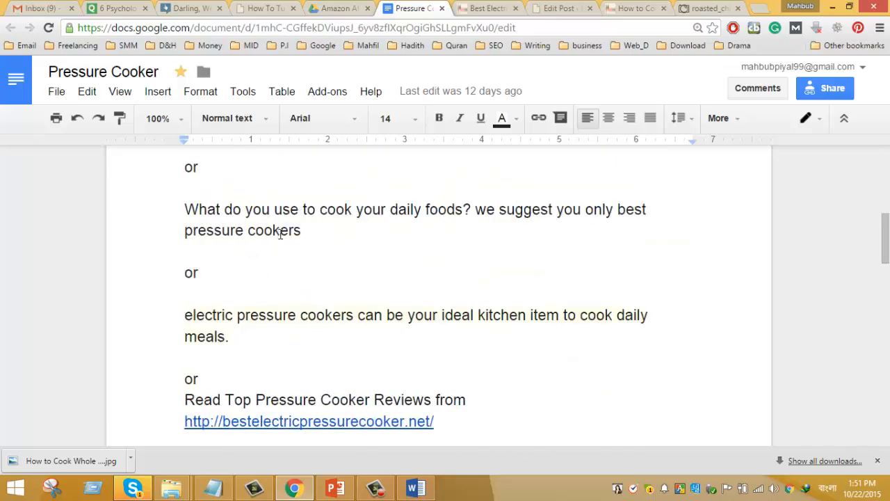
# Step: Copy "What do you use to cook your daily foods? we suggest you only best pressure cookers" into a new paragraph at the post's end
pyautogui.moveTo(313, 233); pyautogui.dragTo(186, 214)
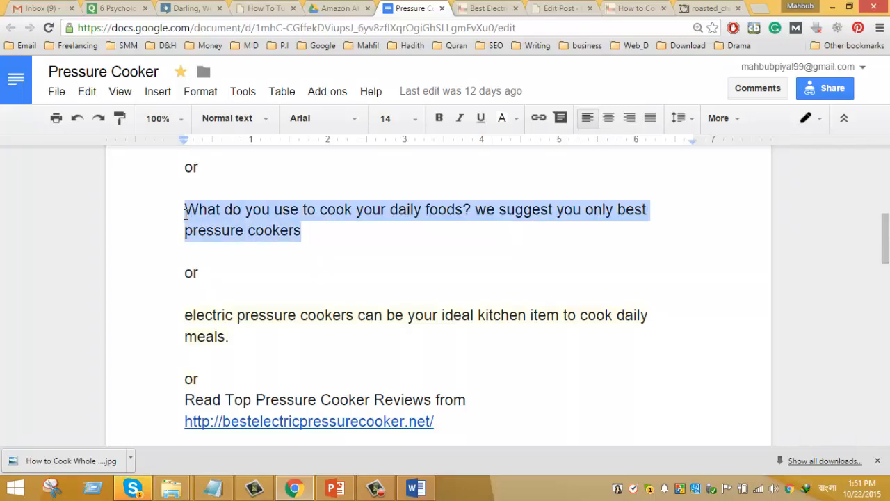
pyautogui.click(561, 9)
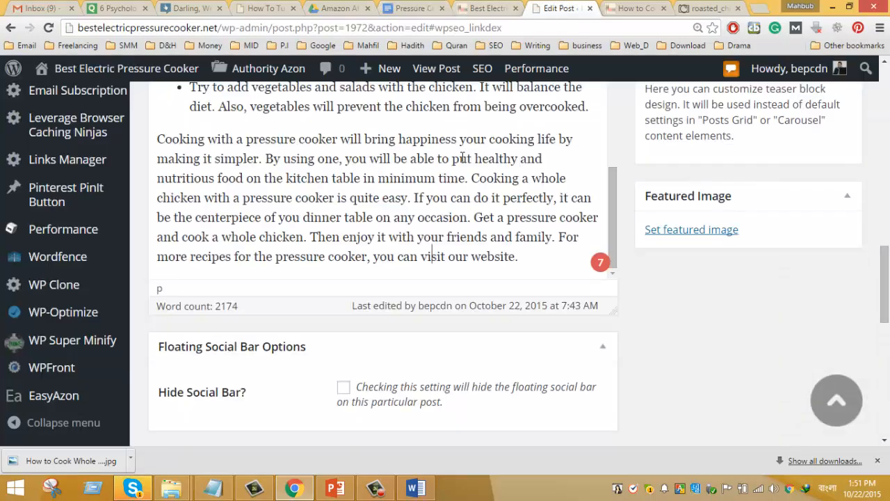
pyautogui.click(532, 261)
pyautogui.press('Return')
pyautogui.write('What do we cook your daily foods? we suggest you only best pressure cookers')
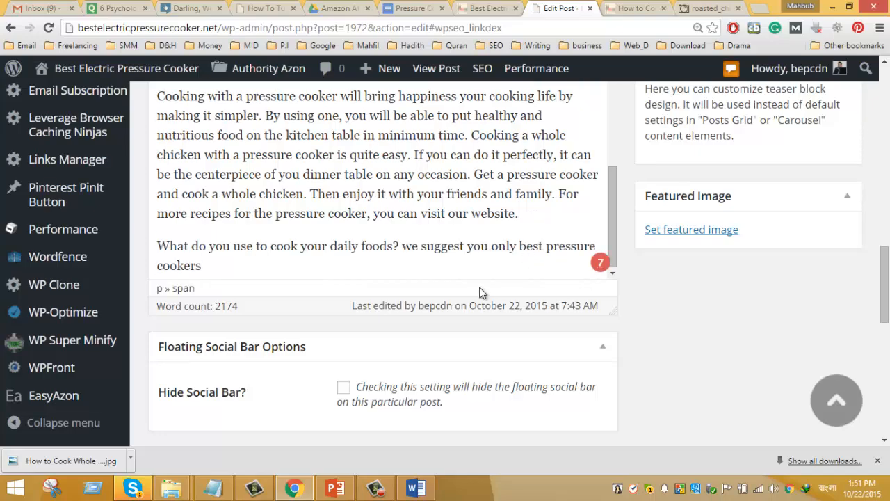
pyautogui.scroll(3, 443, 331)
pyautogui.scroll(20, 442, 333)
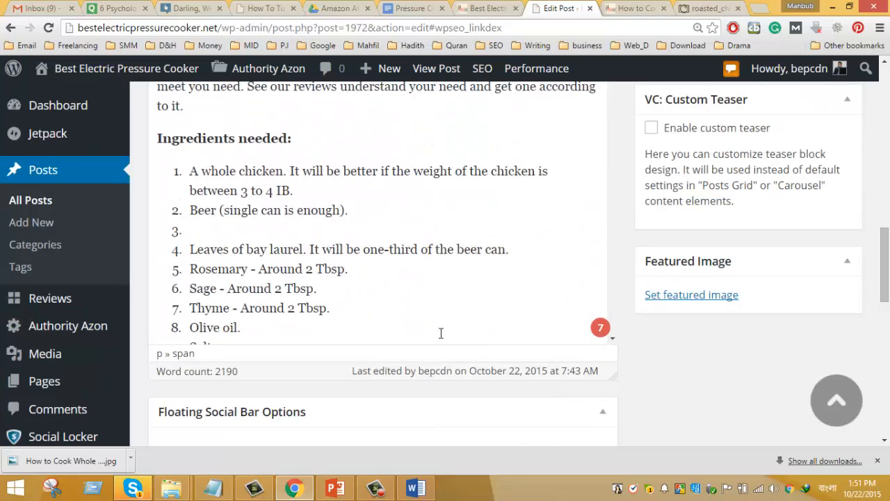
pyautogui.scroll(20, 443, 334)
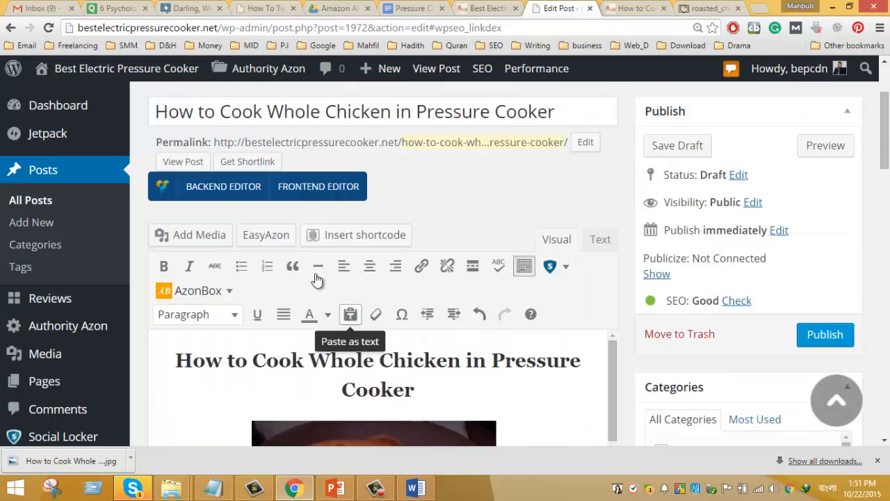
pyautogui.click(163, 265)
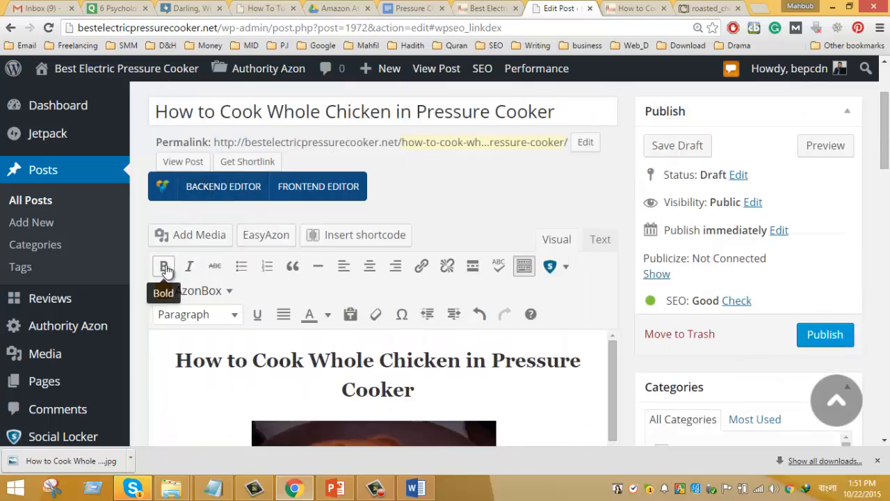
pyautogui.scroll(-5, 440, 351)
pyautogui.scroll(-20, 439, 351)
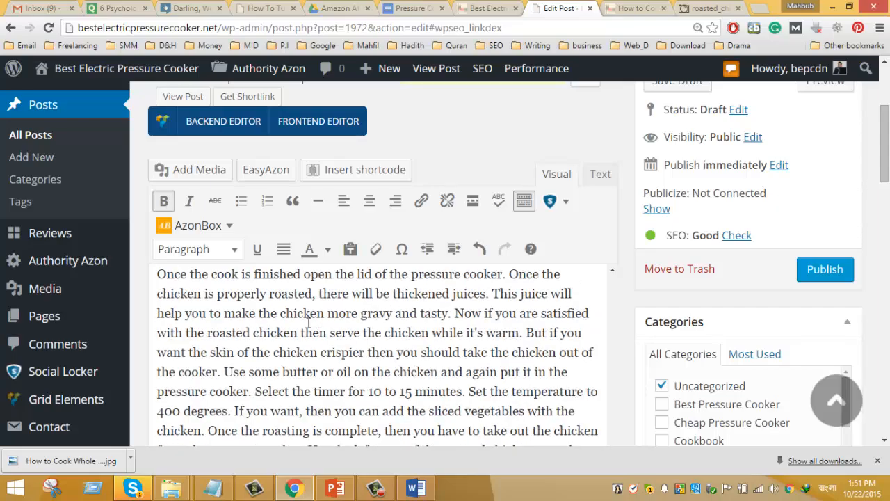
pyautogui.scroll(-20, 295, 321)
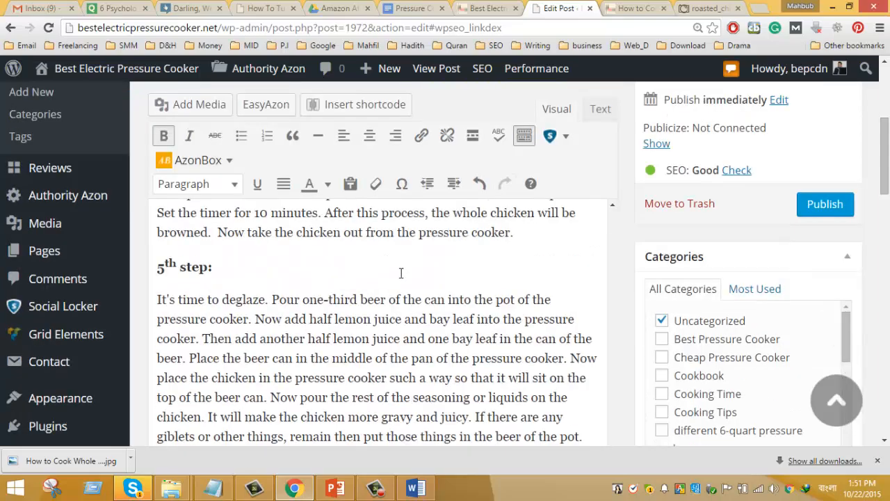
pyautogui.scroll(-15, 390, 282)
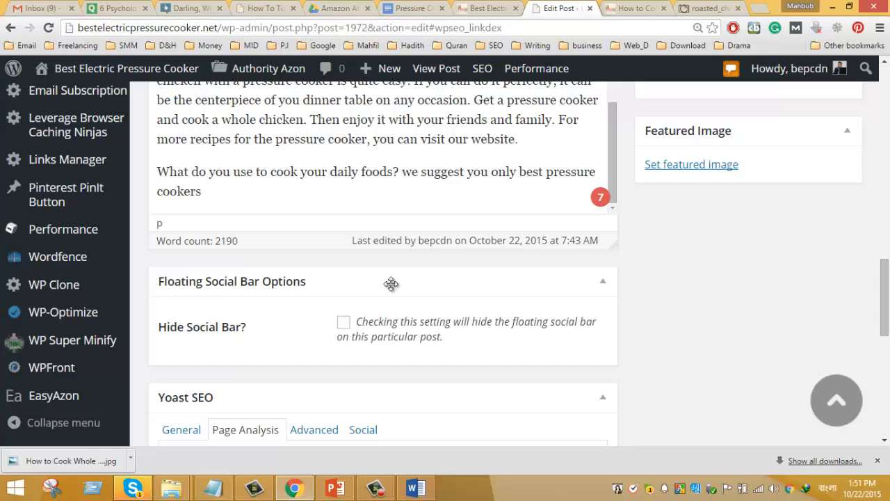
# Step: Copy the homepage address bestelectricpressurecooker.net from its open page and return to the post editor
pyautogui.moveTo(527, 171); pyautogui.dragTo(548, 172)
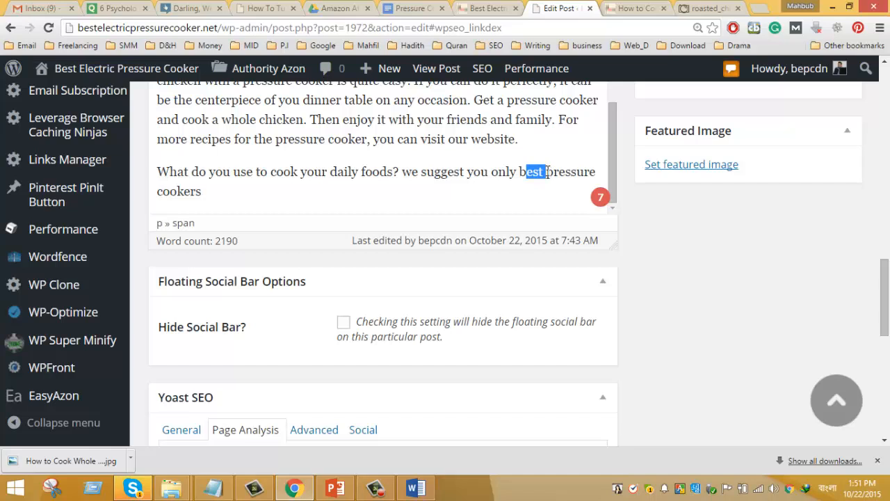
pyautogui.click(482, 8)
pyautogui.click(258, 23)
pyautogui.hotkey('ctrl', 'c')
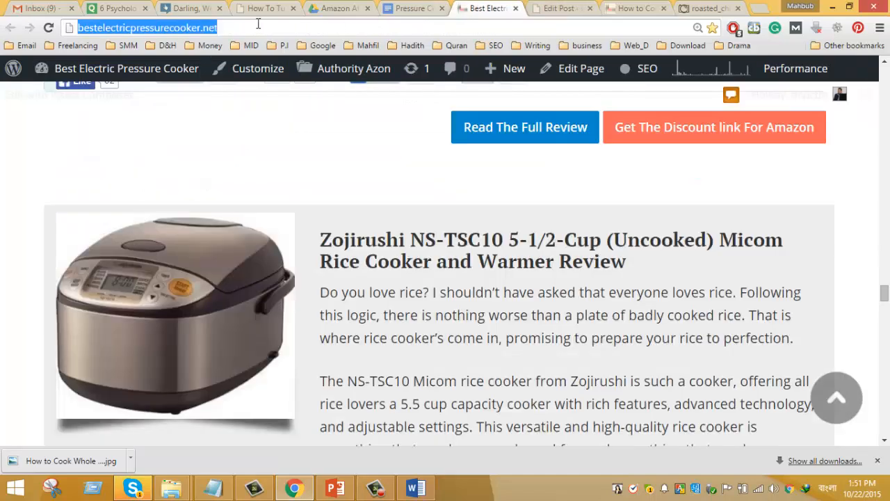
pyautogui.click(554, 8)
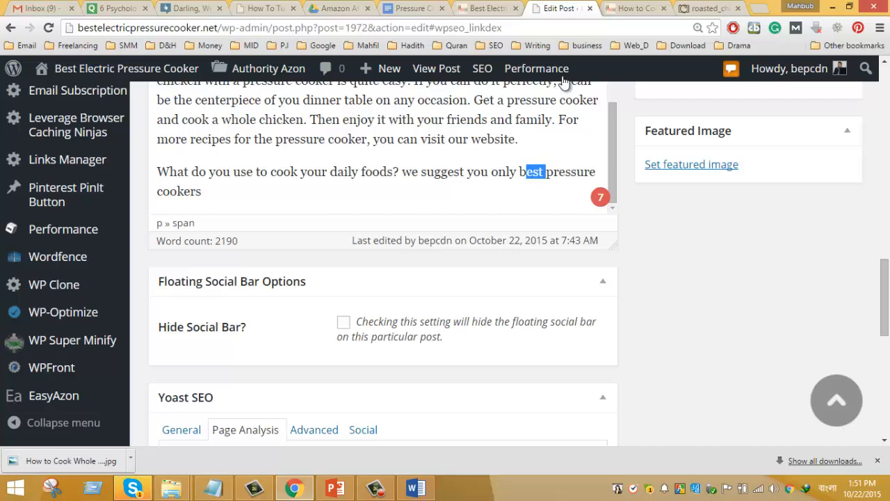
pyautogui.click(533, 171)
pyautogui.moveTo(527, 172); pyautogui.dragTo(602, 174)
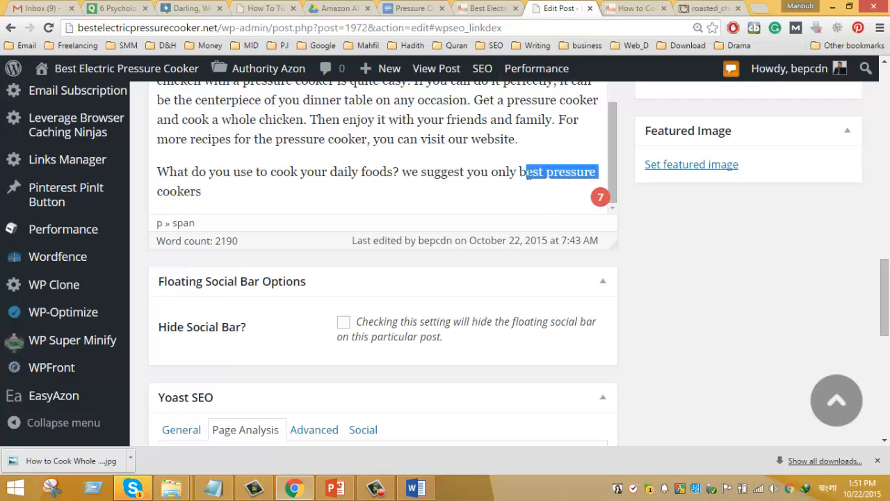
pyautogui.moveTo(520, 172); pyautogui.dragTo(554, 187)
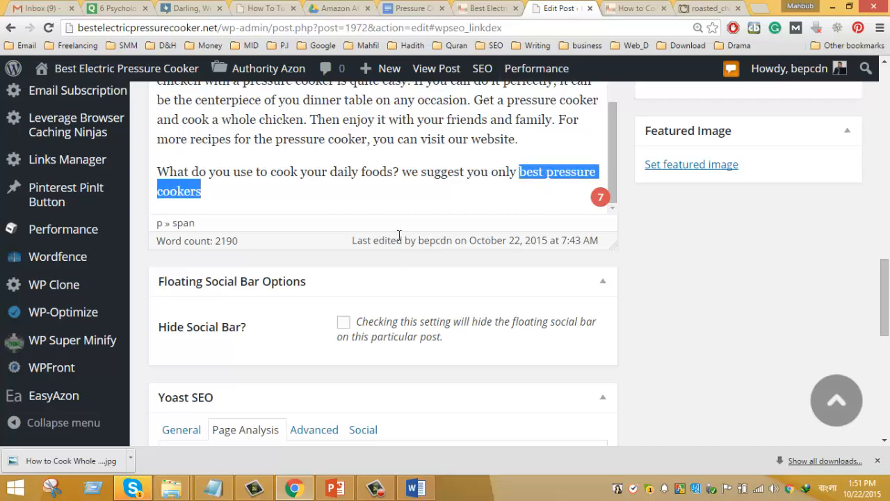
pyautogui.scroll(5, 401, 233)
pyautogui.scroll(15, 445, 276)
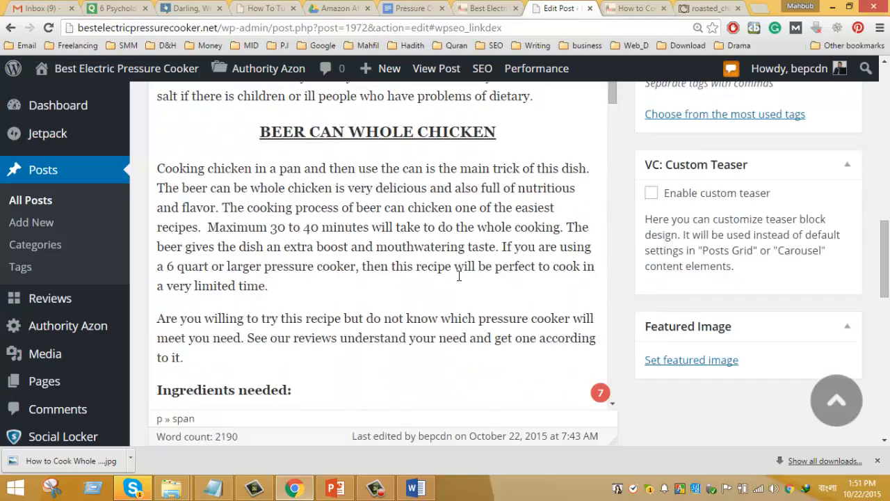
pyautogui.scroll(20, 460, 276)
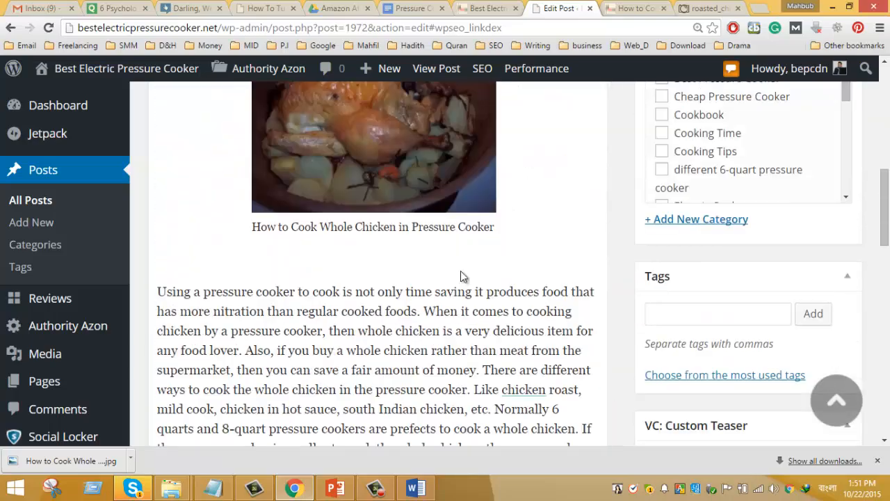
pyautogui.scroll(-1, 397, 270)
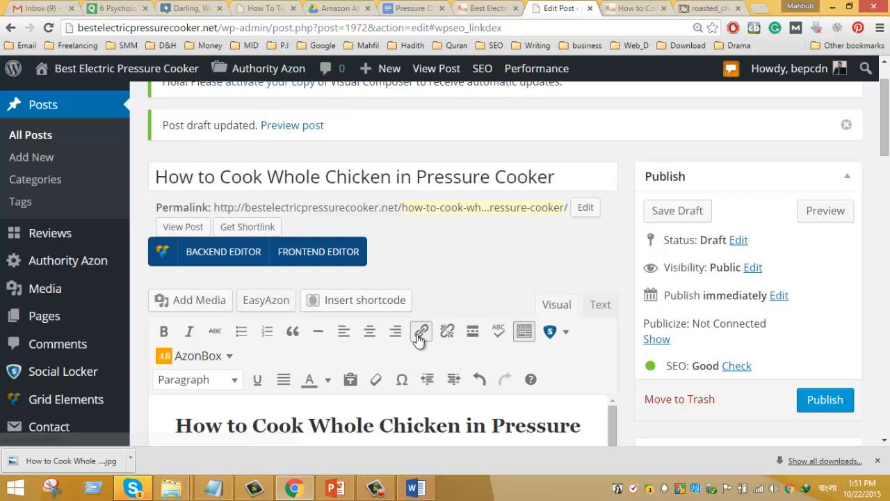
pyautogui.click(420, 332)
pyautogui.hotkey('ctrl', 'v')
pyautogui.moveTo(387, 317); pyautogui.dragTo(397, 280)
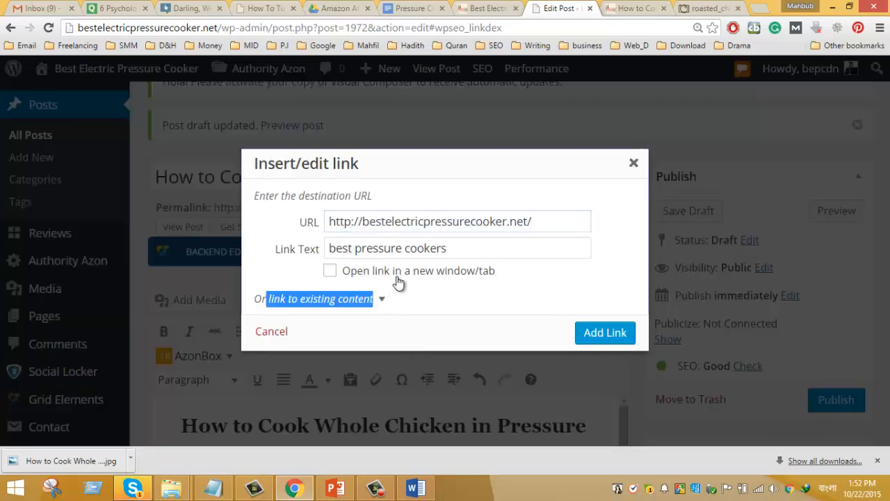
pyautogui.click(402, 276)
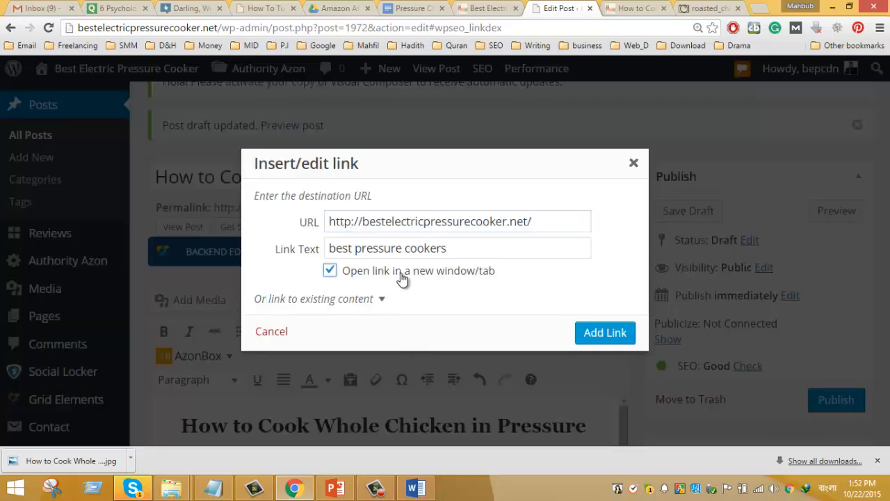
pyautogui.click(596, 337)
# Step: Switch to the PowerPoint presentation and examine the "Single Page Optimize" checklist, marking the word "Internal" in its linking item
pyautogui.click(337, 488)
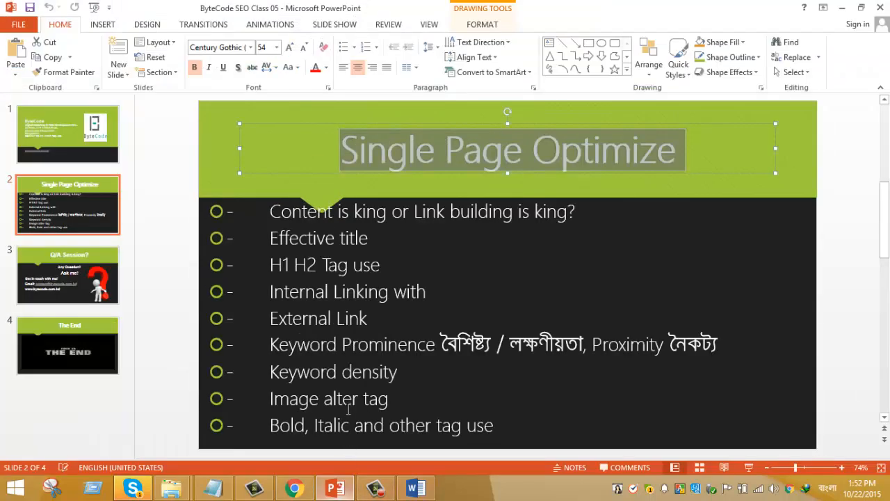
pyautogui.click(292, 270)
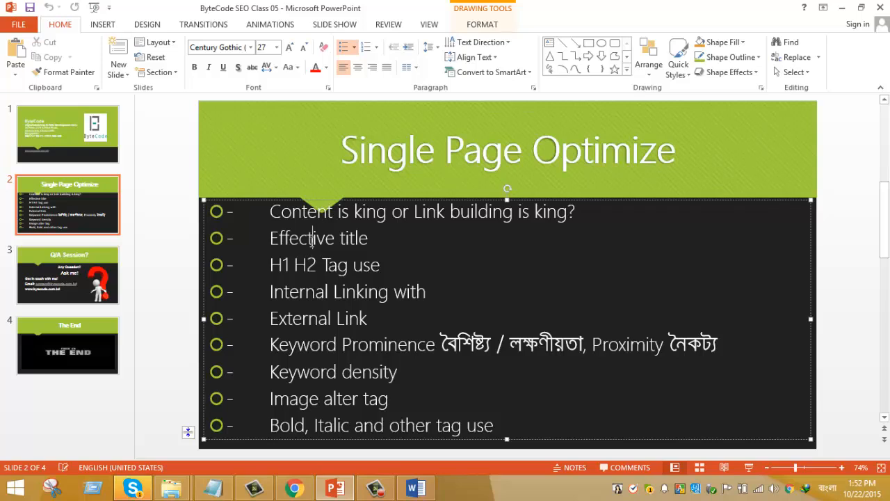
pyautogui.click(387, 291)
pyautogui.click(316, 293)
pyautogui.doubleClick(316, 293)
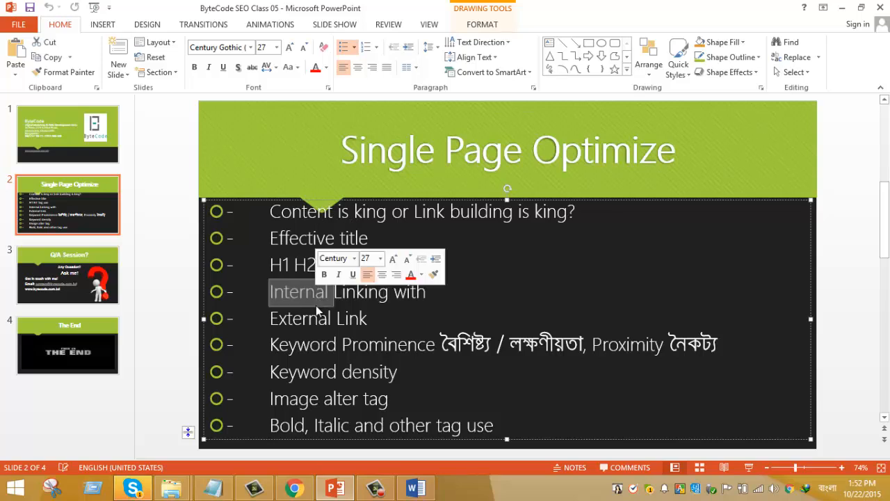
# Step: Return to Chrome and look through the post's content in the editor and on its preview page
pyautogui.click(294, 489)
pyautogui.scroll(-15, 518, 390)
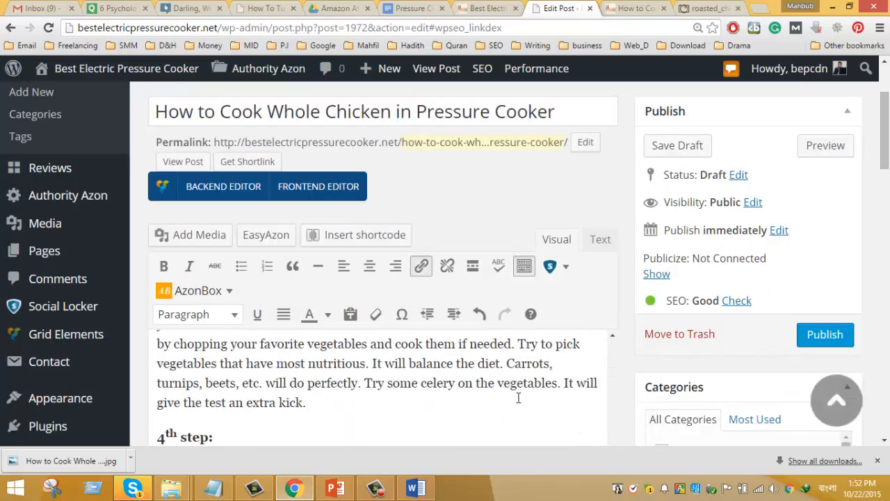
pyautogui.scroll(-5, 518, 394)
pyautogui.hotkey('ctrl', 'Tab')
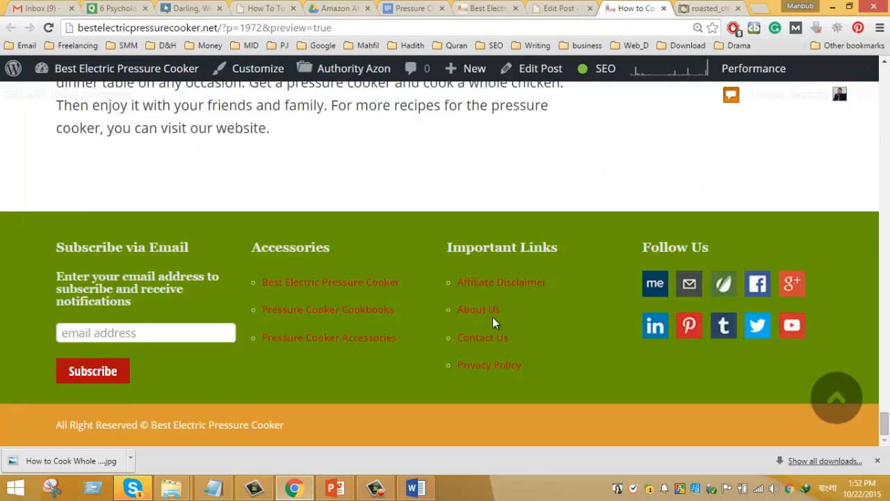
pyautogui.scroll(10, 493, 320)
pyautogui.scroll(10, 497, 325)
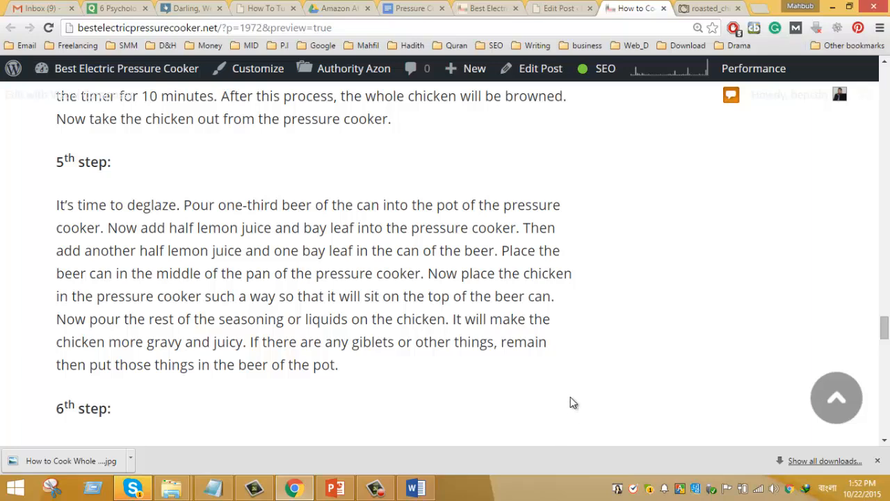
pyautogui.scroll(5, 570, 403)
# Step: Remove the empty third item from the numbered "Ingredients needed" list in the post editor
pyautogui.click(560, 8)
pyautogui.scroll(-3, 454, 342)
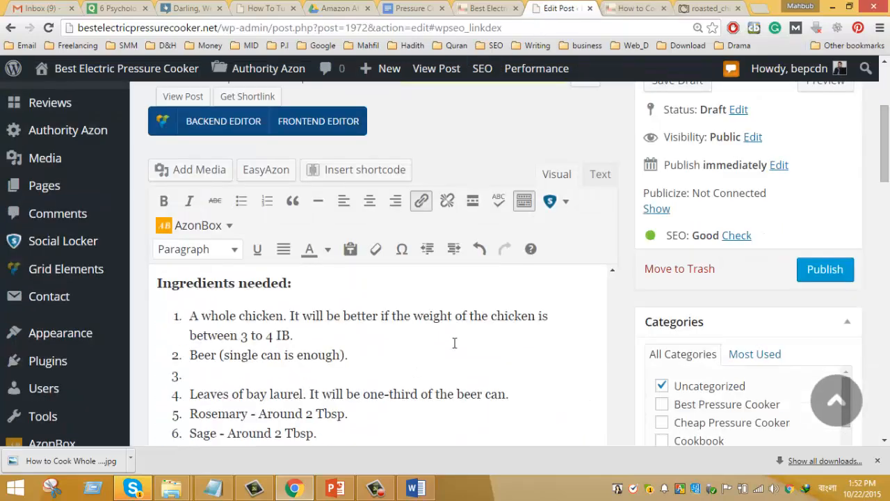
pyautogui.scroll(-5, 530, 392)
pyautogui.scroll(5, 532, 392)
pyautogui.click(219, 375)
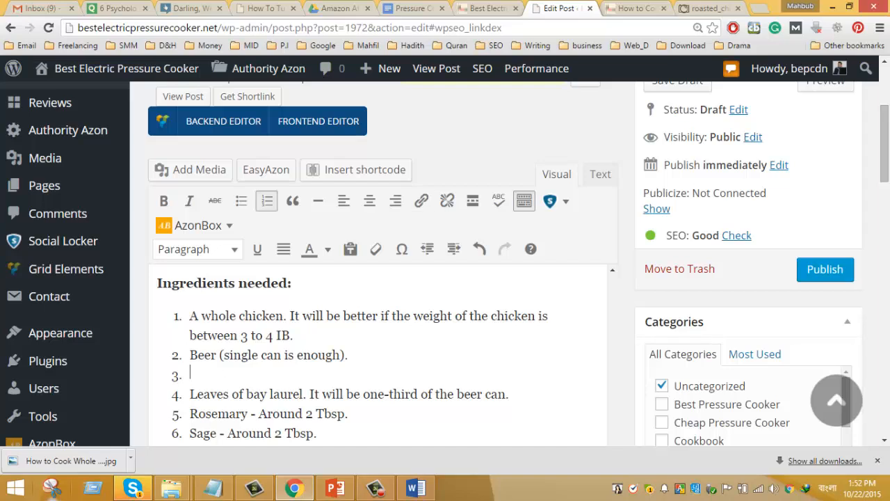
pyautogui.press('BackSpace')
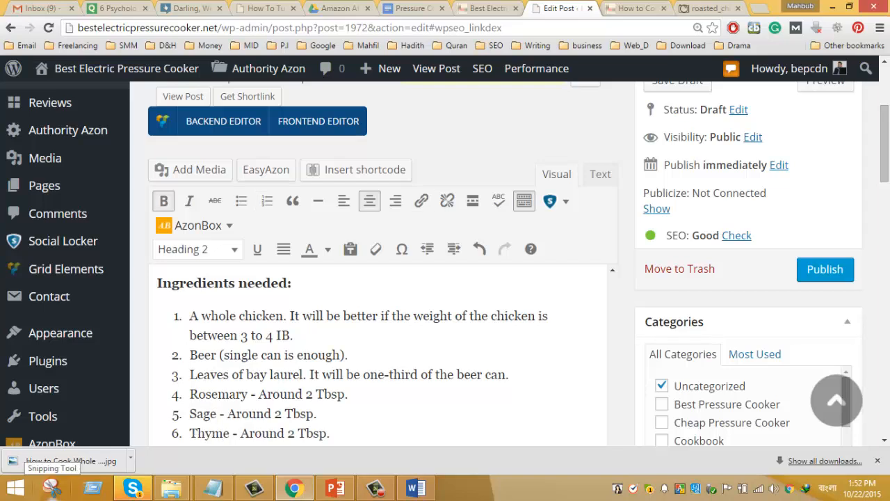
# Step: Open the site's Cookbook page from the post preview, copy its address and return to the post editor
pyautogui.scroll(-10, 336, 360)
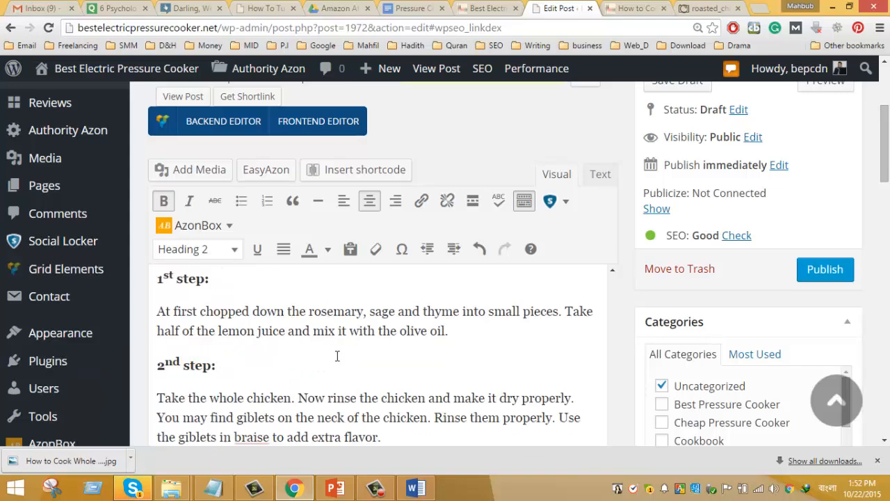
pyautogui.scroll(-15, 331, 364)
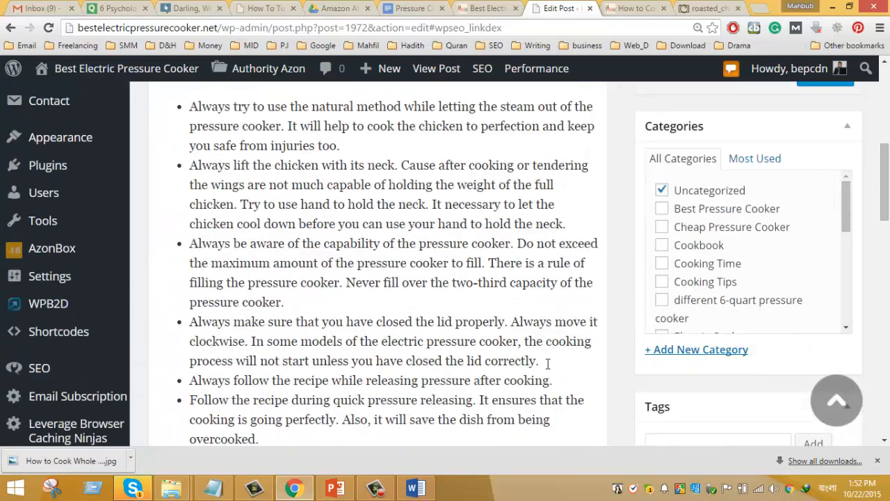
pyautogui.scroll(-4, 550, 360)
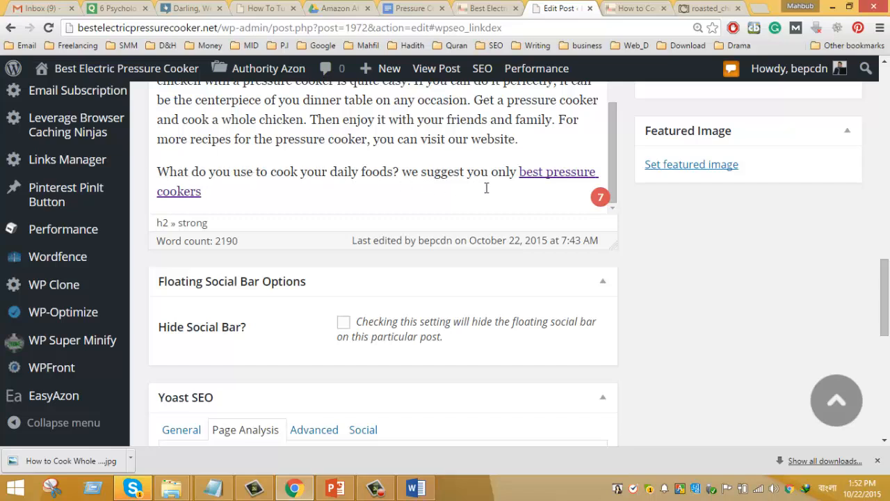
pyautogui.click(371, 172)
pyautogui.click(634, 7)
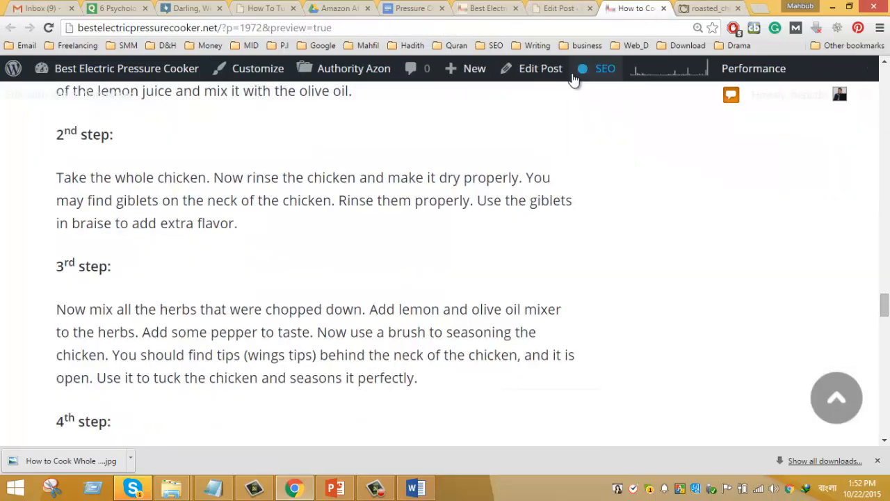
pyautogui.scroll(12, 376, 277)
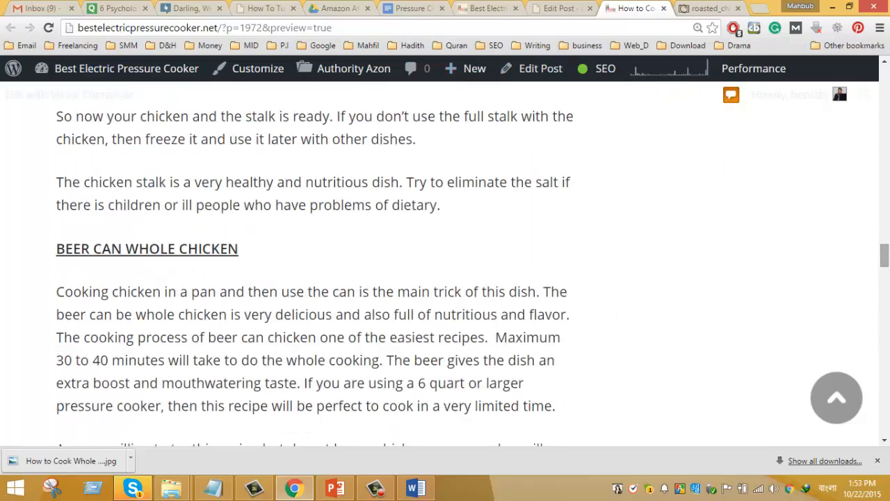
pyautogui.moveTo(880, 253); pyautogui.dragTo(880, 38)
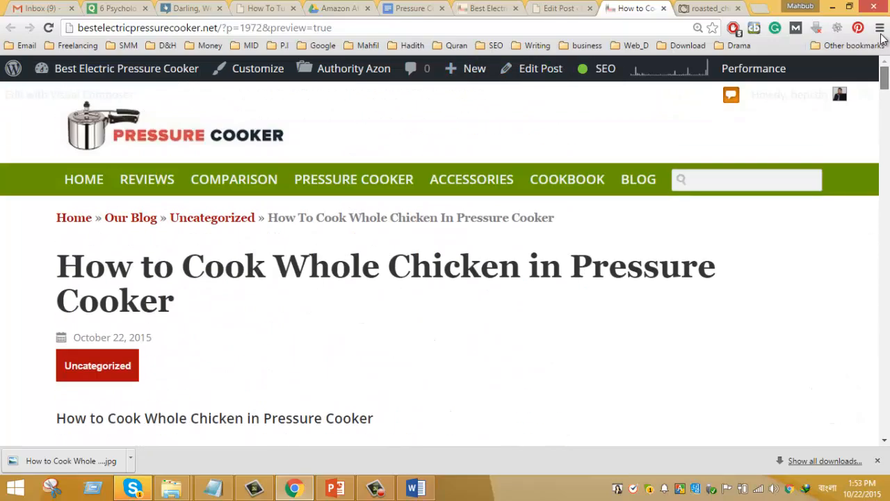
pyautogui.moveTo(561, 186)
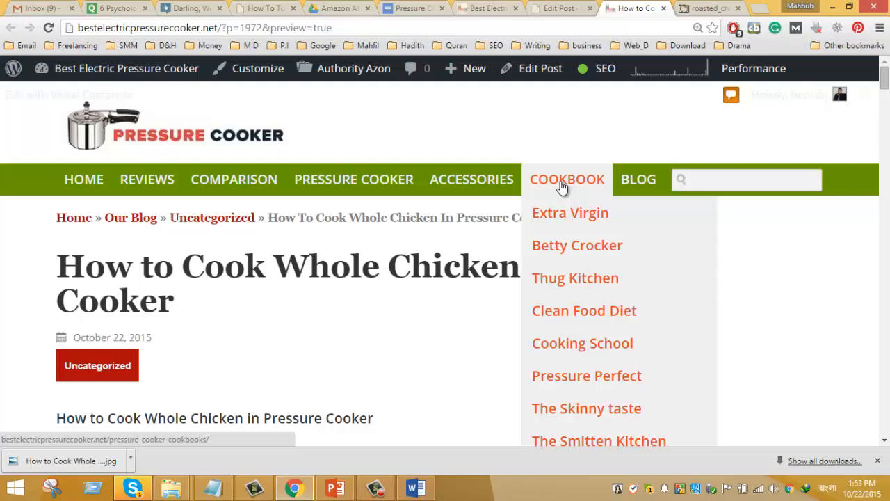
pyautogui.click(562, 188)
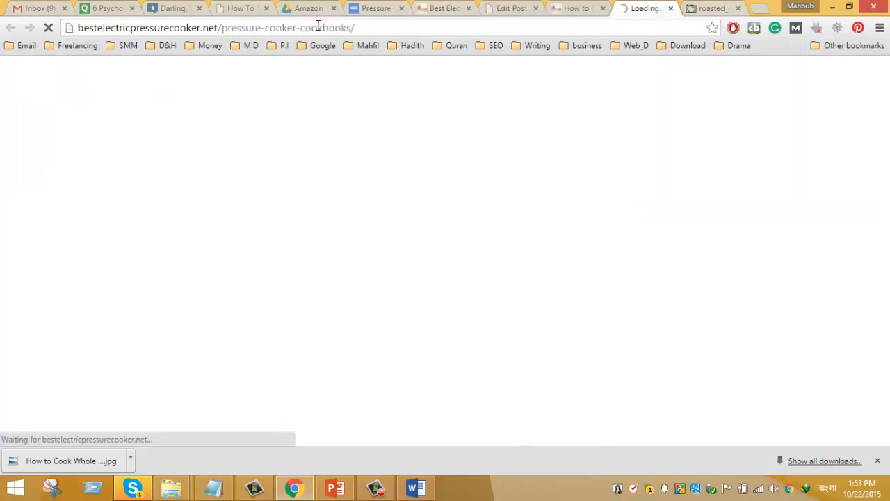
pyautogui.click(317, 26)
pyautogui.hotkey('ctrl', 'c')
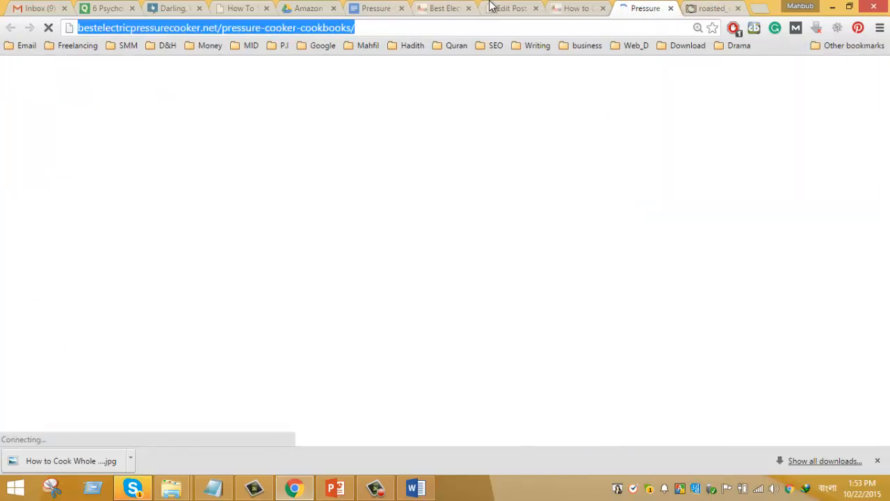
pyautogui.click(495, 8)
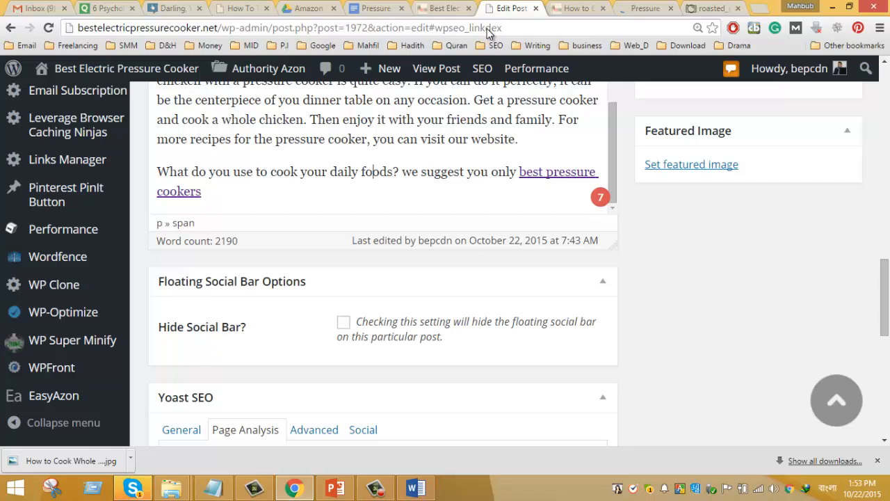
# Step: Link the words "daily foods" in the post's closing sentence to the copied Cookbook page address
pyautogui.moveTo(332, 172); pyautogui.dragTo(391, 176)
pyautogui.click(370, 171)
pyautogui.moveTo(331, 172); pyautogui.dragTo(394, 173)
pyautogui.scroll(3, 299, 245)
pyautogui.scroll(-3, 327, 222)
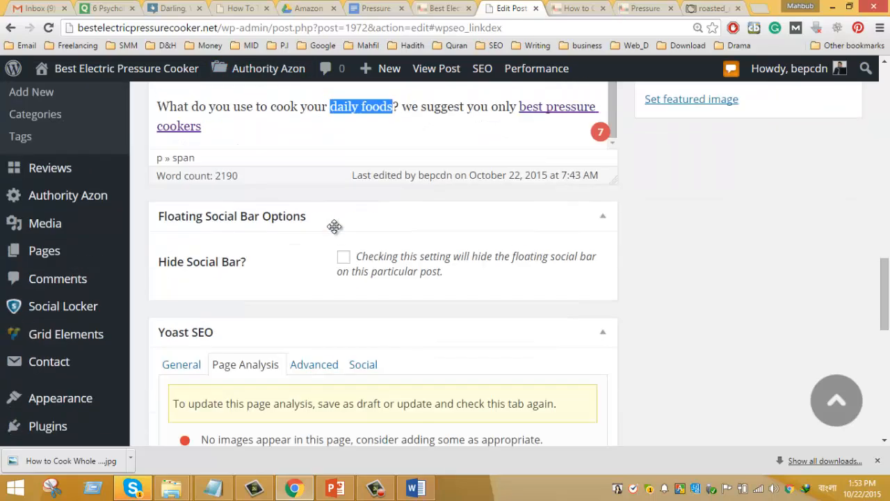
pyautogui.scroll(3, 324, 268)
pyautogui.scroll(20, 250, 375)
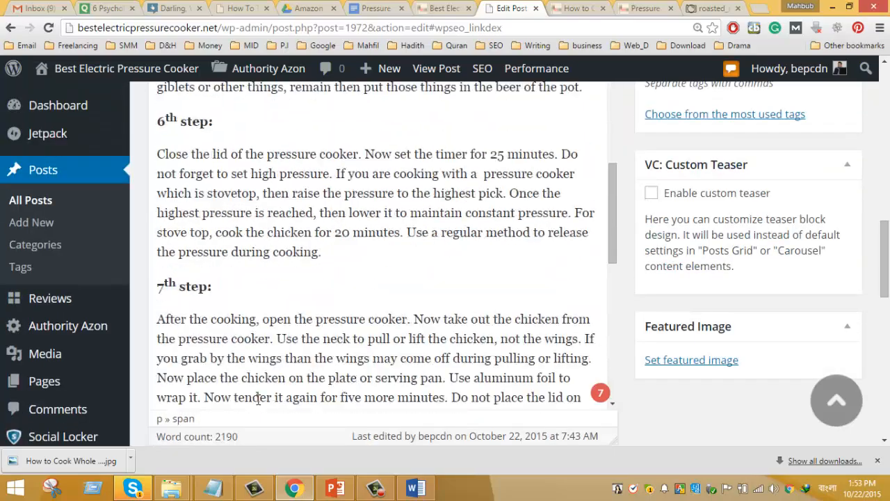
pyautogui.scroll(20, 258, 399)
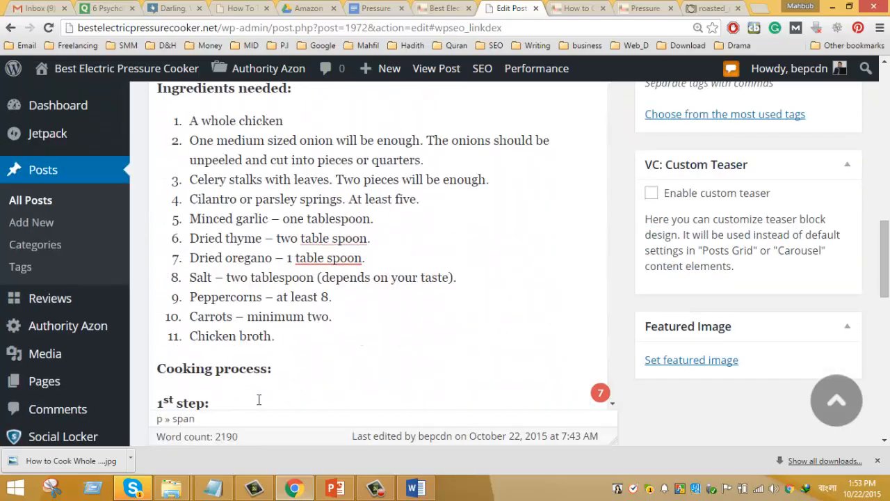
pyautogui.scroll(5, 258, 399)
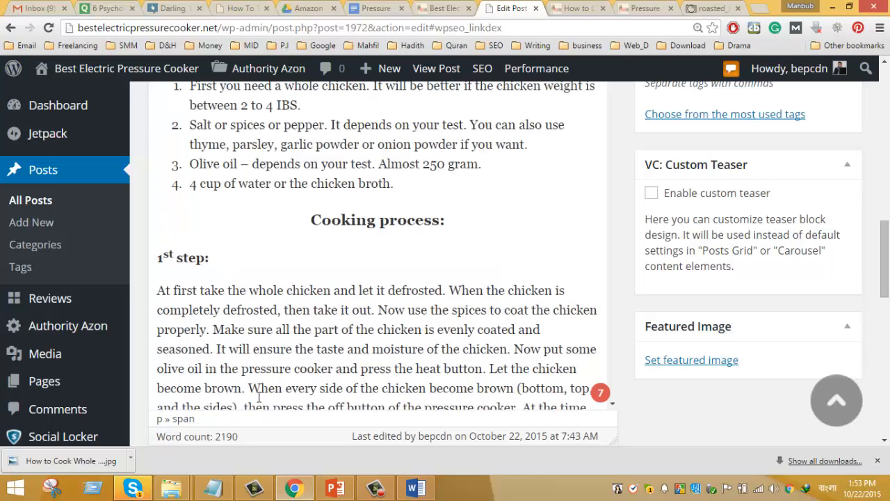
pyautogui.scroll(10, 258, 399)
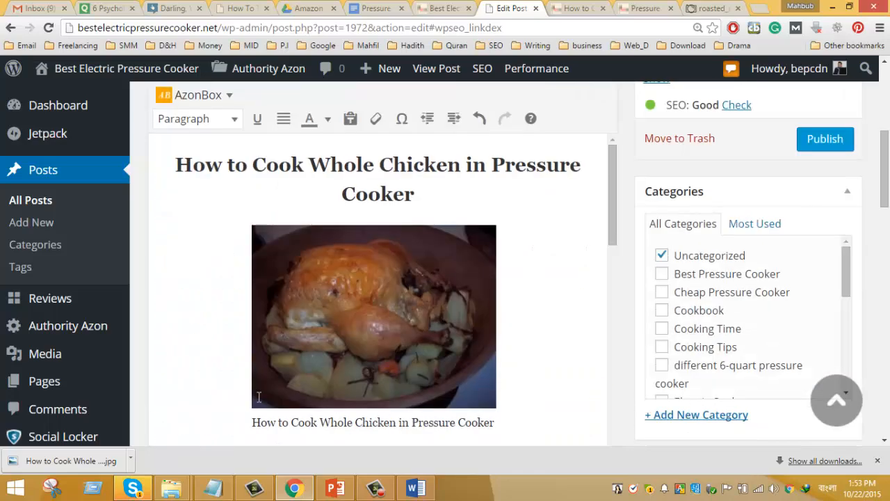
pyautogui.scroll(3, 381, 120)
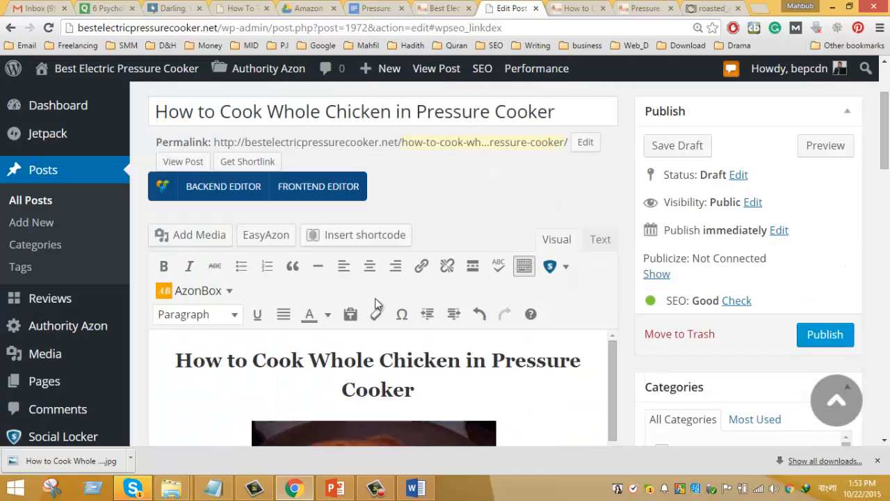
pyautogui.click(421, 265)
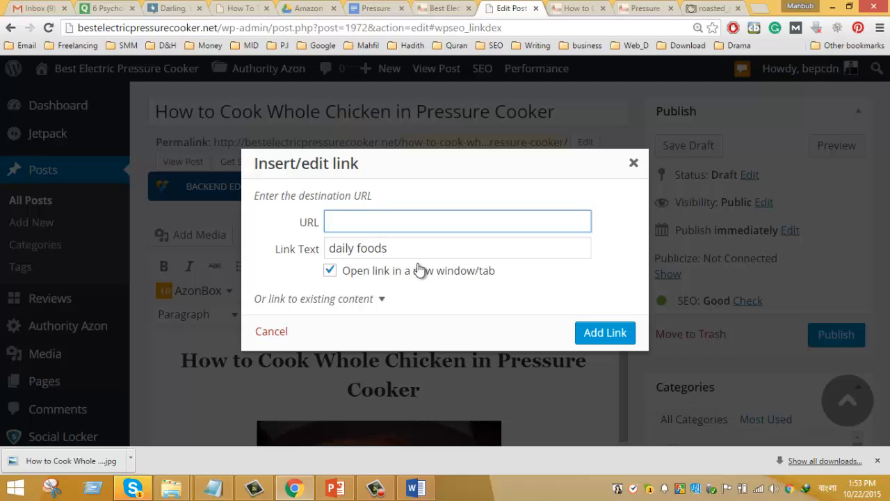
pyautogui.hotkey('ctrl', 'v')
pyautogui.click(612, 333)
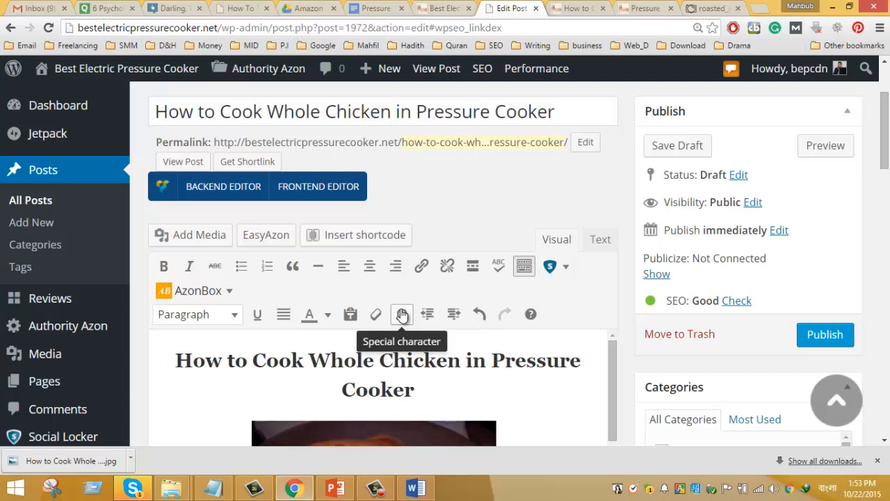
# Step: Switch to the PowerPoint presentation, move to the "External Link" item of the "Single Page Optimize" checklist, and return to Chrome
pyautogui.click(335, 488)
pyautogui.press('Down')
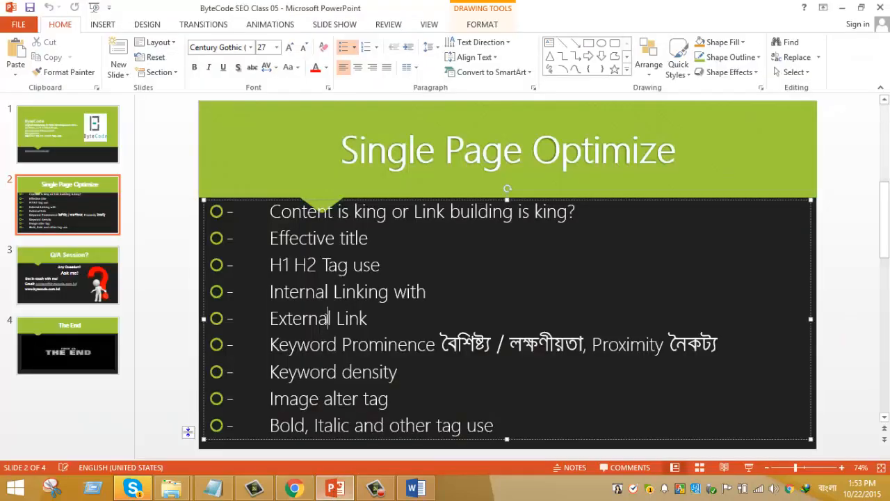
pyautogui.click(331, 490)
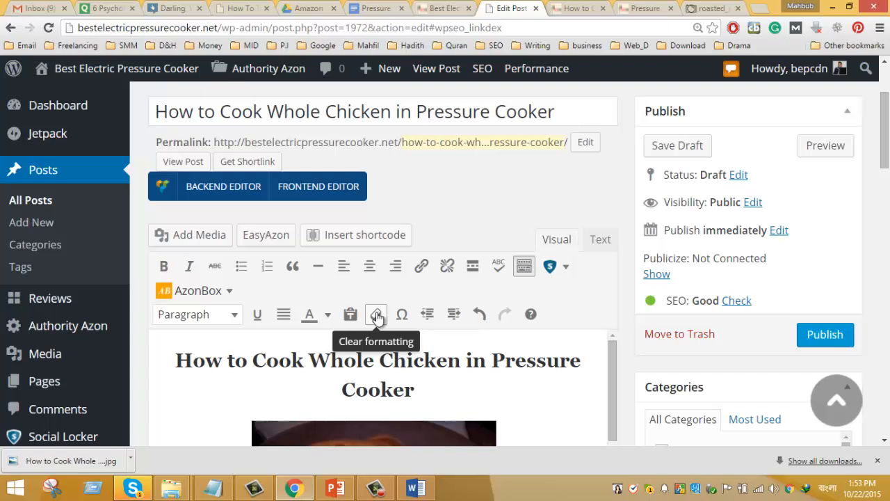
# Step: Look through the post's introduction and "WHOLE CHICKEN ROASTED" section in the editor for wording suited to an external link
pyautogui.scroll(-1, 363, 325)
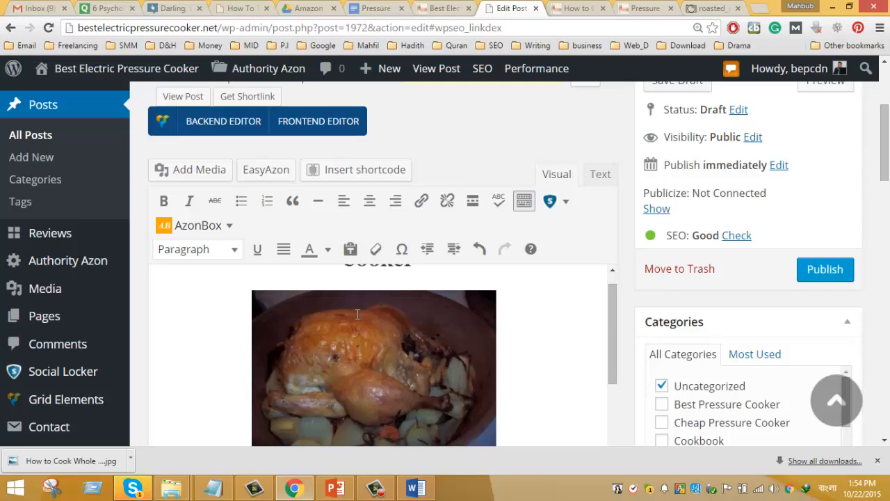
pyautogui.scroll(-3, 175, 429)
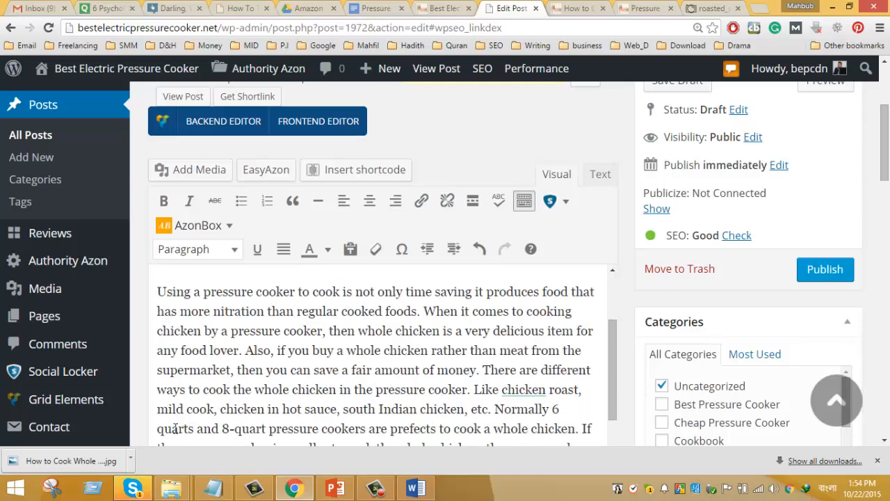
pyautogui.scroll(2, 279, 414)
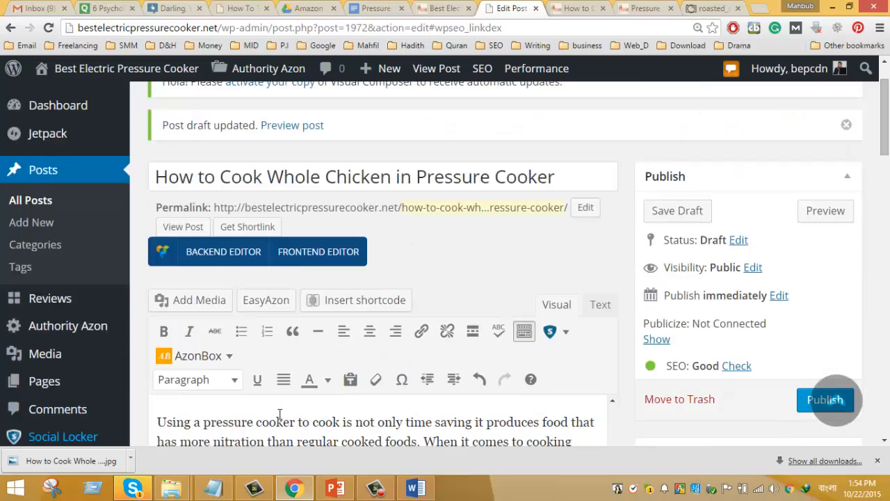
pyautogui.scroll(-3, 408, 391)
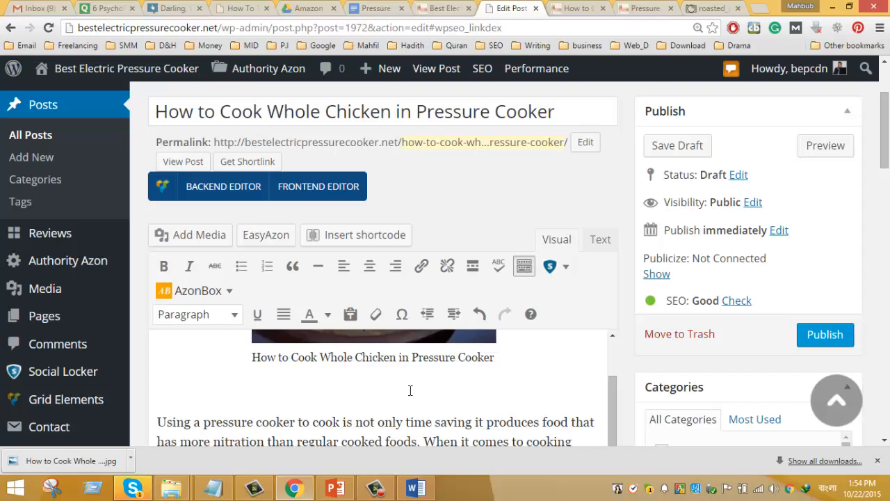
pyautogui.scroll(-1, 410, 390)
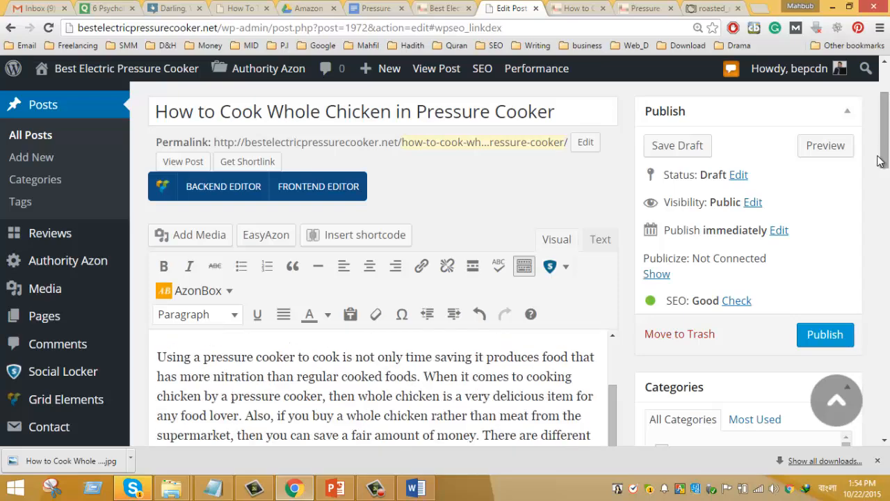
pyautogui.moveTo(885, 158); pyautogui.dragTo(886, 201)
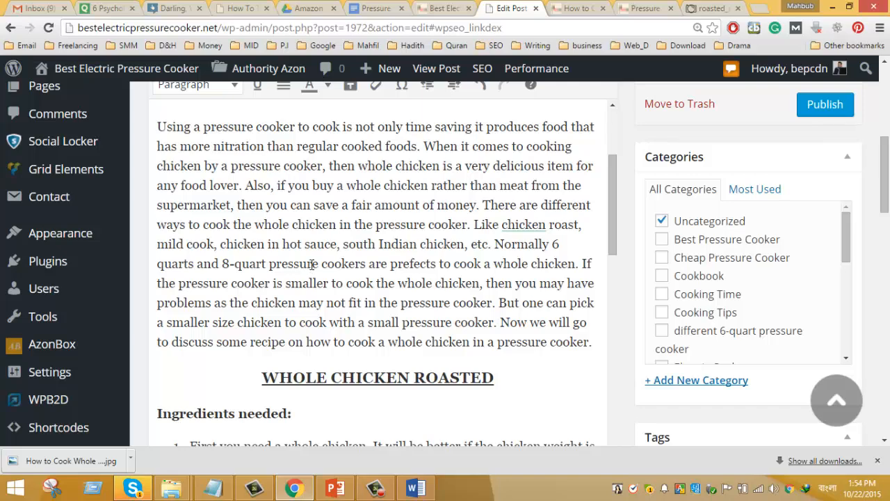
pyautogui.scroll(-2, 312, 264)
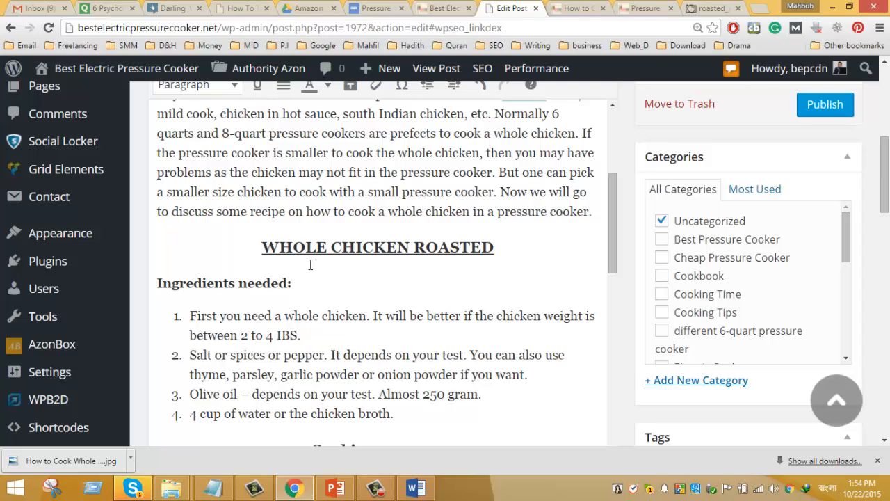
pyautogui.scroll(-1, 310, 264)
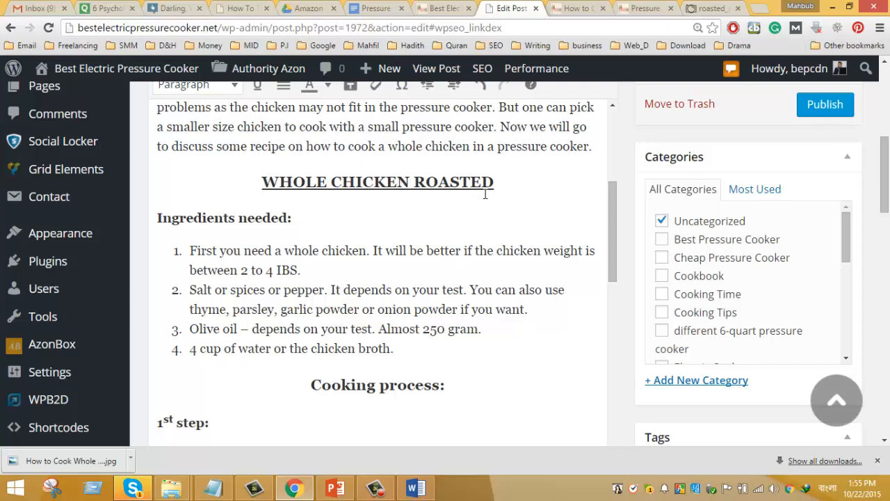
# Step: Copy "whole chicken" from the first ingredient and search Google for "whole chicken cook time" in a new tab
pyautogui.click(284, 251)
pyautogui.keyDown('shift'); pyautogui.click(365, 251); pyautogui.keyUp('shift')
pyautogui.hotkey('ctrl', 'c')
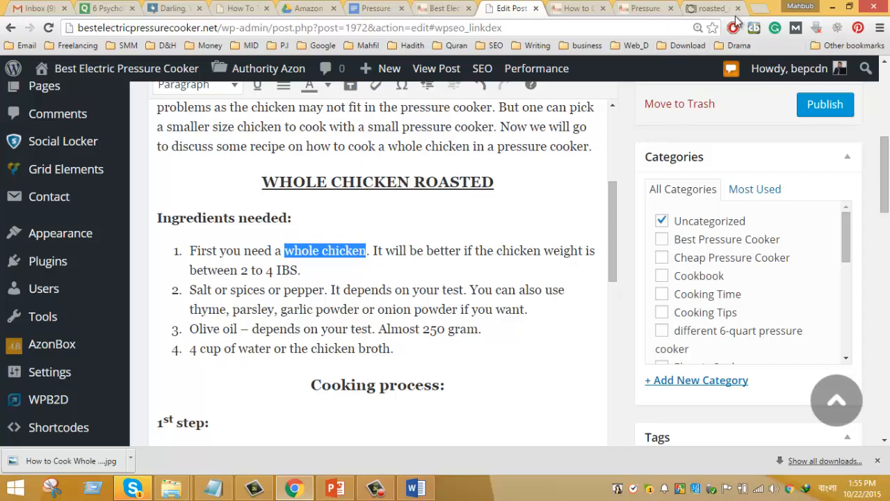
pyautogui.click(758, 8)
pyautogui.hotkey('ctrl', 'v')
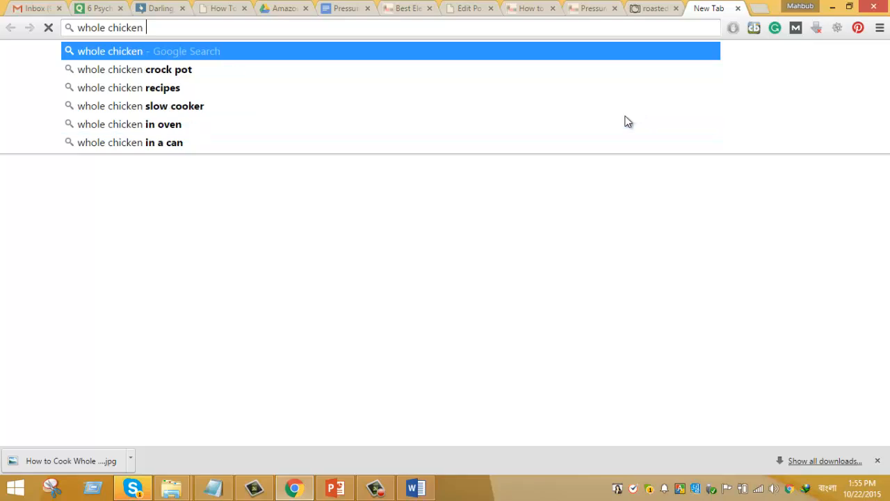
pyautogui.write('cook')
pyautogui.press('Return')
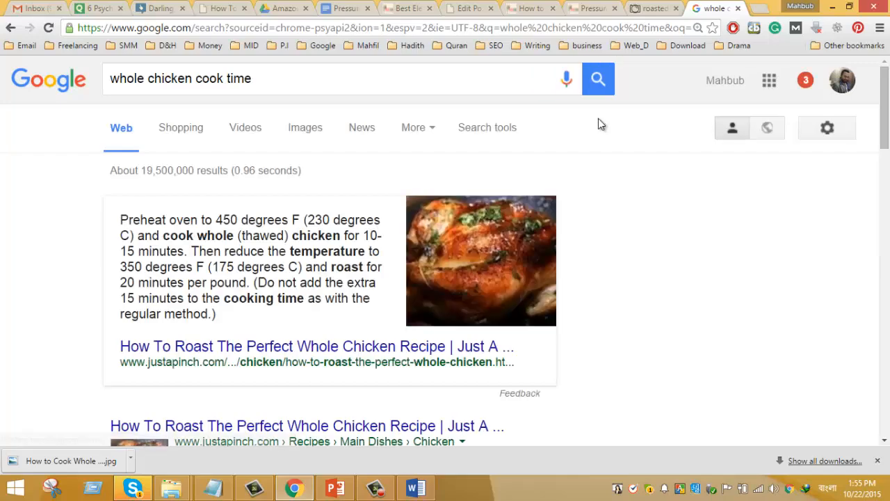
# Step: Open the "How To Roast The Perfect Whole Chicken Recipe" result, look through it, select its web address and return to the post editor
pyautogui.scroll(-1, 600, 151)
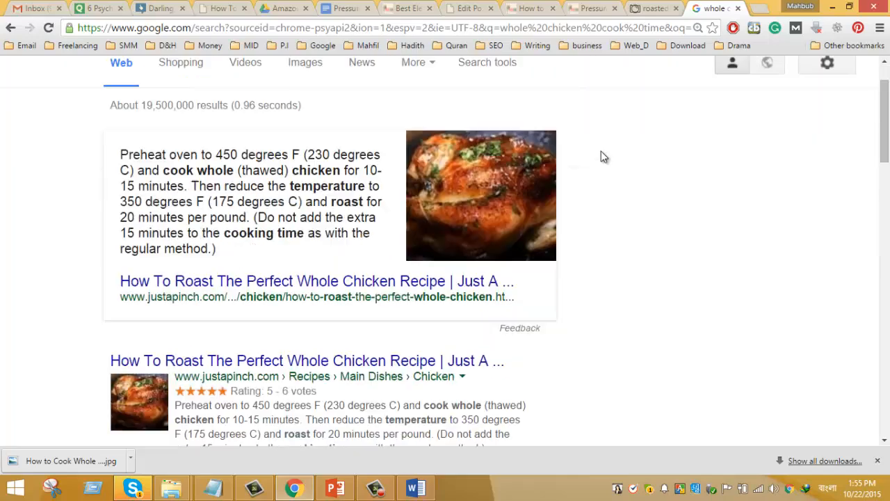
pyautogui.middleClick(266, 288)
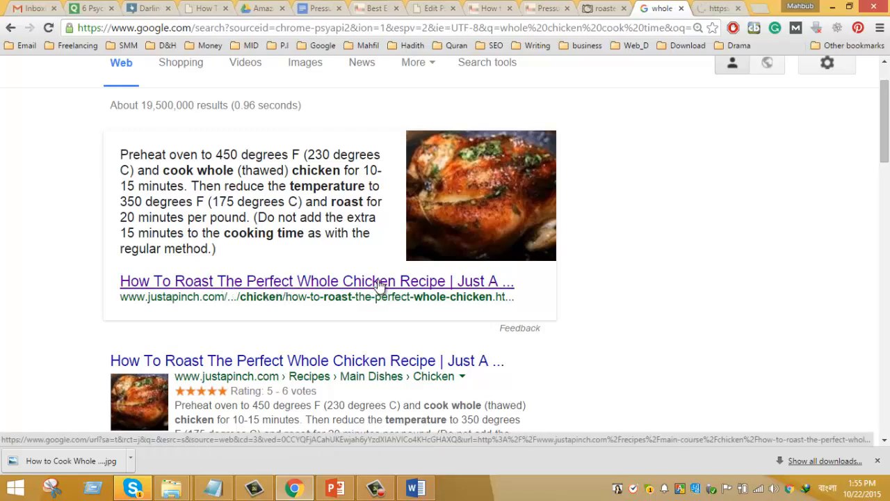
pyautogui.click(720, 9)
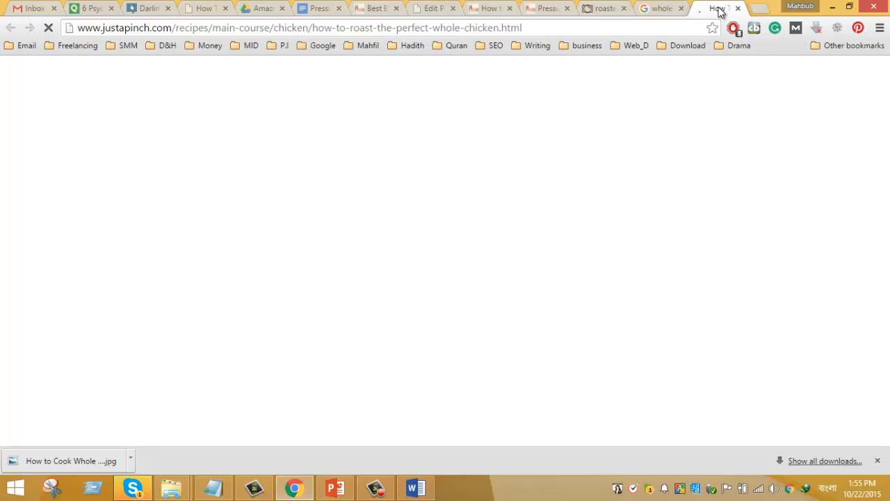
pyautogui.scroll(-4, 171, 313)
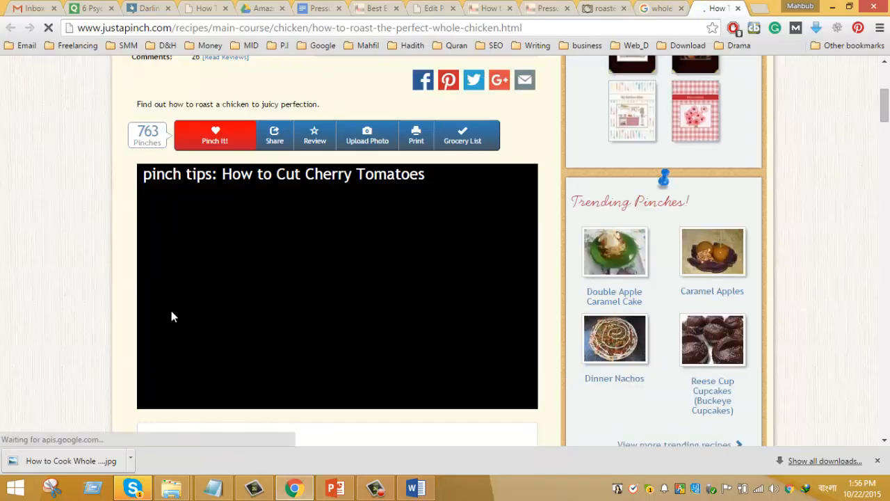
pyautogui.scroll(-15, 173, 315)
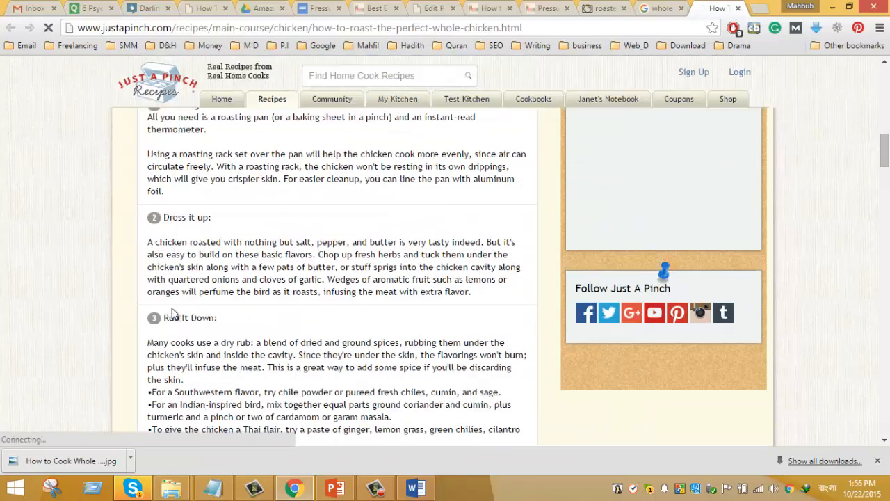
pyautogui.scroll(-20, 173, 309)
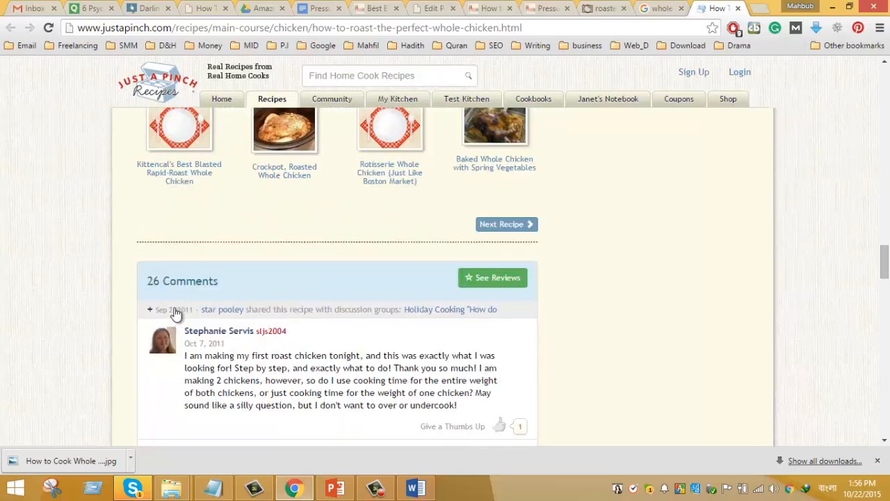
pyautogui.scroll(-10, 176, 314)
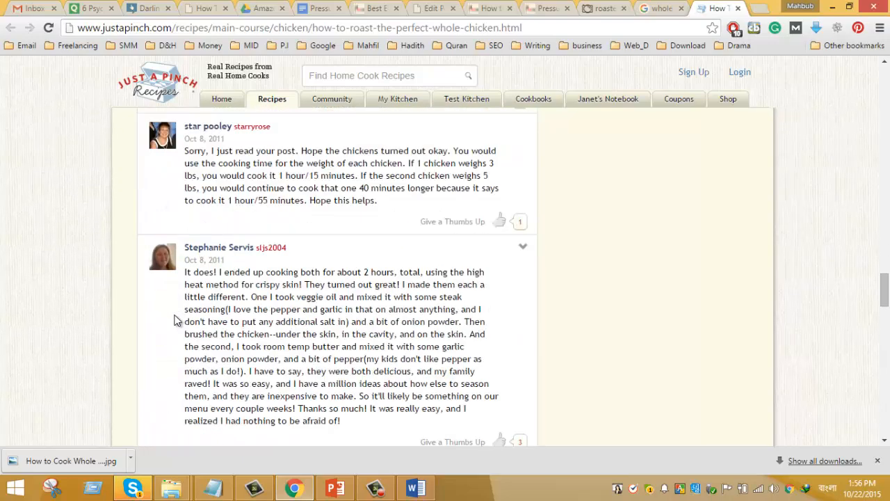
pyautogui.scroll(-6, 176, 324)
pyautogui.scroll(7, 176, 323)
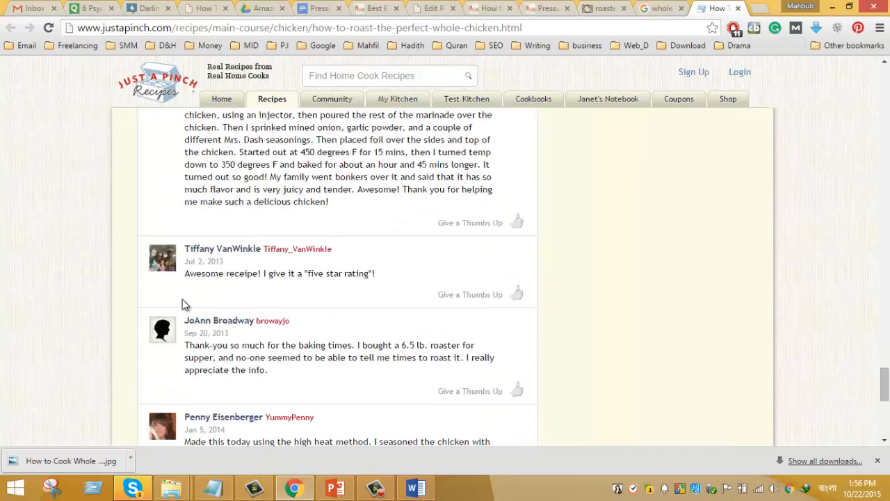
pyautogui.click(168, 31)
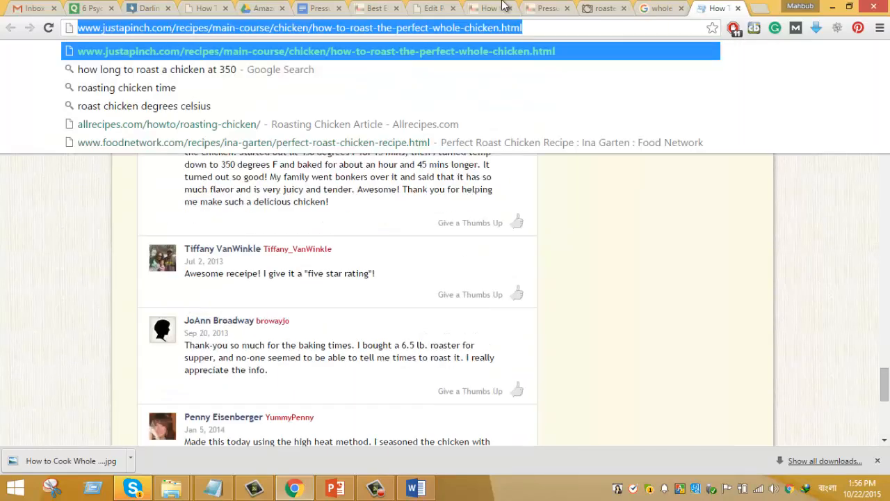
pyautogui.click(431, 9)
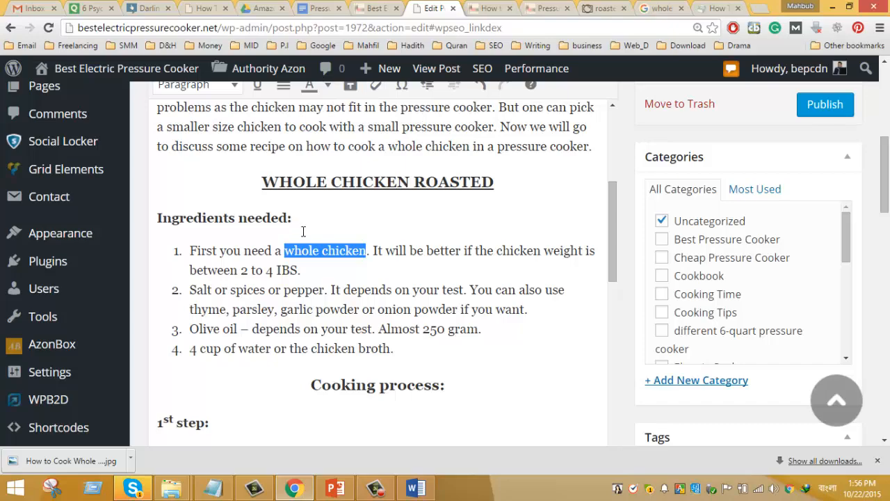
# Step: Look over the Just A Pinch recipe page again, close it and return to the post's introduction in the editor
pyautogui.click(716, 8)
pyautogui.scroll(8, 382, 362)
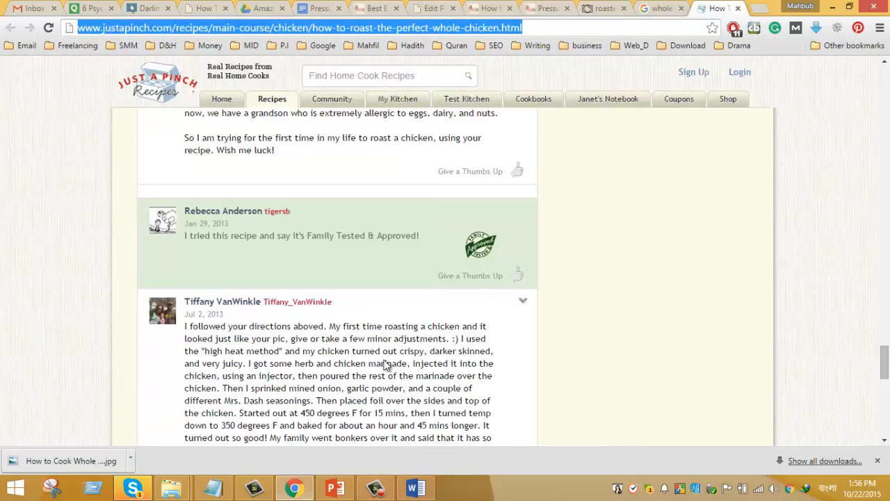
pyautogui.scroll(20, 382, 368)
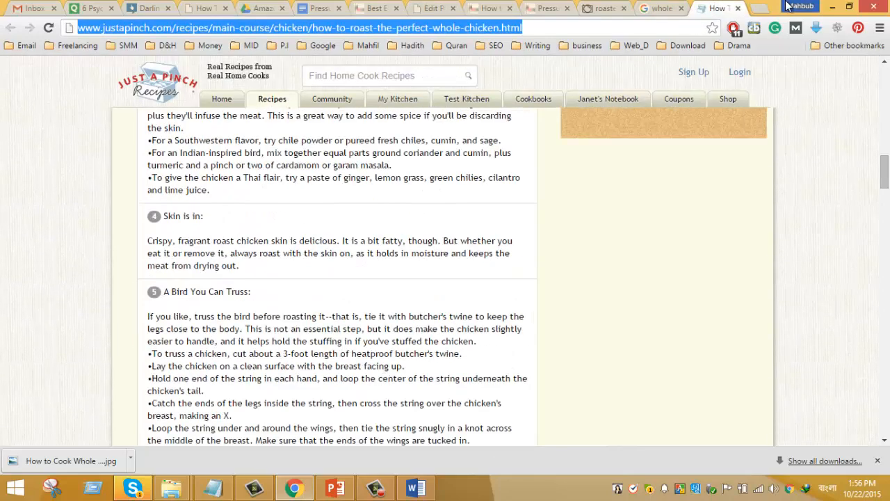
pyautogui.click(738, 10)
pyautogui.click(469, 8)
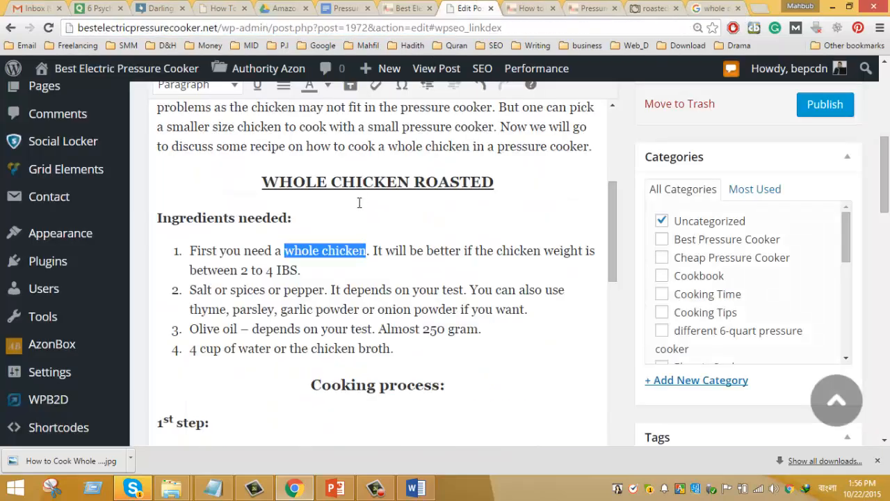
pyautogui.scroll(3, 352, 238)
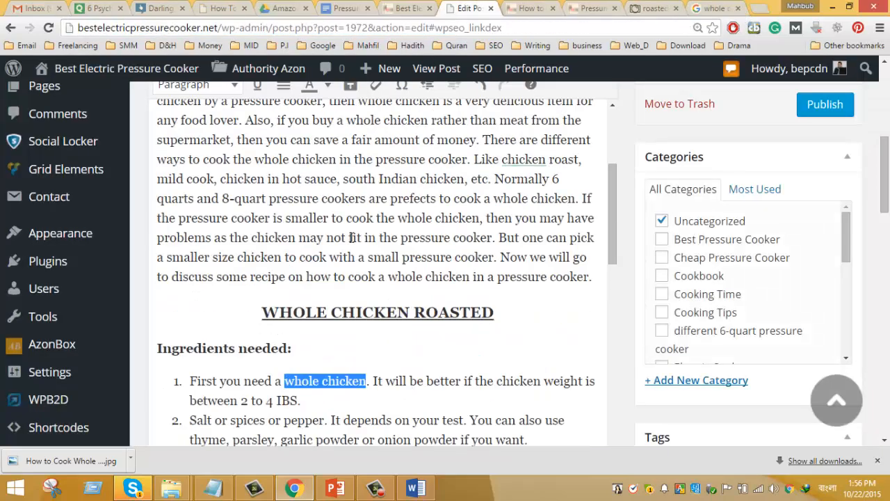
# Step: Link "whole chicken" in the first ingredient of the "WHOLE CHICKEN ROASTED" section to the copied Just A Pinch recipe address
pyautogui.hotkey('ctrl', 'v')
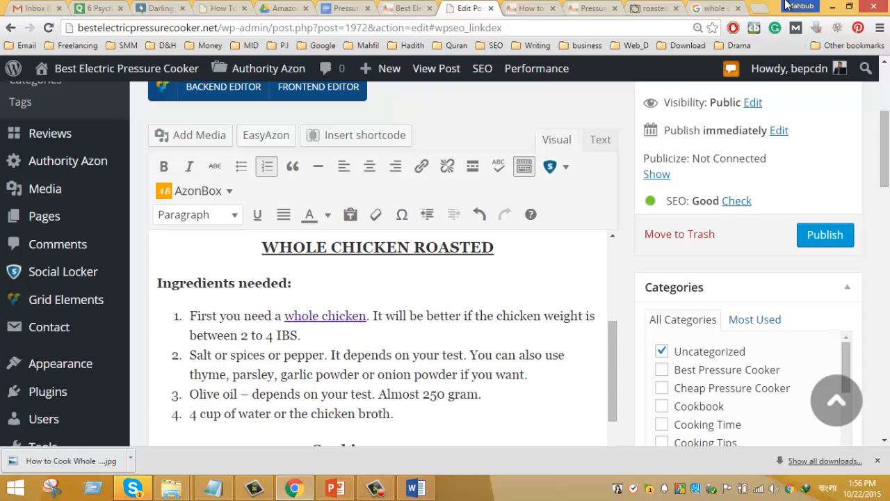
# Step: Reopen "How To Roast The Perfect Whole Chicken" from the Google results, look through its roasting instructions and comments, and close it
pyautogui.click(716, 9)
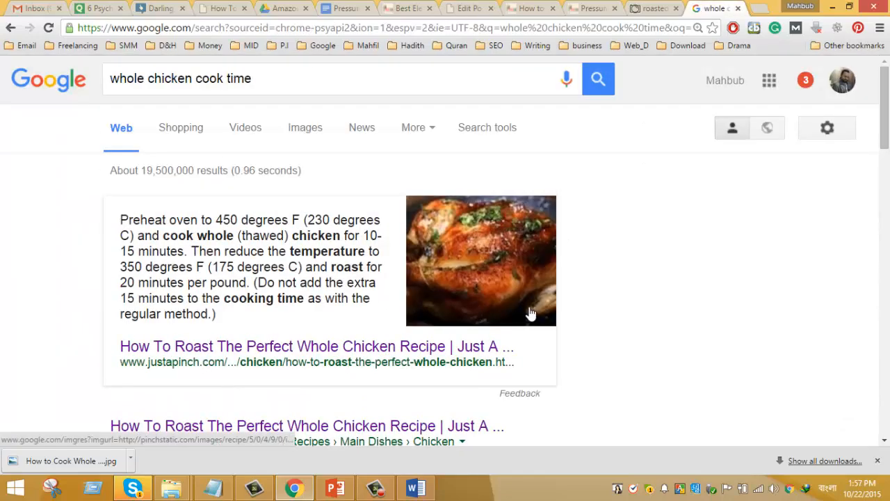
pyautogui.scroll(-3, 358, 198)
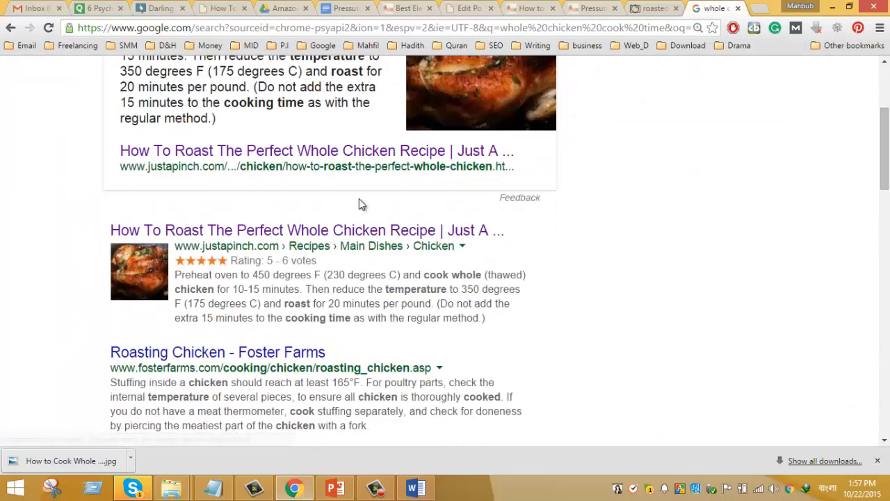
pyautogui.middleClick(407, 151)
pyautogui.scroll(1, 403, 264)
pyautogui.scroll(1, 407, 275)
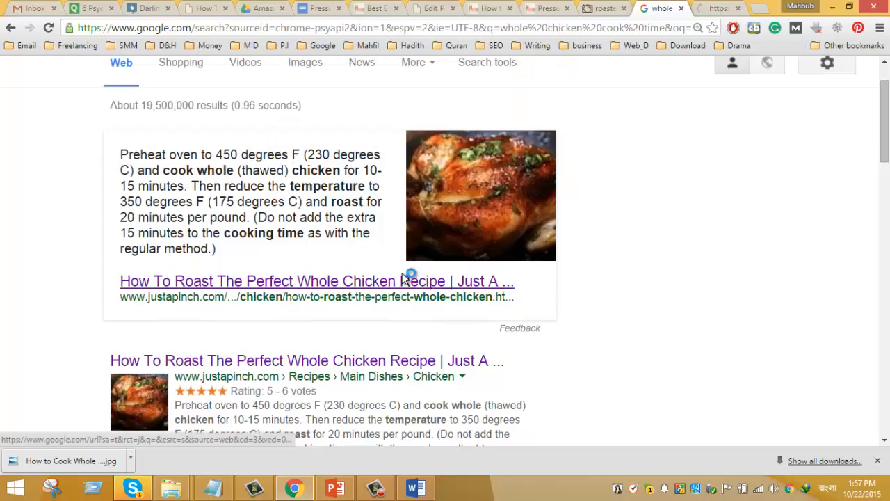
pyautogui.click(721, 8)
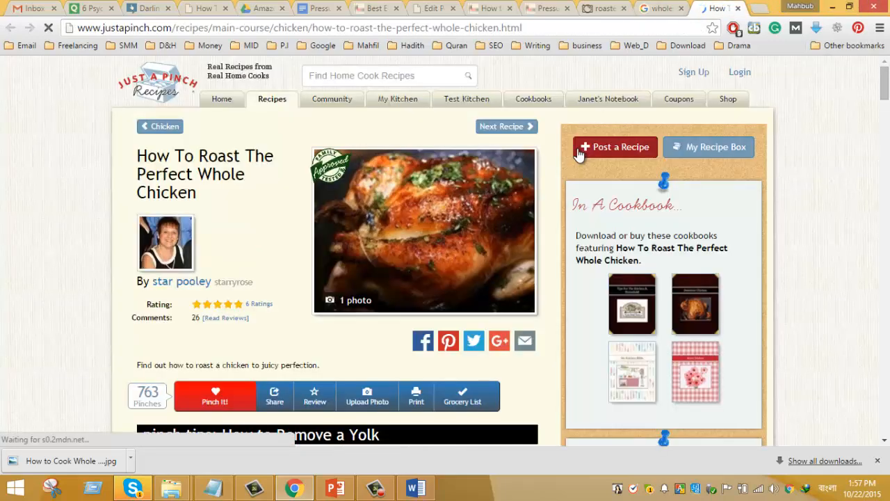
pyautogui.scroll(-15, 577, 156)
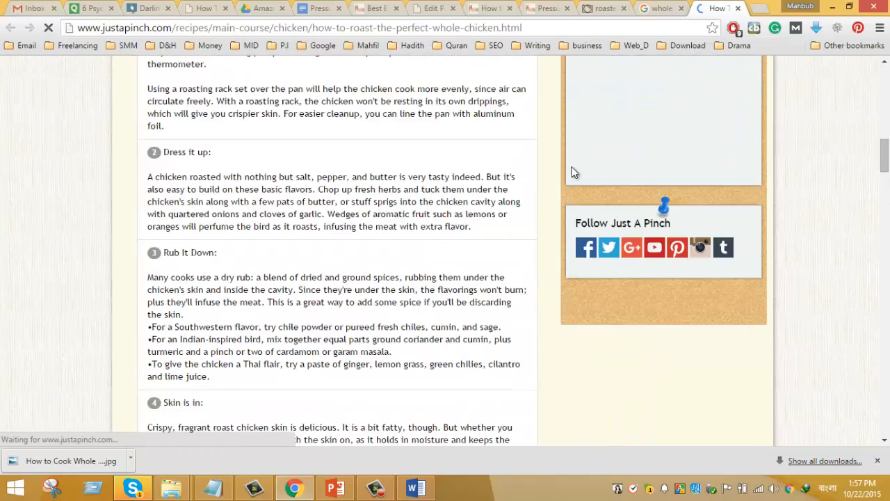
pyautogui.scroll(-4, 575, 172)
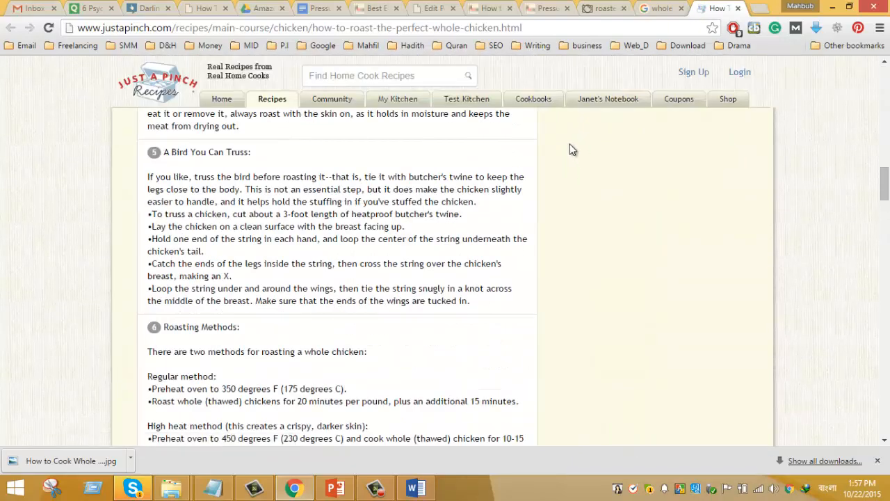
pyautogui.scroll(-15, 568, 151)
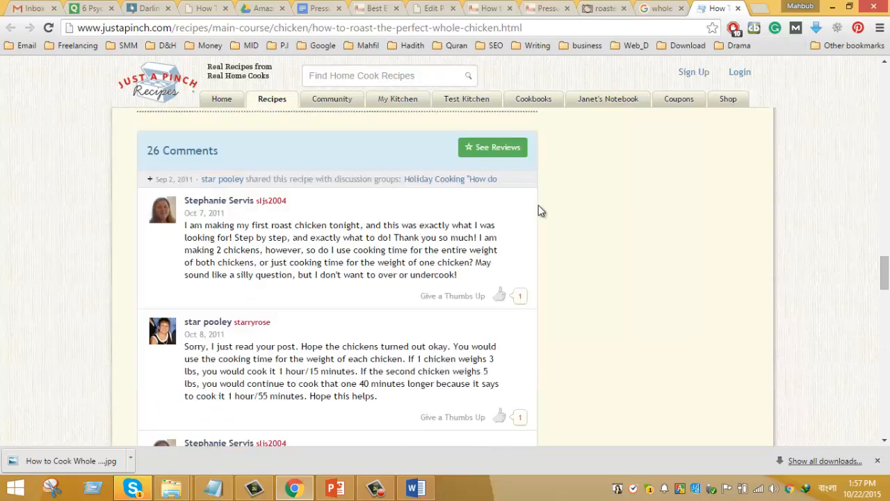
pyautogui.click(738, 9)
# Step: Return to the post editor and look through the remaining recipes down to the internal links in the closing paragraph
pyautogui.click(409, 8)
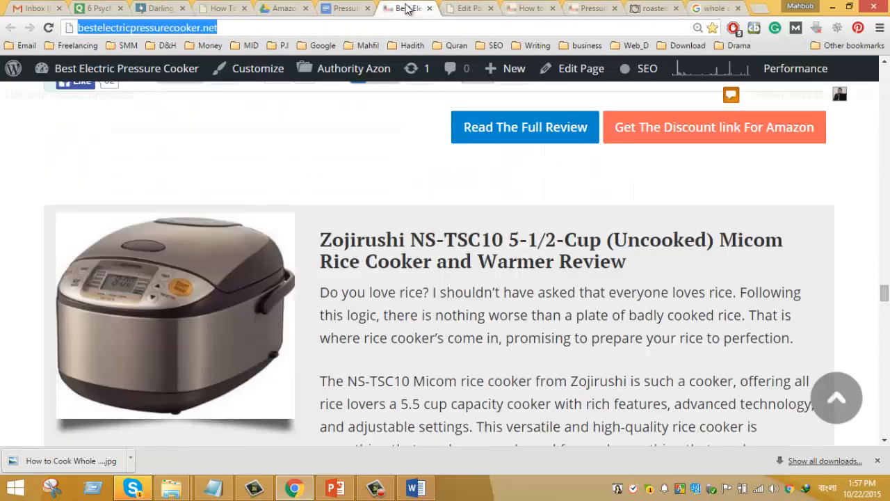
pyautogui.click(469, 9)
pyautogui.scroll(-10, 553, 260)
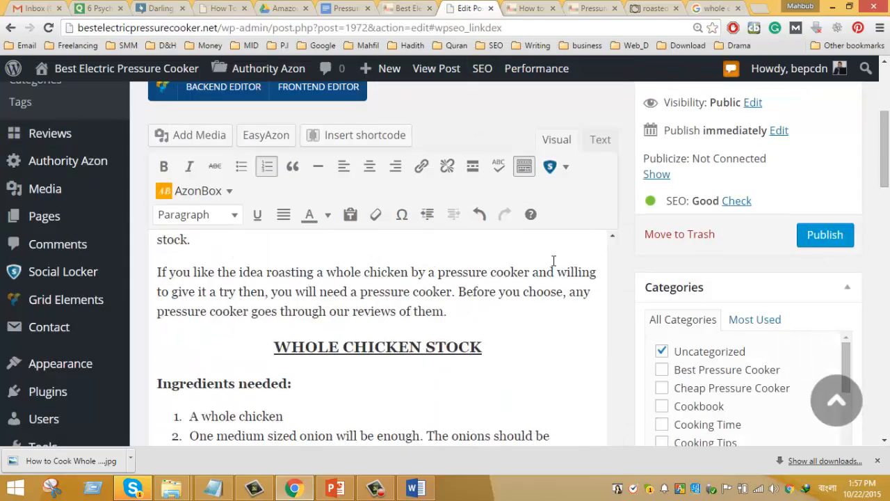
pyautogui.scroll(-12, 554, 260)
pyautogui.scroll(-3, 497, 253)
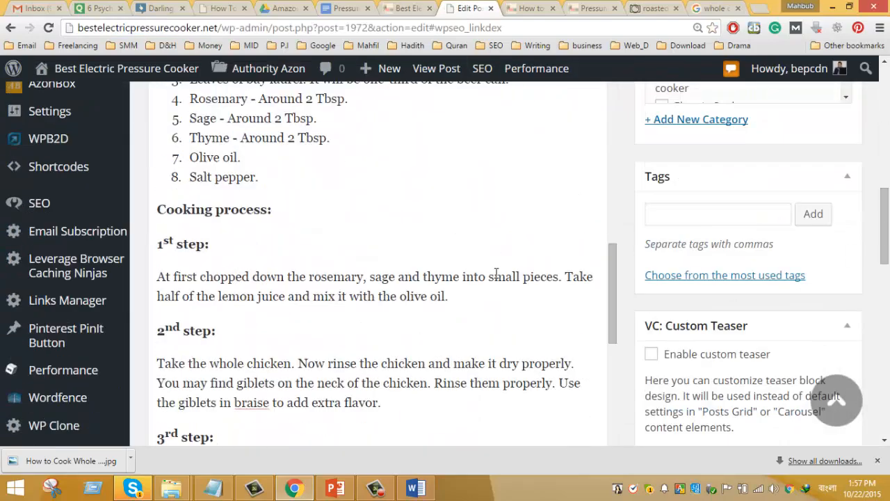
pyautogui.scroll(-15, 496, 273)
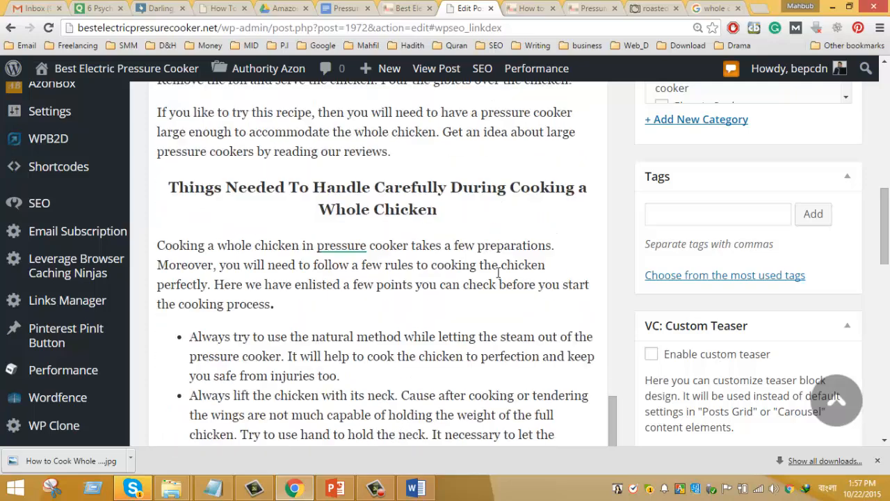
pyautogui.scroll(-15, 497, 273)
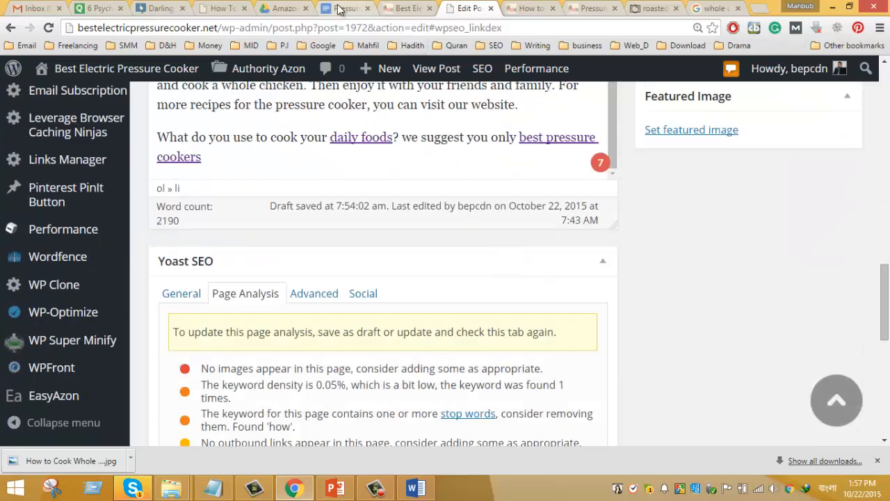
# Step: Compare the post's Yoast page analysis and meta description with the promotional sentences in the "Pressure Cooker" Google document
pyautogui.click(340, 8)
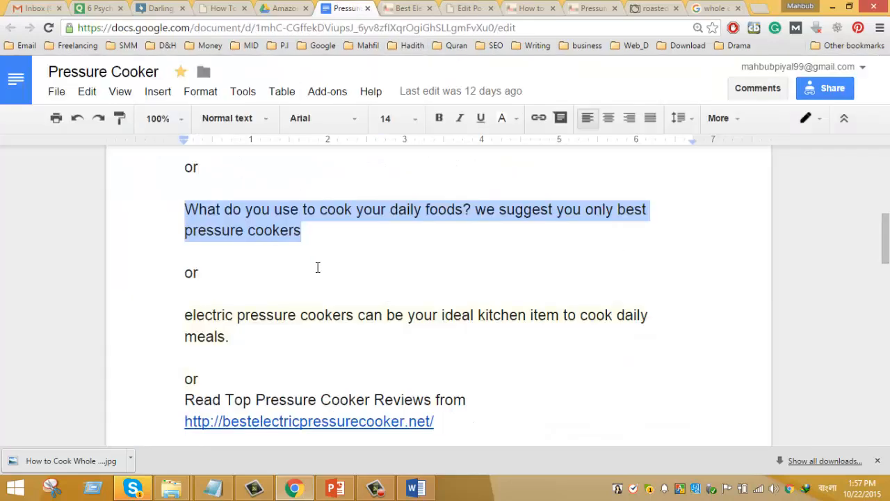
pyautogui.click(410, 8)
pyautogui.click(470, 9)
pyautogui.scroll(-5, 440, 292)
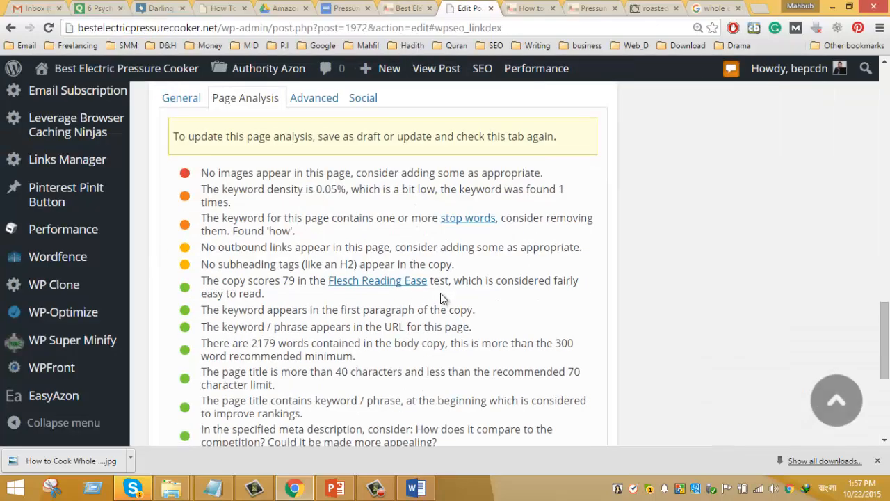
pyautogui.scroll(5, 440, 295)
pyautogui.click(182, 293)
pyautogui.scroll(-6, 365, 312)
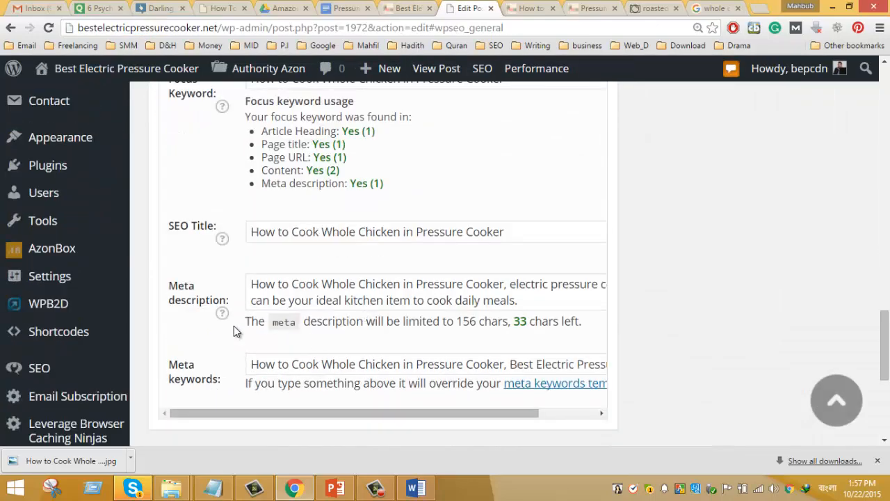
pyautogui.click(511, 285)
pyautogui.hotkey('ctrl', 'a')
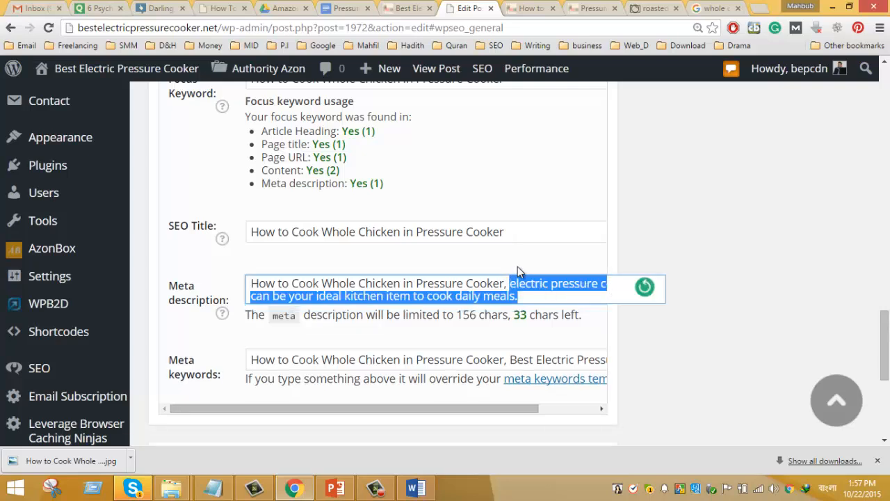
pyautogui.click(339, 8)
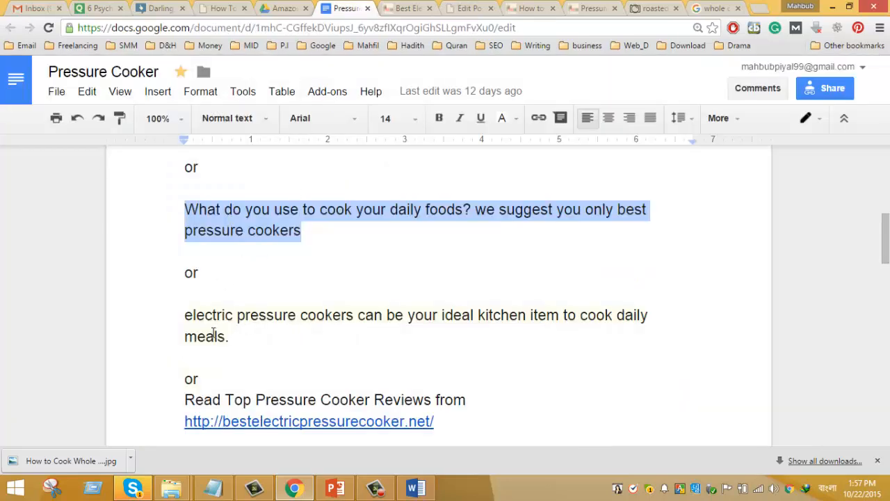
pyautogui.click(215, 336)
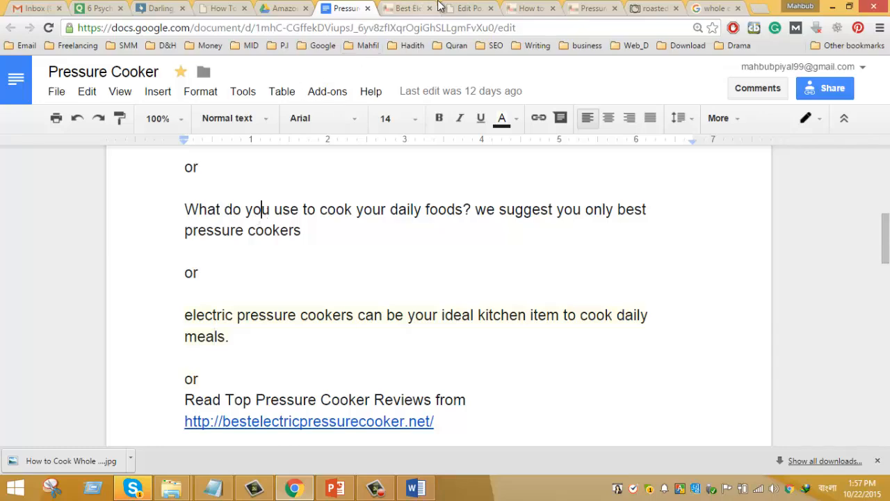
# Step: Check the "daily foods" link in the post's closing sentence, look through the Pressure Cooker Cookbooks page, and return to the editor
pyautogui.click(466, 8)
pyautogui.scroll(6, 382, 269)
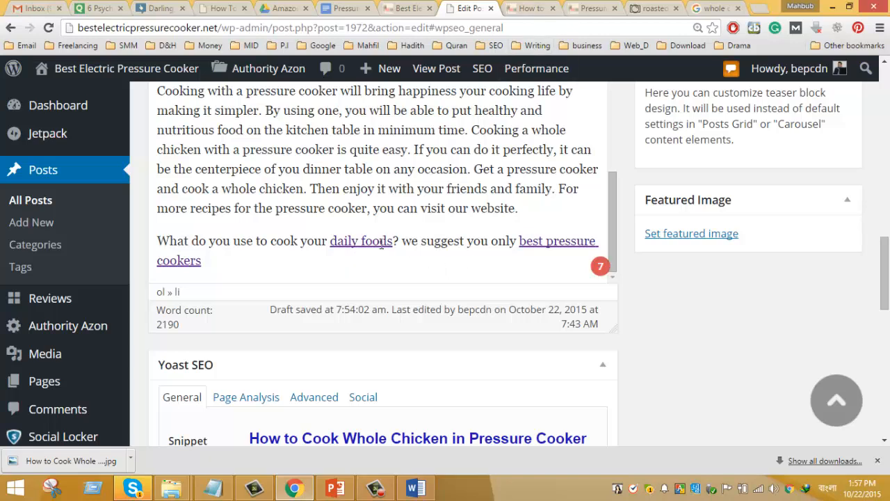
pyautogui.click(590, 9)
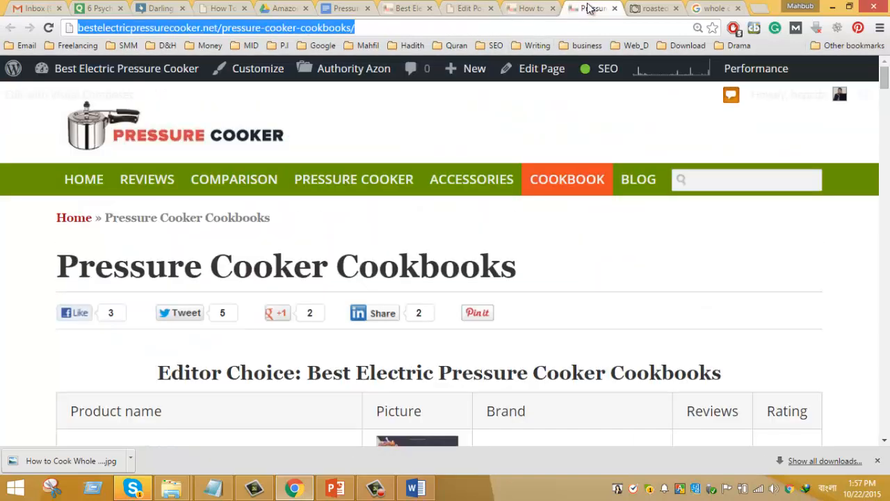
pyautogui.scroll(-6, 470, 271)
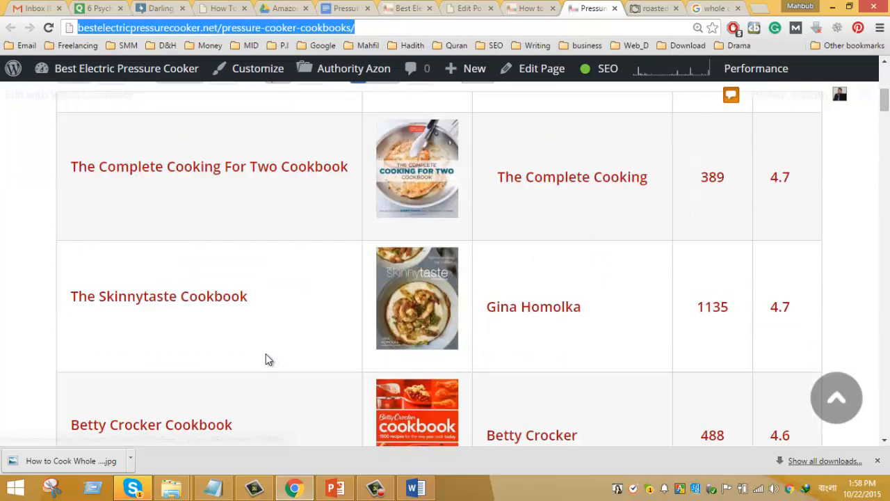
pyautogui.scroll(-10, 266, 360)
pyautogui.scroll(-1, 272, 361)
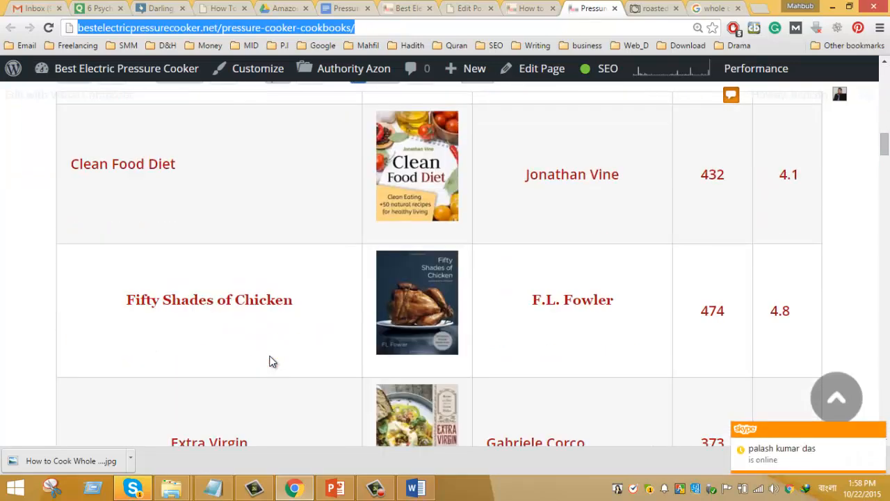
pyautogui.click(470, 8)
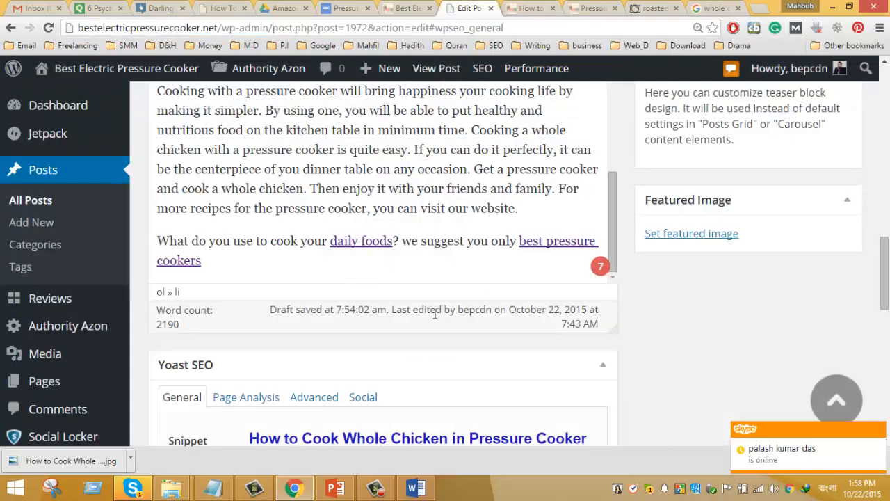
# Step: Look back through the recipe instructions in the editor to the "WHOLE CHICKEN STOCK" ingredients for another phrase to link
pyautogui.scroll(15, 434, 313)
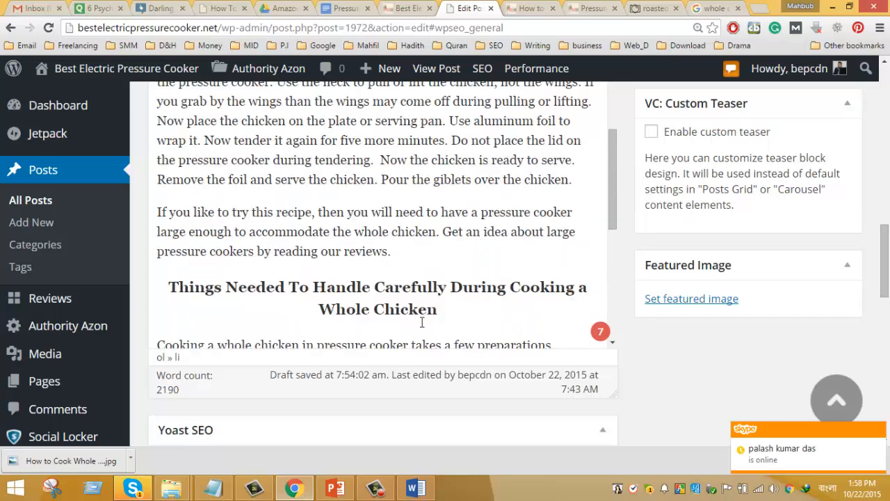
pyautogui.scroll(20, 421, 322)
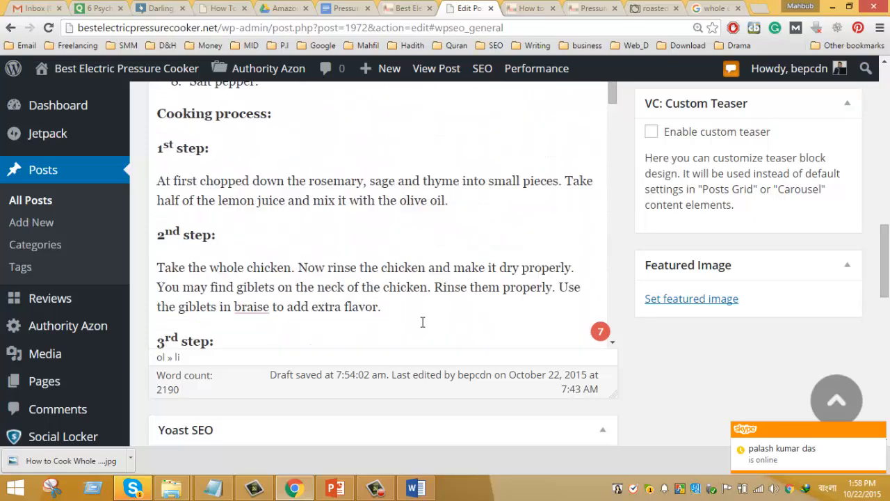
pyautogui.scroll(20, 422, 322)
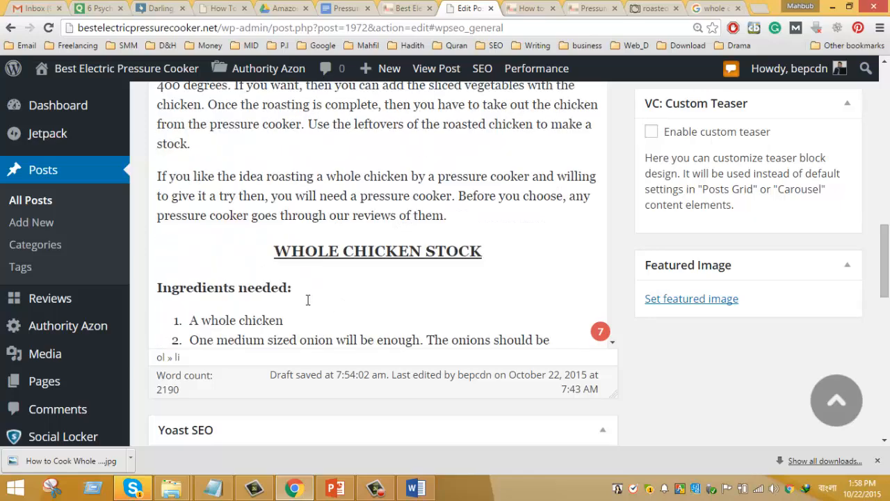
pyautogui.scroll(-6, 308, 299)
pyautogui.scroll(5, 311, 299)
pyautogui.scroll(-10, 315, 299)
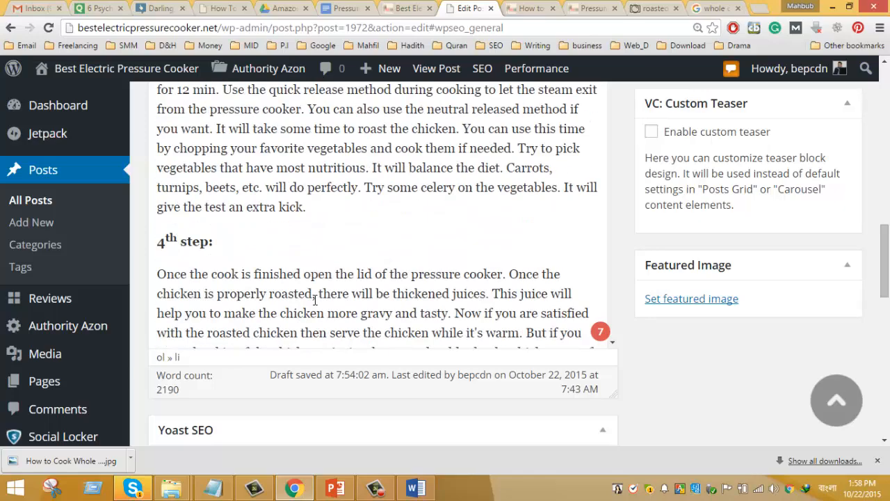
pyautogui.scroll(8, 315, 299)
pyautogui.scroll(-5, 315, 299)
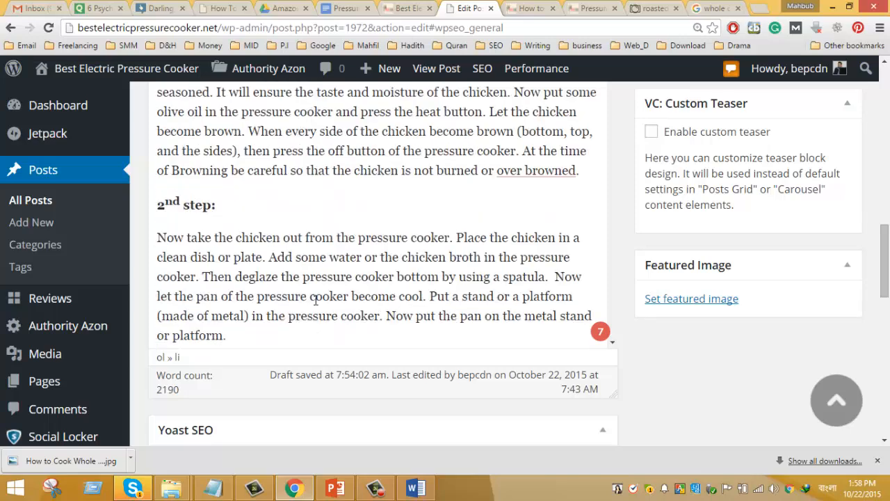
pyautogui.scroll(-8, 315, 299)
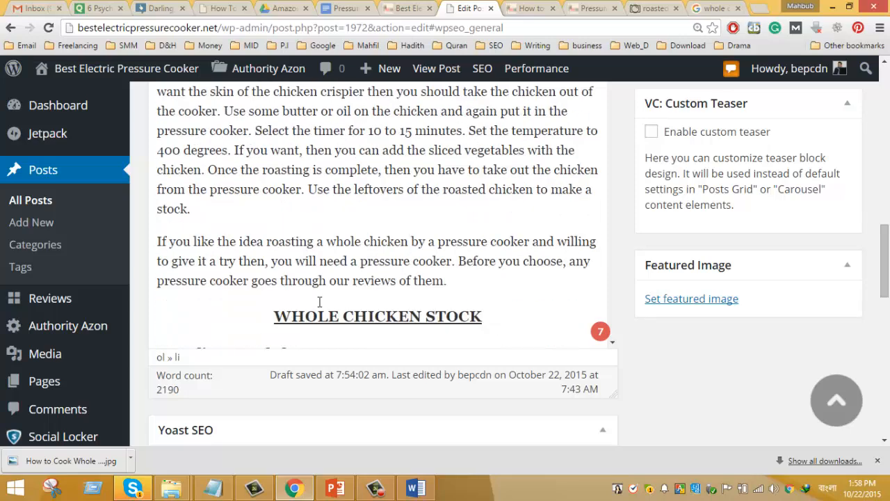
pyautogui.scroll(-5, 319, 301)
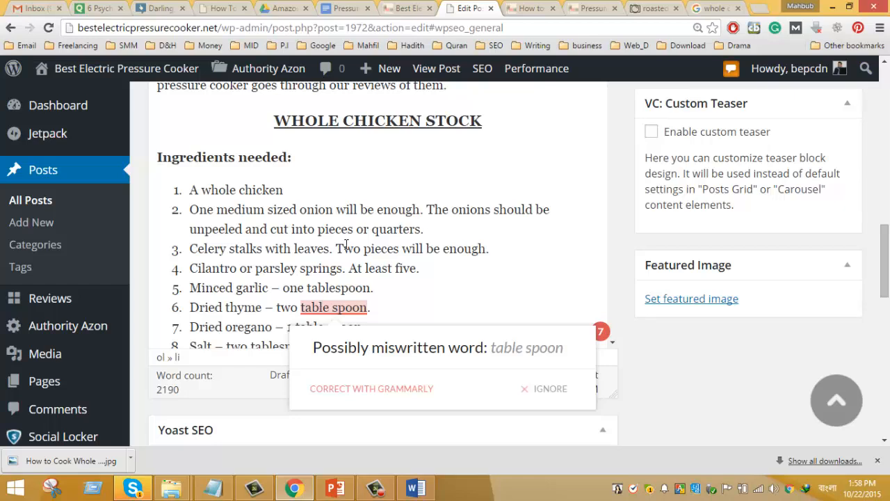
# Step: Look through the recipe text from the "WHOLE CHICKEN STOCK" heading onward for a phrase that suits an external link
pyautogui.moveTo(500, 123); pyautogui.dragTo(342, 120)
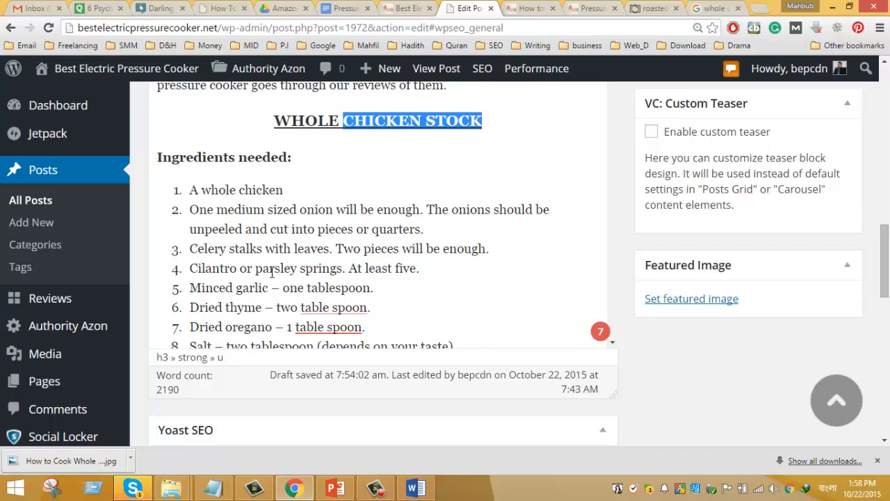
pyautogui.scroll(-1, 273, 272)
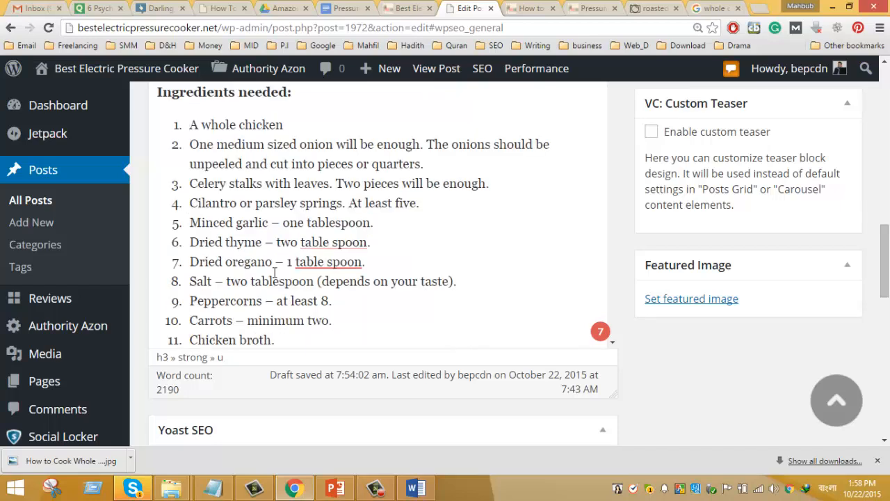
pyautogui.scroll(-3, 274, 273)
pyautogui.scroll(-2, 275, 272)
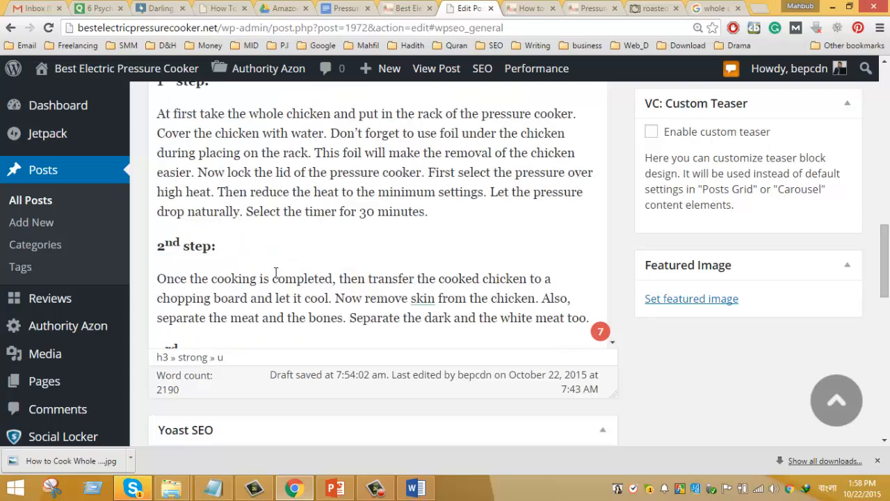
pyautogui.scroll(-2, 275, 272)
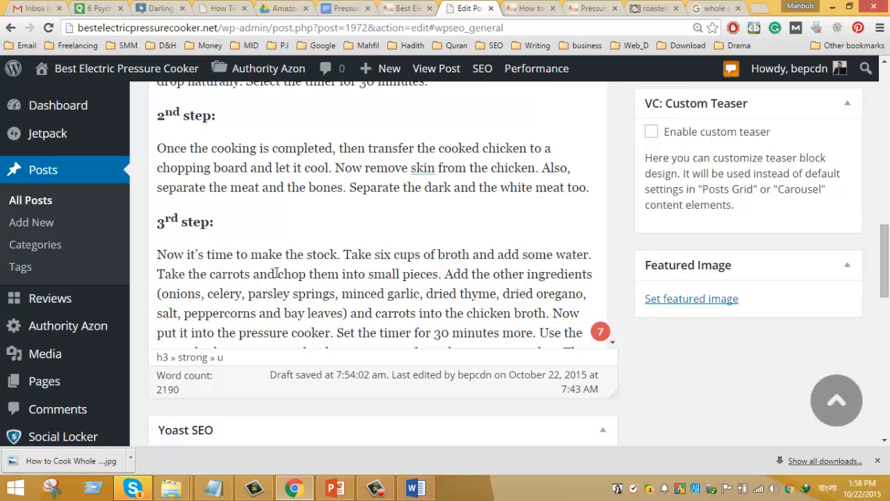
pyautogui.scroll(3, 276, 272)
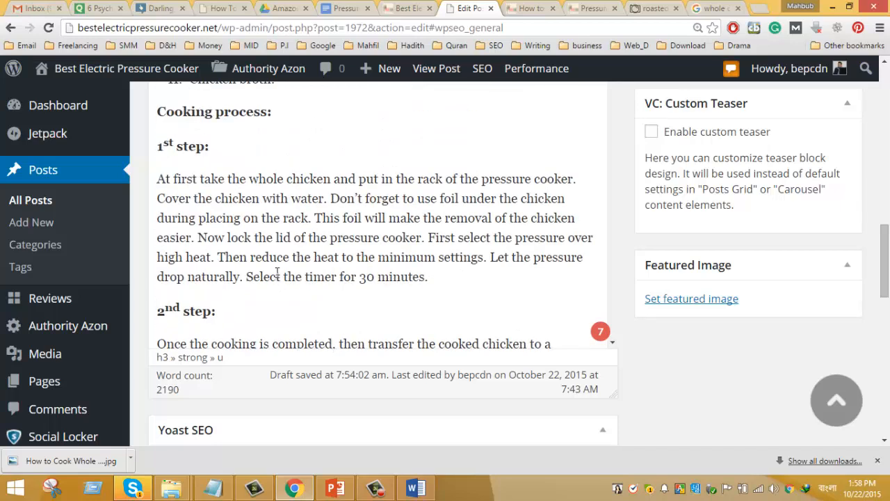
pyautogui.scroll(-15, 277, 273)
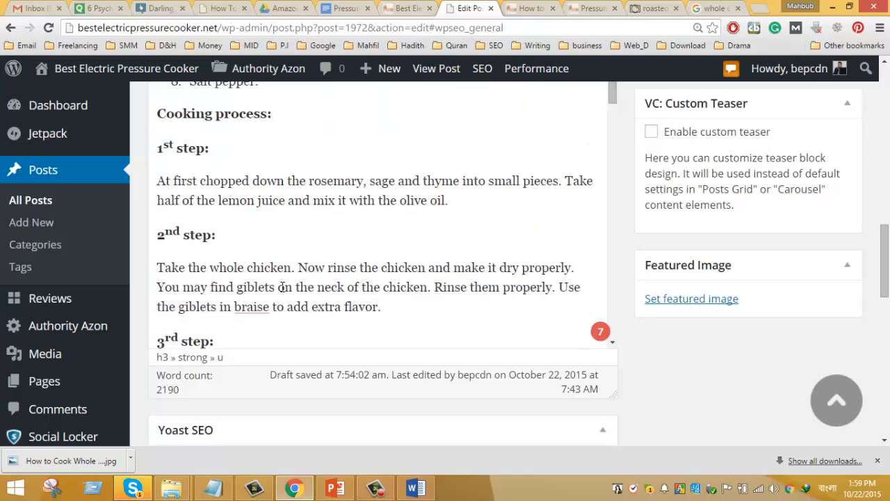
pyautogui.scroll(-10, 281, 284)
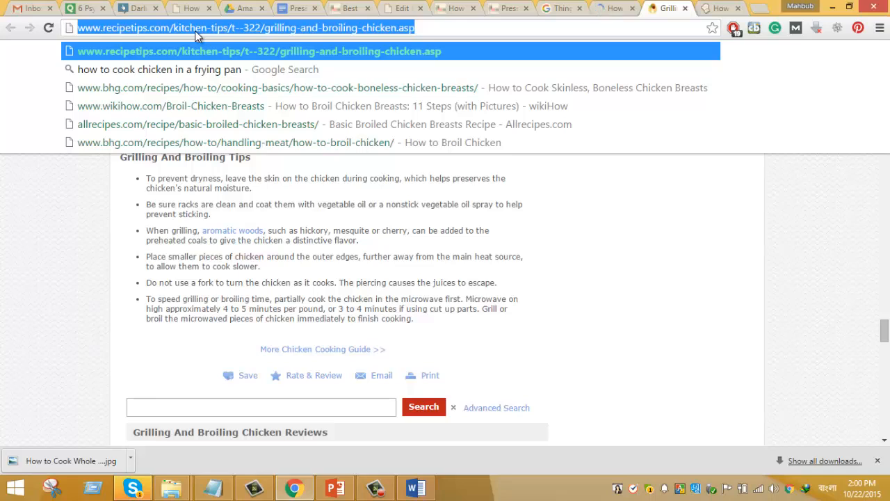
pyautogui.click(686, 9)
pyautogui.click(687, 9)
pyautogui.click(686, 9)
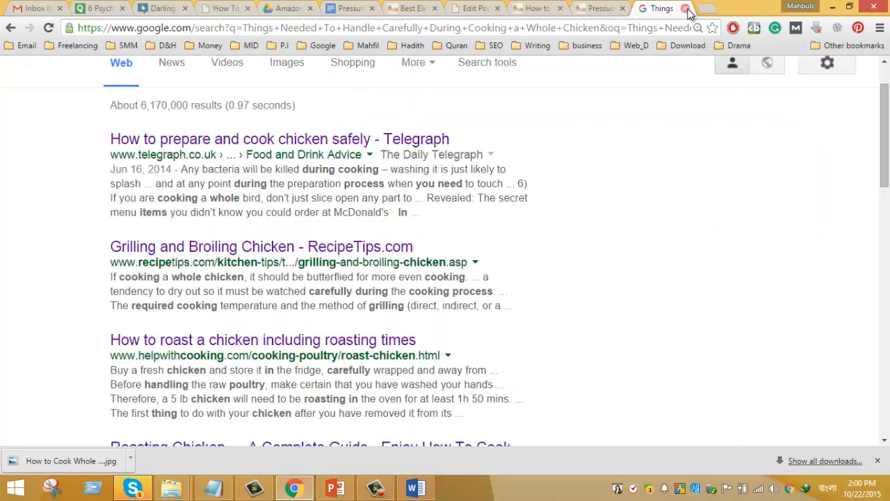
pyautogui.click(471, 7)
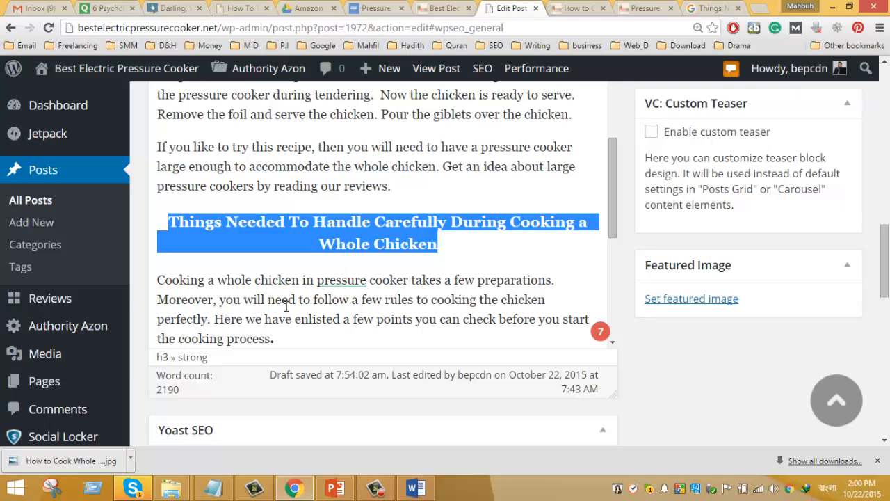
pyautogui.click(707, 7)
pyautogui.scroll(2, 417, 166)
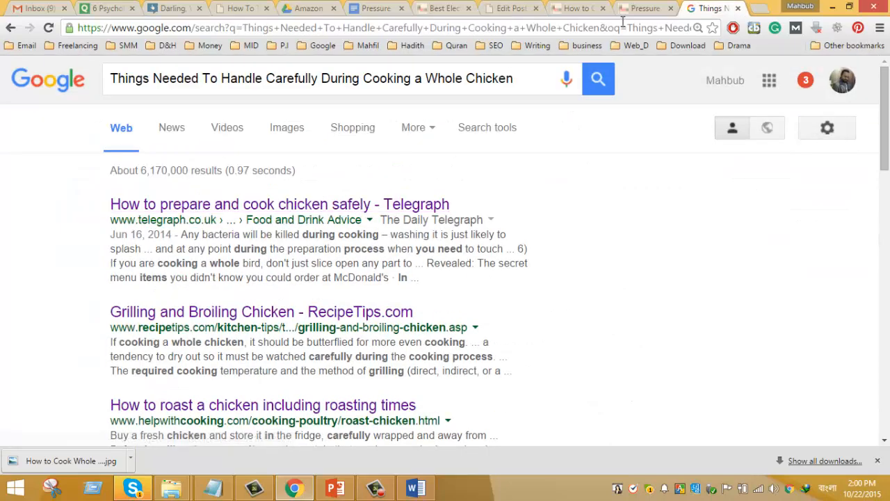
pyautogui.click(464, 28)
pyautogui.write('http://www.recipetips.com/kitchen-tips/t--322/grilling-and-broiling-chicken.asp')
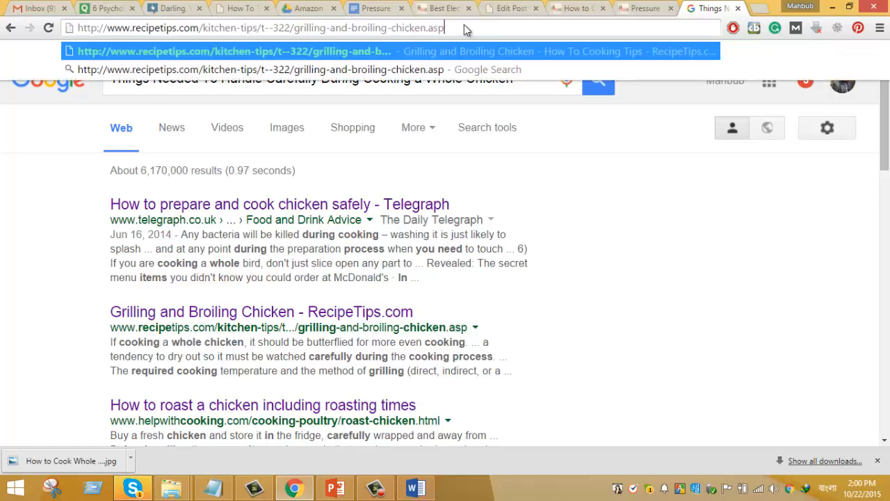
pyautogui.press('Return')
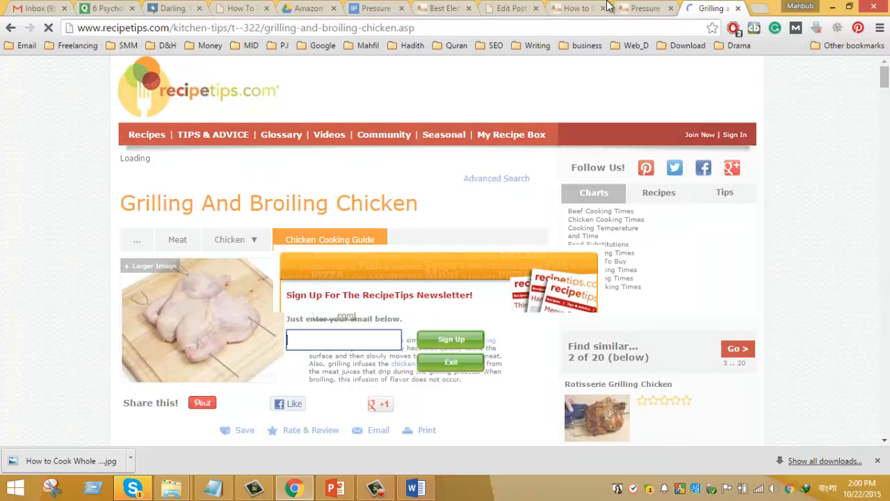
# Step: Return to the post editor and find and select the word "recipes" in the closing paragraph as link text
pyautogui.click(513, 9)
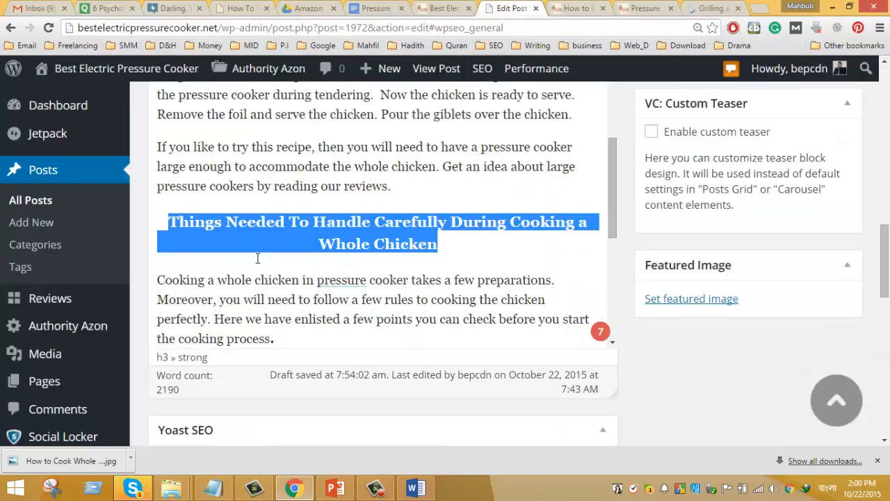
pyautogui.click(322, 278)
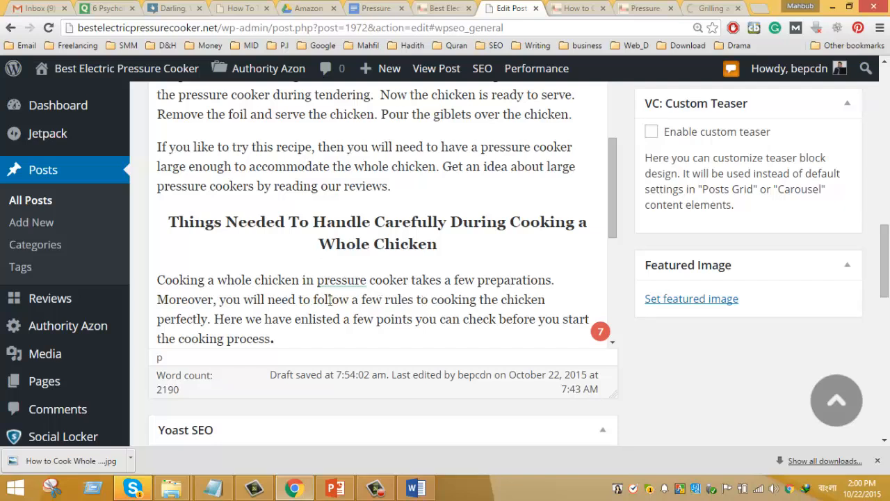
pyautogui.scroll(-1, 329, 298)
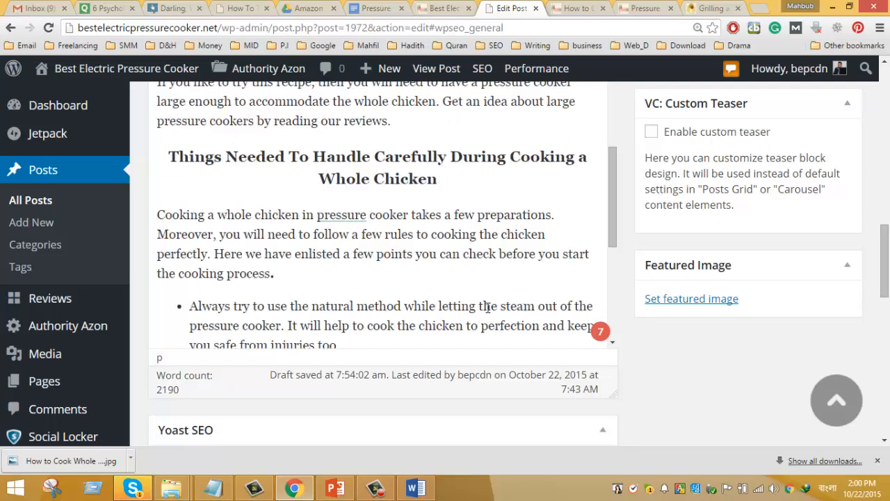
pyautogui.scroll(-2, 487, 305)
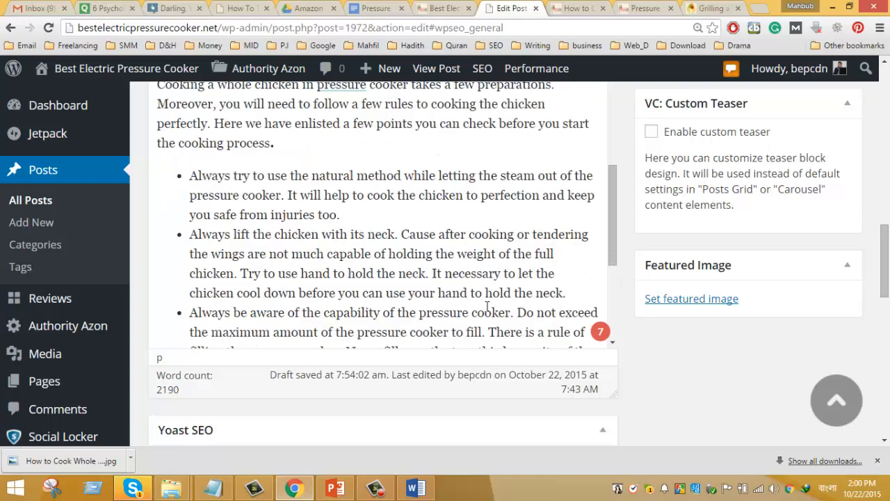
pyautogui.scroll(-1, 487, 307)
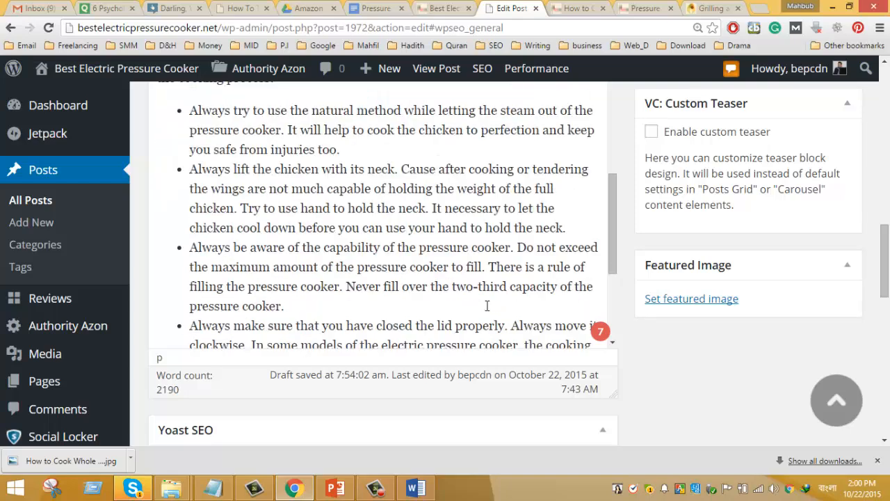
pyautogui.scroll(-4, 487, 304)
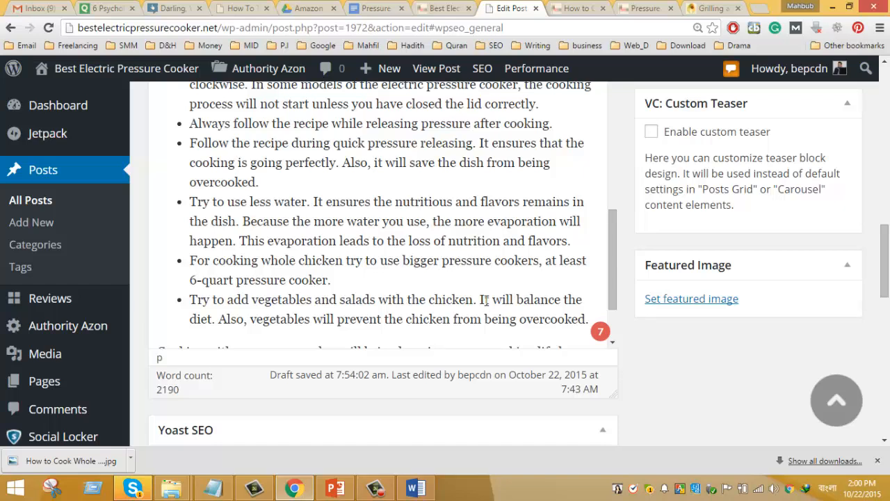
pyautogui.hotkey('ctrl', 'f')
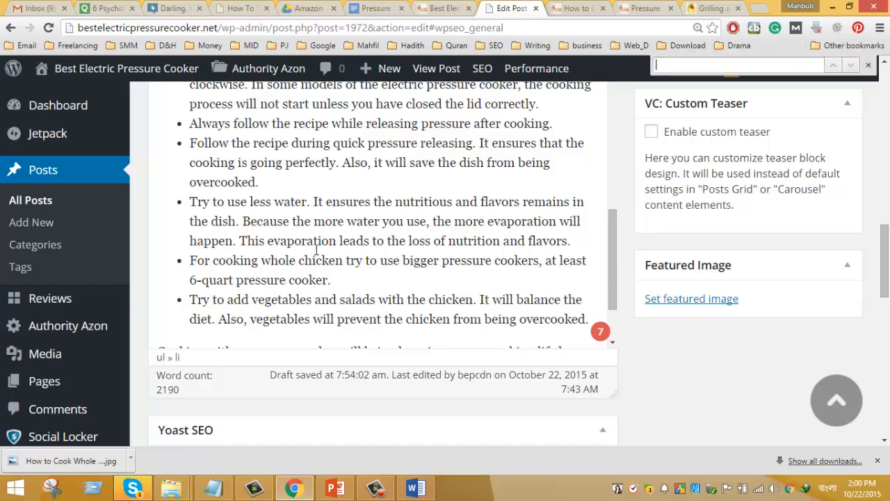
pyautogui.write('reci')
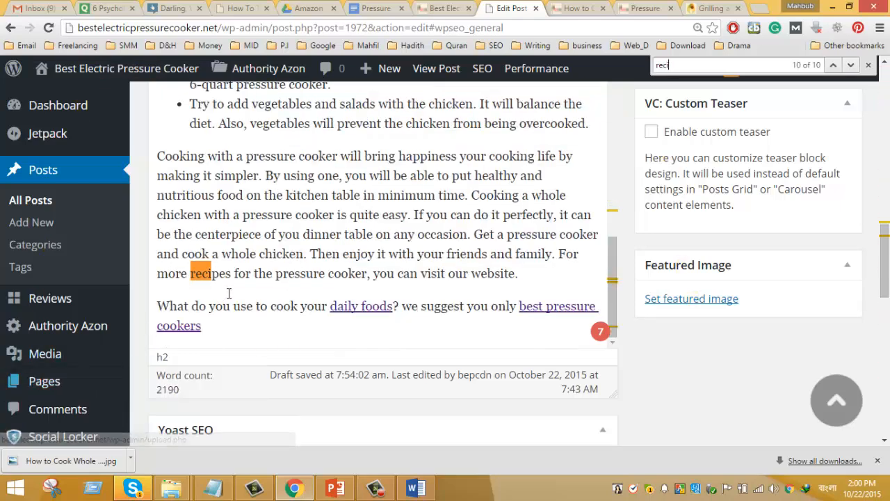
pyautogui.write('pes')
pyautogui.press('Escape')
# Step: Link the selected word "recipes" to the copied RecipeTips grilling-and-broiling-chicken page URL
pyautogui.scroll(15, 321, 268)
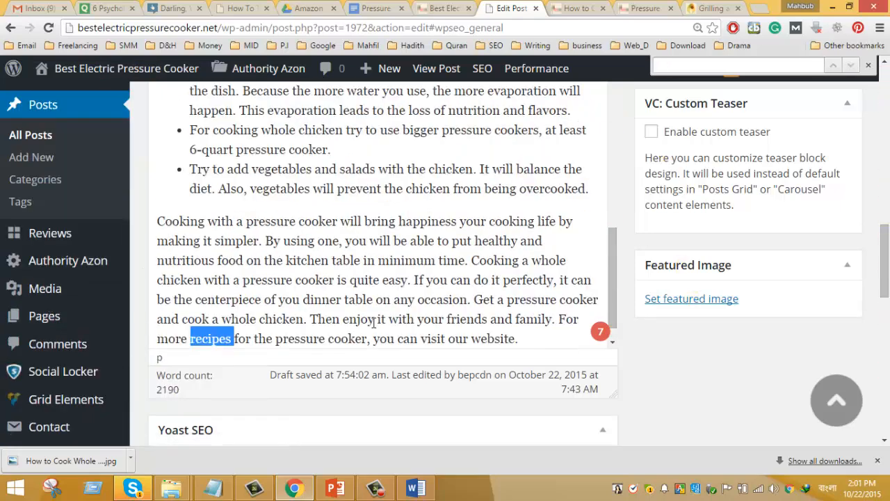
pyautogui.scroll(20, 578, 301)
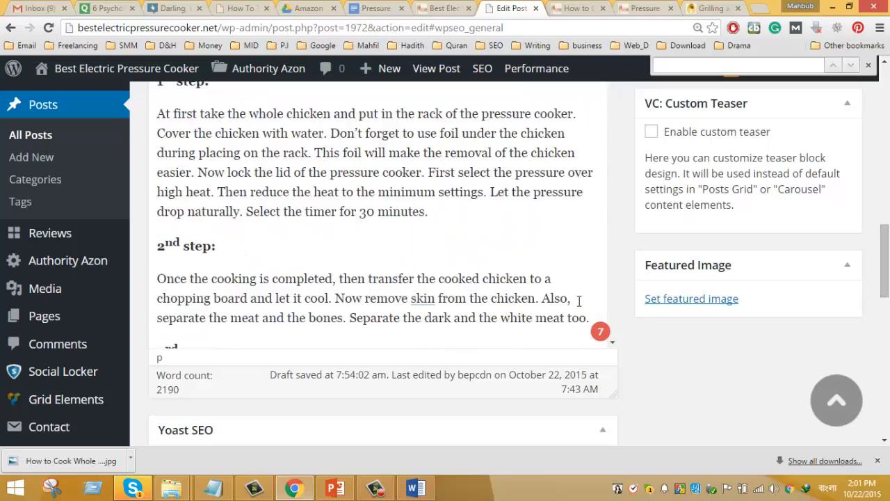
pyautogui.scroll(10, 579, 301)
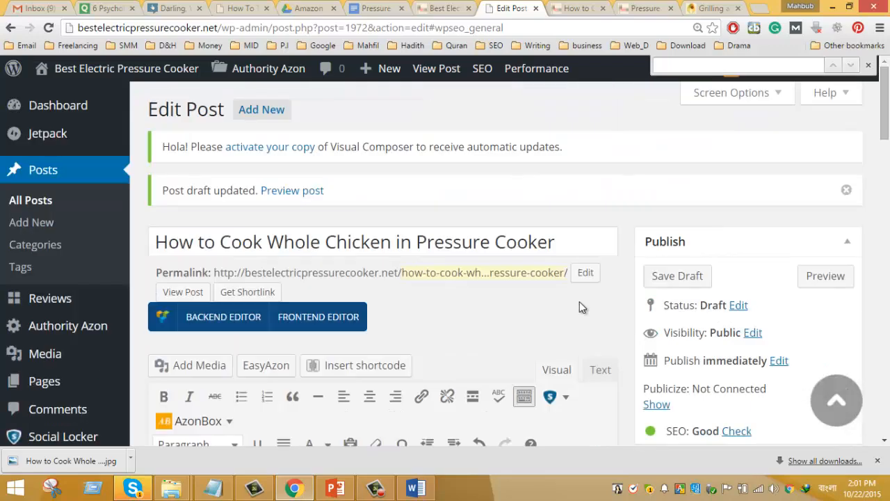
pyautogui.click(422, 397)
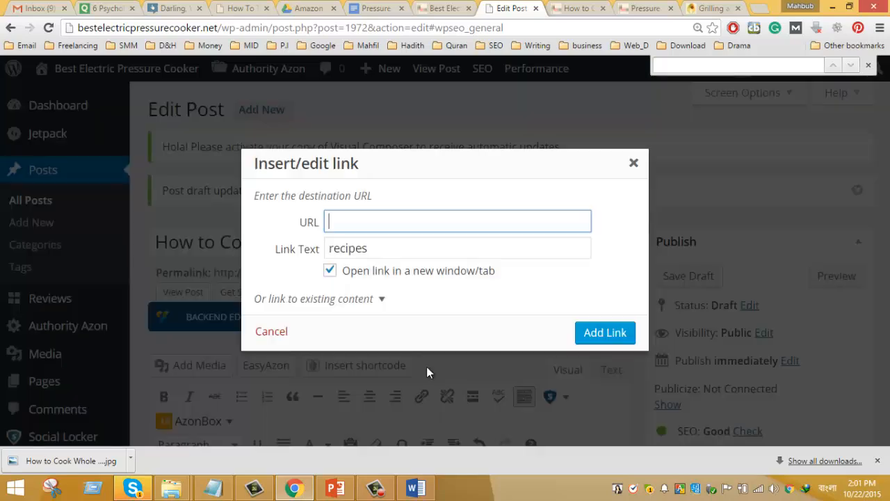
pyautogui.hotkey('ctrl', 'v')
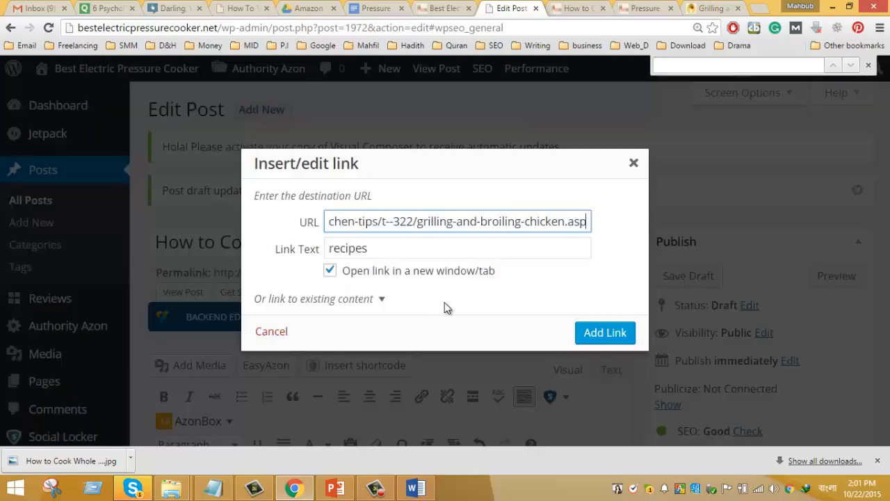
pyautogui.click(605, 333)
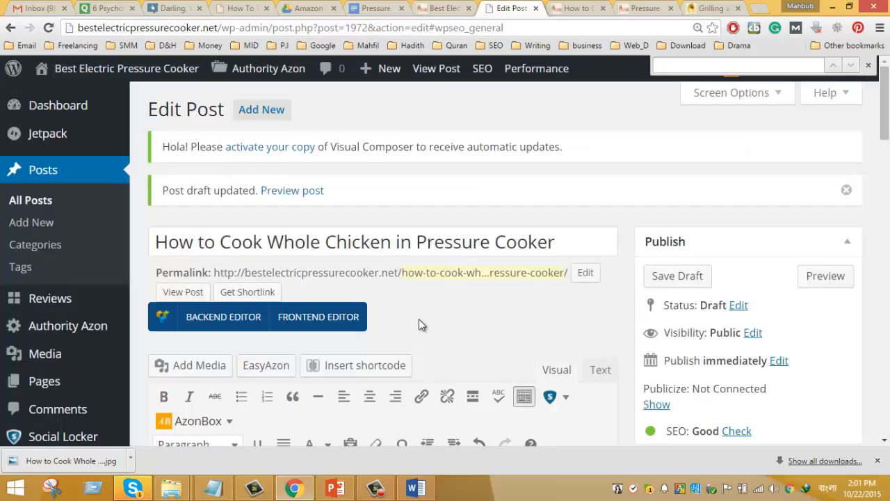
# Step: Check the preview page of the whole chicken post and return to the post editor
pyautogui.scroll(-3, 419, 318)
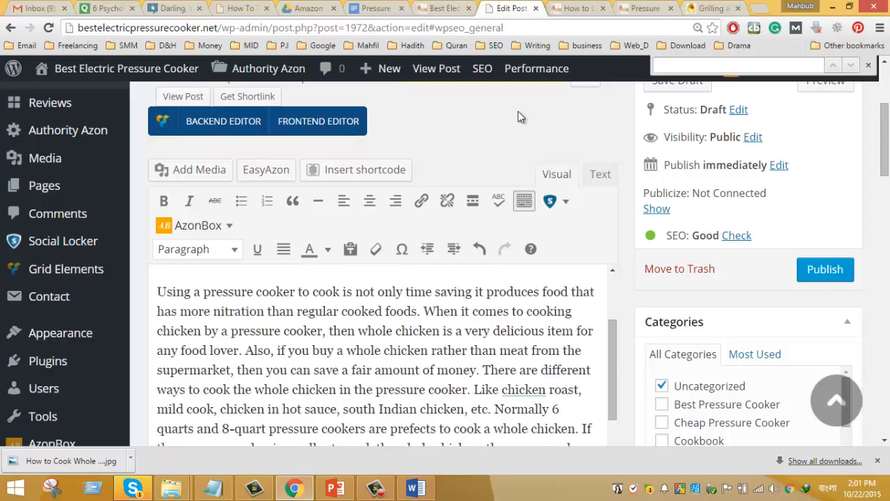
pyautogui.click(577, 9)
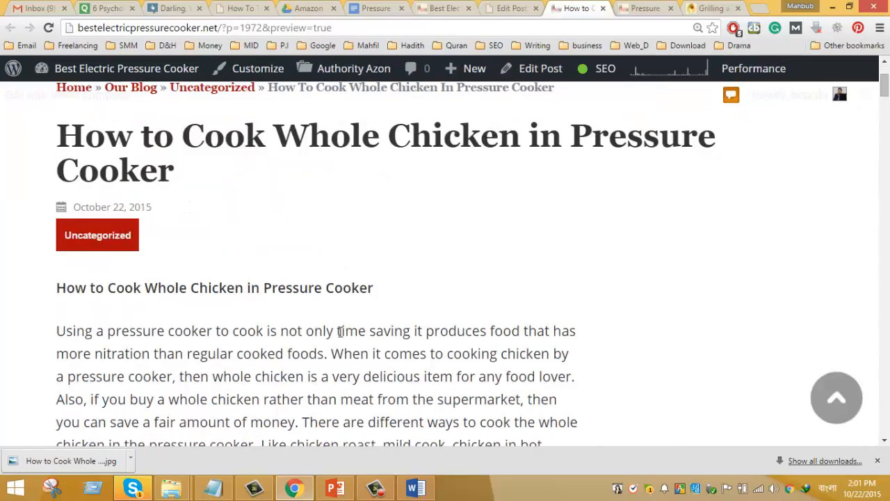
pyautogui.click(512, 8)
pyautogui.scroll(3, 381, 287)
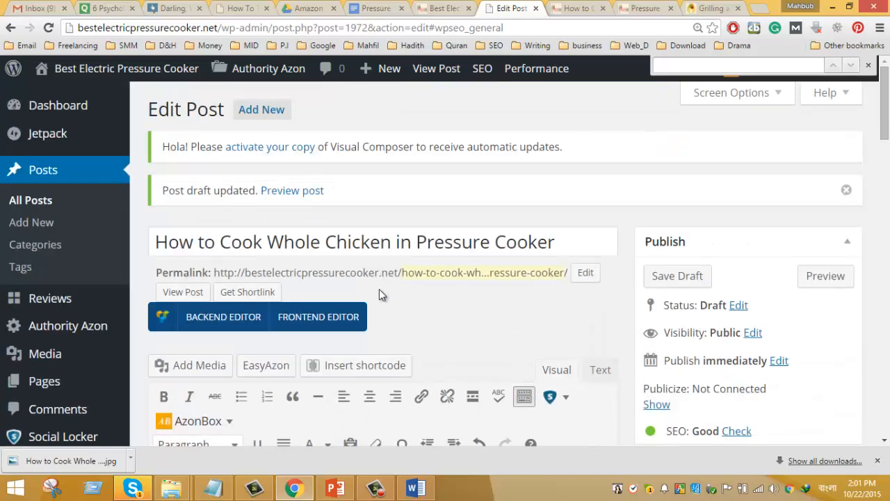
# Step: Remove the post from the Uncategorized category and assign it to Cooking Tips
pyautogui.scroll(-5, 761, 288)
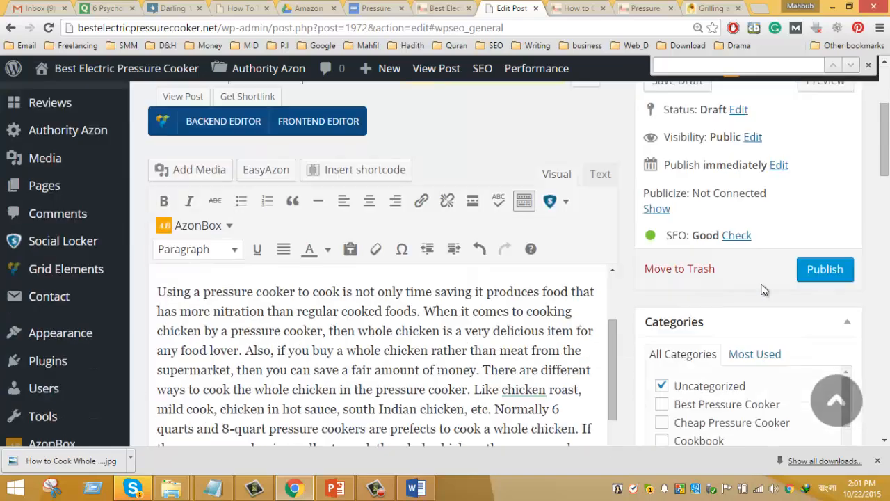
pyautogui.click(661, 257)
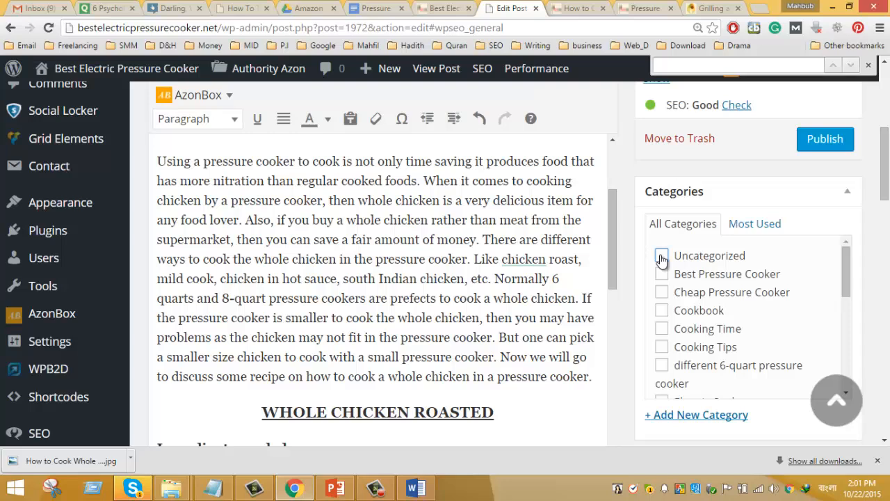
pyautogui.scroll(3, 661, 258)
pyautogui.scroll(3, 498, 345)
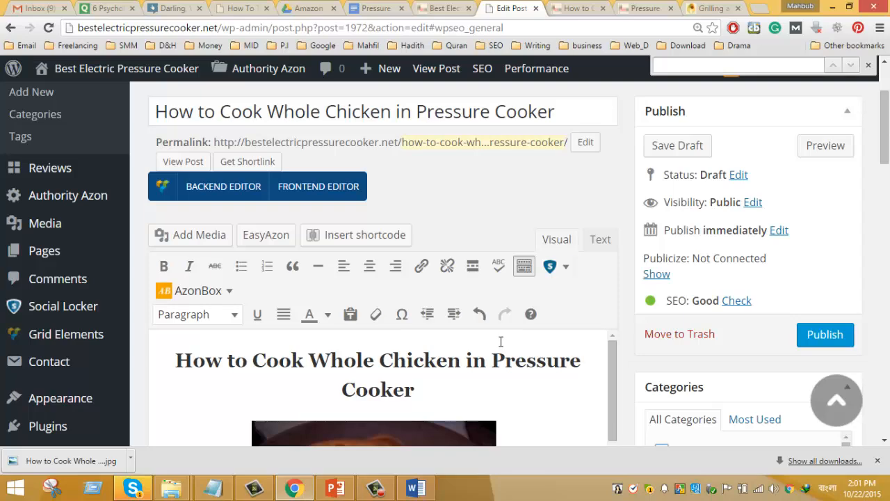
pyautogui.scroll(-3, 501, 345)
pyautogui.scroll(-2, 838, 324)
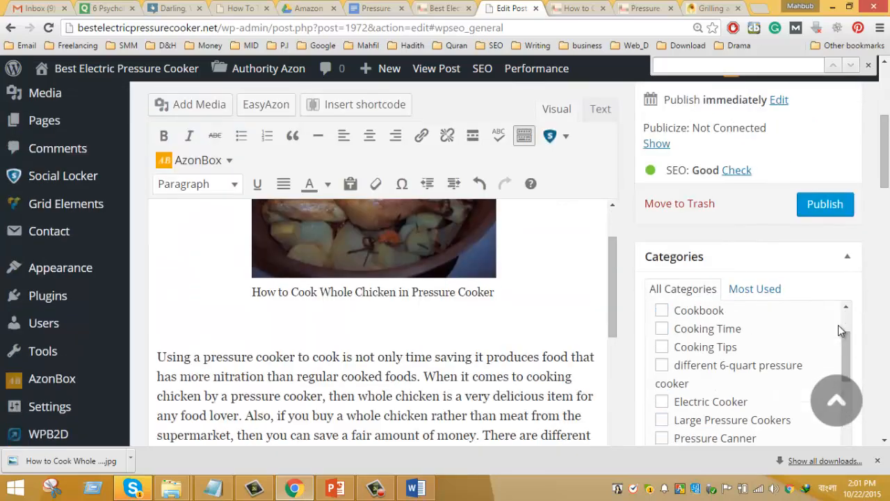
pyautogui.scroll(-1, 834, 338)
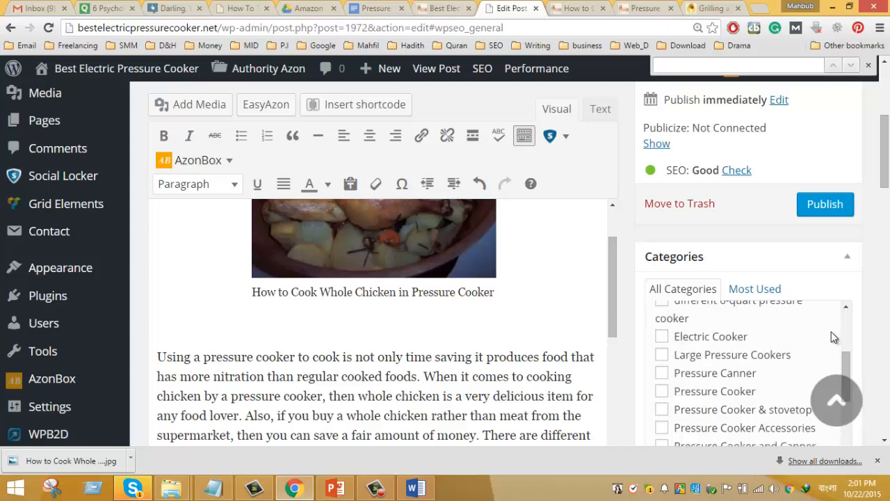
pyautogui.scroll(1, 833, 337)
pyautogui.click(662, 351)
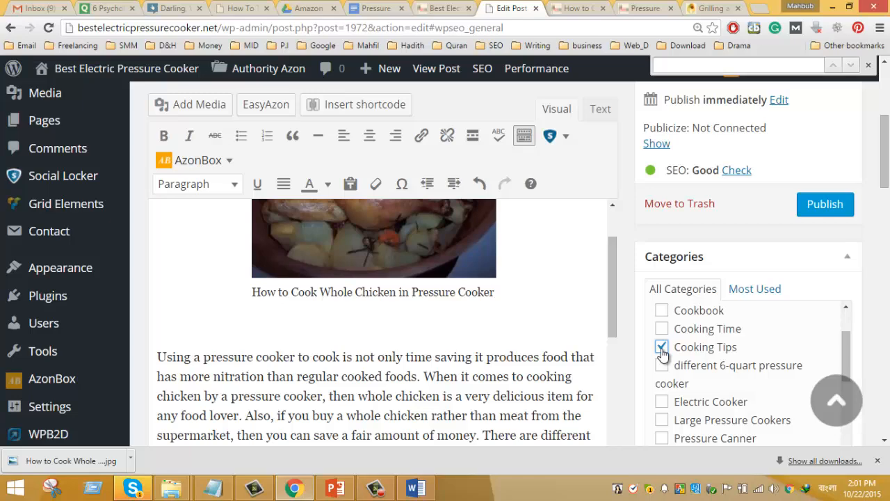
pyautogui.scroll(-2, 504, 325)
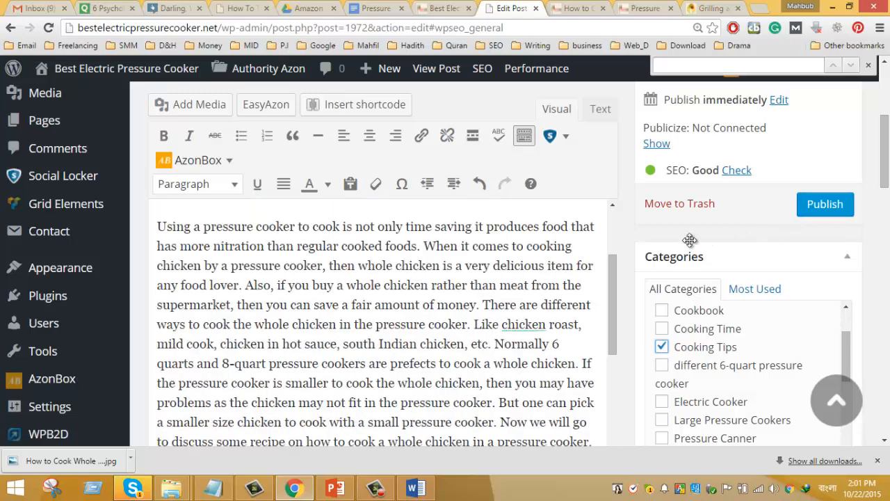
pyautogui.scroll(3, 481, 358)
pyautogui.scroll(3, 487, 352)
pyautogui.scroll(-4, 487, 353)
pyautogui.scroll(2, 487, 353)
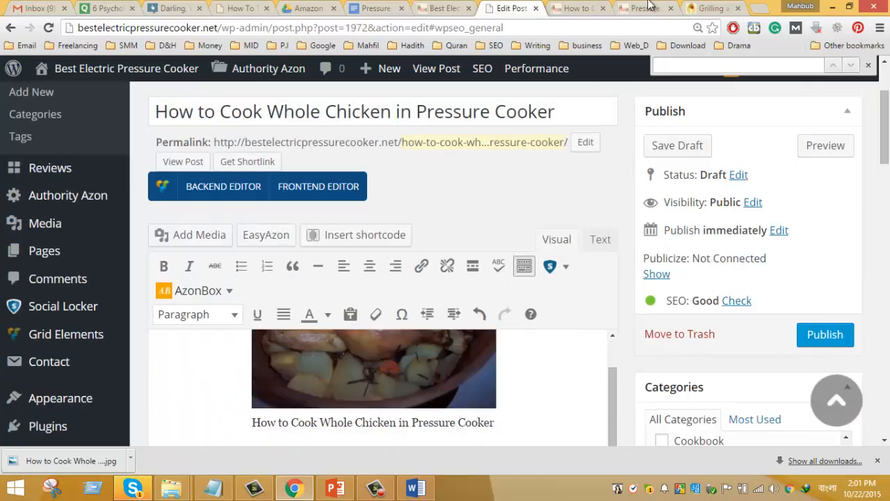
pyautogui.click(561, 6)
pyautogui.click(522, 8)
pyautogui.scroll(-5, 580, 337)
pyautogui.scroll(-10, 580, 337)
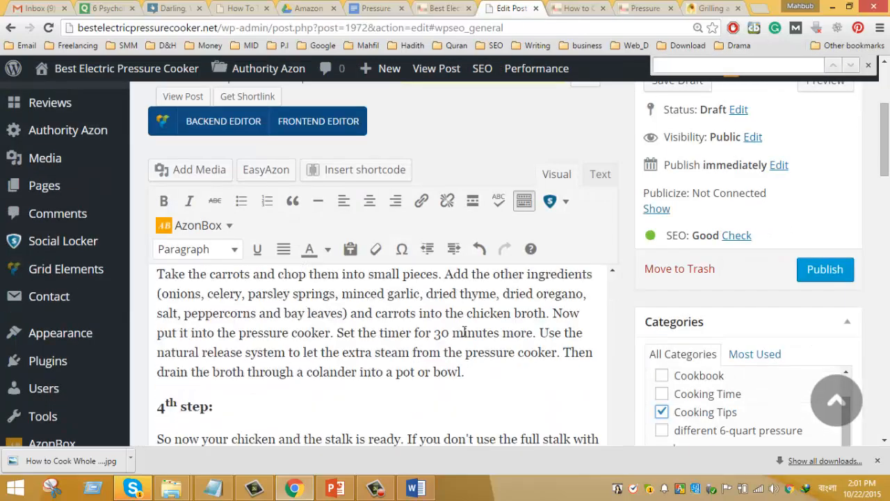
# Step: Save the post draft, reload its preview page and return to the post editor
pyautogui.scroll(15, 628, 284)
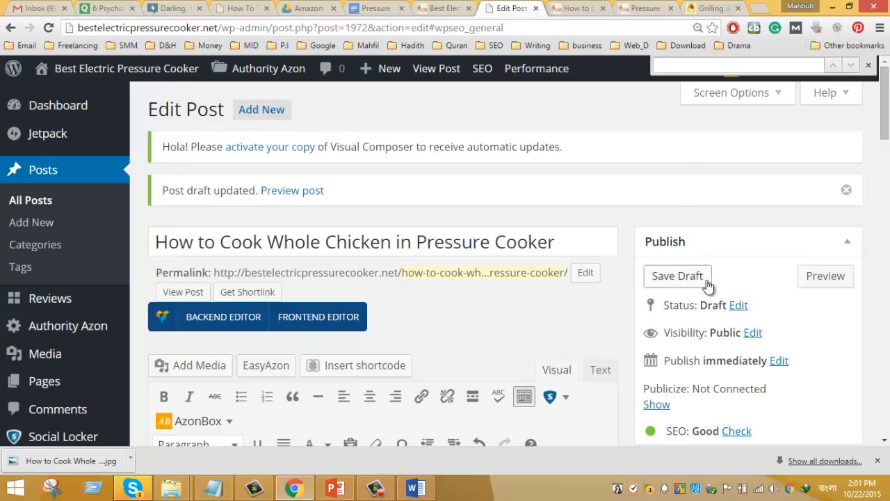
pyautogui.click(677, 276)
pyautogui.scroll(-10, 387, 298)
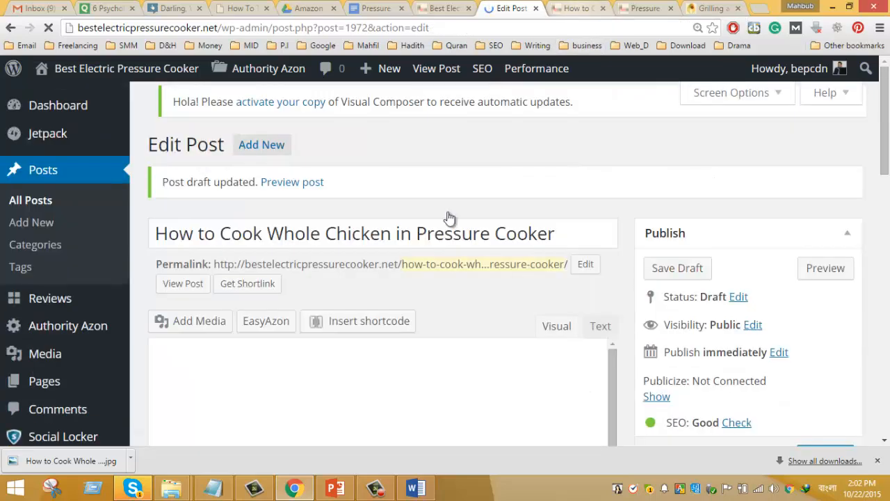
pyautogui.click(577, 8)
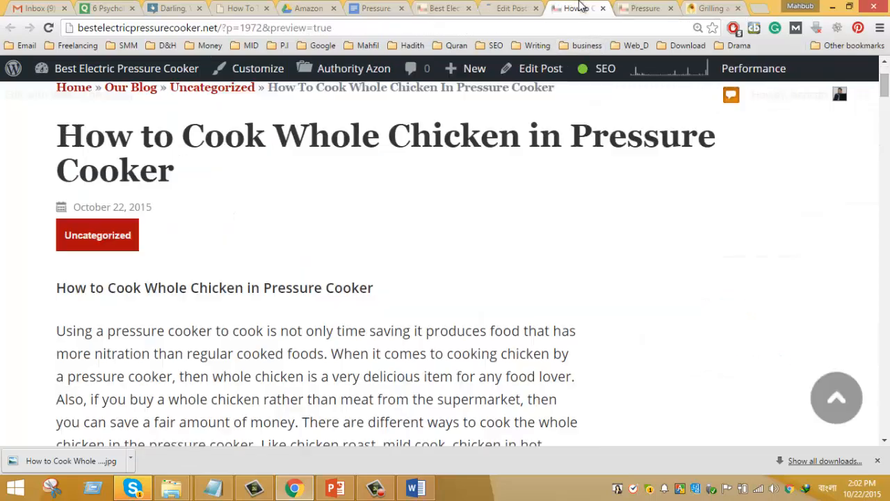
pyautogui.click(49, 28)
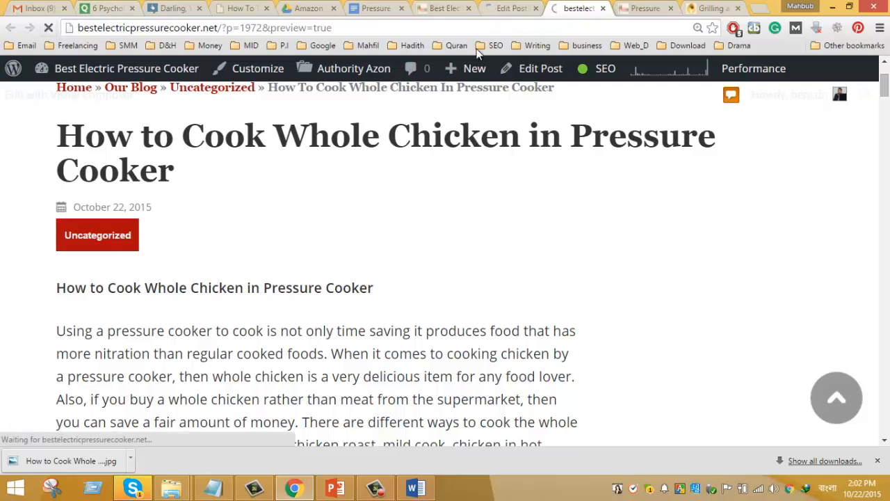
pyautogui.click(501, 7)
# Step: Show the Yoast SEO page analysis for the saved post below the content editor
pyautogui.scroll(-17, 379, 336)
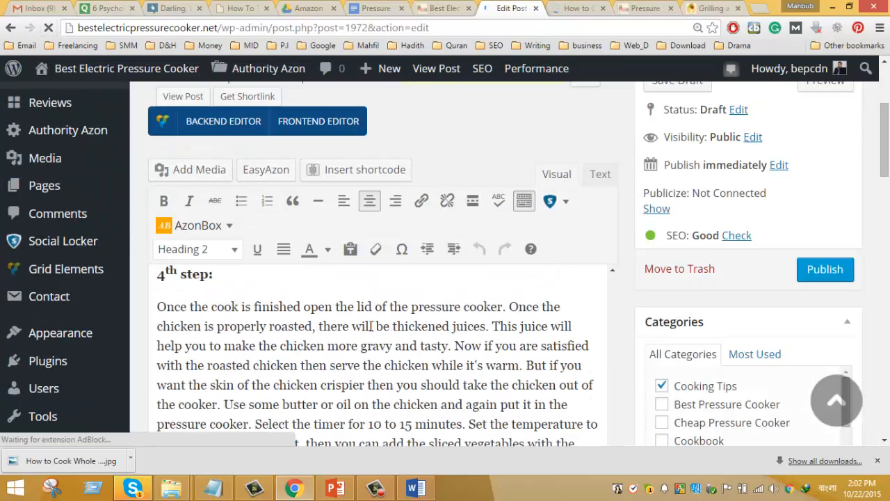
pyautogui.scroll(6, 372, 365)
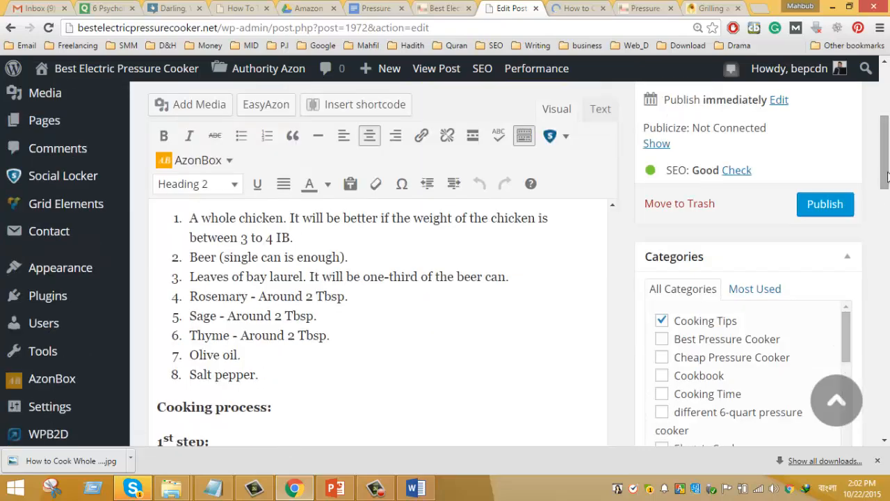
pyautogui.scroll(-15, 556, 284)
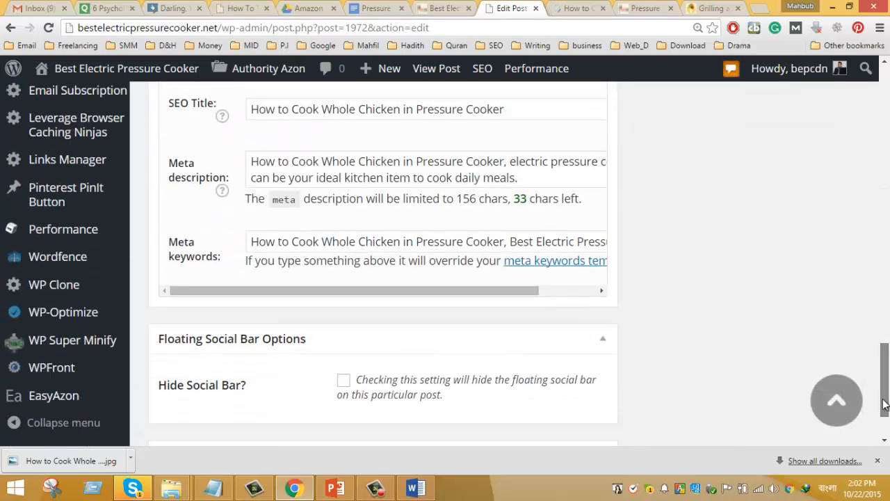
pyautogui.scroll(3, 535, 292)
pyautogui.scroll(2, 518, 298)
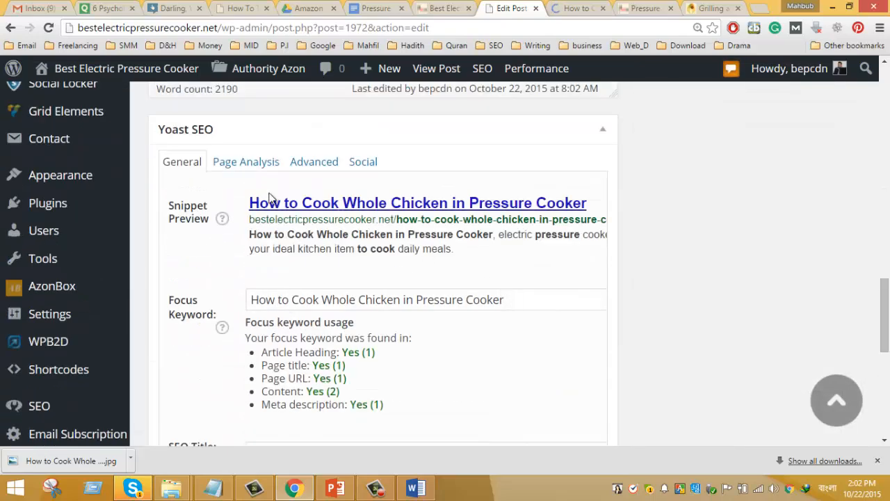
pyautogui.click(249, 167)
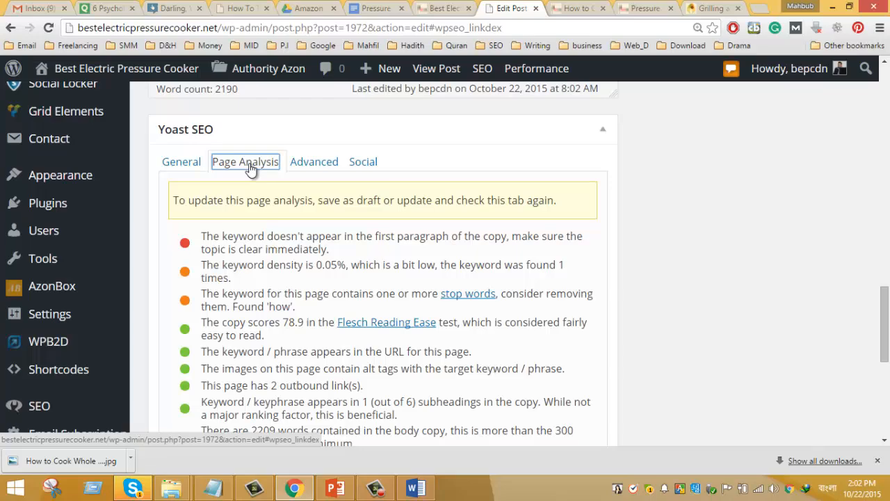
# Step: Add a question mark at the end of the opening heading above the chicken image
pyautogui.scroll(10, 324, 314)
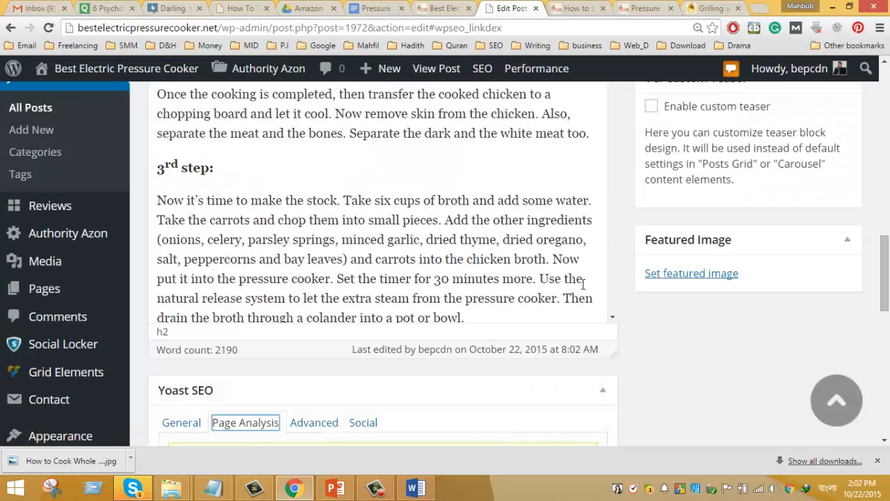
pyautogui.scroll(15, 583, 284)
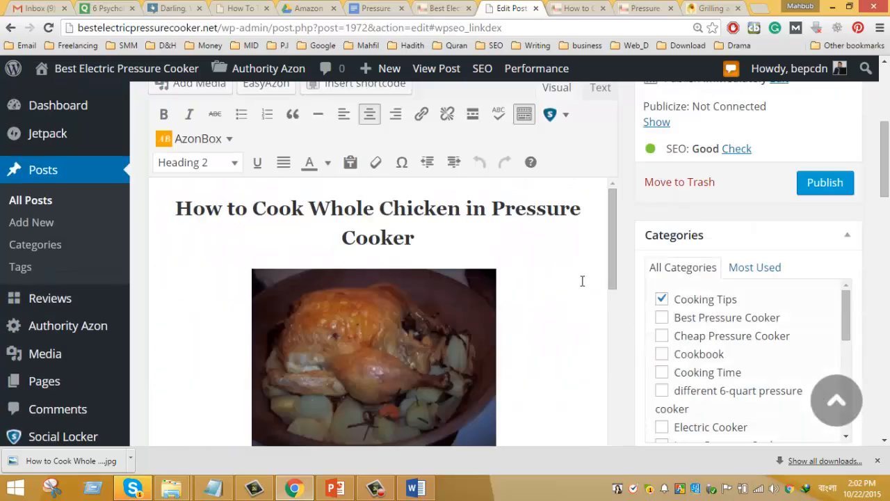
pyautogui.scroll(3, 583, 281)
pyautogui.scroll(-1, 475, 255)
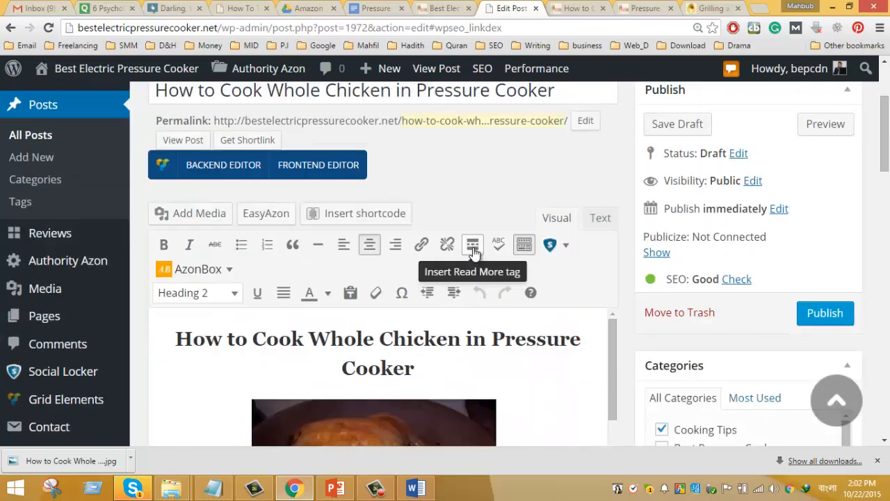
pyautogui.click(309, 338)
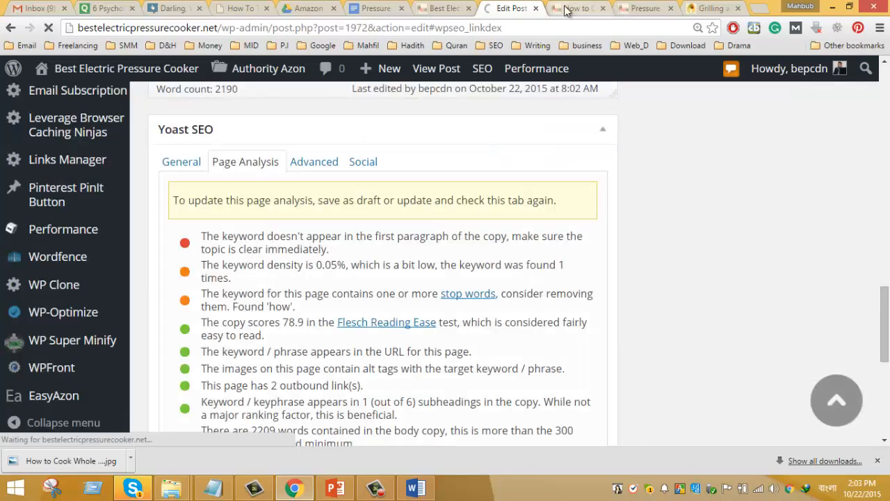
# Step: Review the reloaded preview of the whole chicken post down to its footer and return to the post editor
pyautogui.click(566, 10)
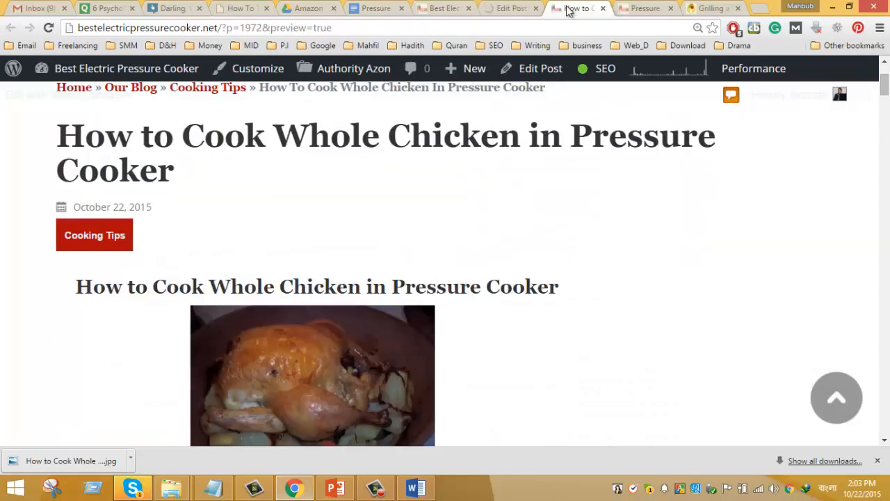
pyautogui.scroll(-4, 571, 265)
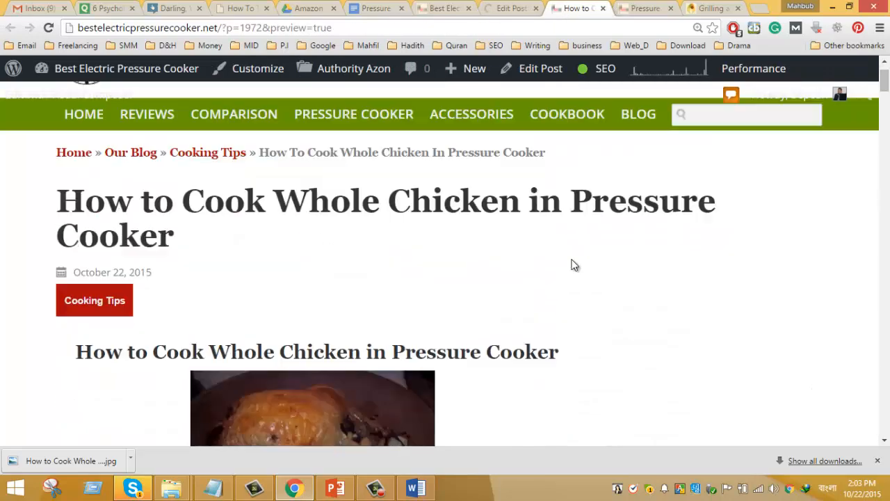
pyautogui.scroll(-7, 574, 264)
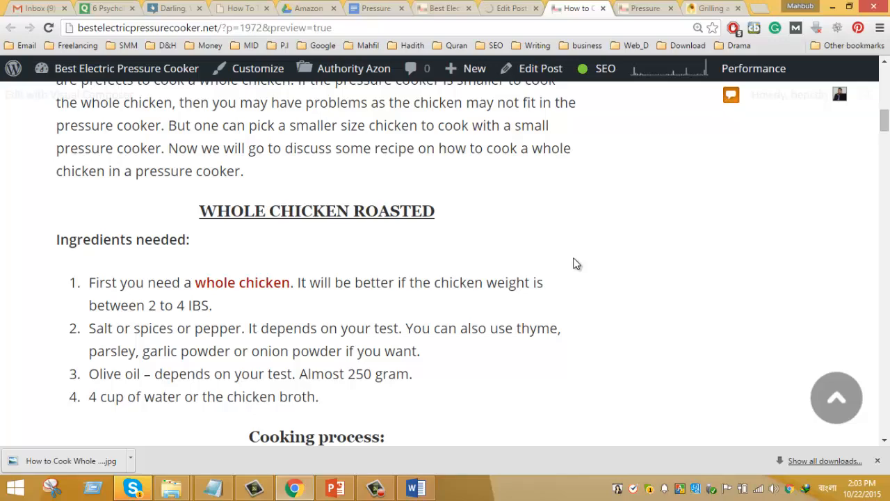
pyautogui.scroll(-15, 576, 263)
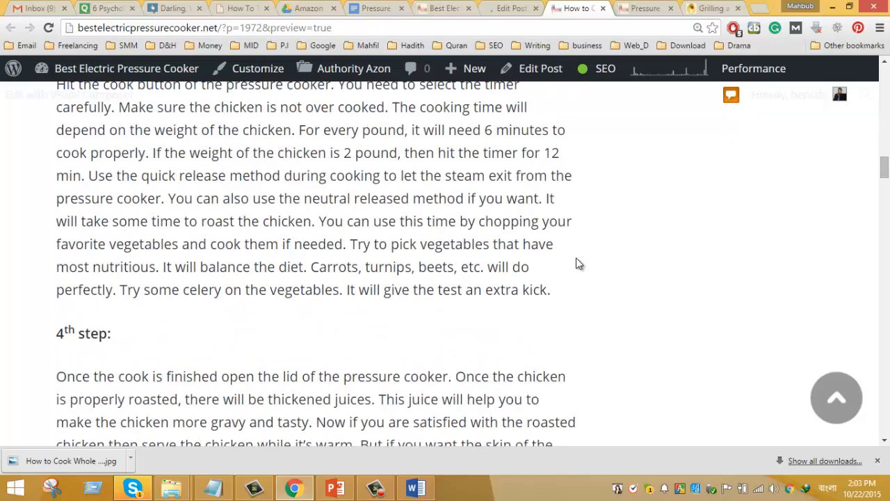
pyautogui.scroll(-20, 576, 263)
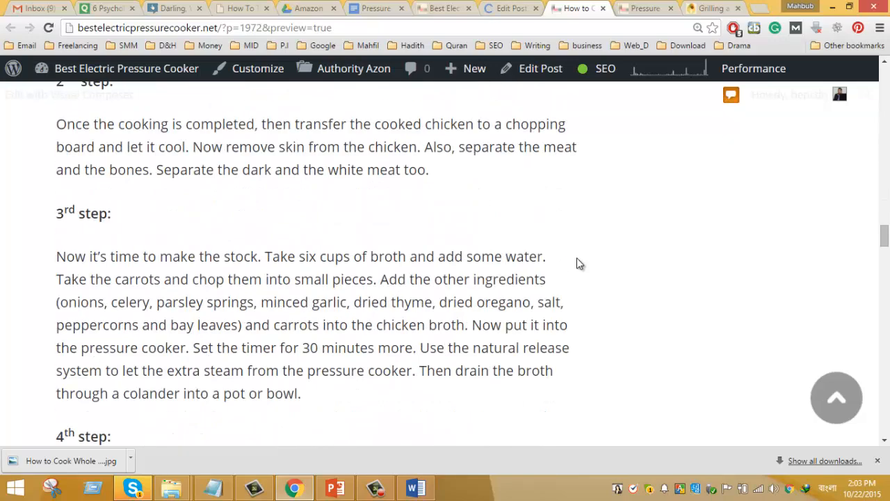
pyautogui.scroll(-20, 579, 259)
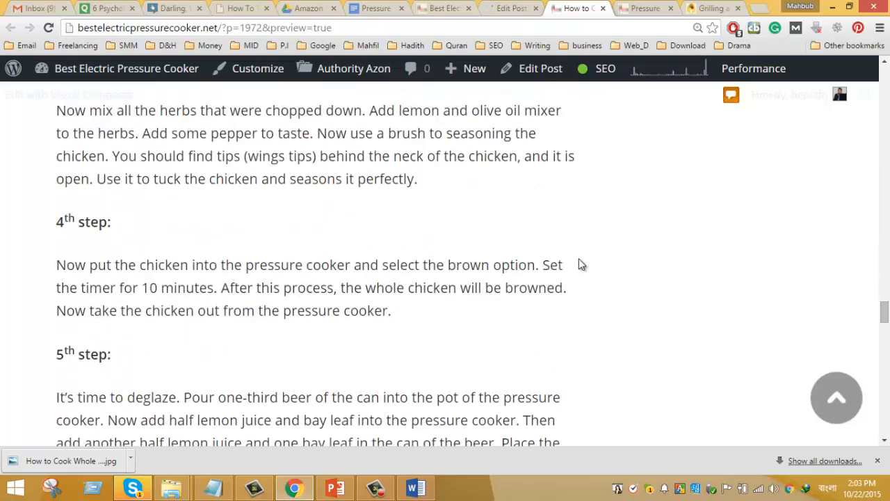
pyautogui.scroll(-20, 579, 264)
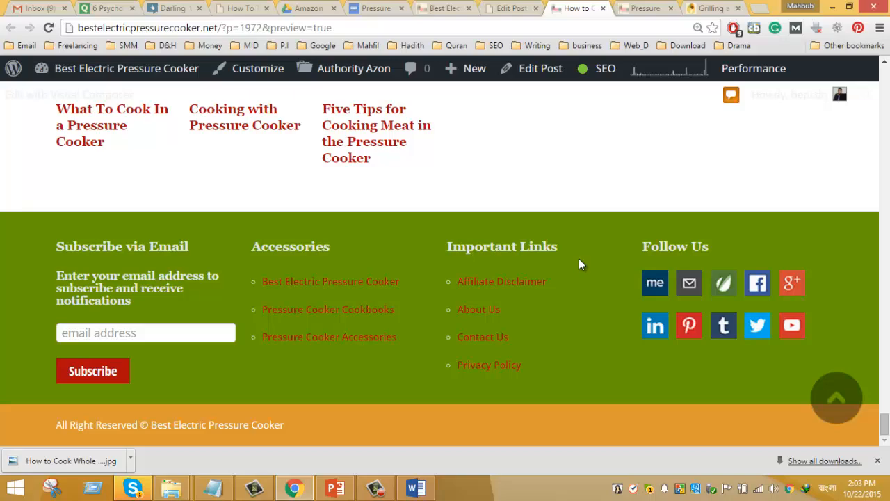
pyautogui.scroll(5, 578, 264)
pyautogui.scroll(15, 582, 264)
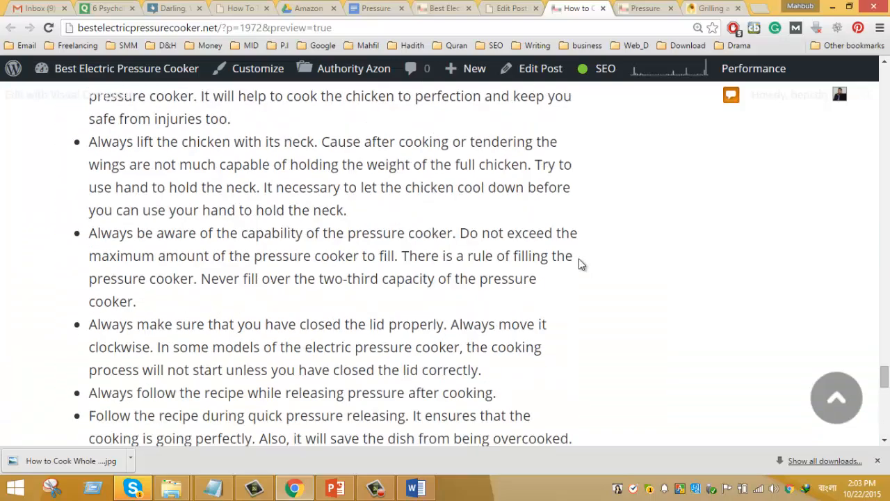
pyautogui.scroll(3, 582, 264)
pyautogui.click(511, 9)
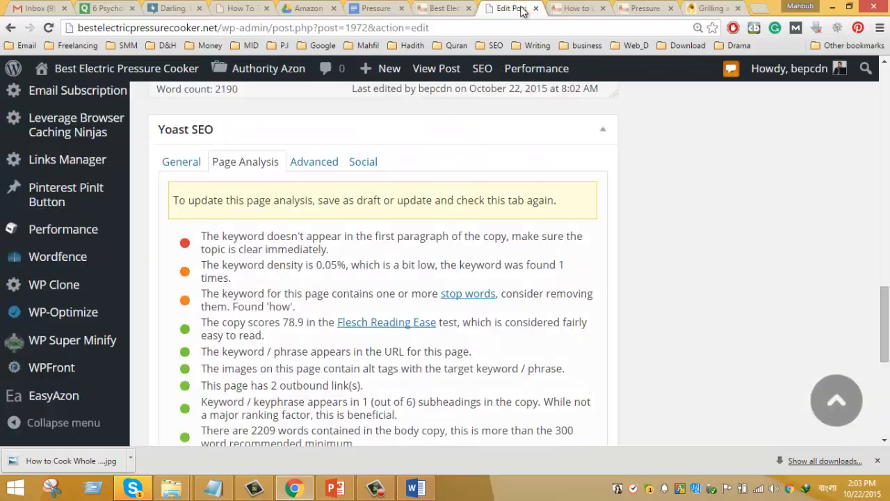
# Step: Copy the opening heading's text without its question mark and delete the question mark from the heading
pyautogui.scroll(10, 446, 203)
pyautogui.scroll(-3, 463, 232)
pyautogui.scroll(-1, 463, 232)
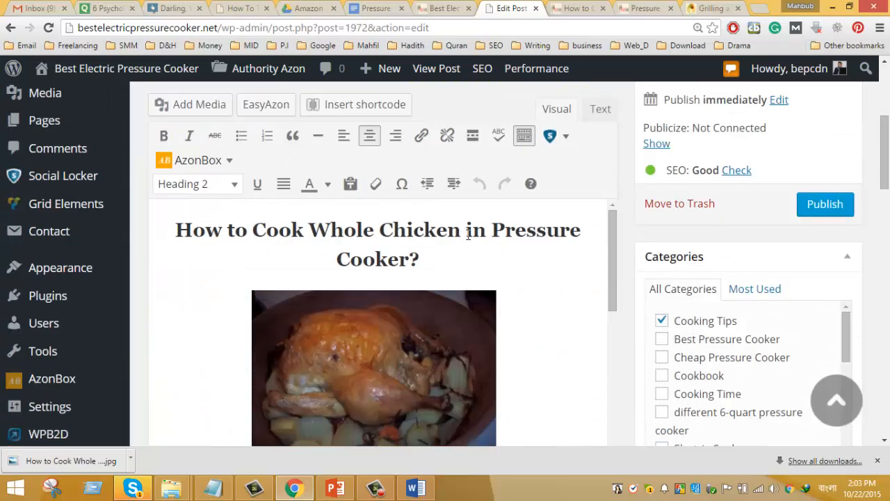
pyautogui.moveTo(410, 262); pyautogui.dragTo(147, 222)
pyautogui.hotkey('ctrl', 'c')
pyautogui.click(421, 258)
pyautogui.press('BackSpace')
# Step: Paste the copied heading "How to Cook Whole Chicken in Pressure Cooker" after the introductory paragraph, above WHOLE CHICKEN ROASTED
pyautogui.scroll(-6, 492, 324)
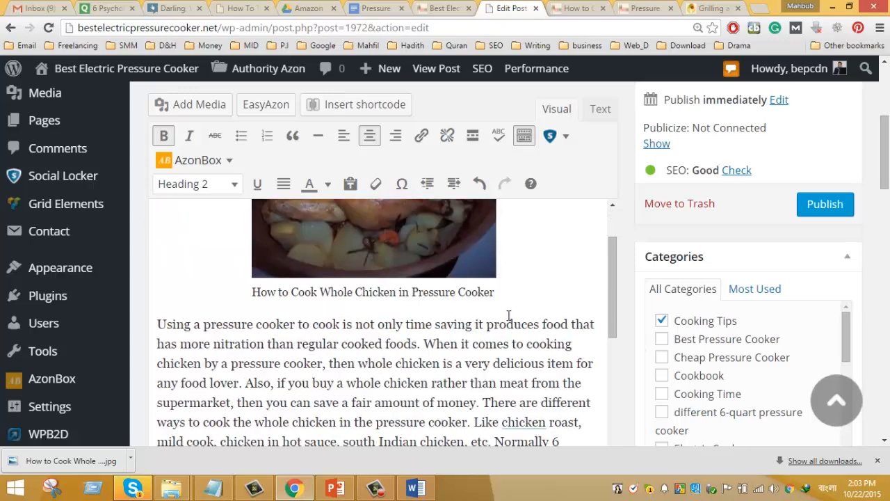
pyautogui.scroll(1, 401, 337)
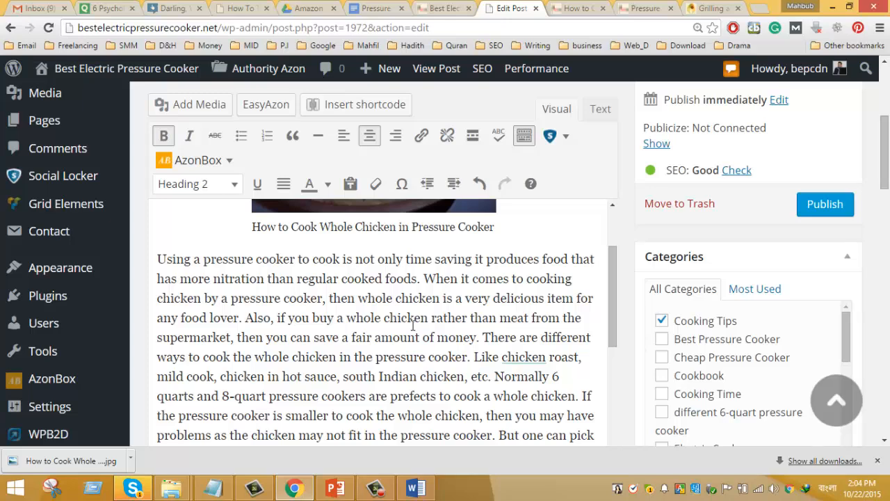
pyautogui.scroll(-3, 412, 325)
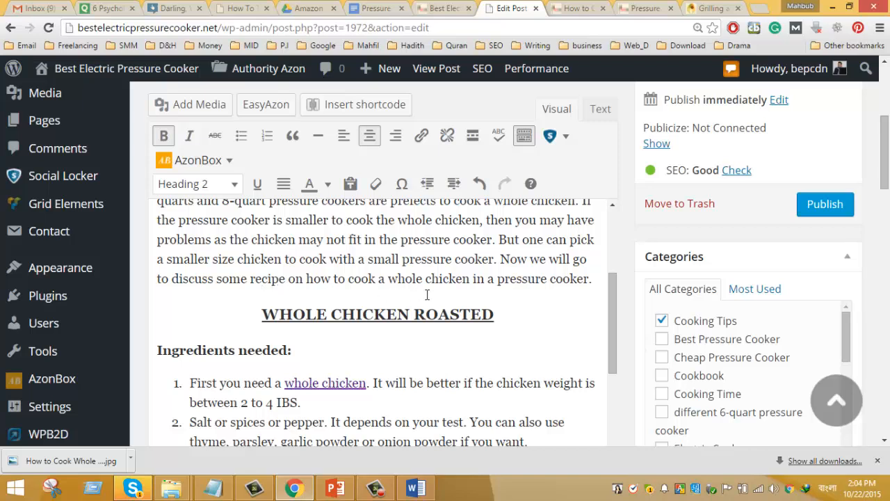
pyautogui.click(595, 283)
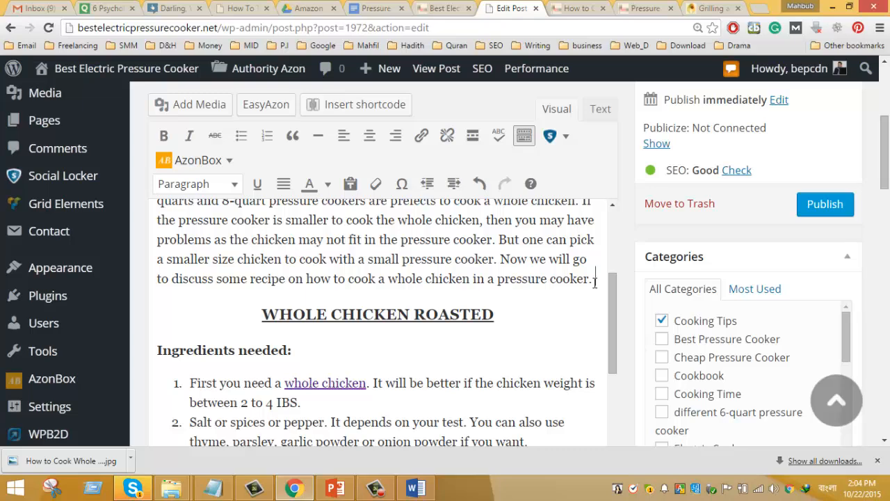
pyautogui.hotkey('ctrl', 'v')
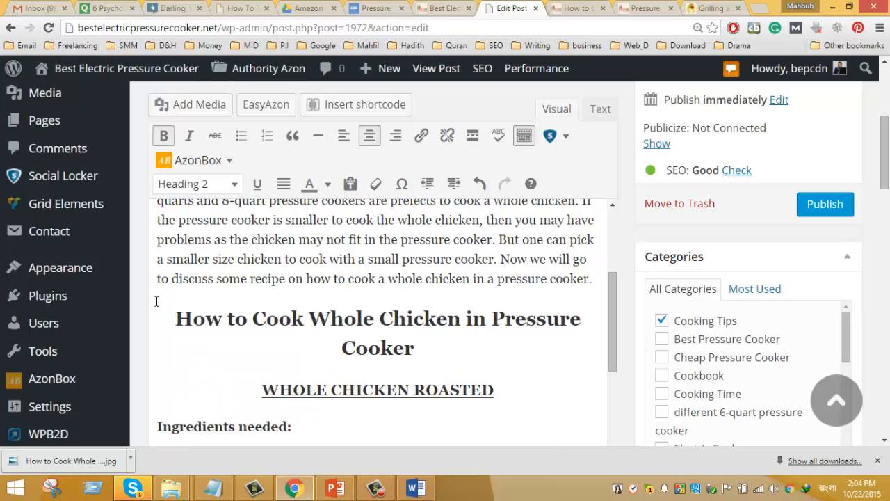
# Step: Recheck the Yoast SEO page analysis for keyword density and remaining issues after the added heading
pyautogui.scroll(-15, 353, 407)
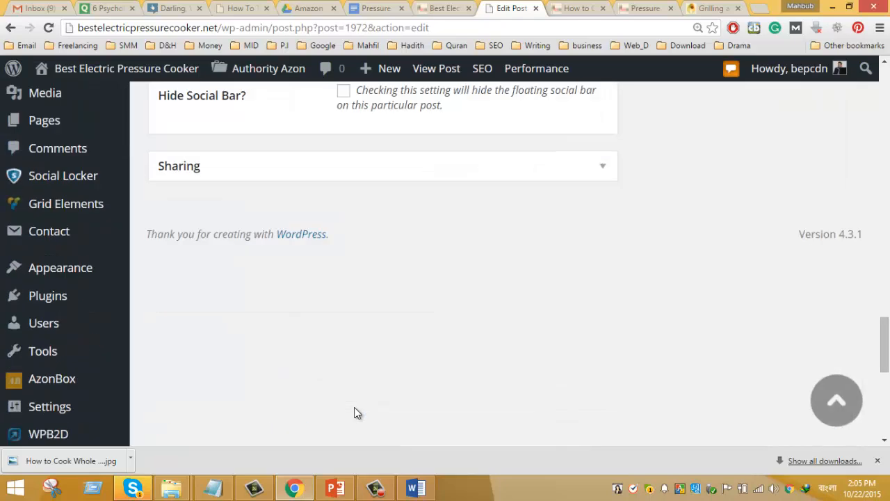
pyautogui.scroll(10, 354, 411)
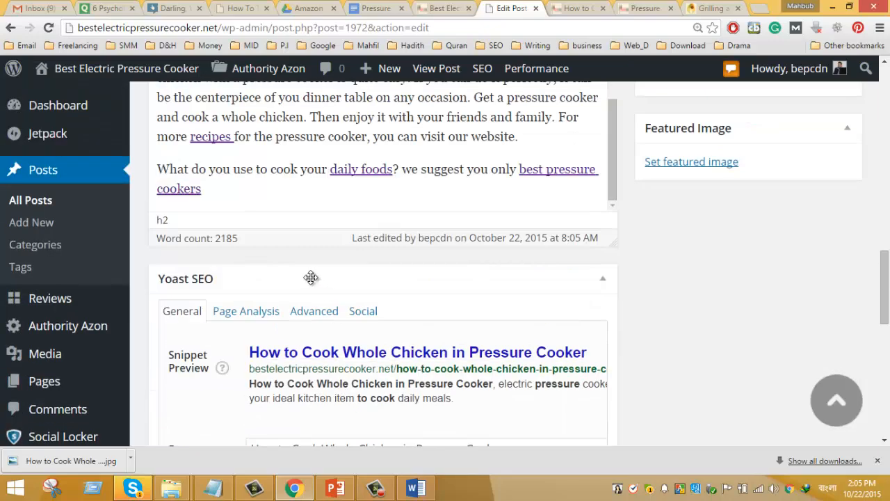
pyautogui.click(267, 313)
pyautogui.scroll(-2, 267, 313)
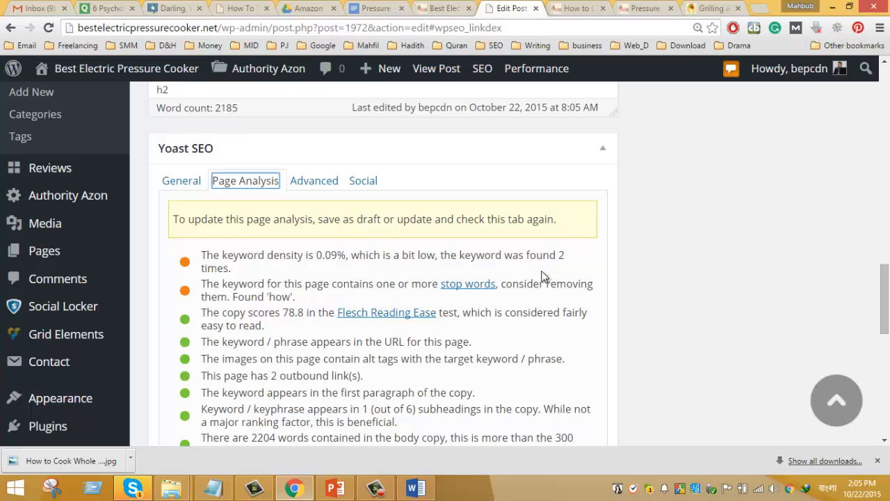
pyautogui.scroll(10, 507, 310)
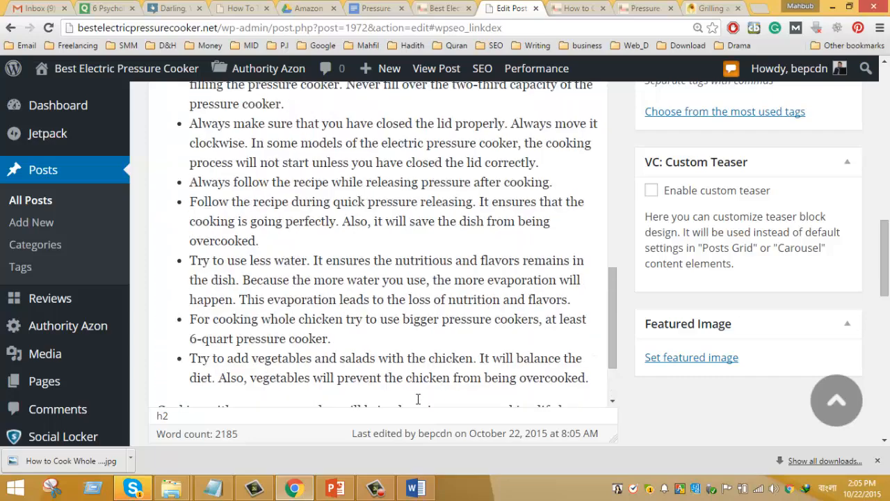
pyautogui.scroll(8, 387, 318)
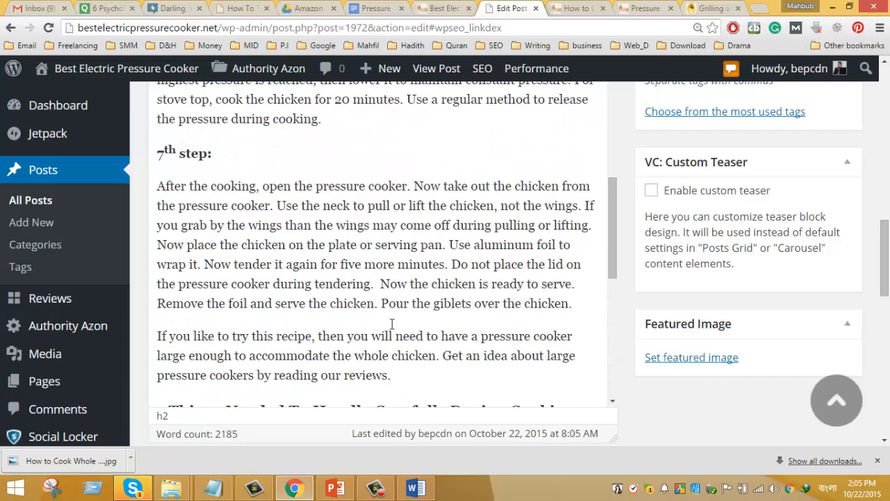
pyautogui.scroll(-10, 392, 324)
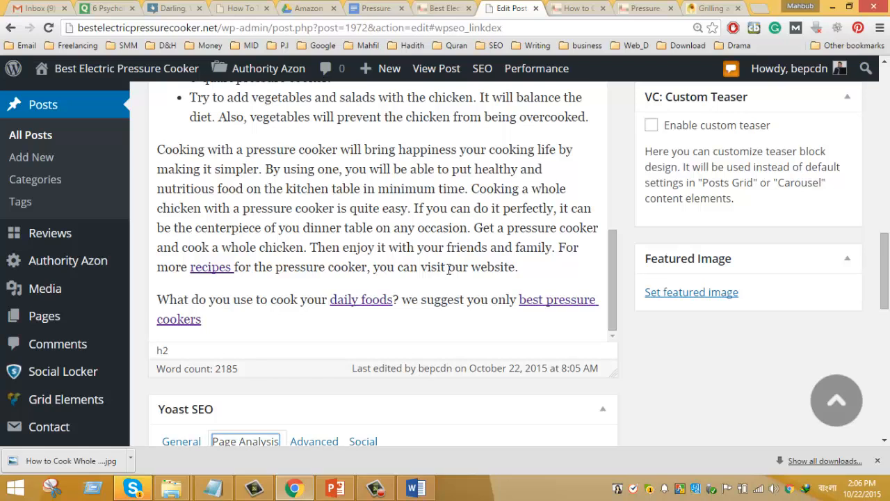
pyautogui.moveTo(449, 268); pyautogui.dragTo(518, 267)
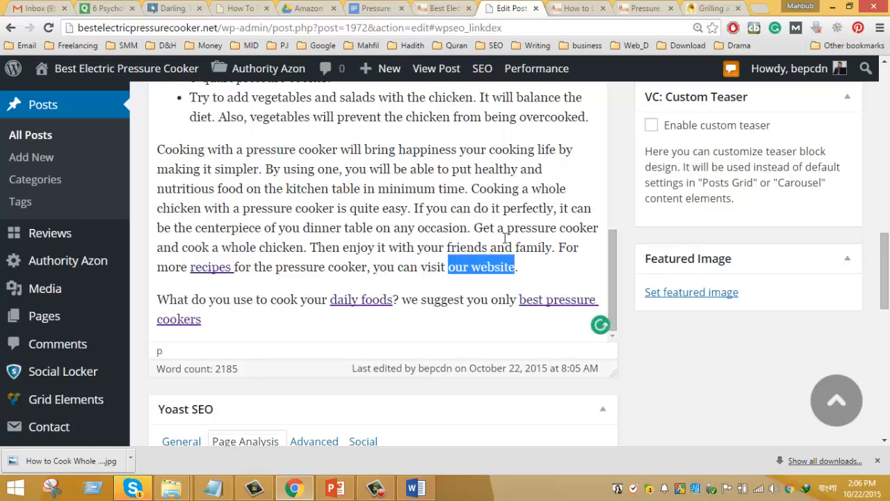
pyautogui.click(574, 10)
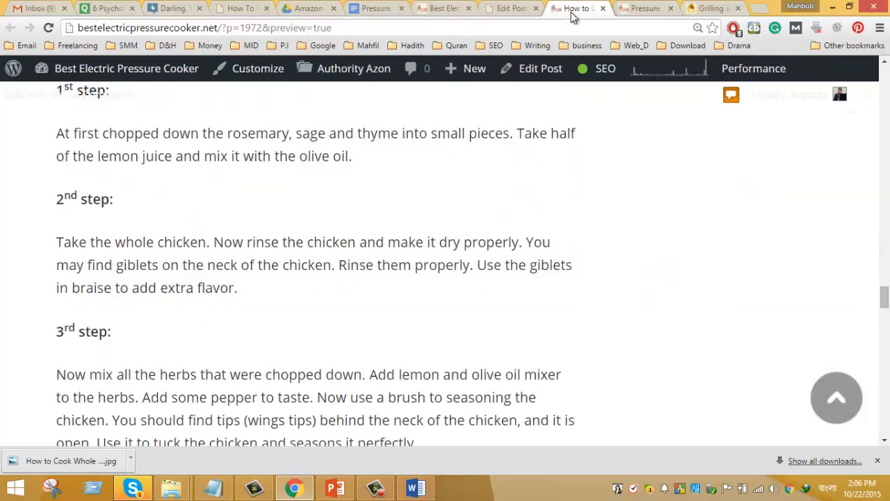
pyautogui.click(416, 200)
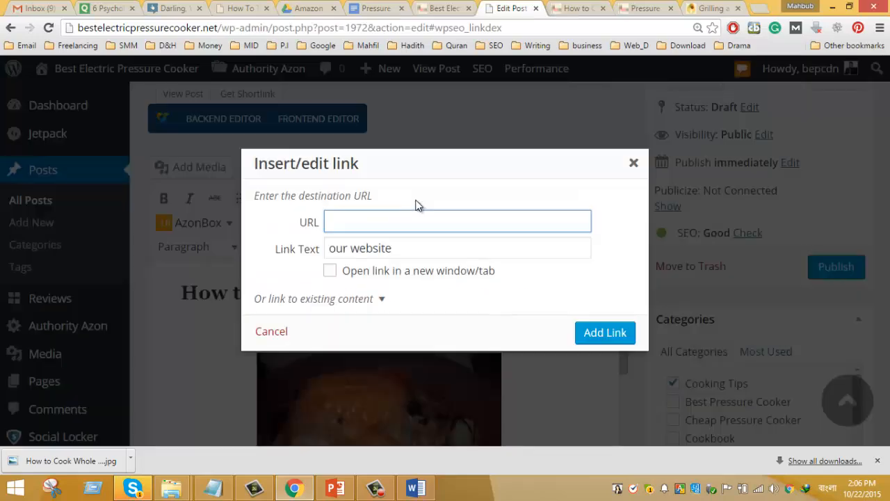
pyautogui.write('http://bestelectricpressurecooker.net/')
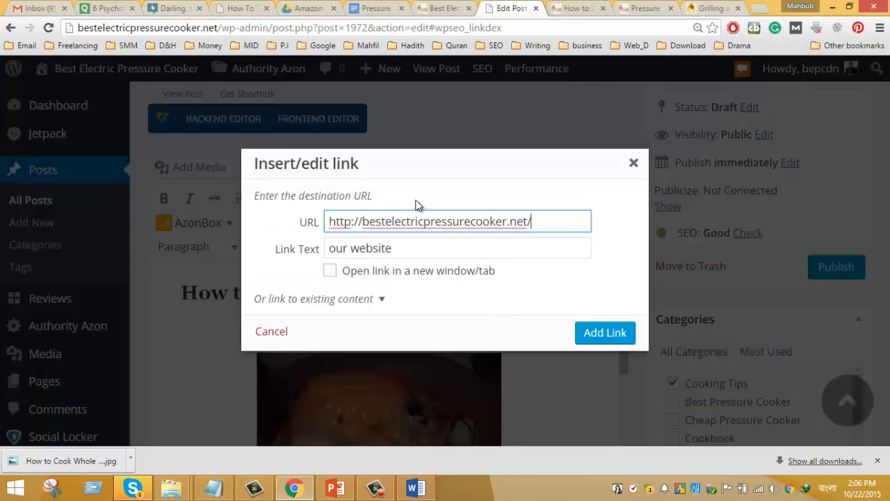
pyautogui.click(330, 271)
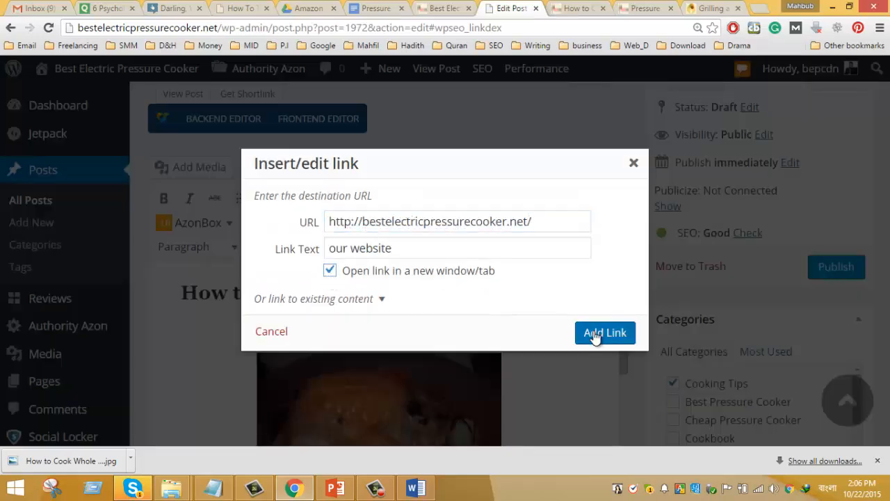
pyautogui.click(592, 334)
# Step: Copy the full post title "How to Cook Whole Chicken in Pressure Cooker"
pyautogui.scroll(-10, 570, 316)
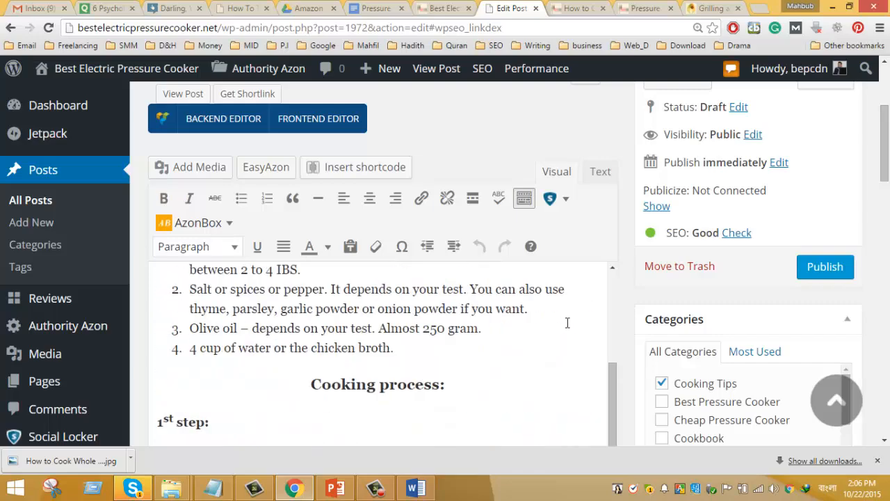
pyautogui.scroll(-5, 568, 322)
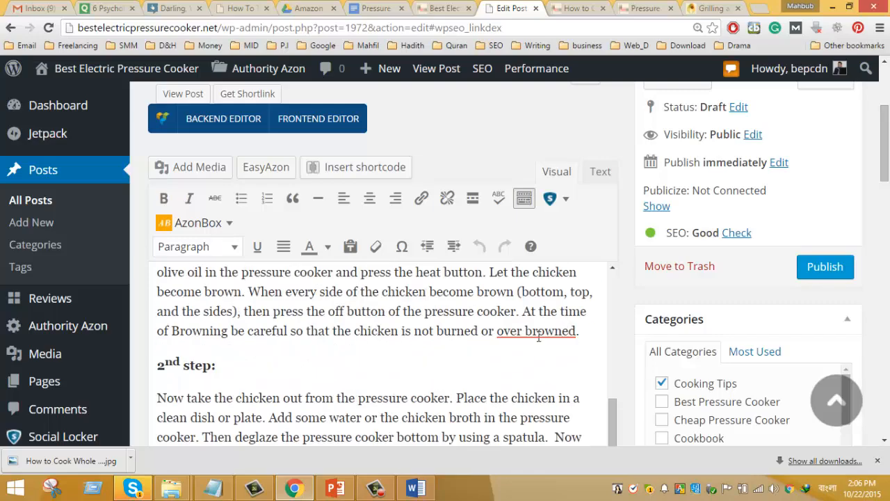
pyautogui.moveTo(538, 336)
pyautogui.scroll(-15, 507, 329)
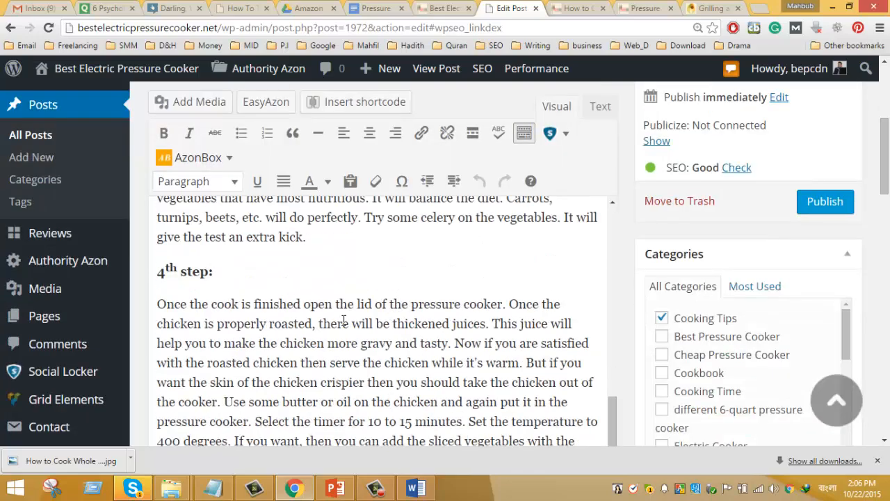
pyautogui.scroll(-10, 343, 319)
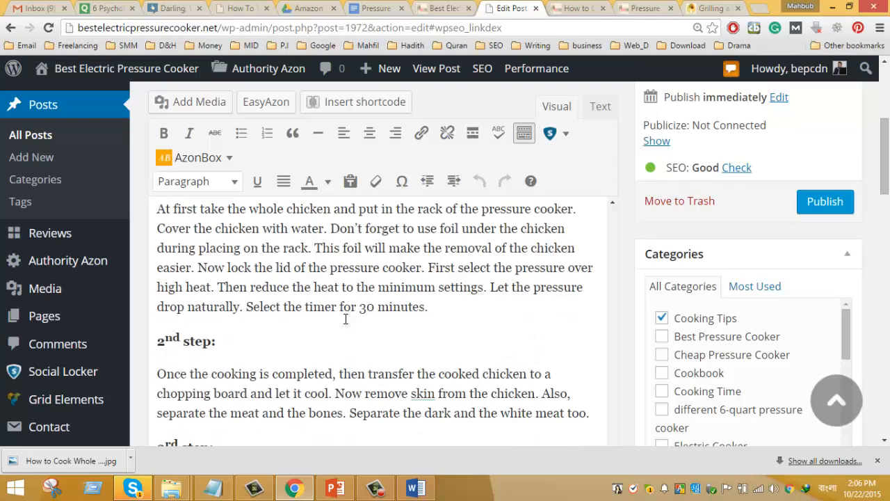
pyautogui.scroll(5, 366, 312)
pyautogui.scroll(15, 366, 311)
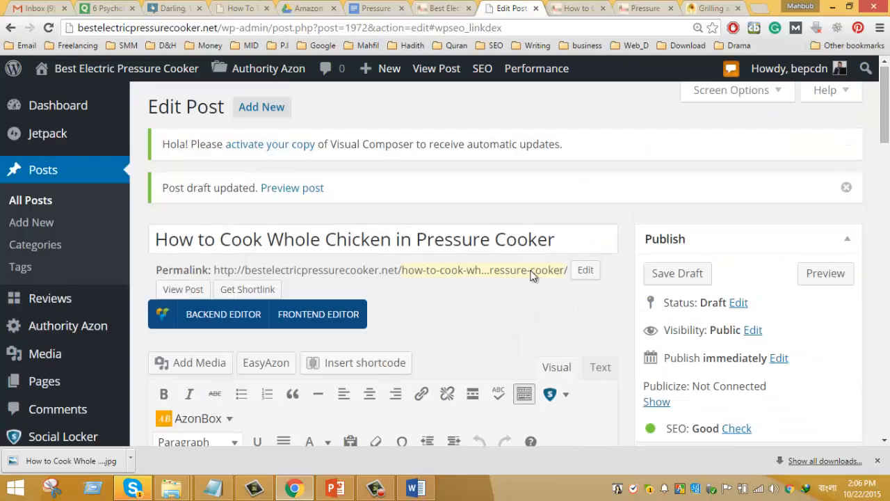
pyautogui.click(561, 239)
pyautogui.moveTo(532, 239); pyautogui.dragTo(128, 205)
pyautogui.hotkey('ctrl', 'c')
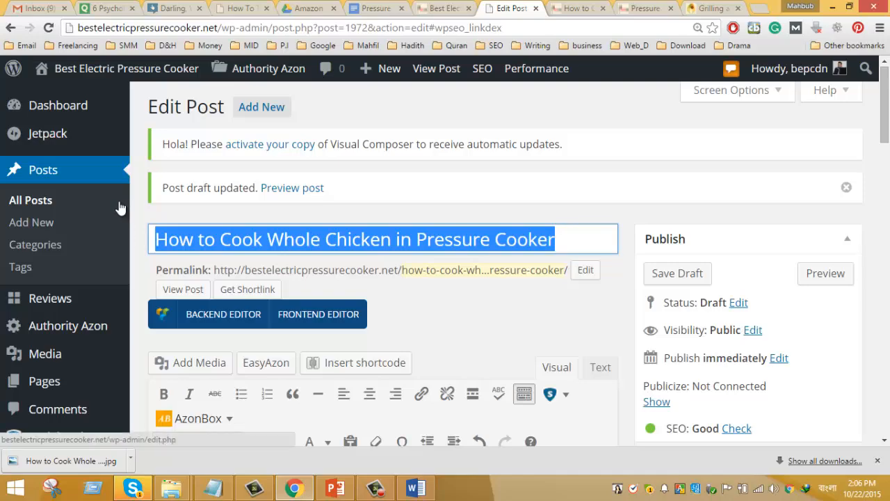
# Step: End the closing paragraph with "Hope you have enjoyed my articles about" followed by the copied post title in quotation marks
pyautogui.scroll(-10, 461, 383)
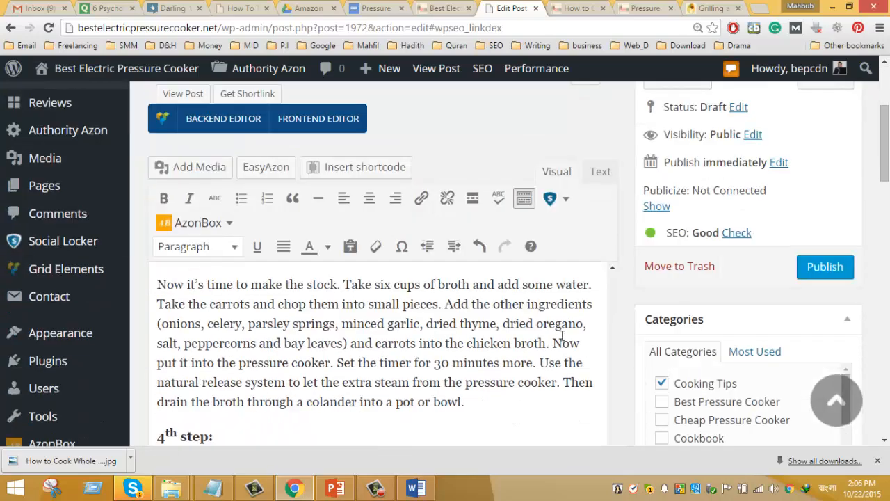
pyautogui.scroll(5, 543, 355)
pyautogui.scroll(-15, 544, 356)
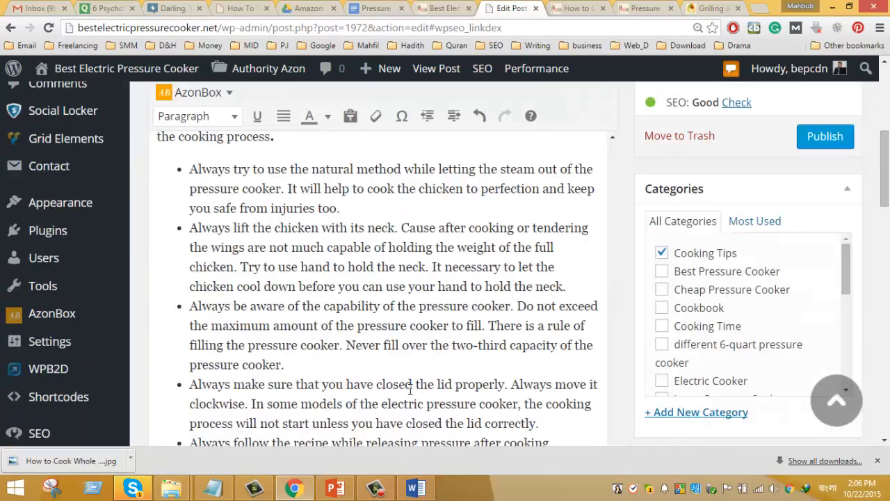
pyautogui.scroll(-6, 398, 407)
pyautogui.scroll(5, 397, 405)
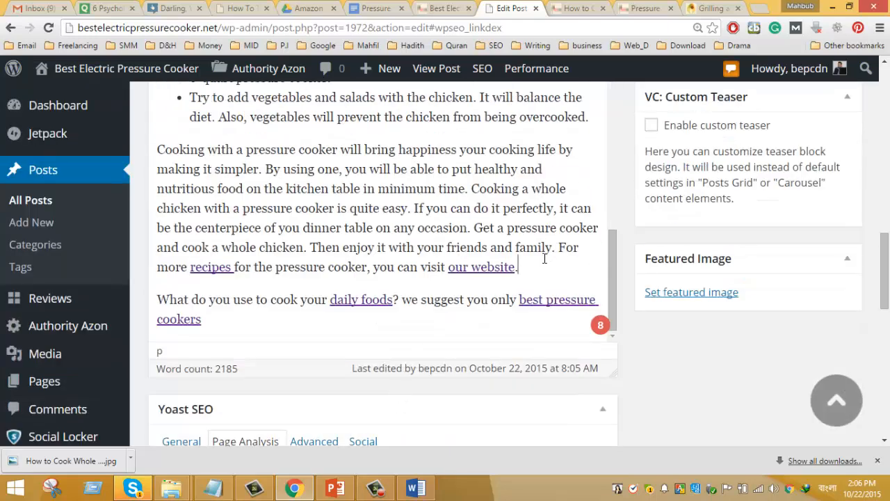
pyautogui.click(544, 258)
pyautogui.write('Hope')
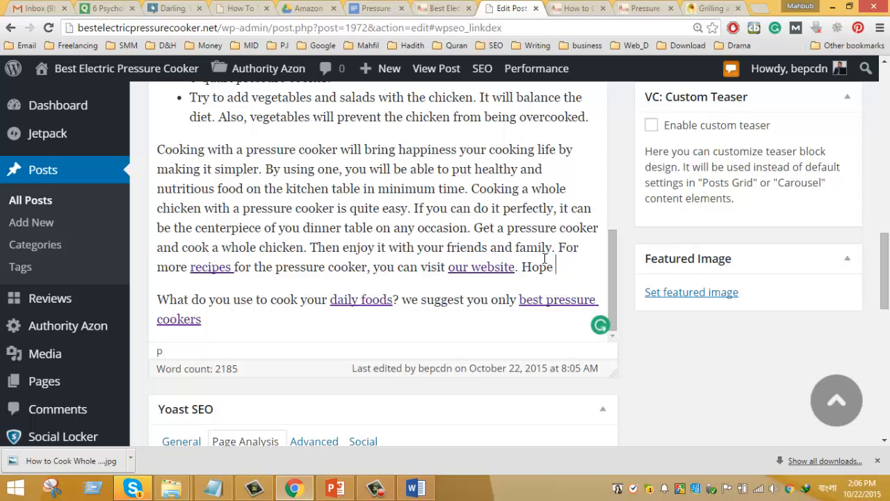
pyautogui.write(' you have')
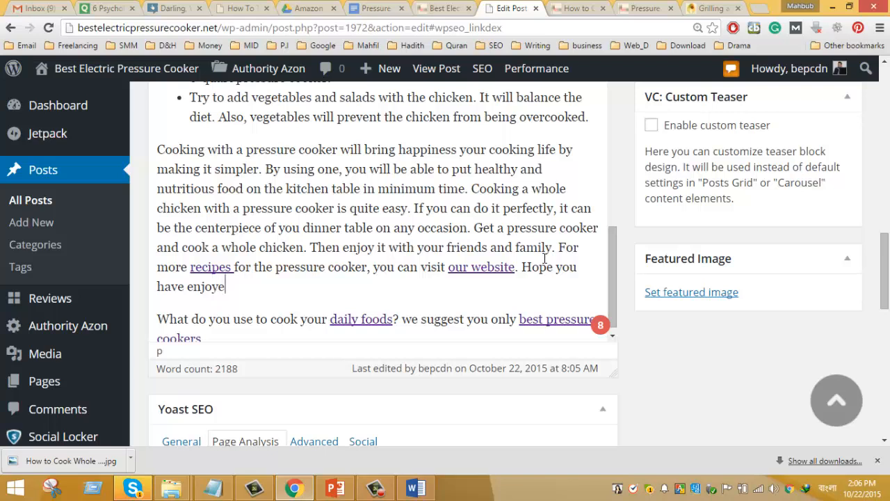
pyautogui.write('enjoyed my ')
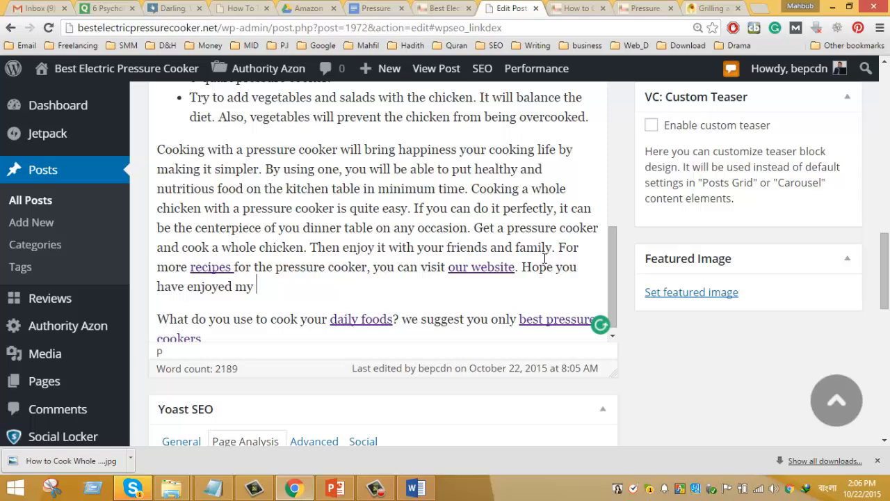
pyautogui.write('articl')
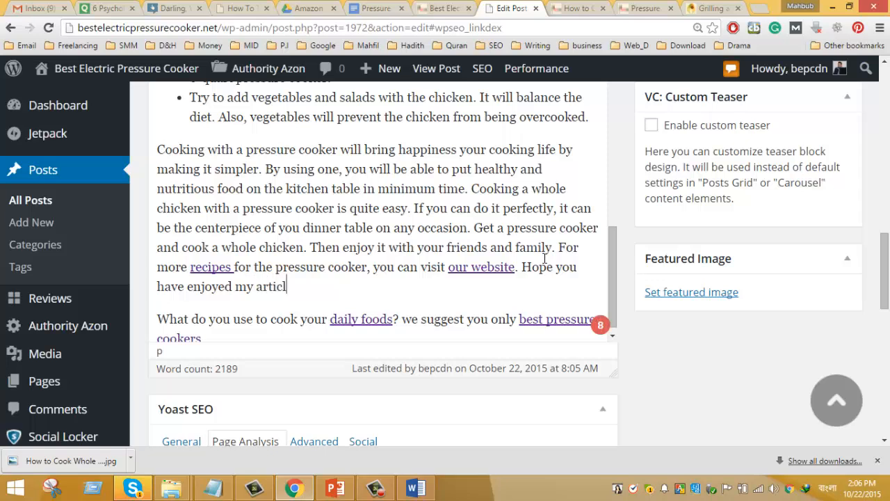
pyautogui.write('es about')
pyautogui.hotkey('ctrl', 'v')
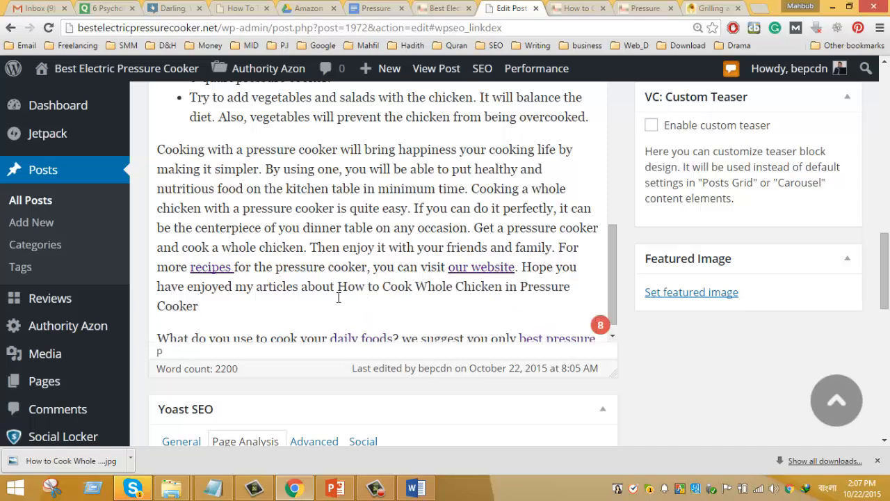
pyautogui.write('"')
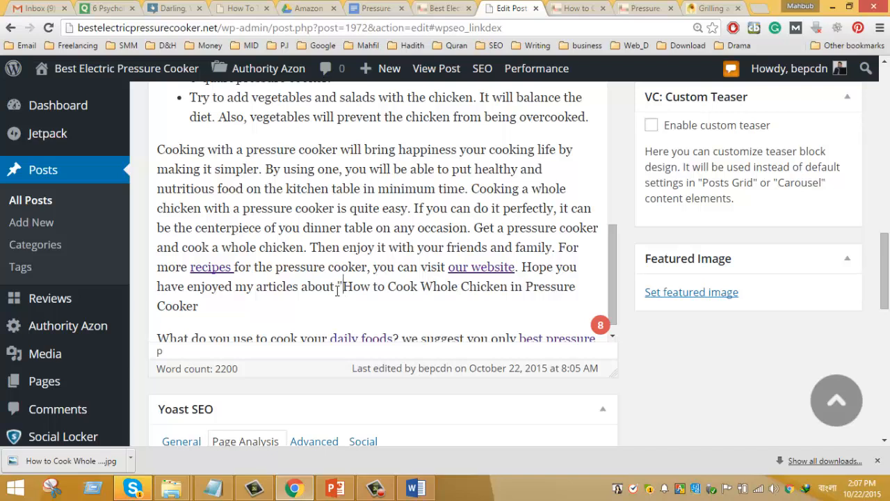
pyautogui.click(205, 312)
# Step: Save the post as a draft with the new link and closing sentence
pyautogui.scroll(15, 450, 240)
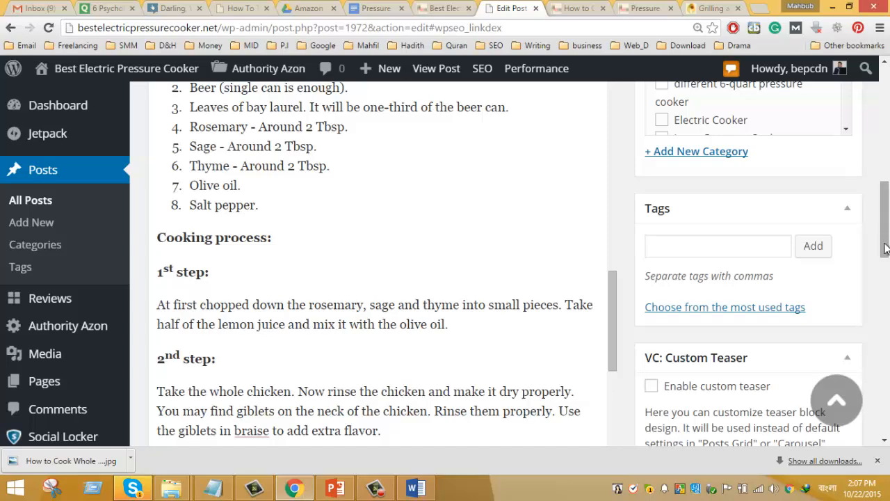
pyautogui.scroll(10, 733, 201)
pyautogui.click(678, 208)
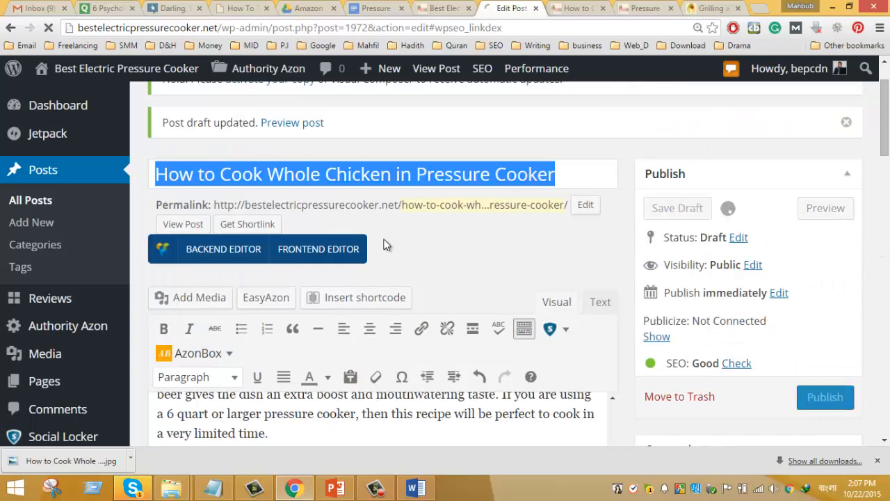
# Step: Review the reloaded draft's text down to the closing paragraph and its new sentence
pyautogui.scroll(-5, 375, 285)
pyautogui.scroll(-3, 376, 314)
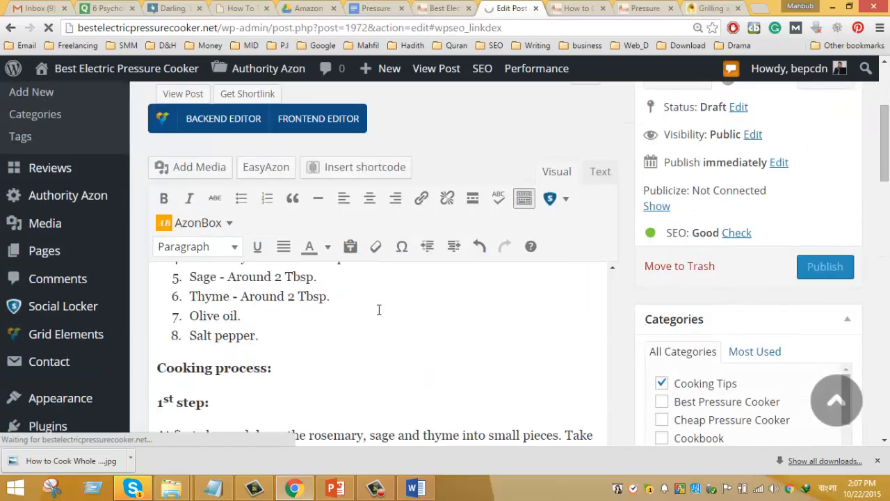
pyautogui.scroll(-12, 378, 310)
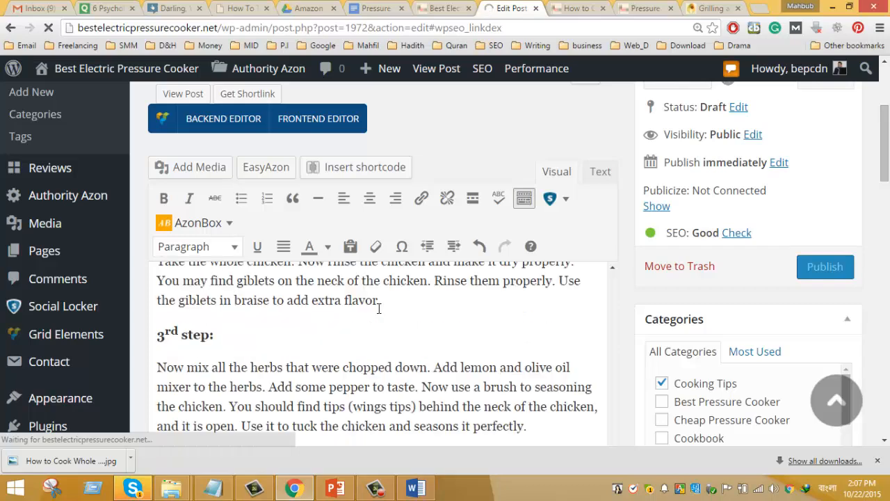
pyautogui.scroll(-8, 379, 308)
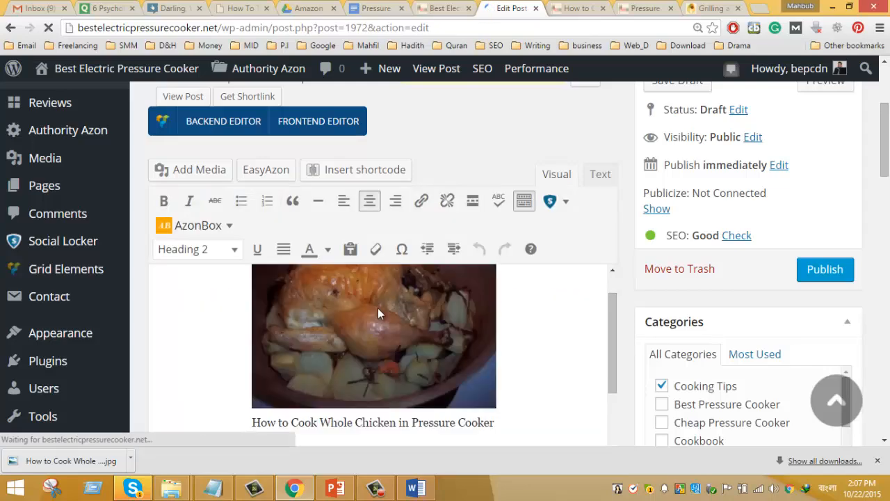
pyautogui.scroll(-8, 368, 333)
pyautogui.scroll(-15, 360, 364)
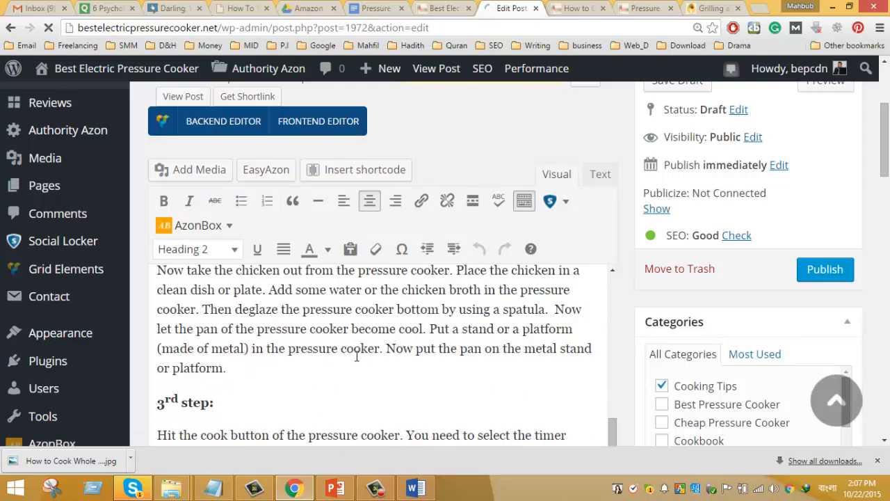
pyautogui.scroll(-15, 362, 355)
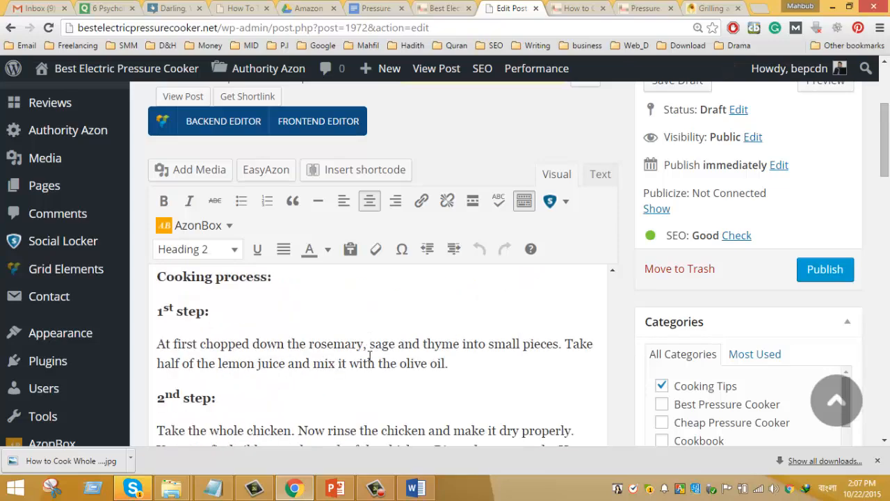
pyautogui.scroll(-10, 565, 383)
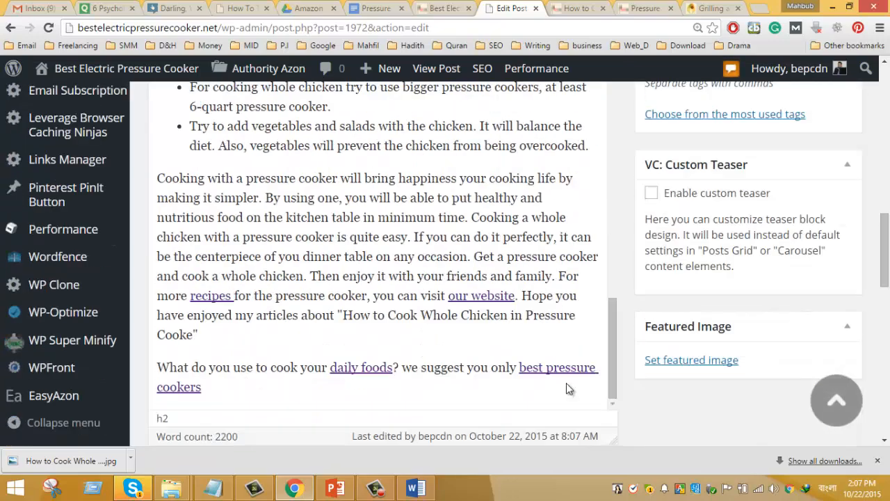
pyautogui.scroll(3, 528, 292)
pyautogui.scroll(4, 535, 270)
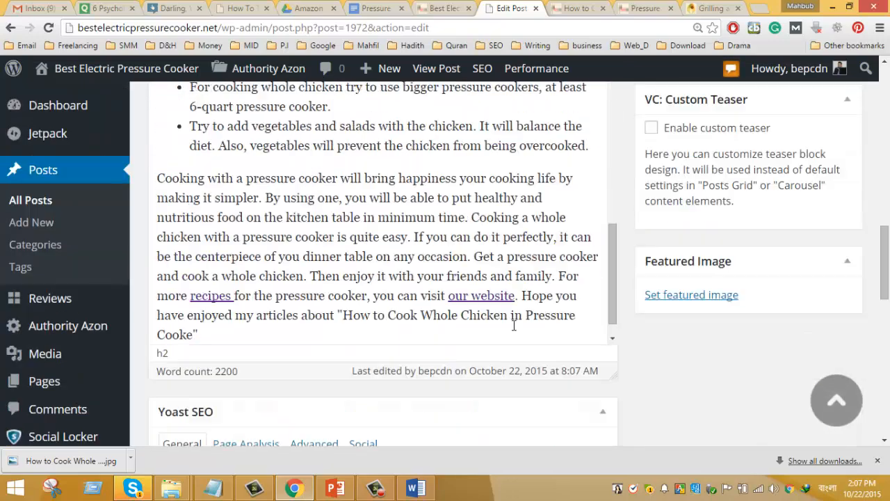
pyautogui.scroll(-2, 575, 351)
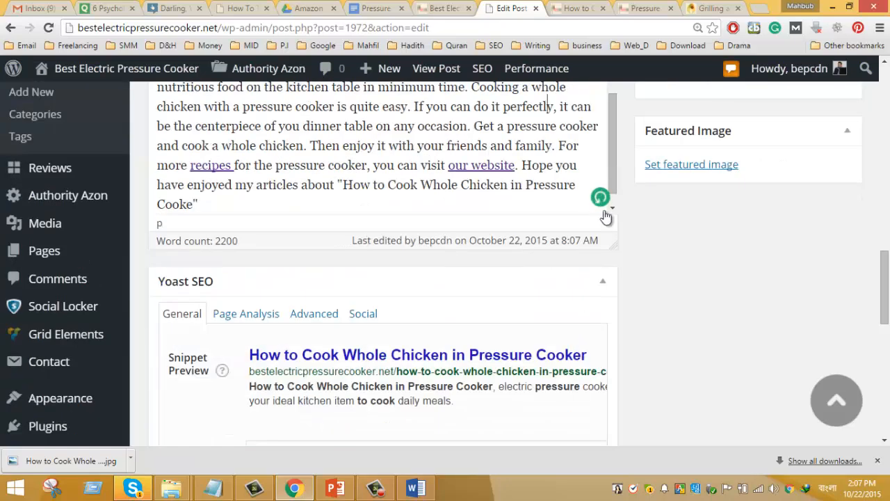
# Step: Run the Grammarly check on the post and accept the corrections "the chicken" and "South" in the introductory paragraph
pyautogui.moveTo(596, 194)
pyautogui.click(566, 196)
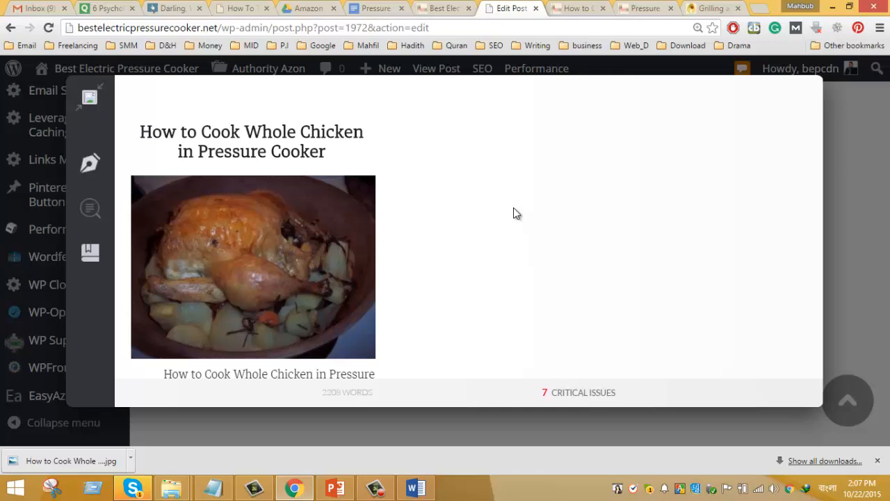
pyautogui.scroll(-2, 514, 212)
pyautogui.scroll(-4, 513, 212)
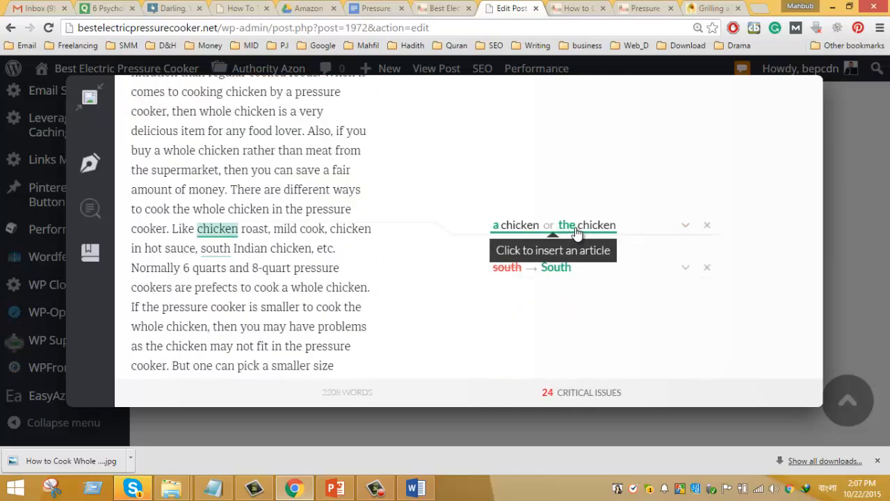
pyautogui.click(572, 228)
pyautogui.click(554, 270)
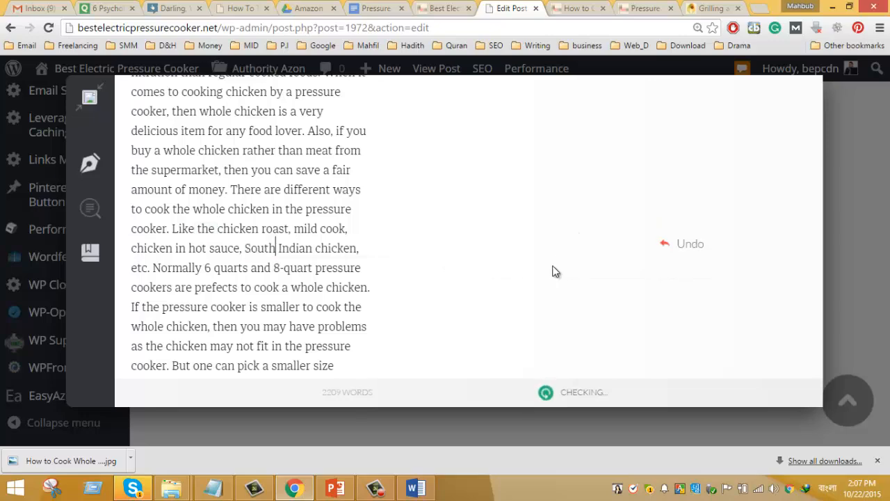
# Step: Accept the Grammarly correction "over-browned" in the browning instructions of the first recipe's 1st step
pyautogui.scroll(-5, 637, 243)
pyautogui.scroll(-7, 640, 241)
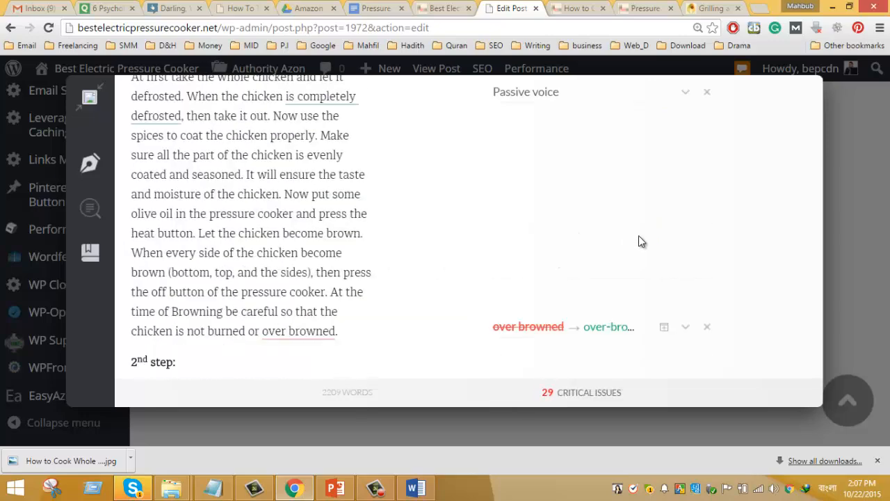
pyautogui.scroll(-1, 638, 235)
pyautogui.click(609, 264)
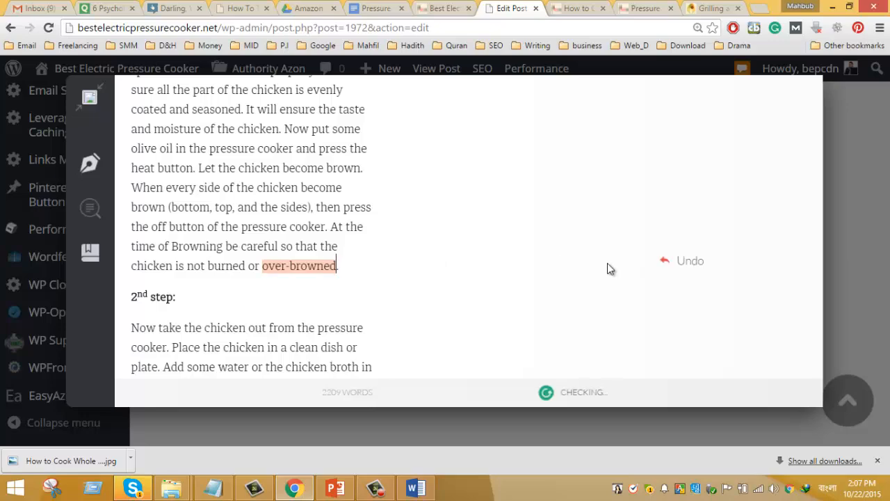
# Step: Correct "table spoon" to "tablespoons" for the dried thyme and "tablespoon" for the dried oregano in the ingredients list
pyautogui.scroll(-3, 680, 239)
pyautogui.scroll(-9, 680, 239)
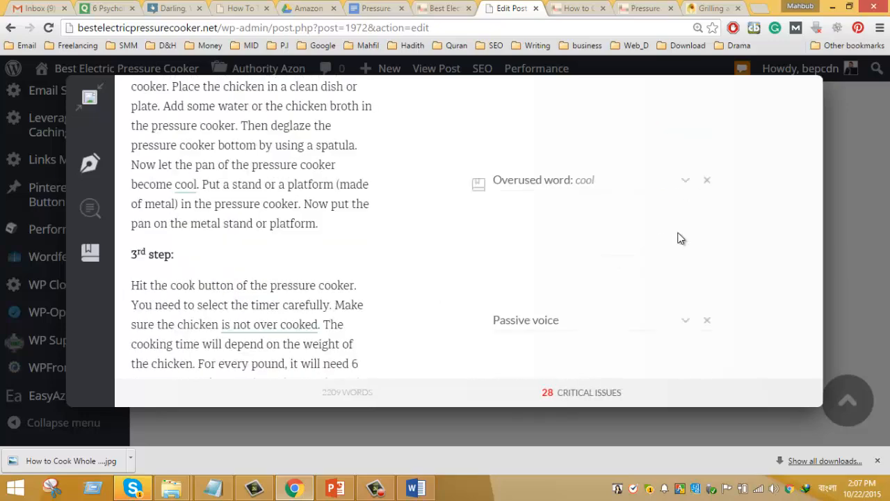
pyautogui.scroll(-13, 679, 239)
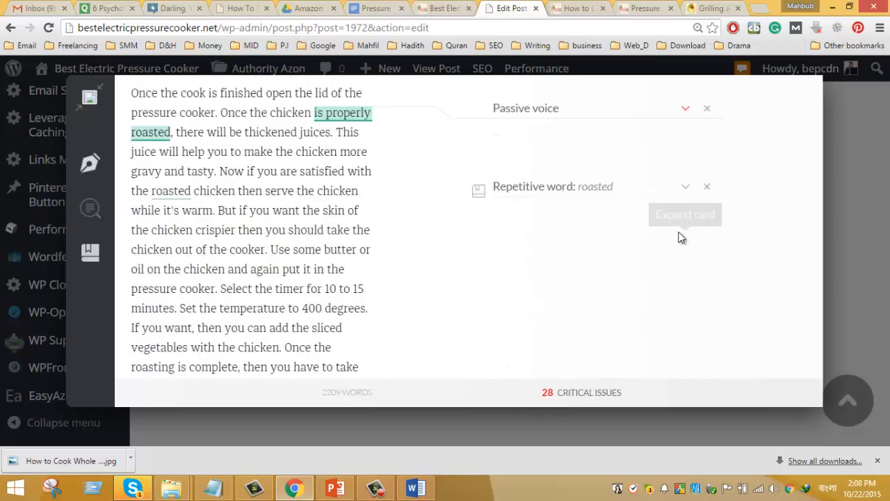
pyautogui.scroll(-2, 680, 238)
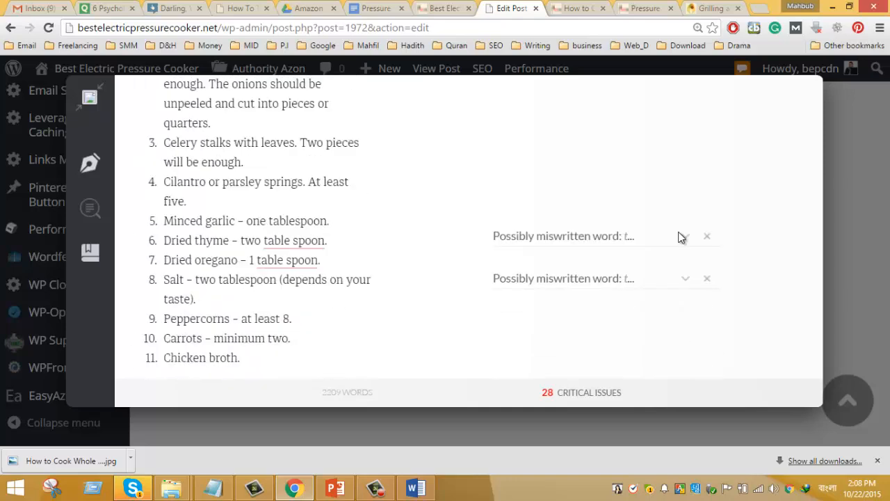
pyautogui.click(593, 180)
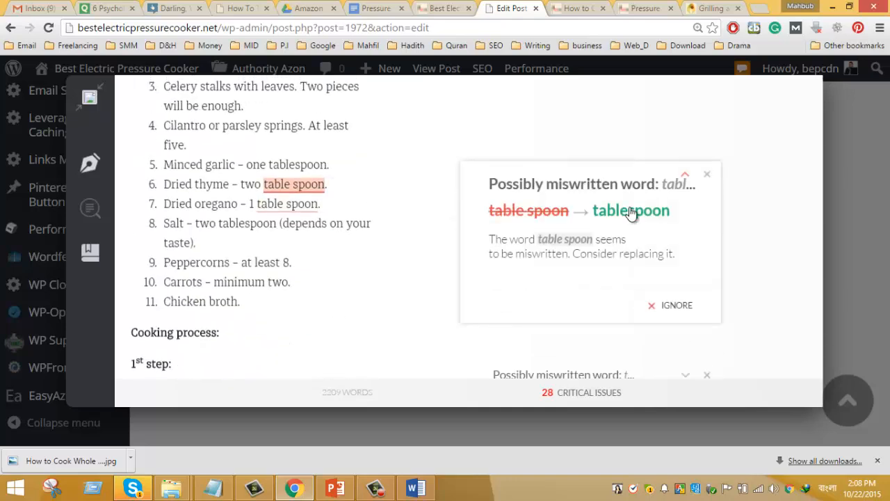
pyautogui.click(612, 213)
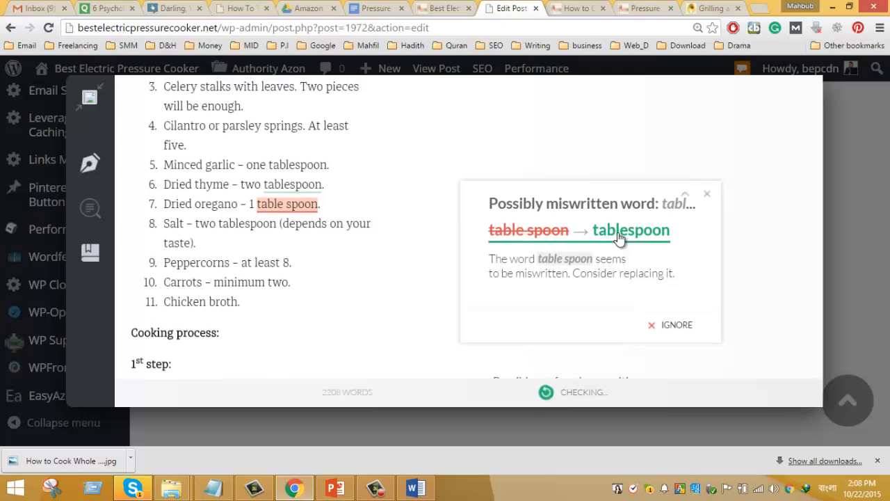
pyautogui.click(618, 231)
pyautogui.scroll(-1, 618, 230)
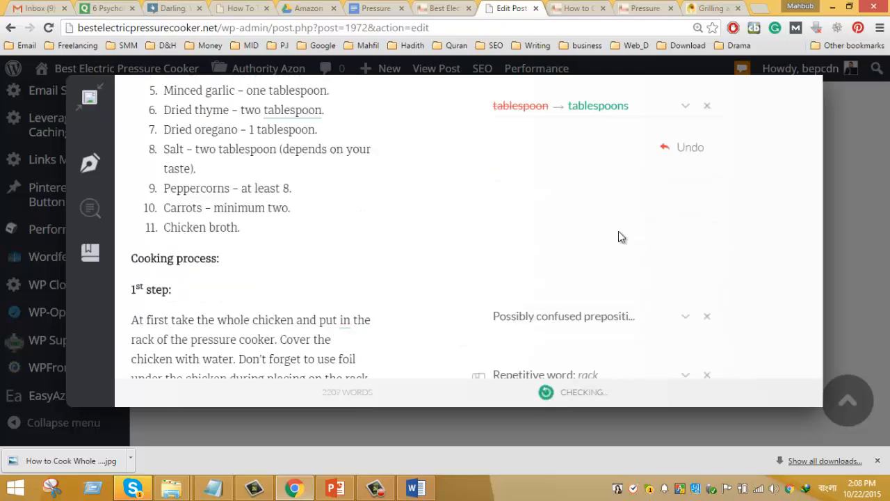
pyautogui.click(612, 112)
# Step: Accept the corrections "on" in "put on the rack" and "the" before "skin" in the recipe's cooking process
pyautogui.scroll(-2, 598, 243)
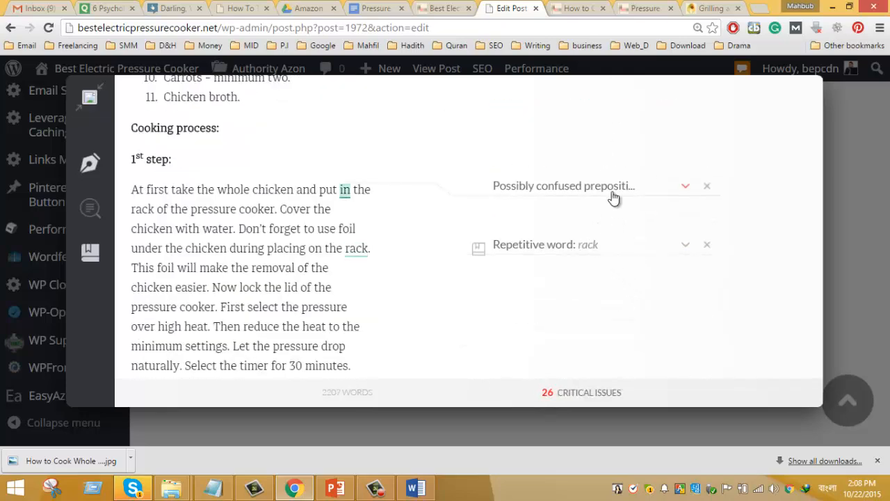
pyautogui.click(610, 189)
pyautogui.click(582, 228)
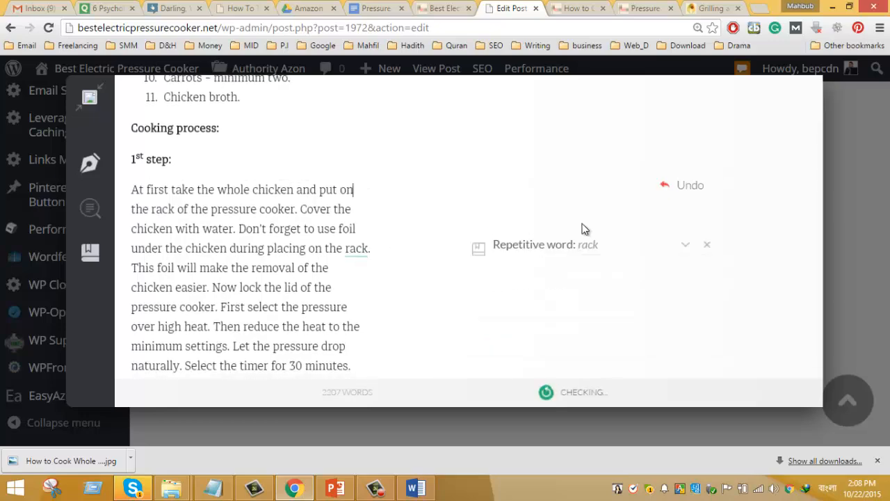
pyautogui.scroll(-4, 582, 228)
pyautogui.click(518, 204)
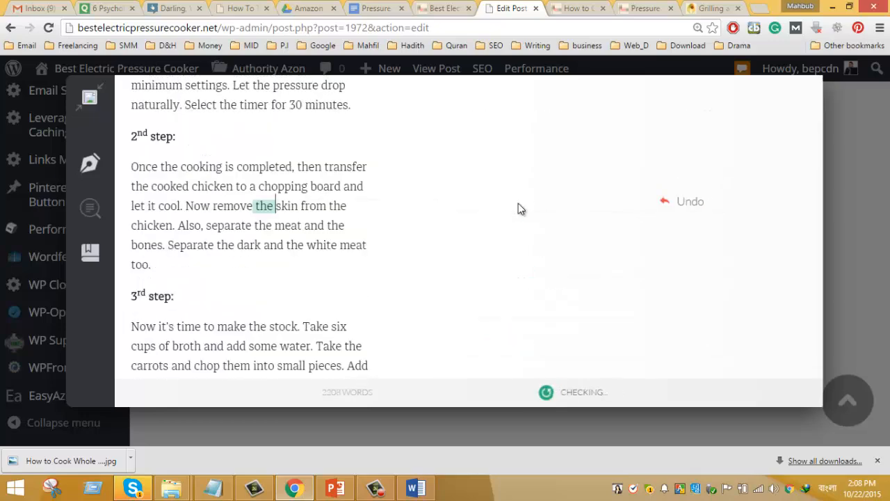
# Step: Accept the question mark after "need" in the beer can chicken section and dismiss the suggestion to replace "braise" with "praise"
pyautogui.scroll(-6, 549, 223)
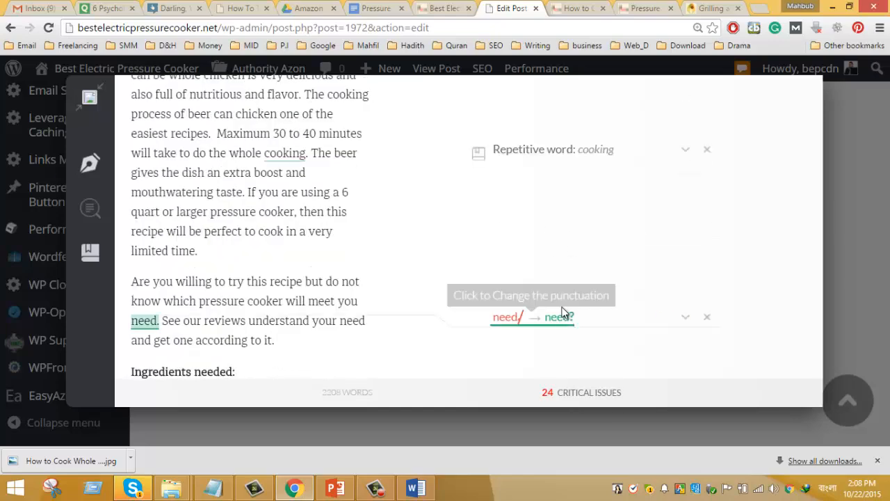
pyautogui.click(562, 316)
pyautogui.scroll(-4, 649, 251)
pyautogui.scroll(-3, 650, 255)
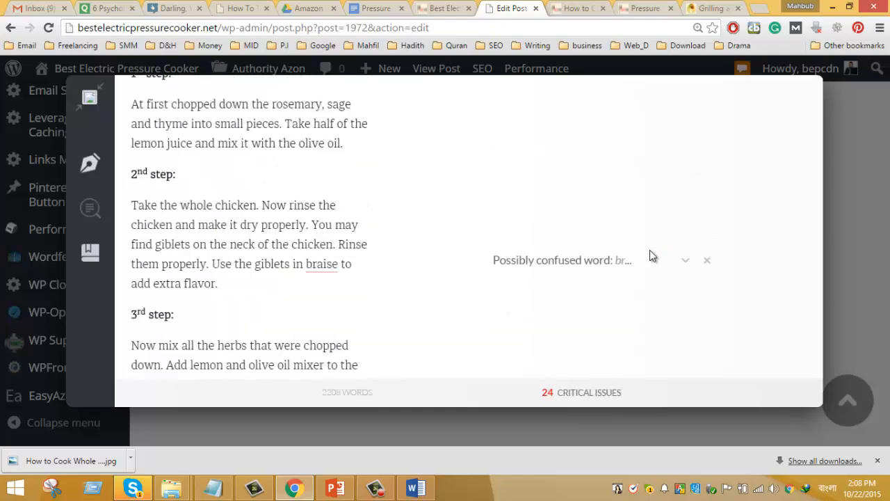
pyautogui.click(564, 264)
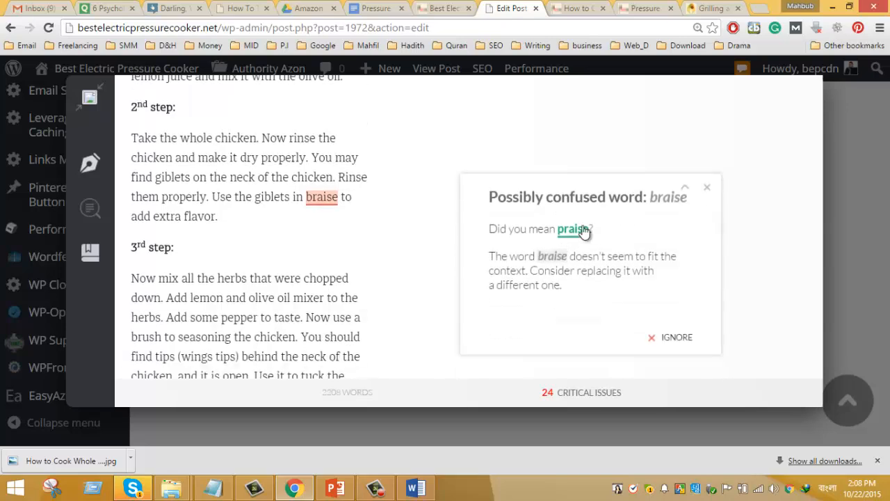
pyautogui.click(287, 235)
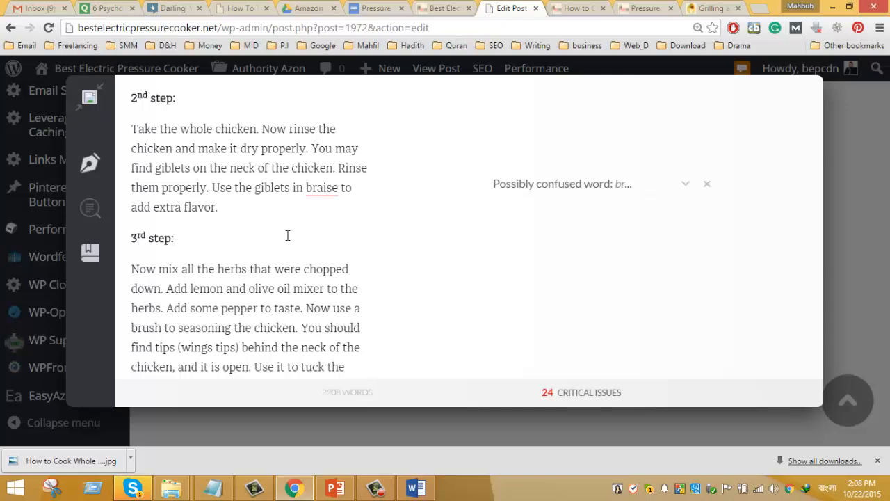
pyautogui.click(334, 194)
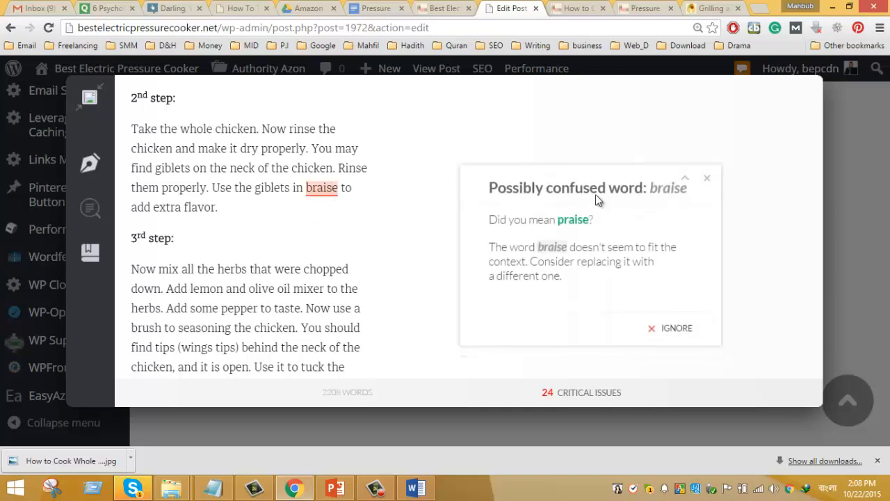
pyautogui.click(710, 179)
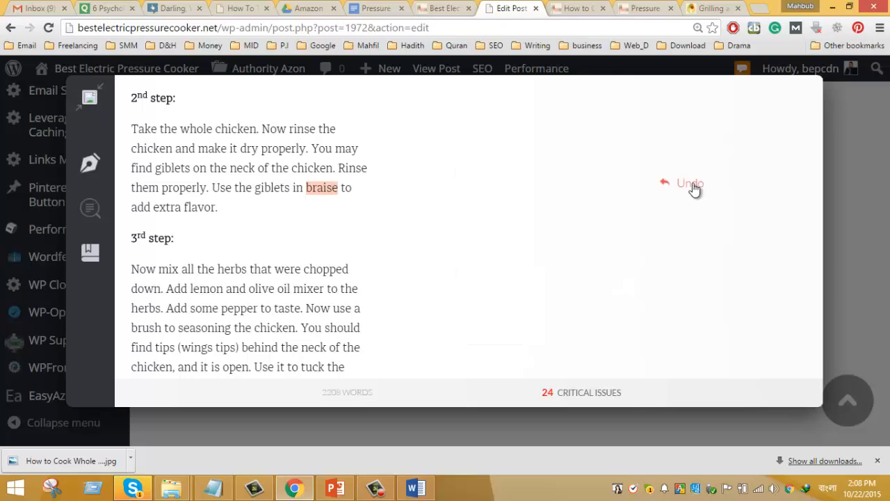
# Step: Accept the corrections "to" for "into" in the 5th step and "that" for "which" in the 6th step of the recipe
pyautogui.scroll(-4, 595, 224)
pyautogui.scroll(-3, 643, 239)
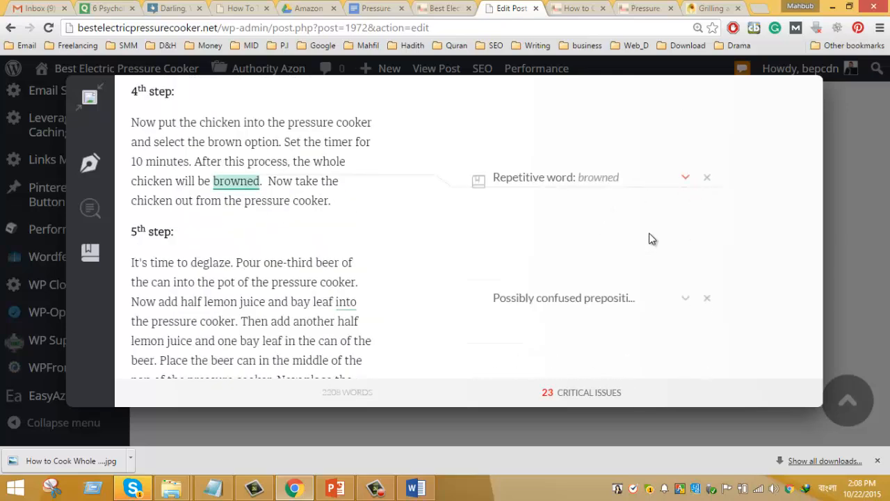
pyautogui.click(592, 234)
pyautogui.click(590, 231)
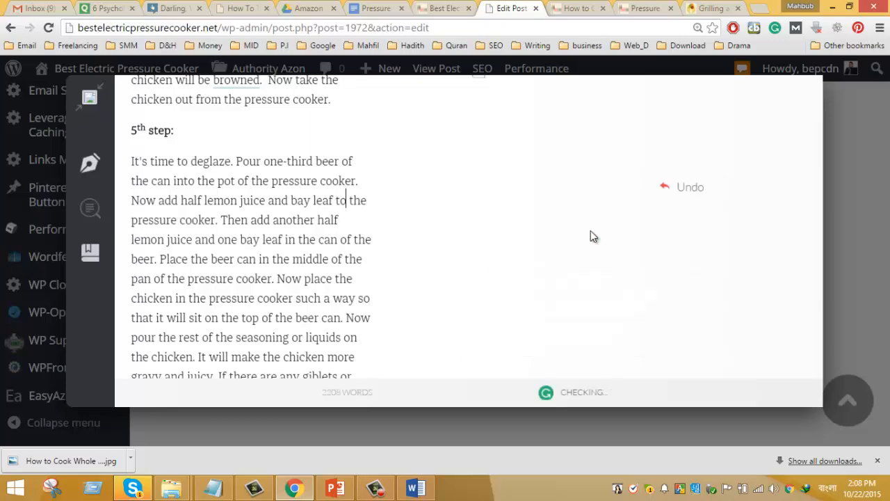
pyautogui.scroll(-5, 590, 233)
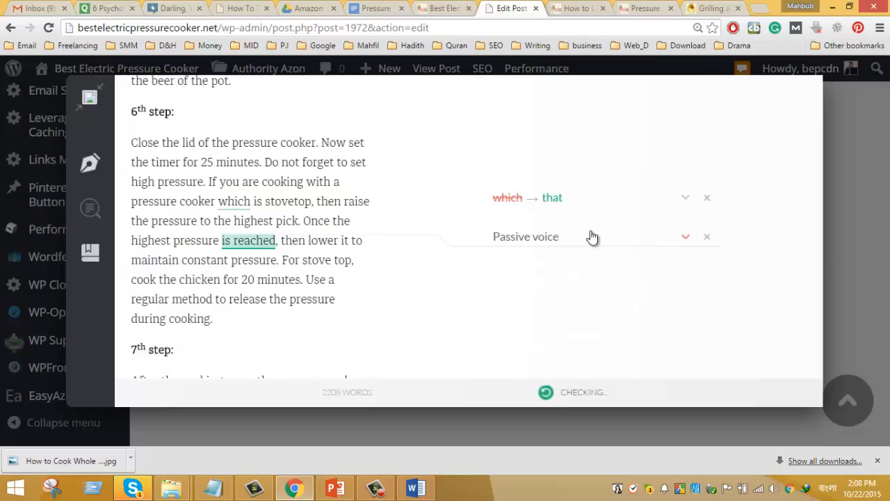
pyautogui.click(553, 198)
# Step: Insert "the" before "pressure cooker" in the paragraph under "Things Needed To Handle Carefully During Cooking a Whole Chicken"
pyautogui.scroll(-5, 592, 225)
pyautogui.scroll(-5, 597, 225)
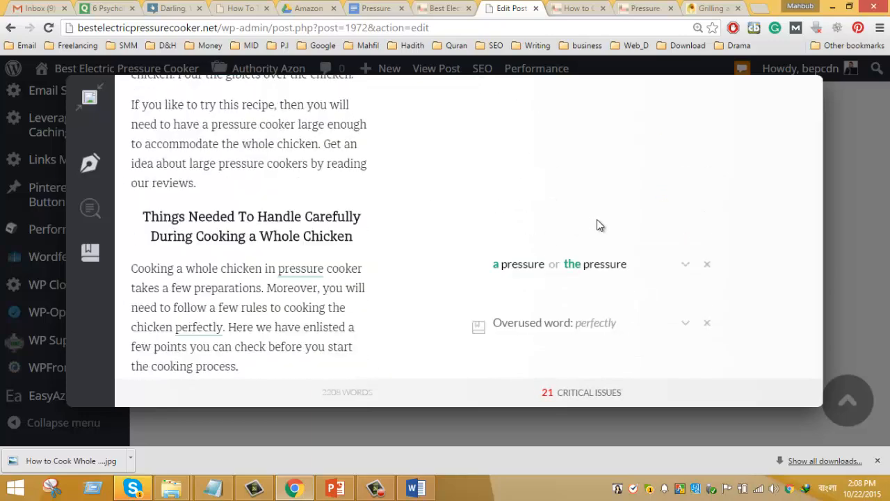
pyautogui.click(584, 272)
# Step: Accept the closing paragraphs' corrections: "in" for "with", a period after "Cooke" inside the quotation marks, and capitalised "We"
pyautogui.scroll(-10, 586, 271)
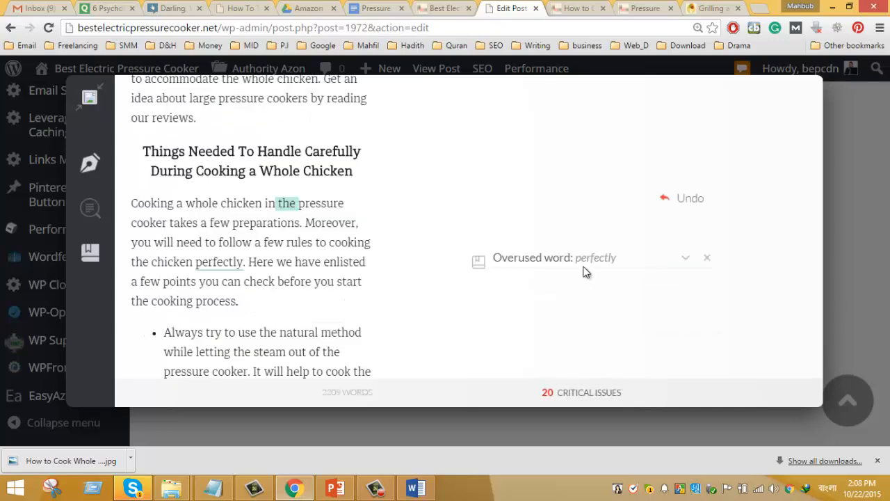
pyautogui.scroll(-13, 585, 271)
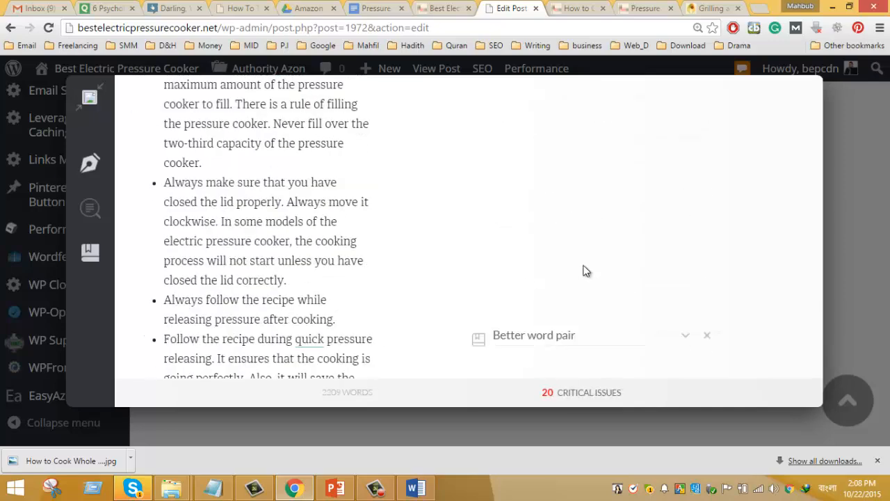
pyautogui.scroll(-7, 585, 271)
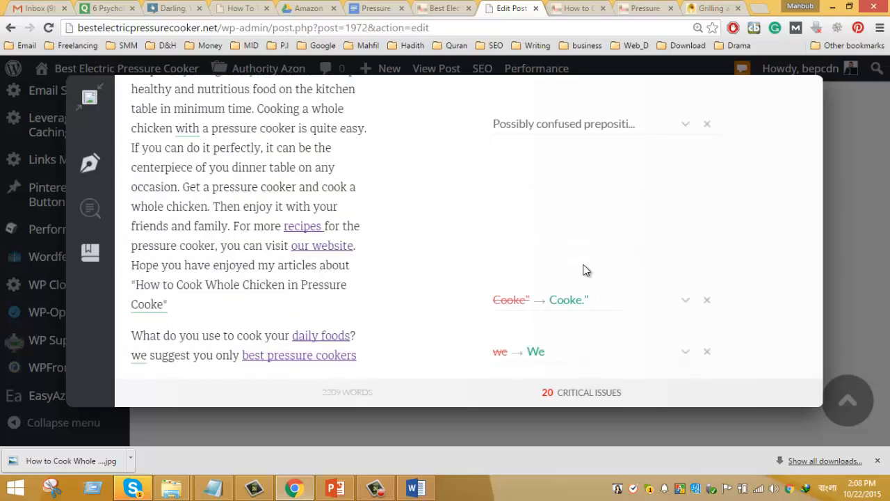
pyautogui.click(560, 132)
pyautogui.click(635, 167)
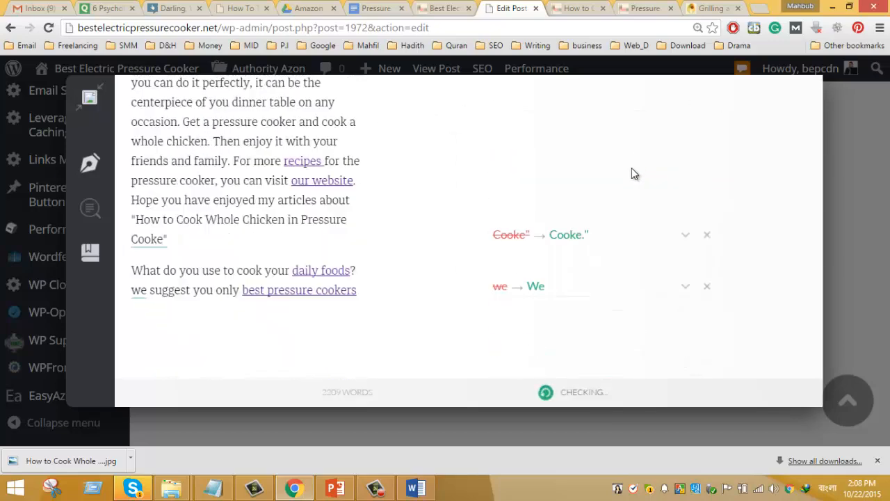
pyautogui.click(568, 224)
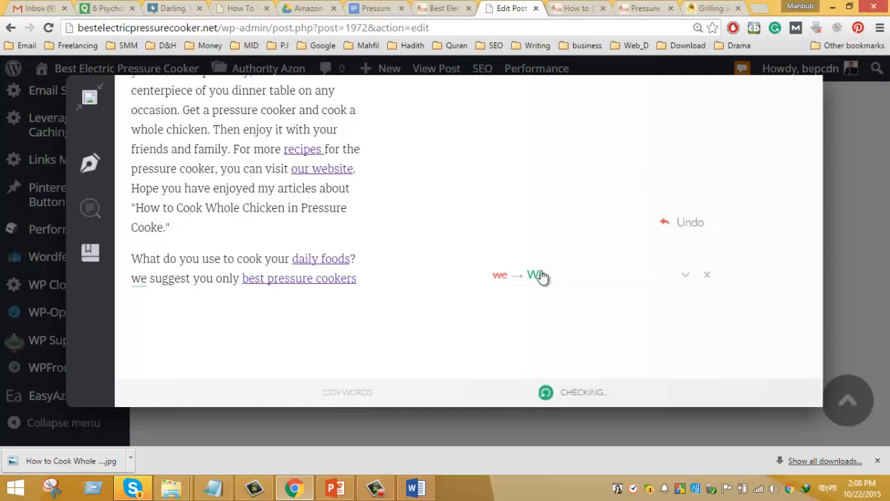
pyautogui.click(535, 274)
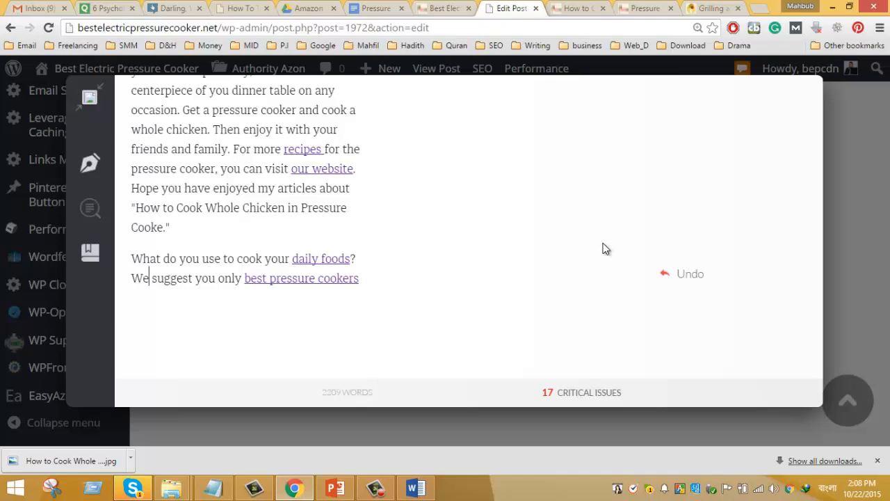
# Step: Close the Grammarly check and save the corrected post as a draft
pyautogui.click(99, 92)
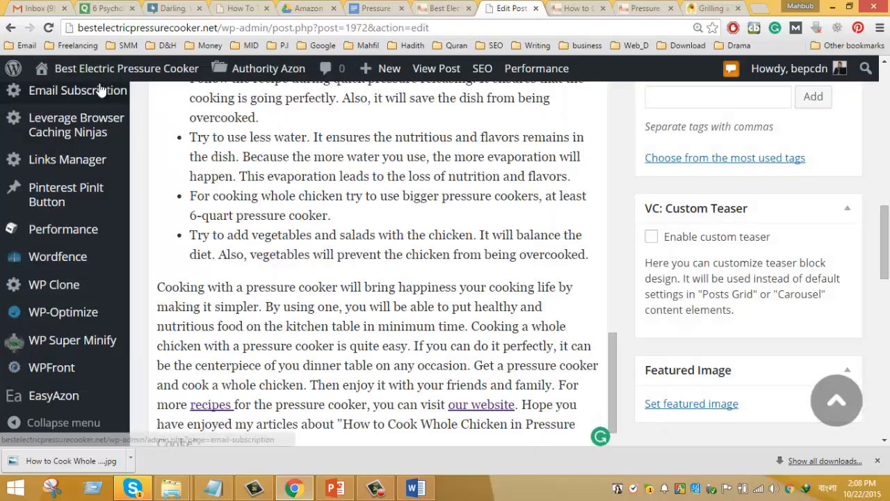
pyautogui.moveTo(602, 444)
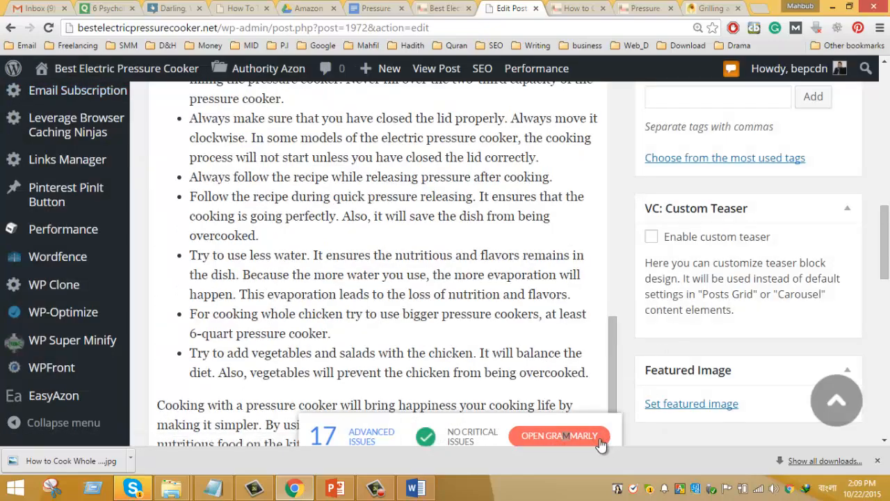
pyautogui.scroll(-5, 463, 313)
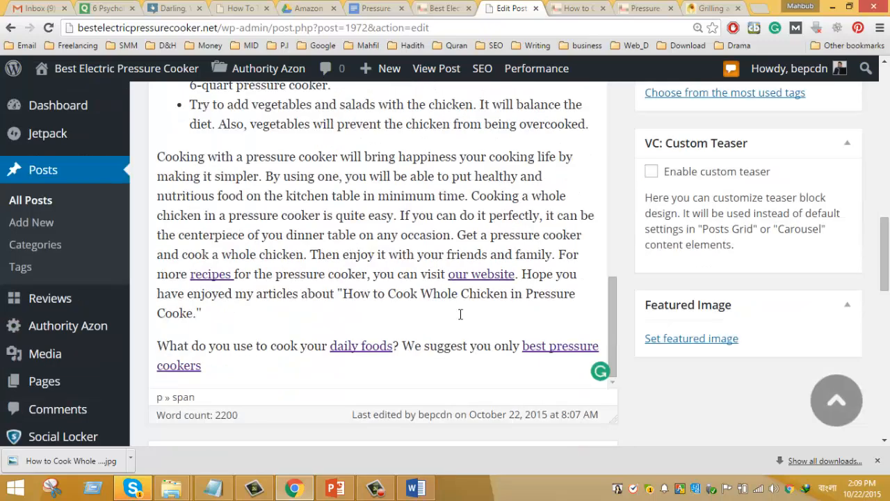
pyautogui.scroll(10, 459, 313)
pyautogui.scroll(10, 459, 314)
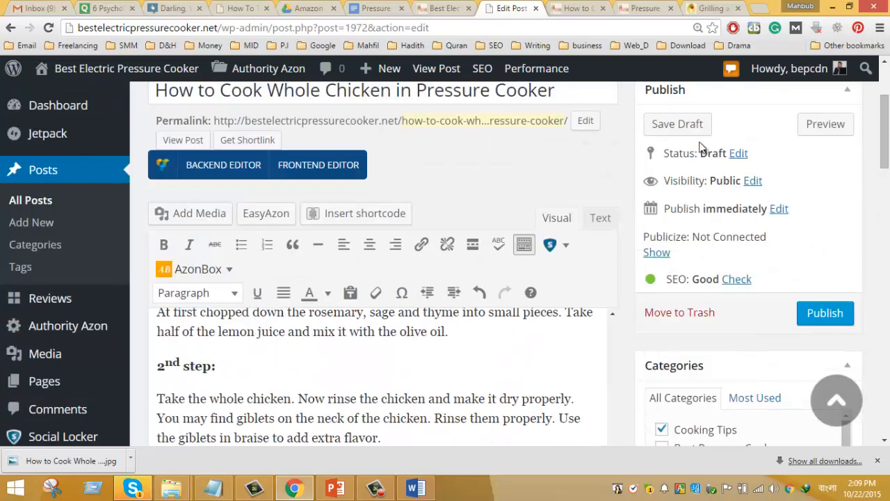
pyautogui.click(685, 125)
# Step: Check the focus keyword usage in the saved post's SEO settings
pyautogui.scroll(-3, 459, 297)
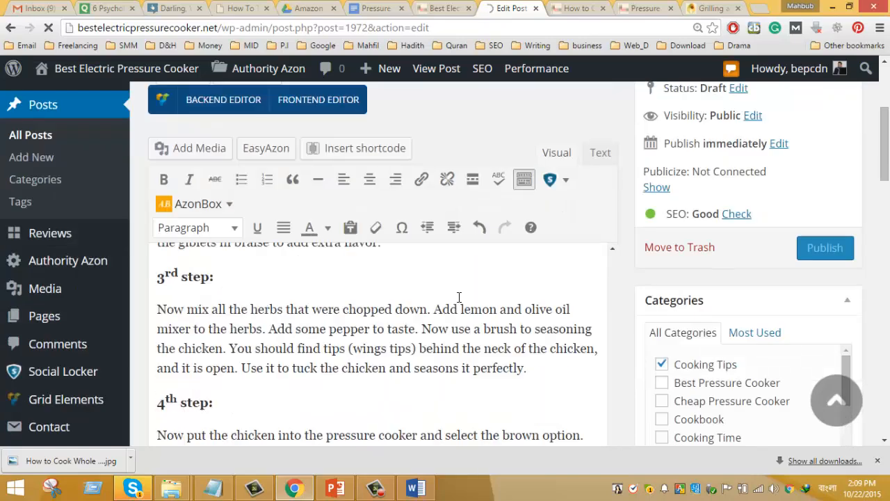
pyautogui.click(377, 490)
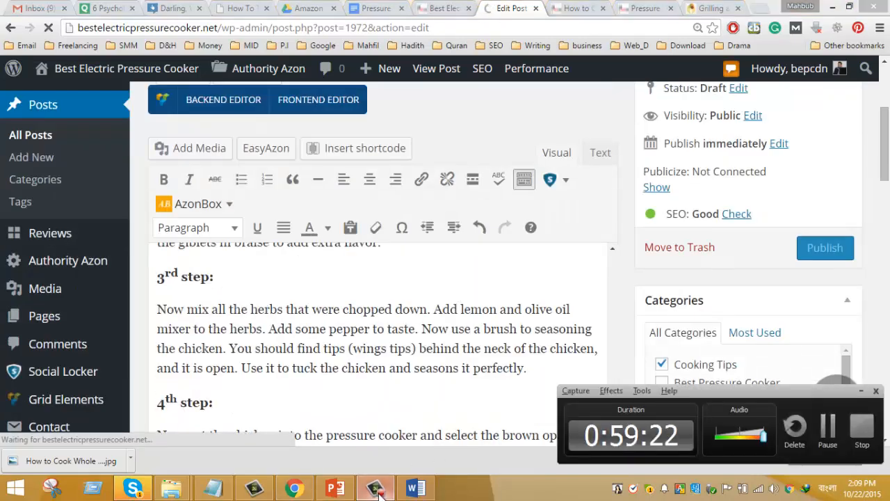
pyautogui.scroll(-10, 487, 342)
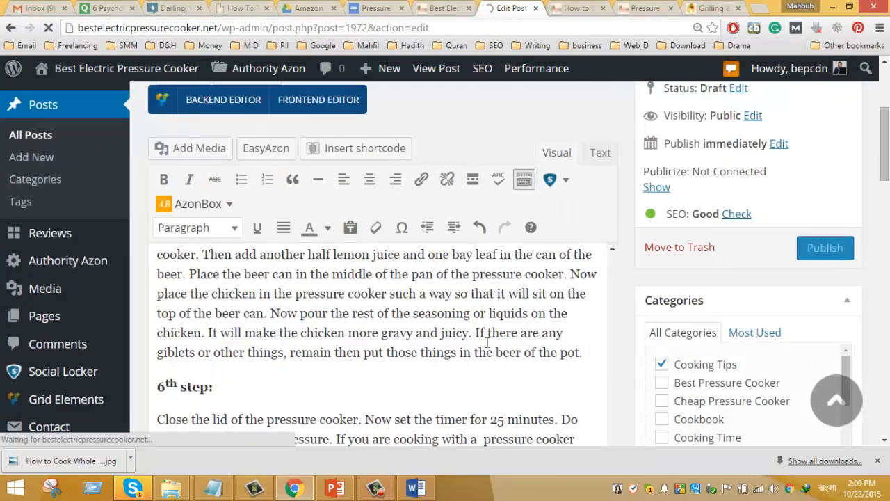
pyautogui.scroll(-15, 487, 342)
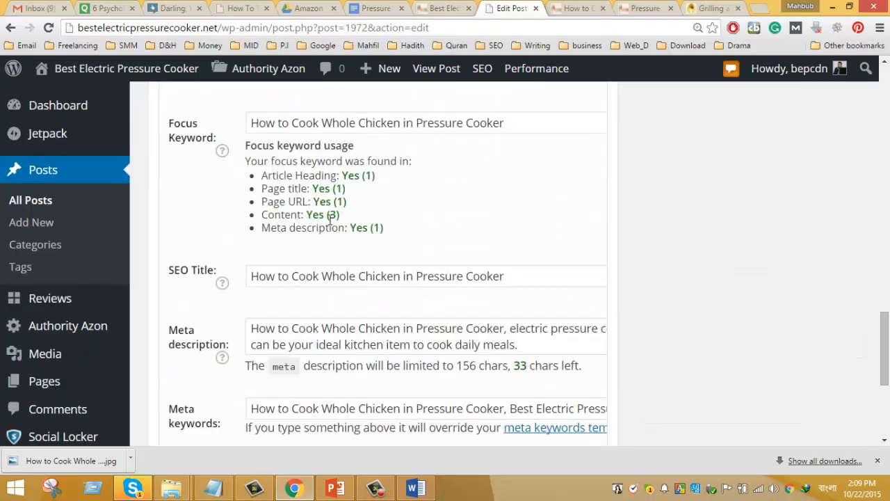
# Step: Review the Yoast page analysis of the post for its keyword, readability, link and meta description ratings
pyautogui.scroll(-6, 403, 235)
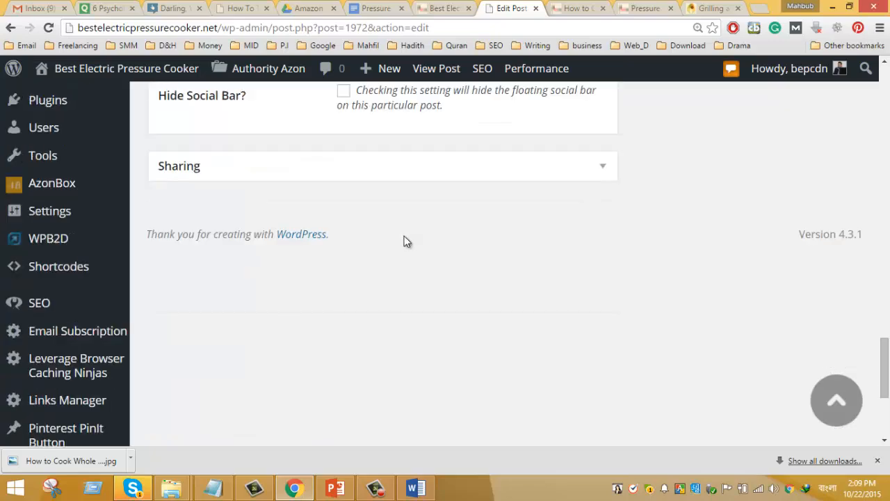
pyautogui.scroll(5, 405, 240)
pyautogui.scroll(4, 407, 241)
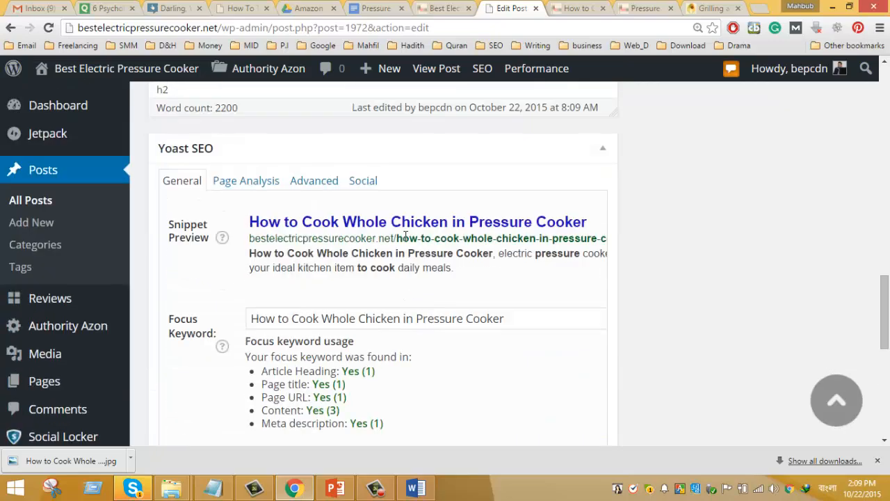
pyautogui.click(255, 184)
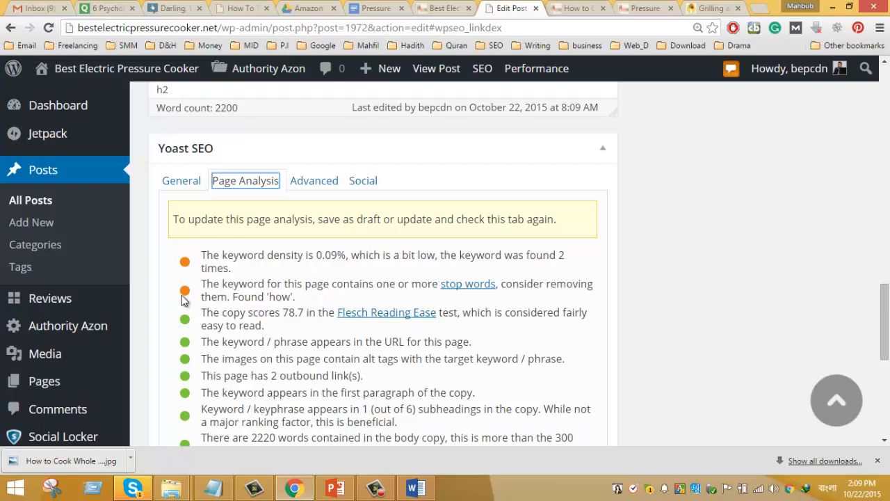
pyautogui.scroll(-2, 350, 342)
pyautogui.scroll(-5, 349, 339)
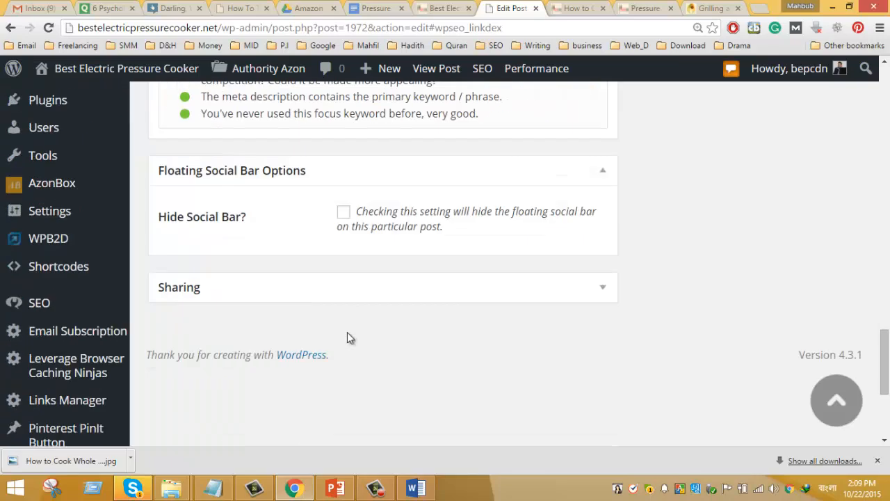
# Step: Save the post as a draft again to refresh its SEO page analysis
pyautogui.scroll(14, 348, 338)
pyautogui.scroll(10, 350, 326)
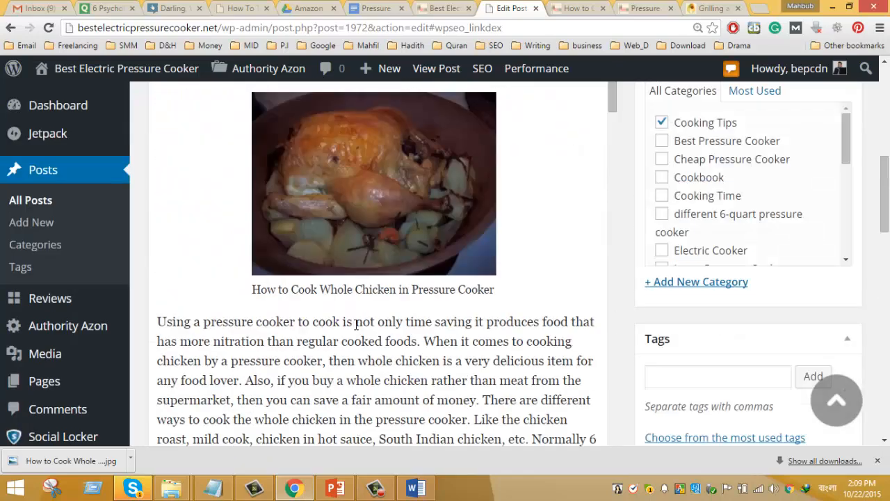
pyautogui.click(653, 273)
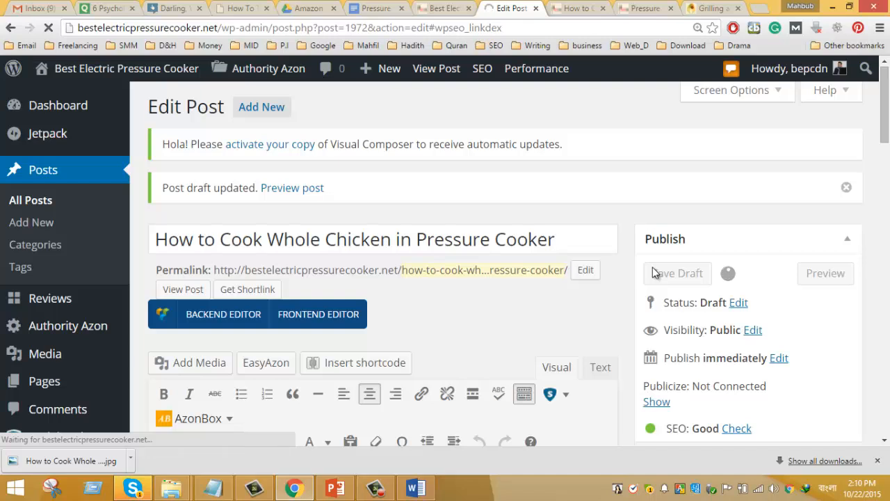
# Step: Look through the post's preview page, checking the recipe steps, closing paragraphs, links and title
pyautogui.click(575, 7)
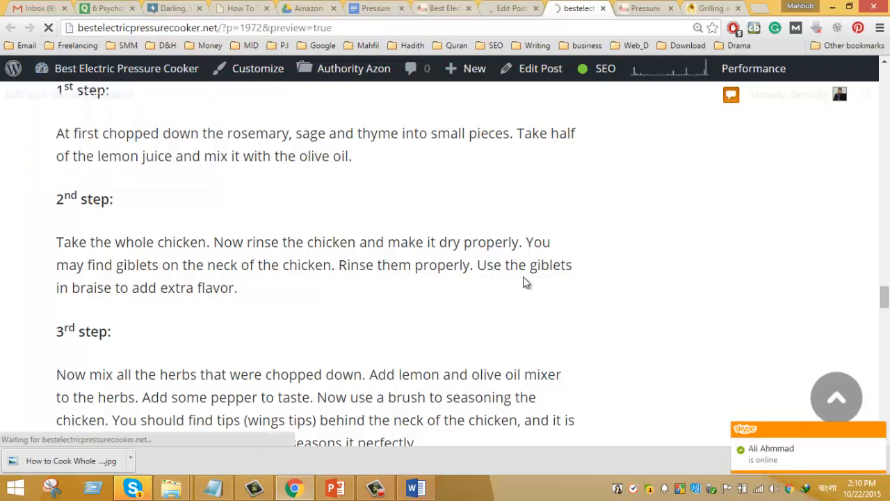
pyautogui.scroll(-4, 523, 274)
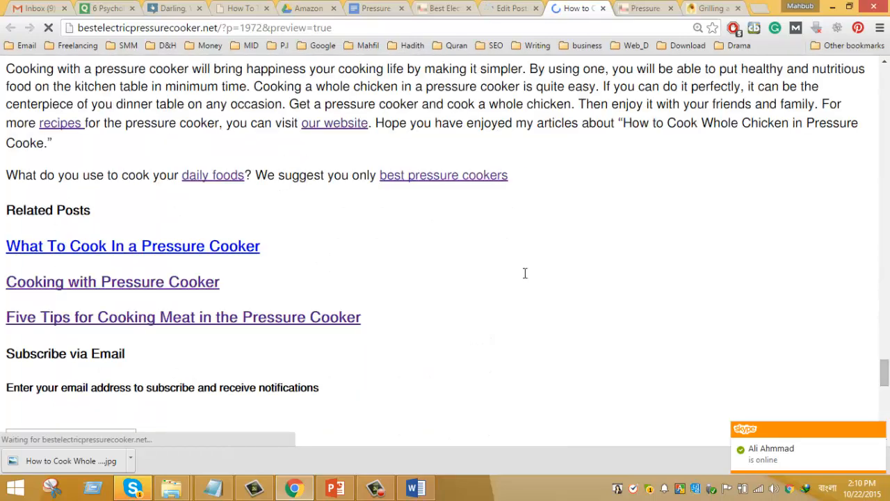
pyautogui.scroll(3, 523, 272)
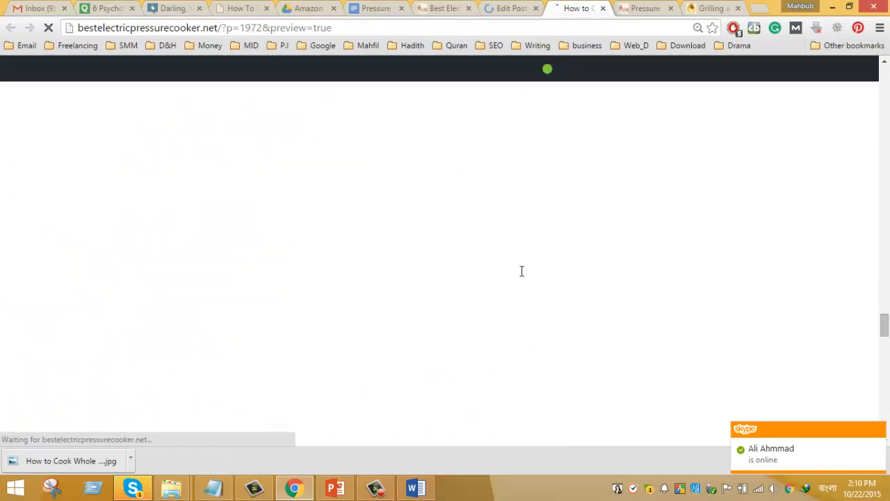
pyautogui.scroll(-10, 522, 274)
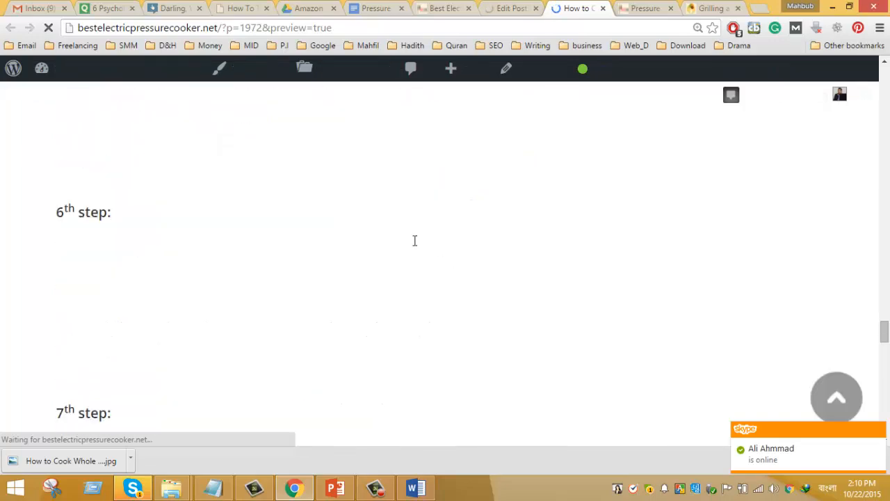
pyautogui.scroll(-10, 391, 285)
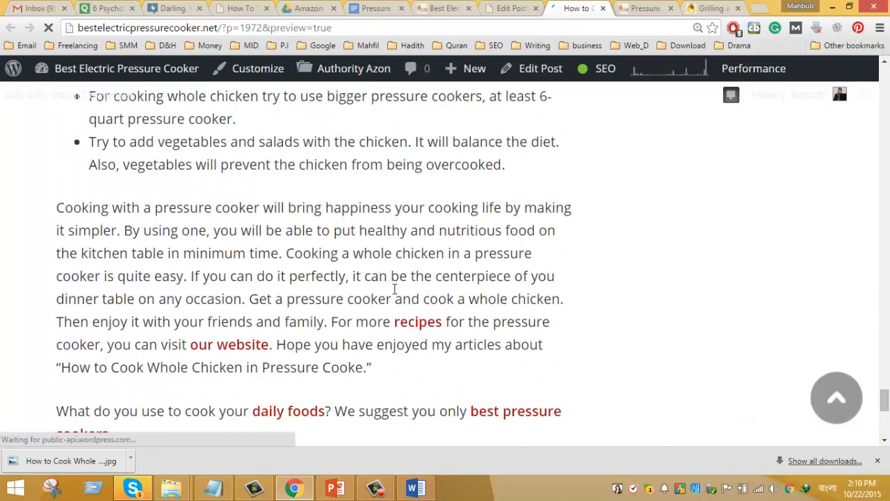
pyautogui.scroll(15, 575, 324)
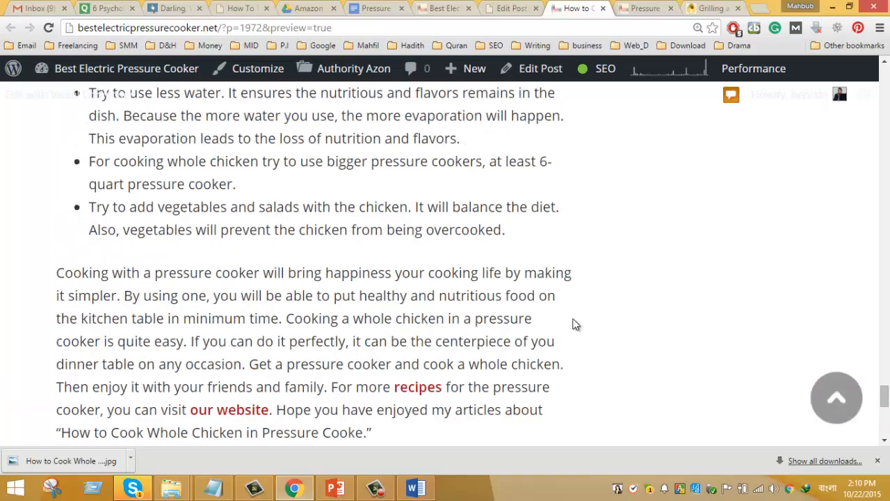
pyautogui.scroll(20, 575, 324)
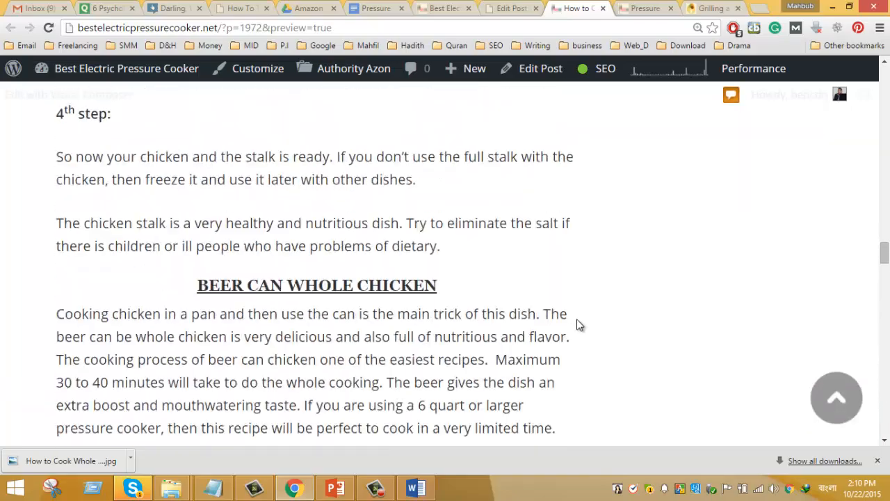
pyautogui.scroll(15, 578, 316)
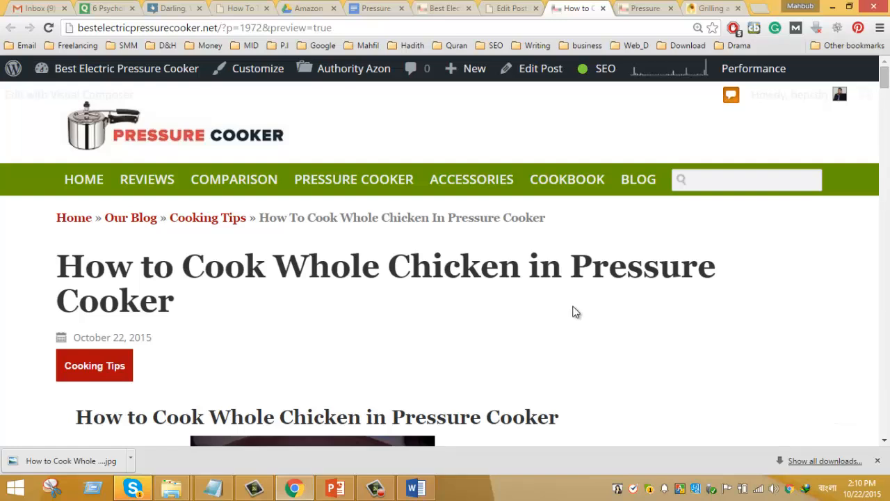
# Step: Consult the "Single Page Optimize" slide in PowerPoint and return to the WordPress post to check its SEO rating in Yoast
pyautogui.click(336, 489)
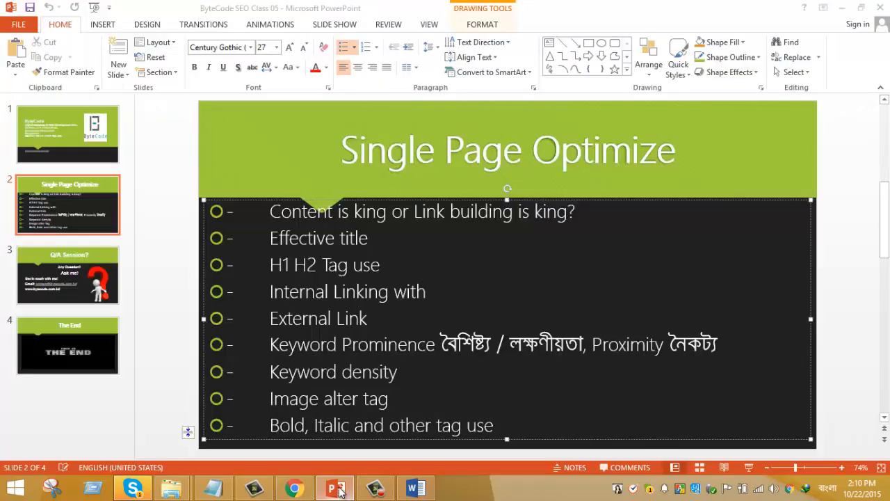
pyautogui.click(336, 489)
pyautogui.click(508, 8)
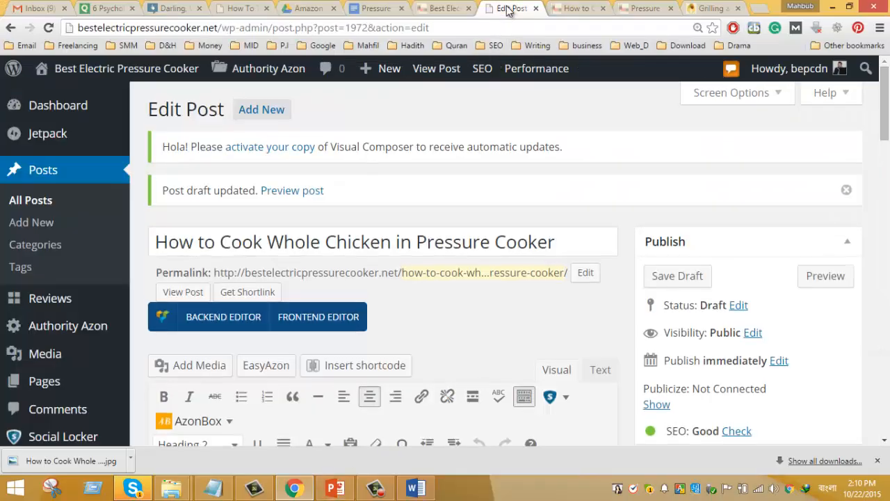
pyautogui.scroll(-1, 590, 345)
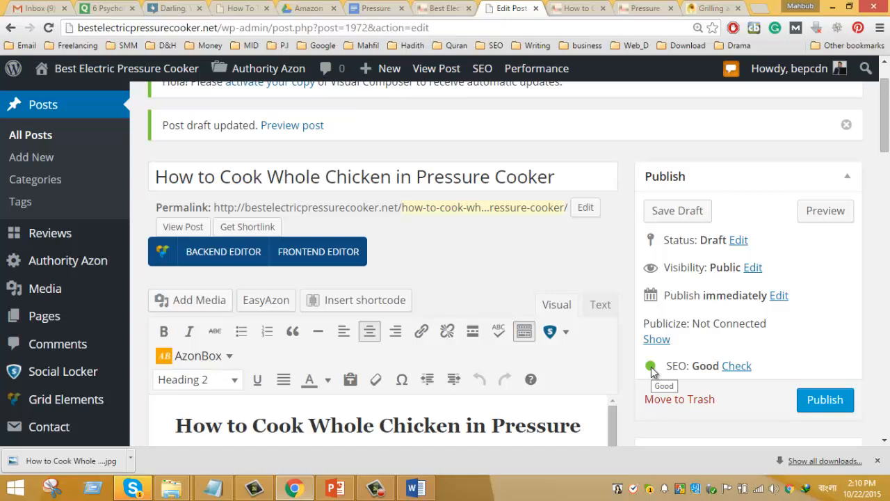
pyautogui.click(737, 365)
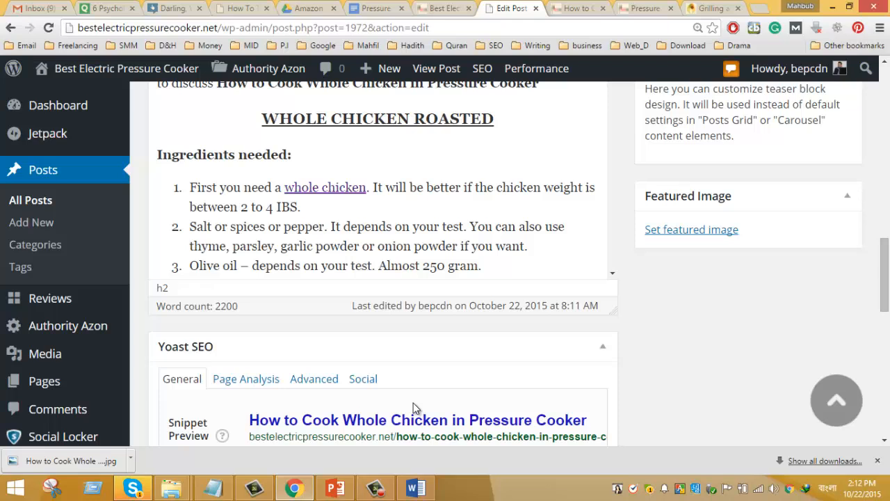
pyautogui.moveTo(375, 487)
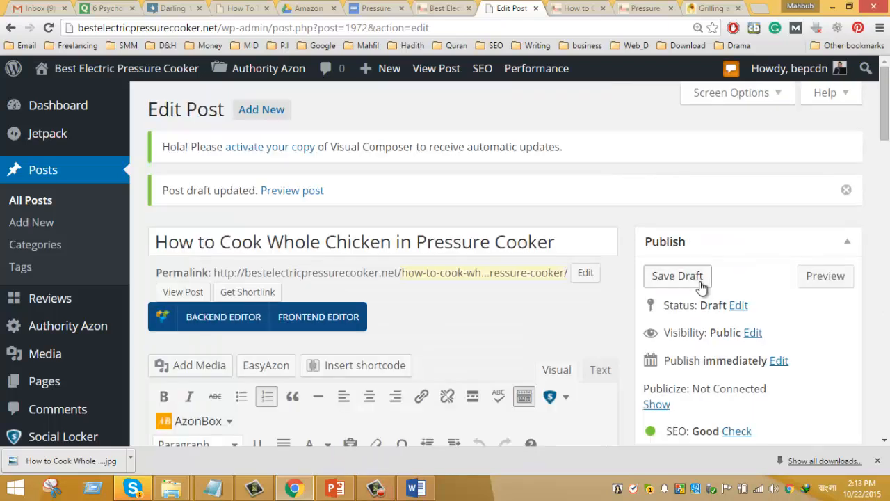
pyautogui.scroll(-3, 672, 276)
pyautogui.click(375, 489)
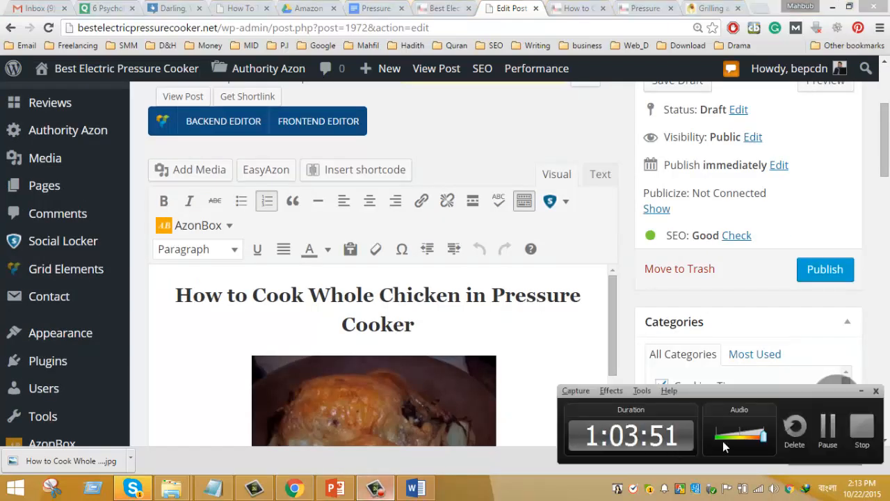